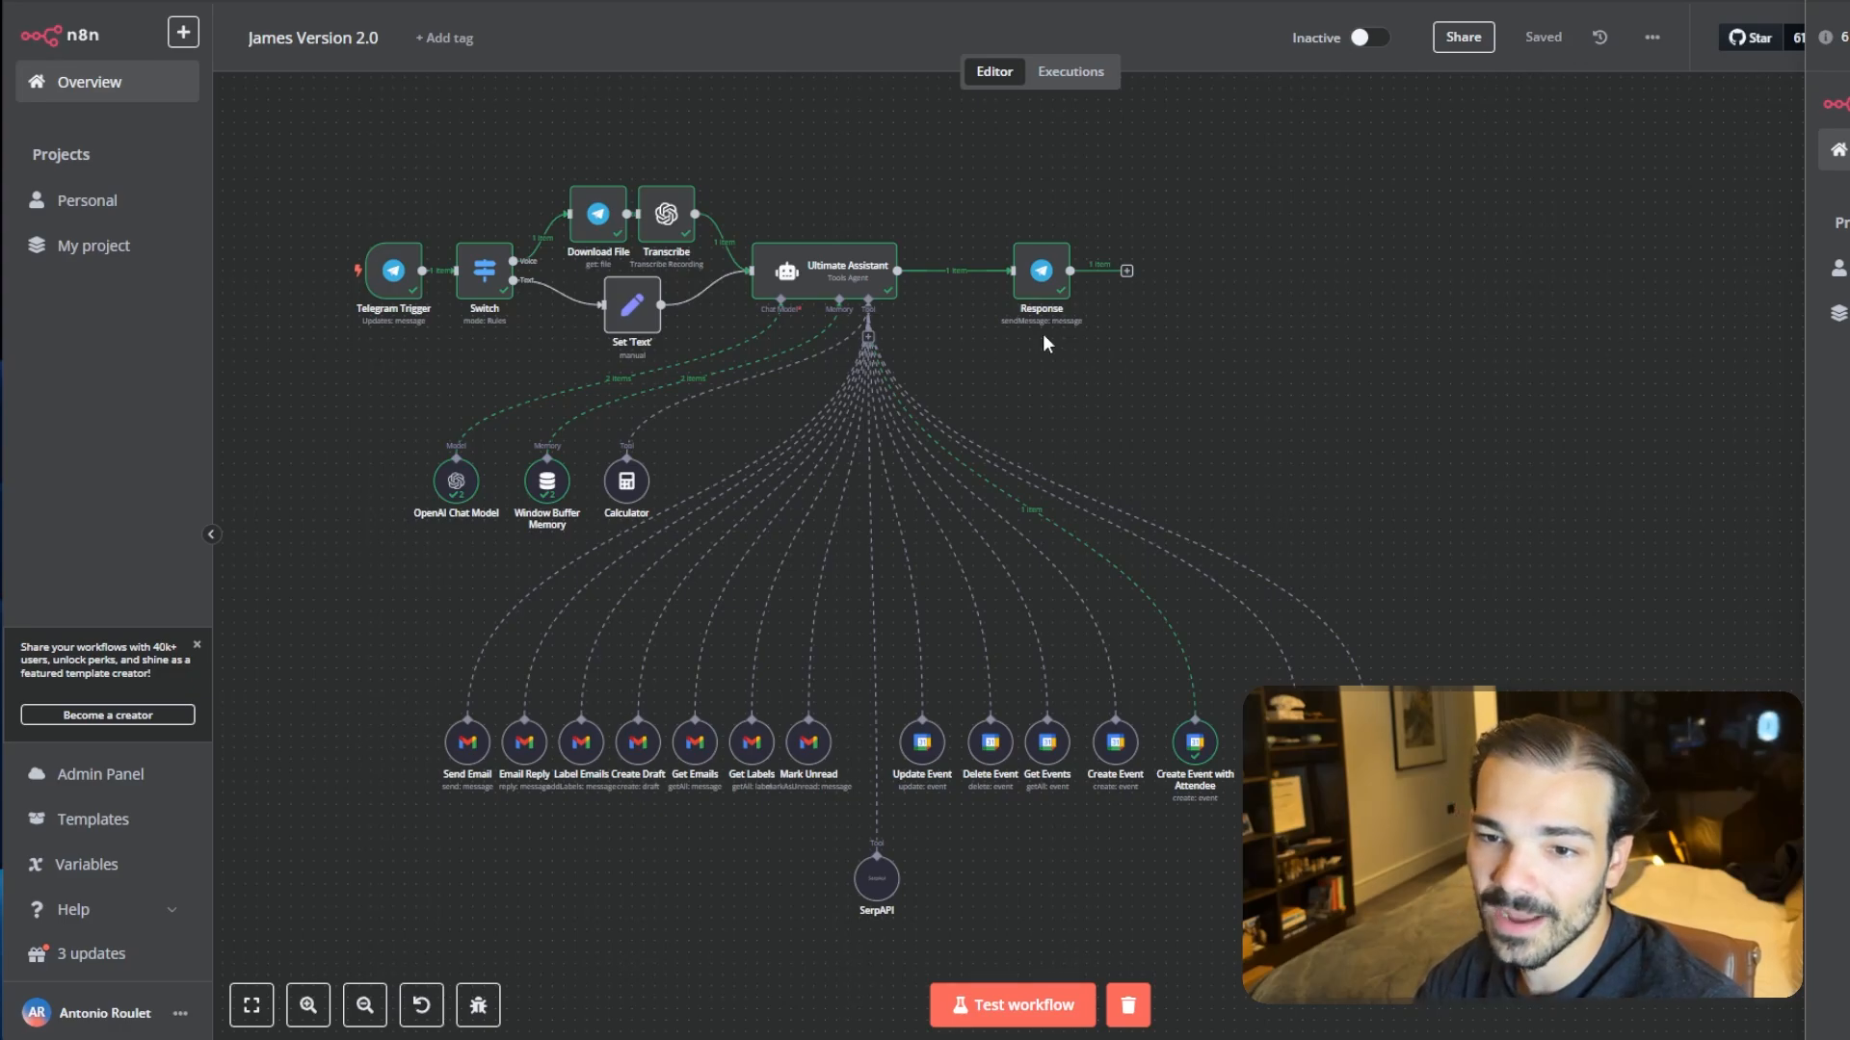
# - Insert the Summarize Agent Response node between the Ultimate Assistant and the Response node
pyautogui.click(967, 272)
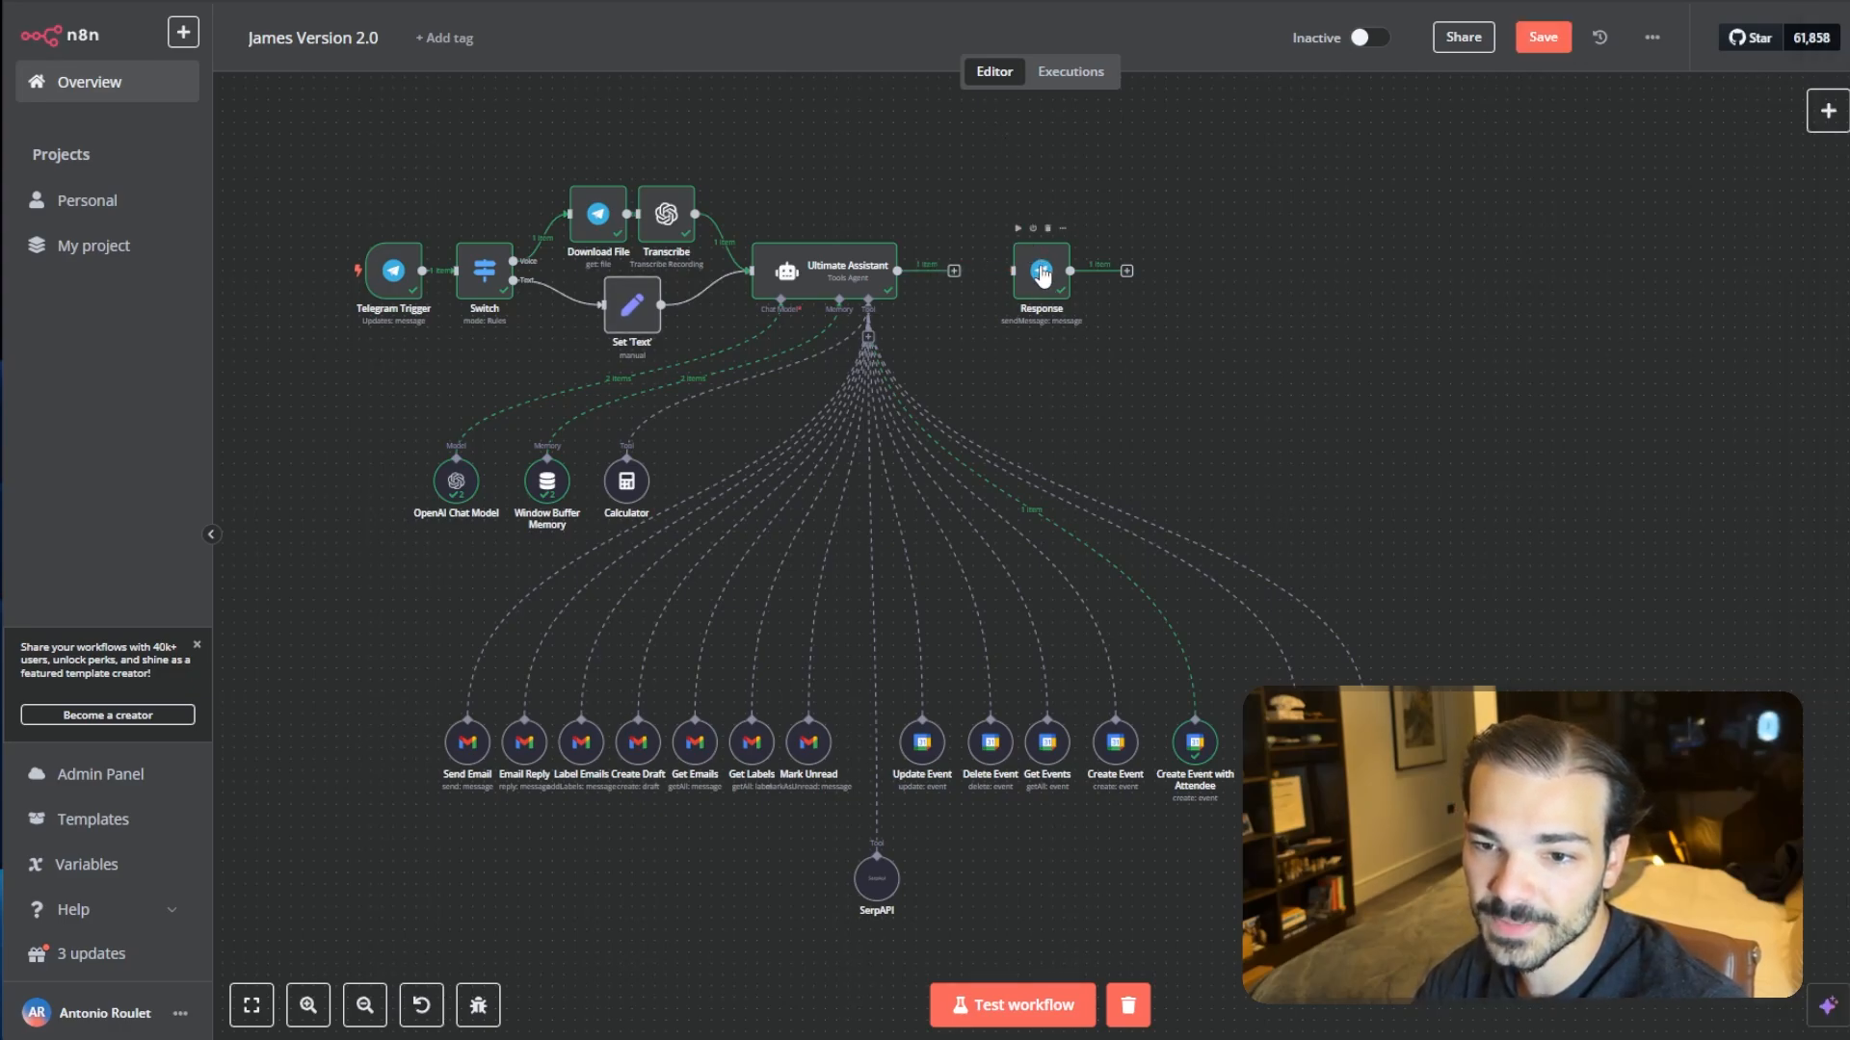
pyautogui.moveTo(1043, 277); pyautogui.dragTo(1214, 276)
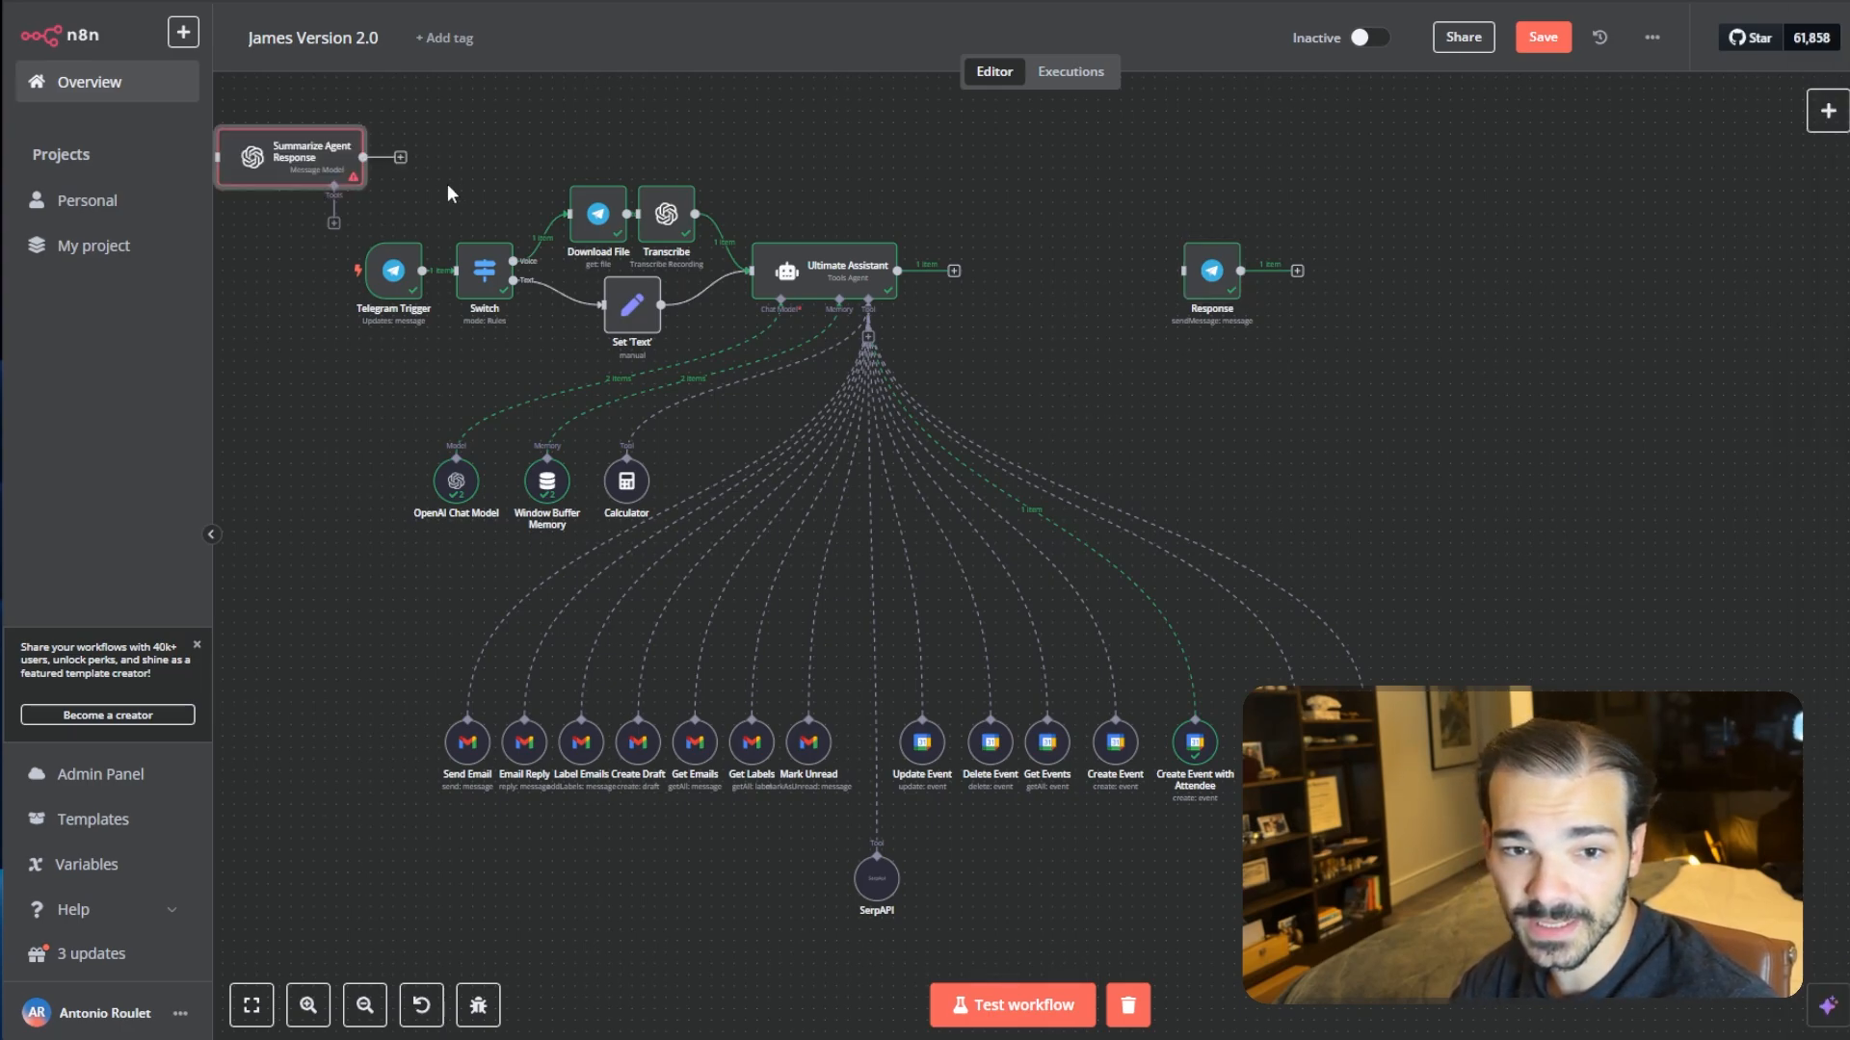
pyautogui.moveTo(287, 166); pyautogui.dragTo(1049, 267)
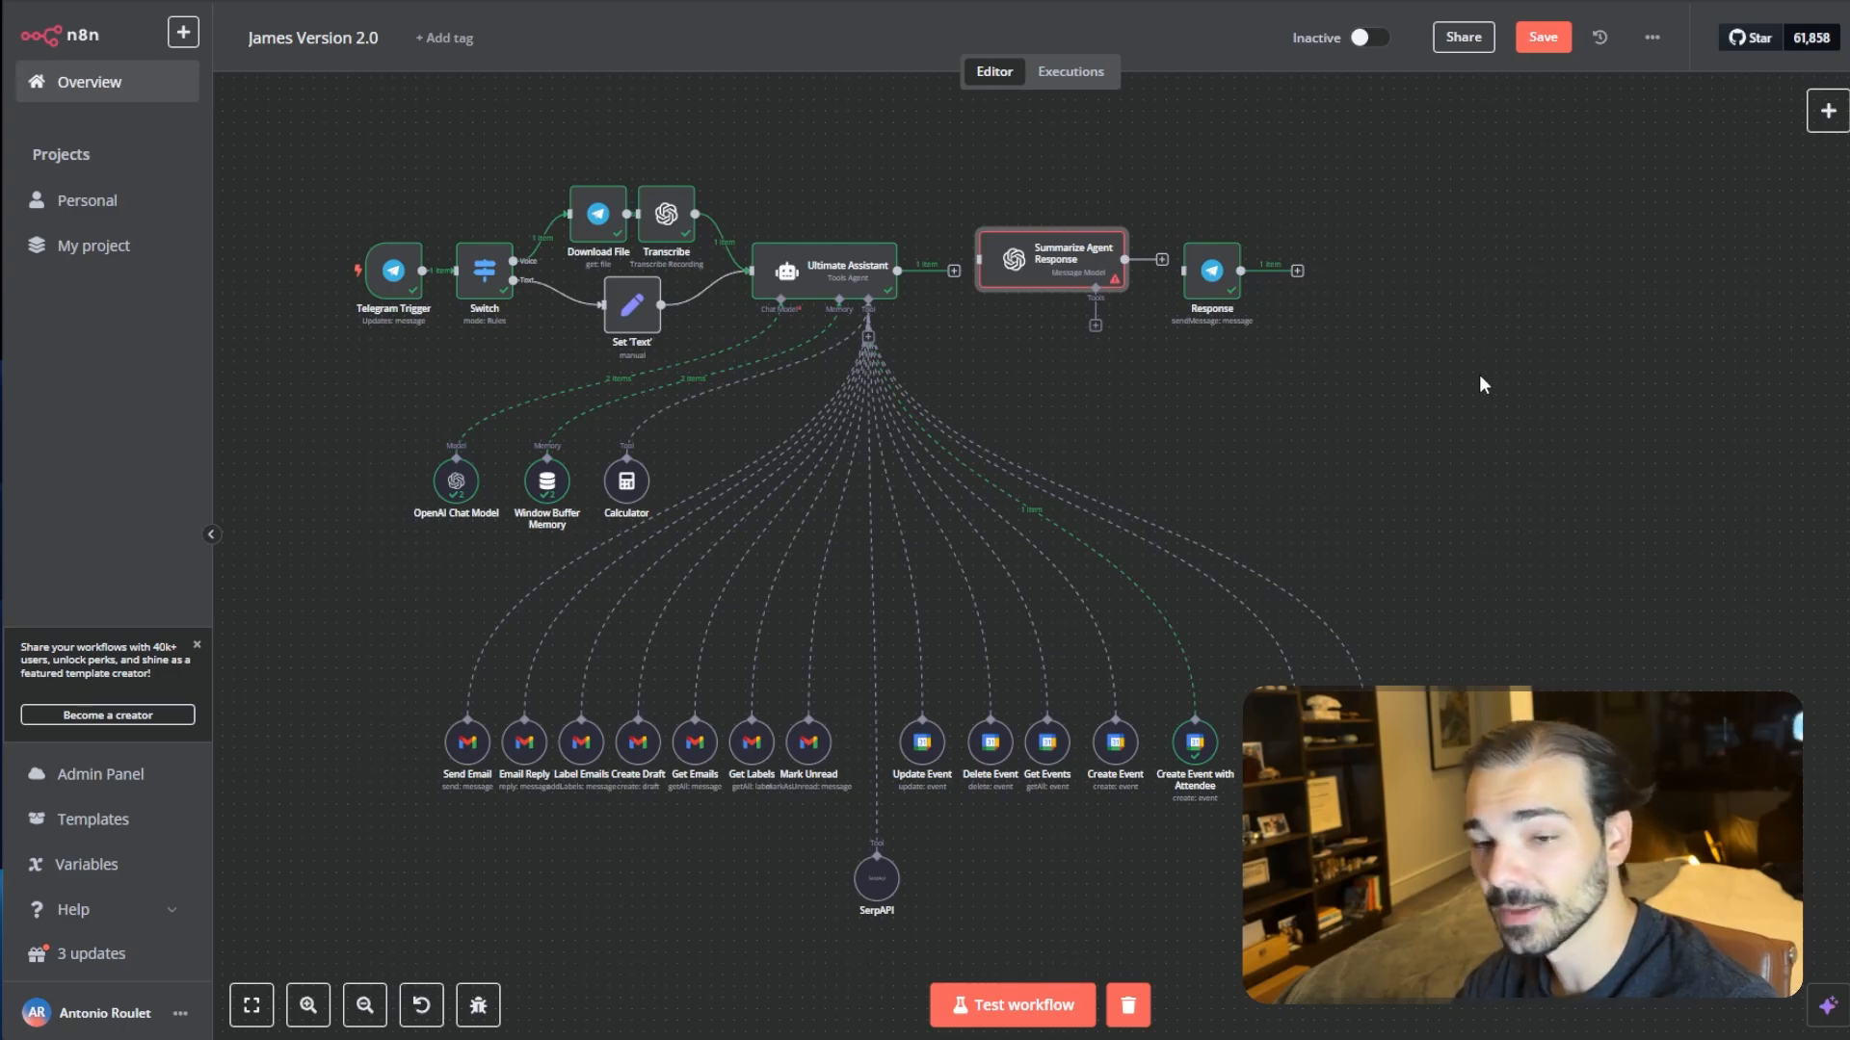
pyautogui.click(1829, 113)
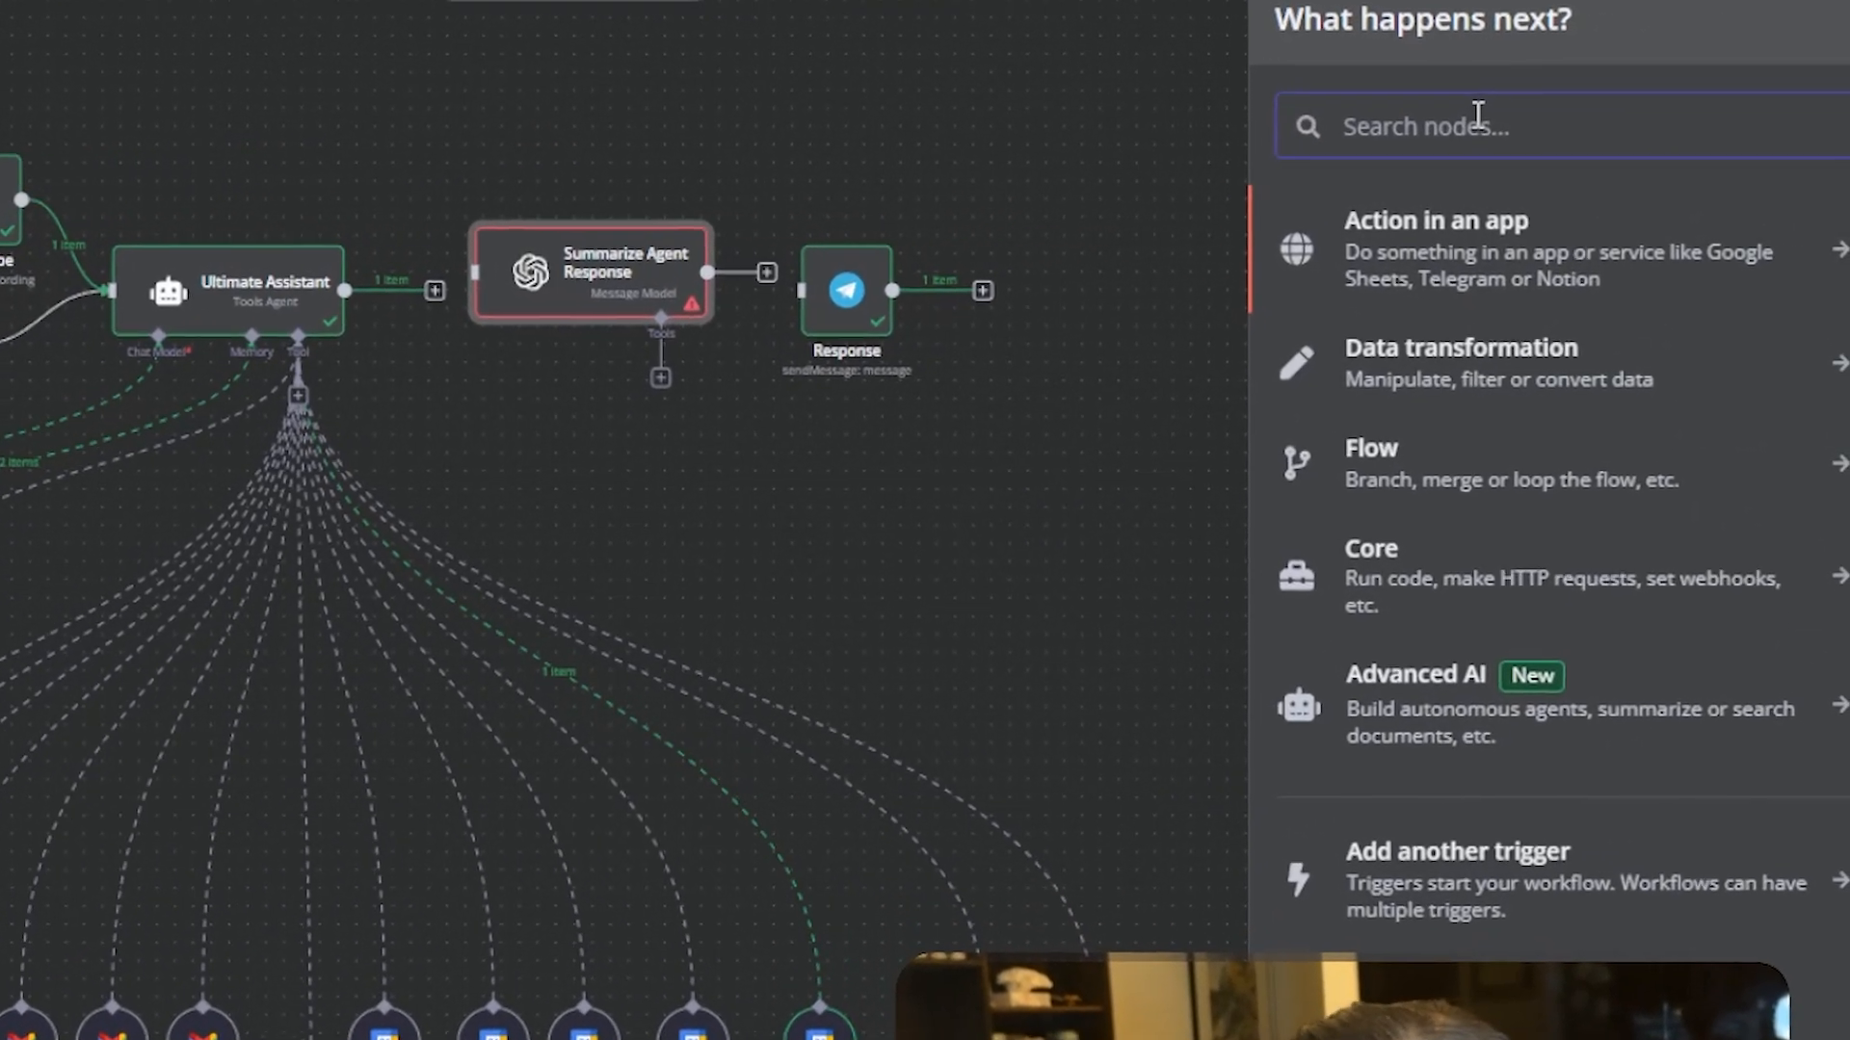
pyautogui.write('open')
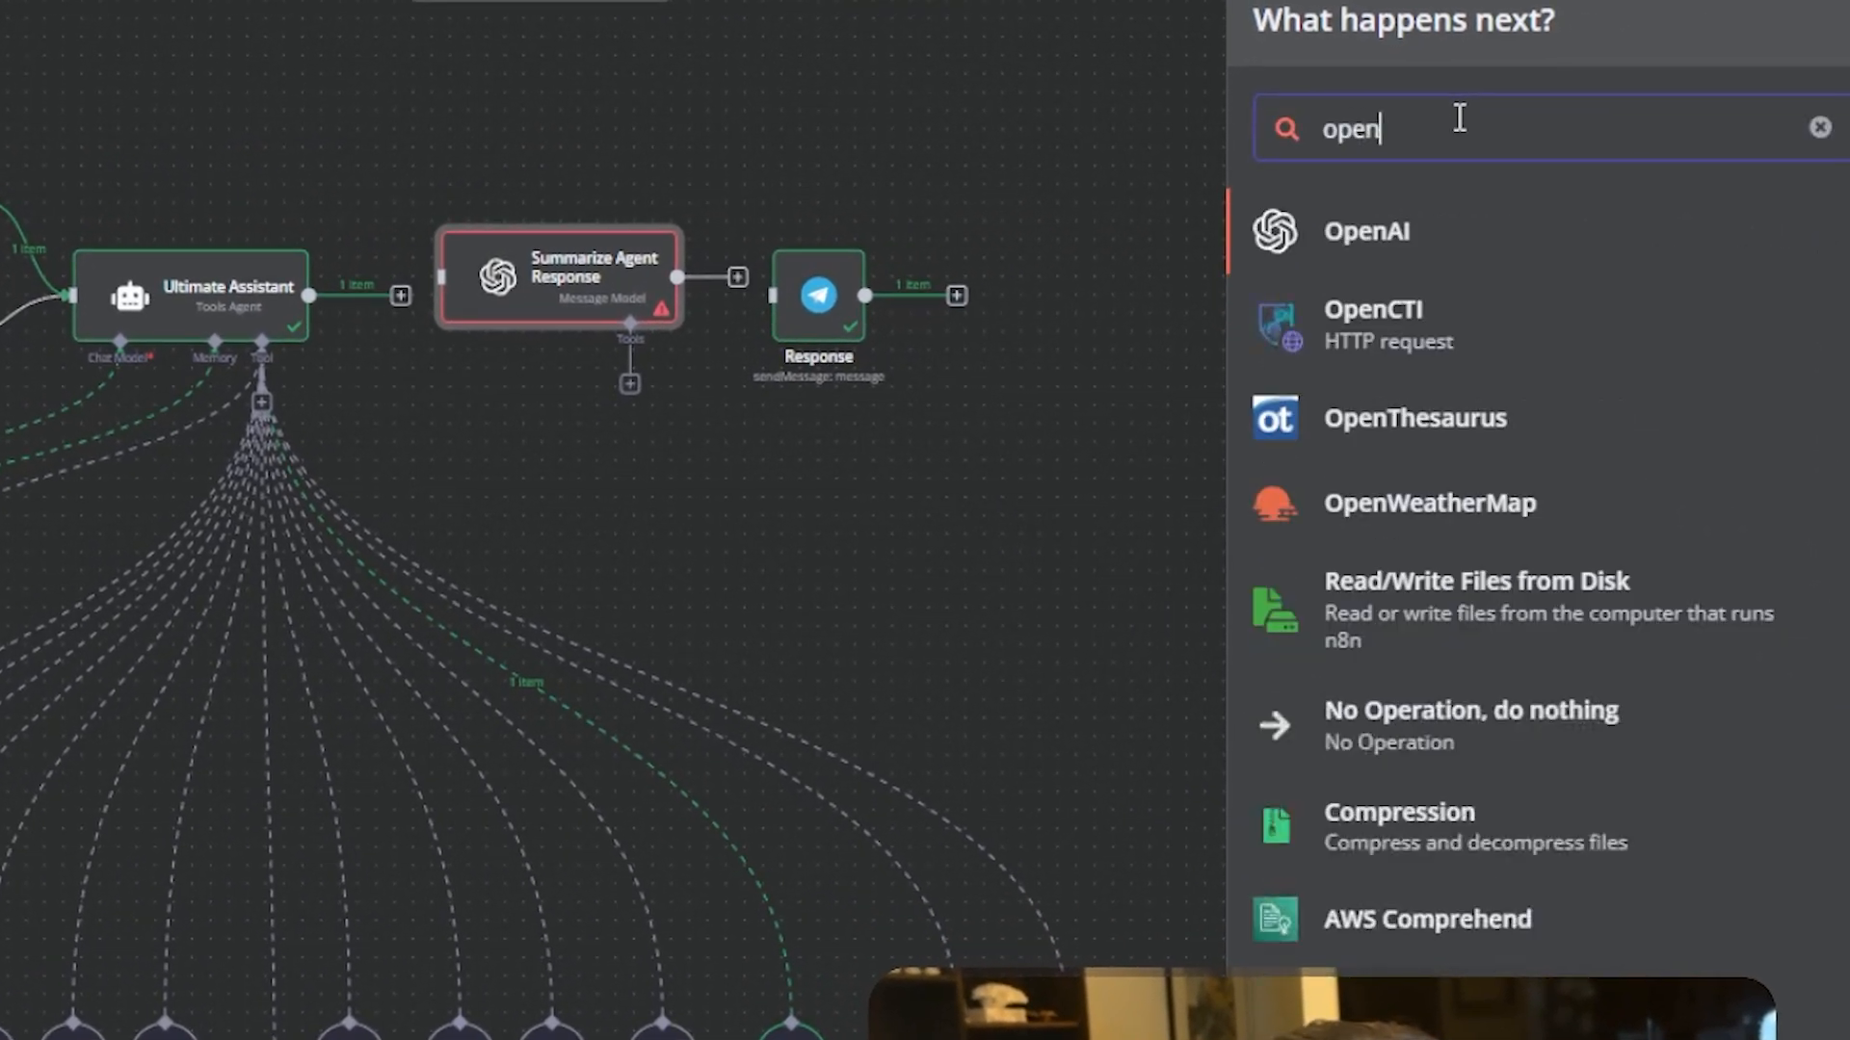
pyautogui.click(1313, 239)
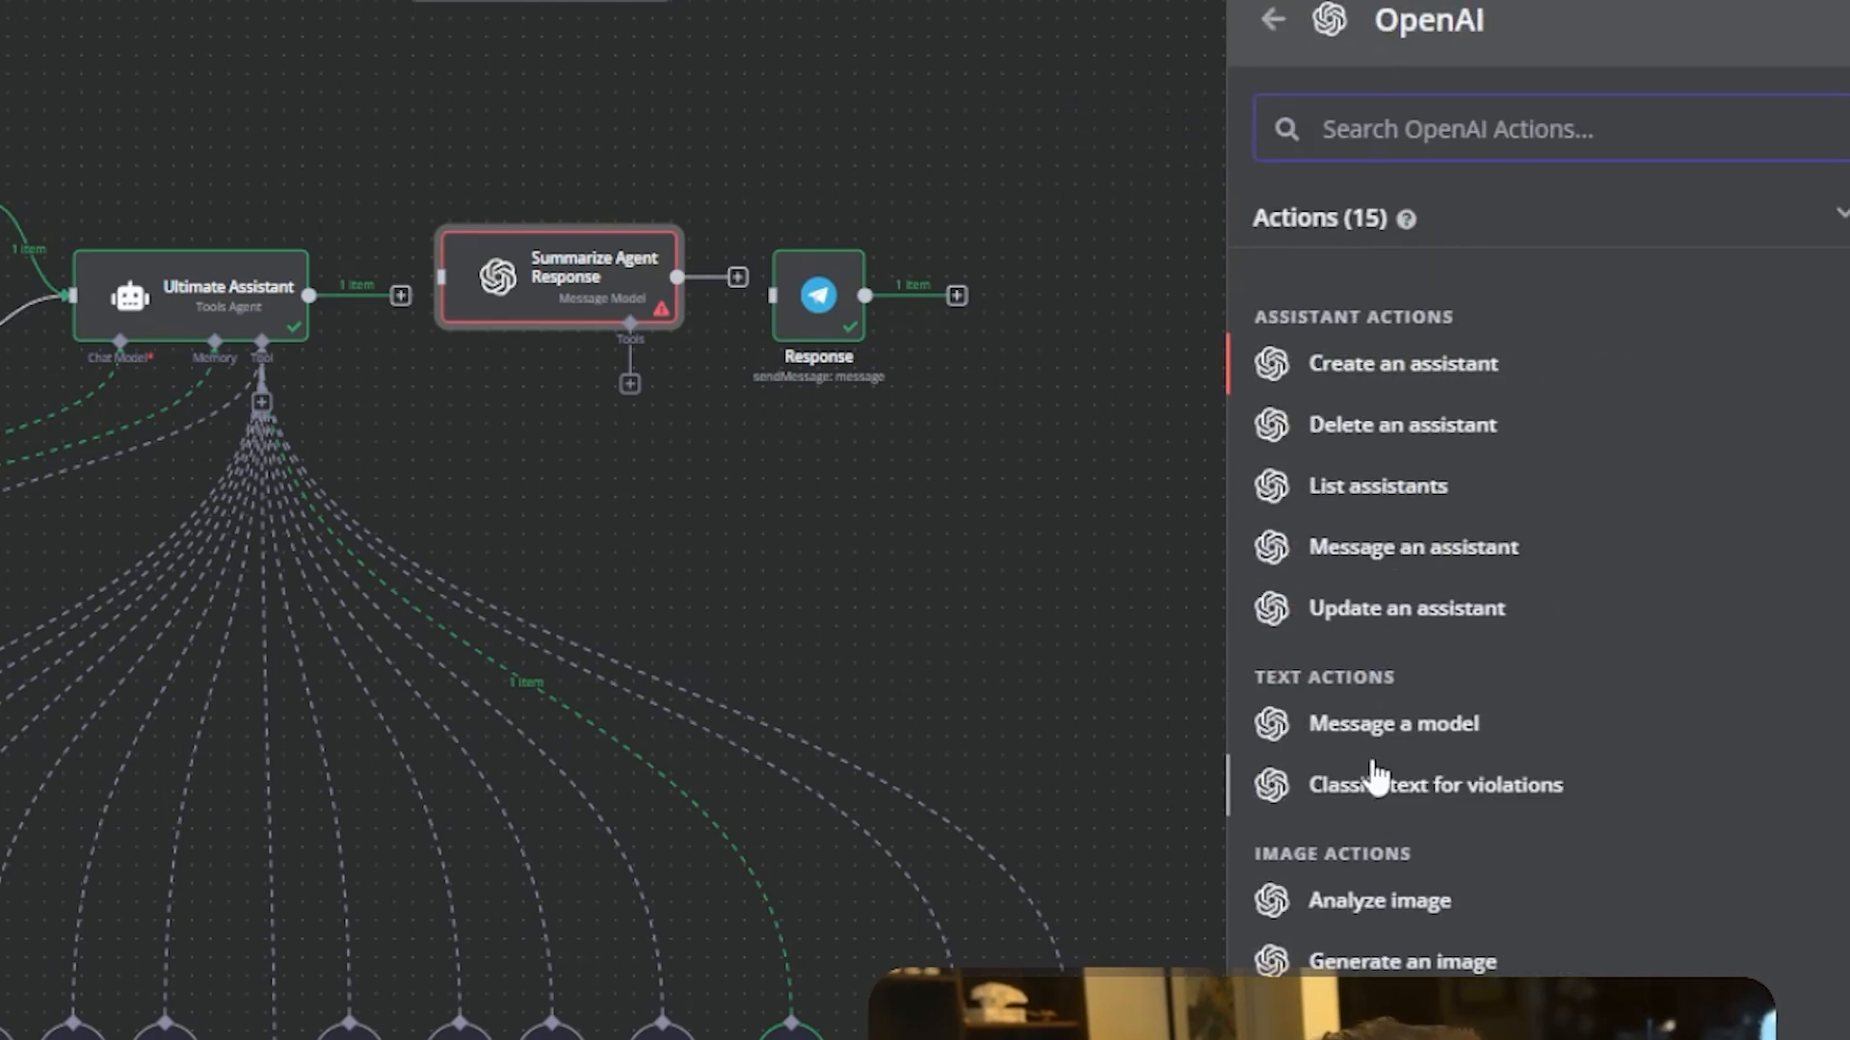
pyautogui.click(1075, 240)
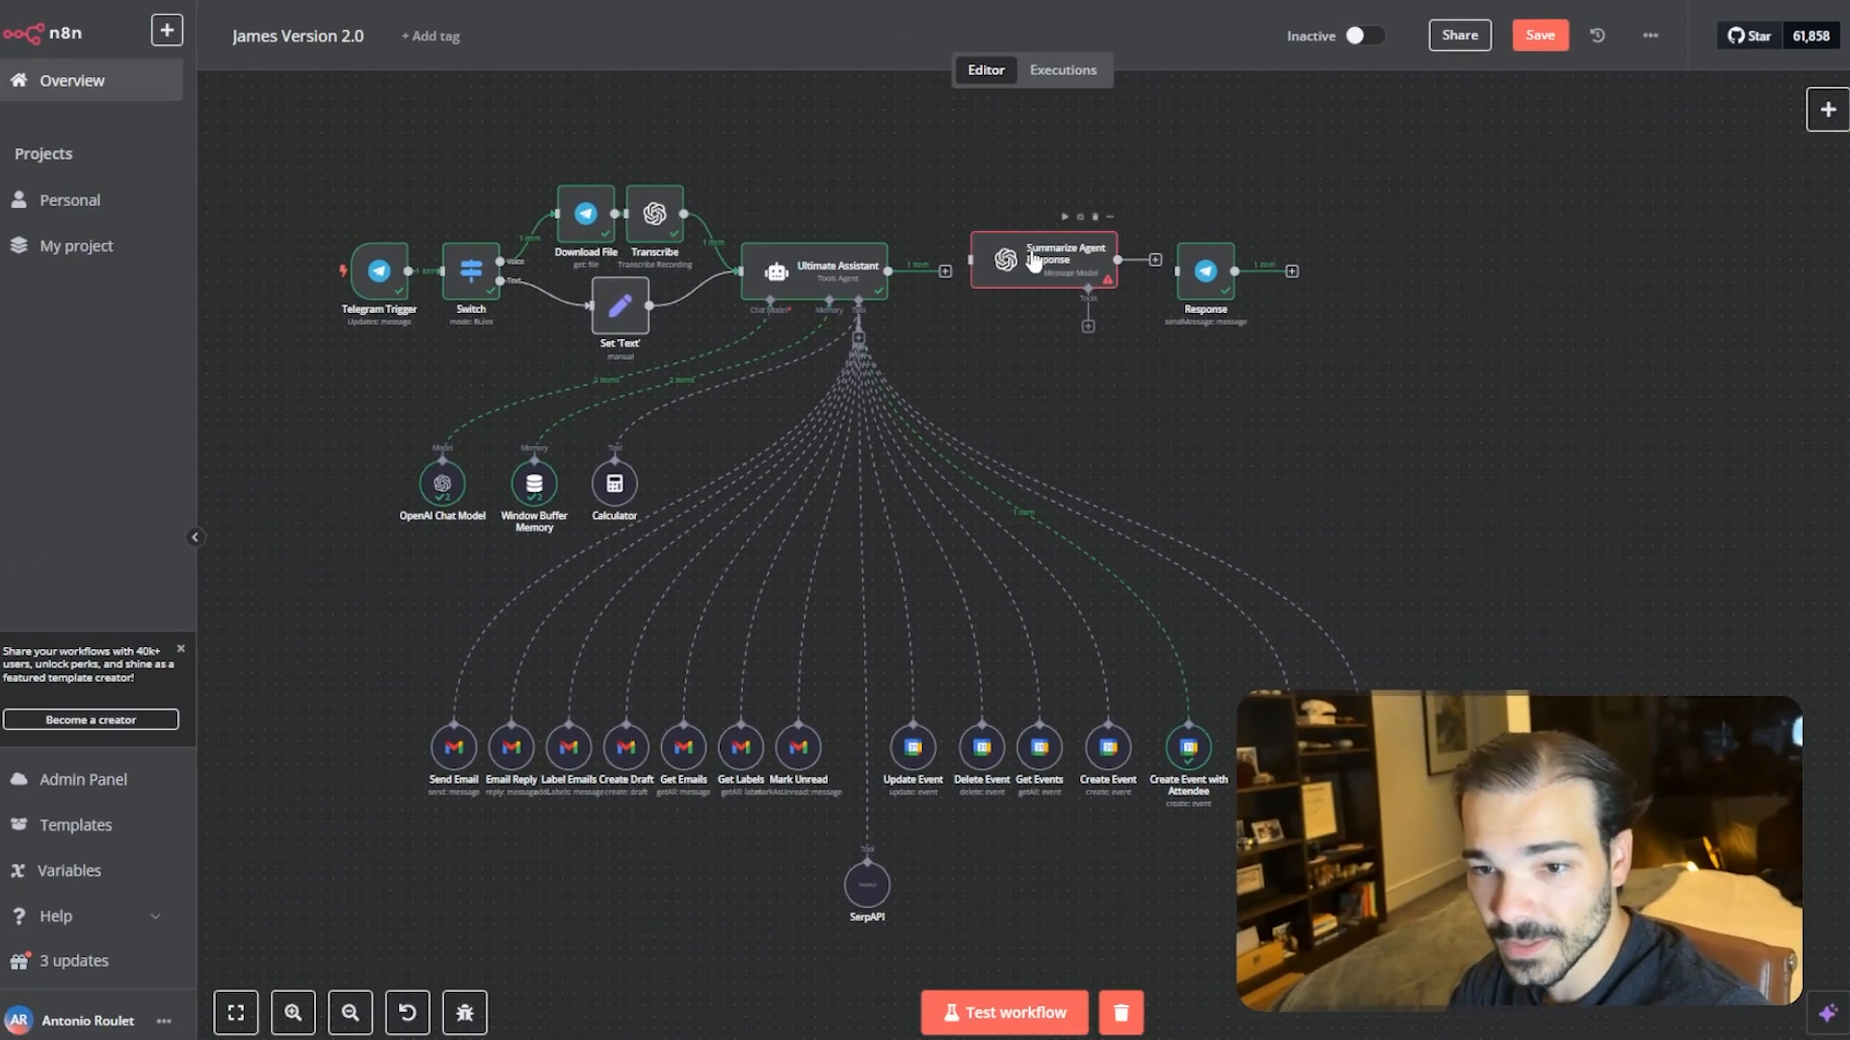
# - Move the Response node above and connect the Ultimate Assistant output directly to it
pyautogui.moveTo(528, 272); pyautogui.dragTo(547, 291)
pyautogui.moveTo(1086, 301); pyautogui.dragTo(1060, 287)
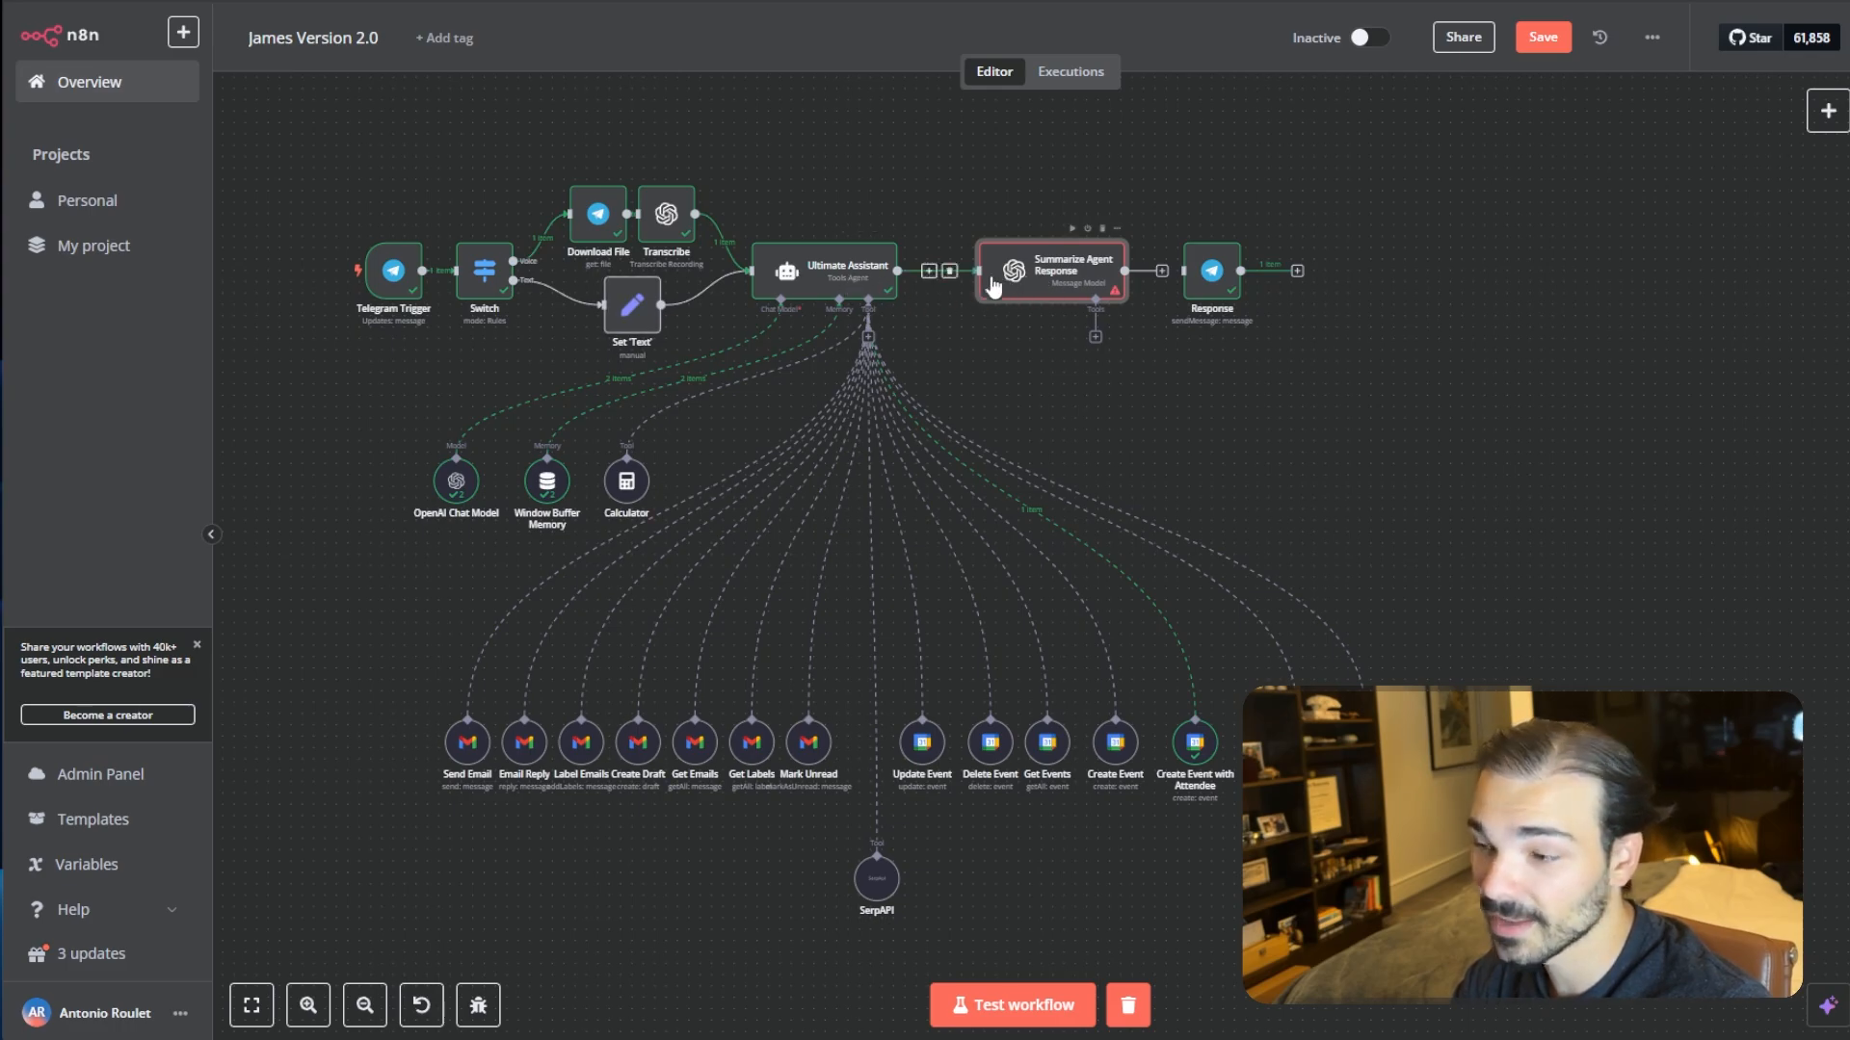
pyautogui.moveTo(1213, 301); pyautogui.dragTo(1014, 186)
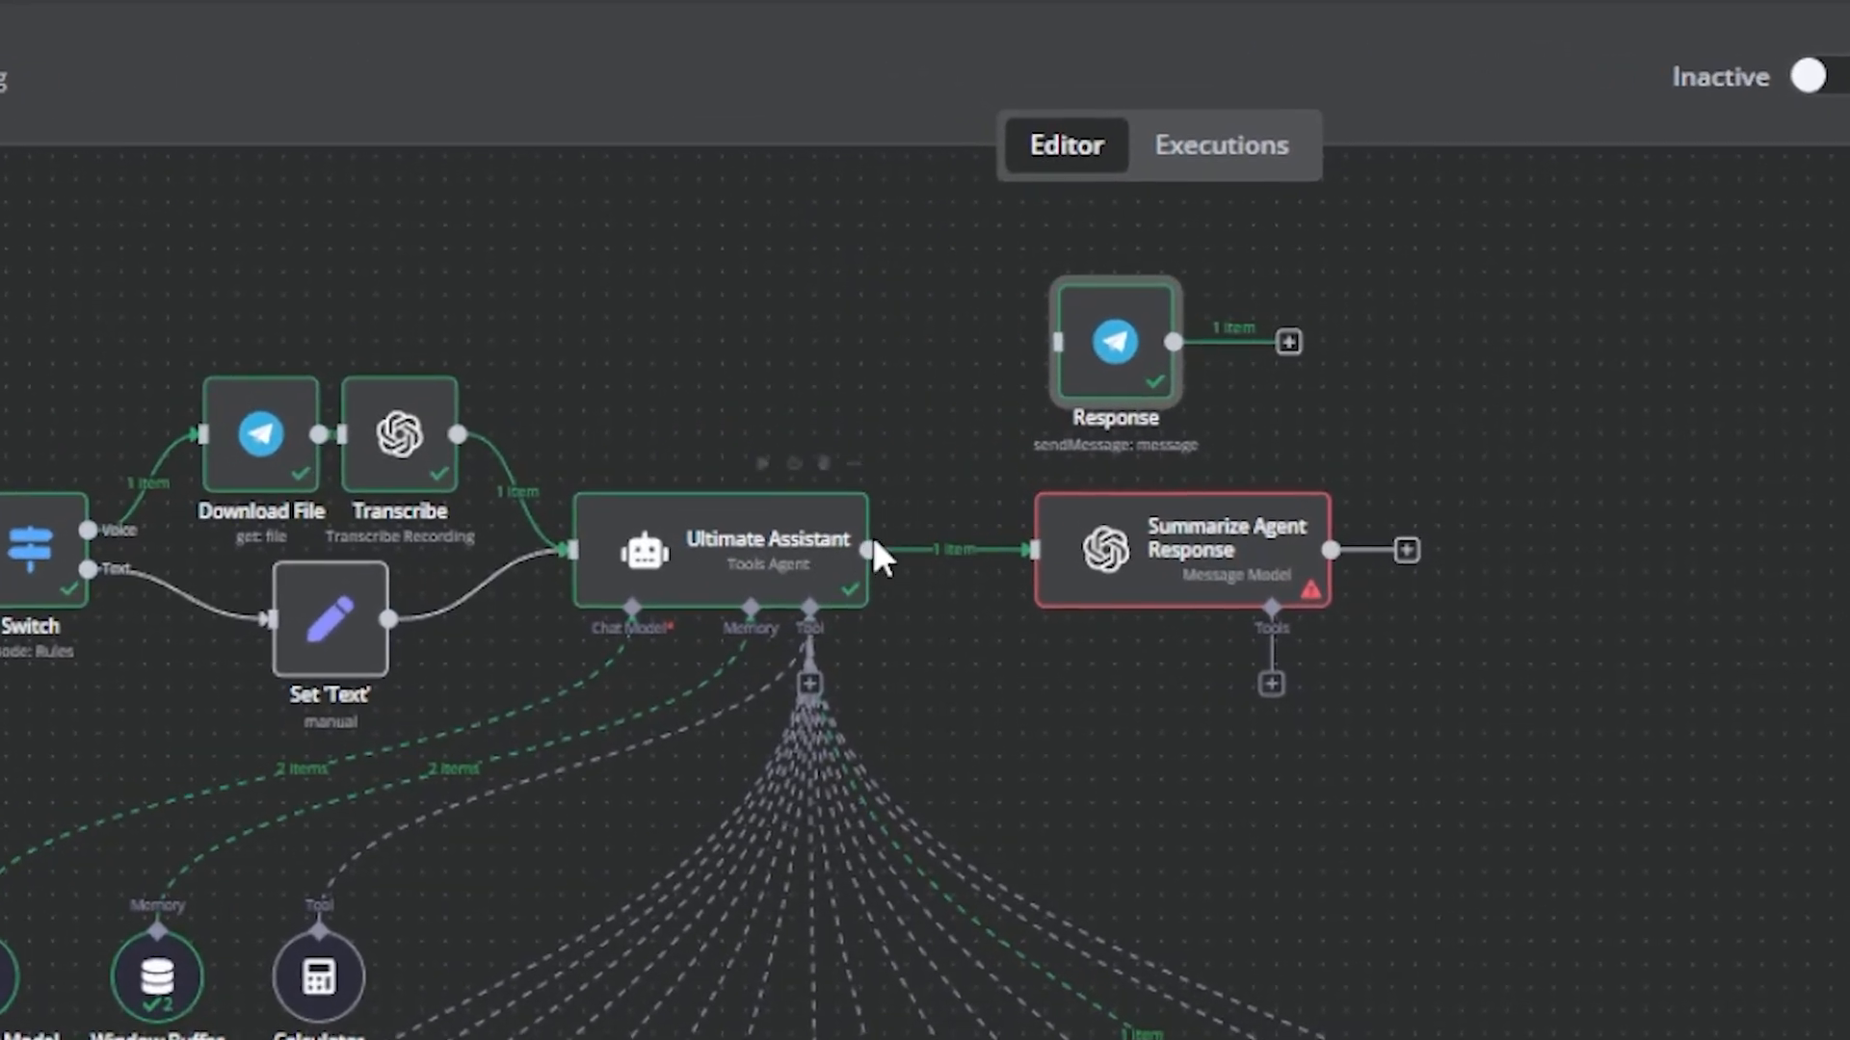
pyautogui.moveTo(865, 520); pyautogui.dragTo(1065, 307)
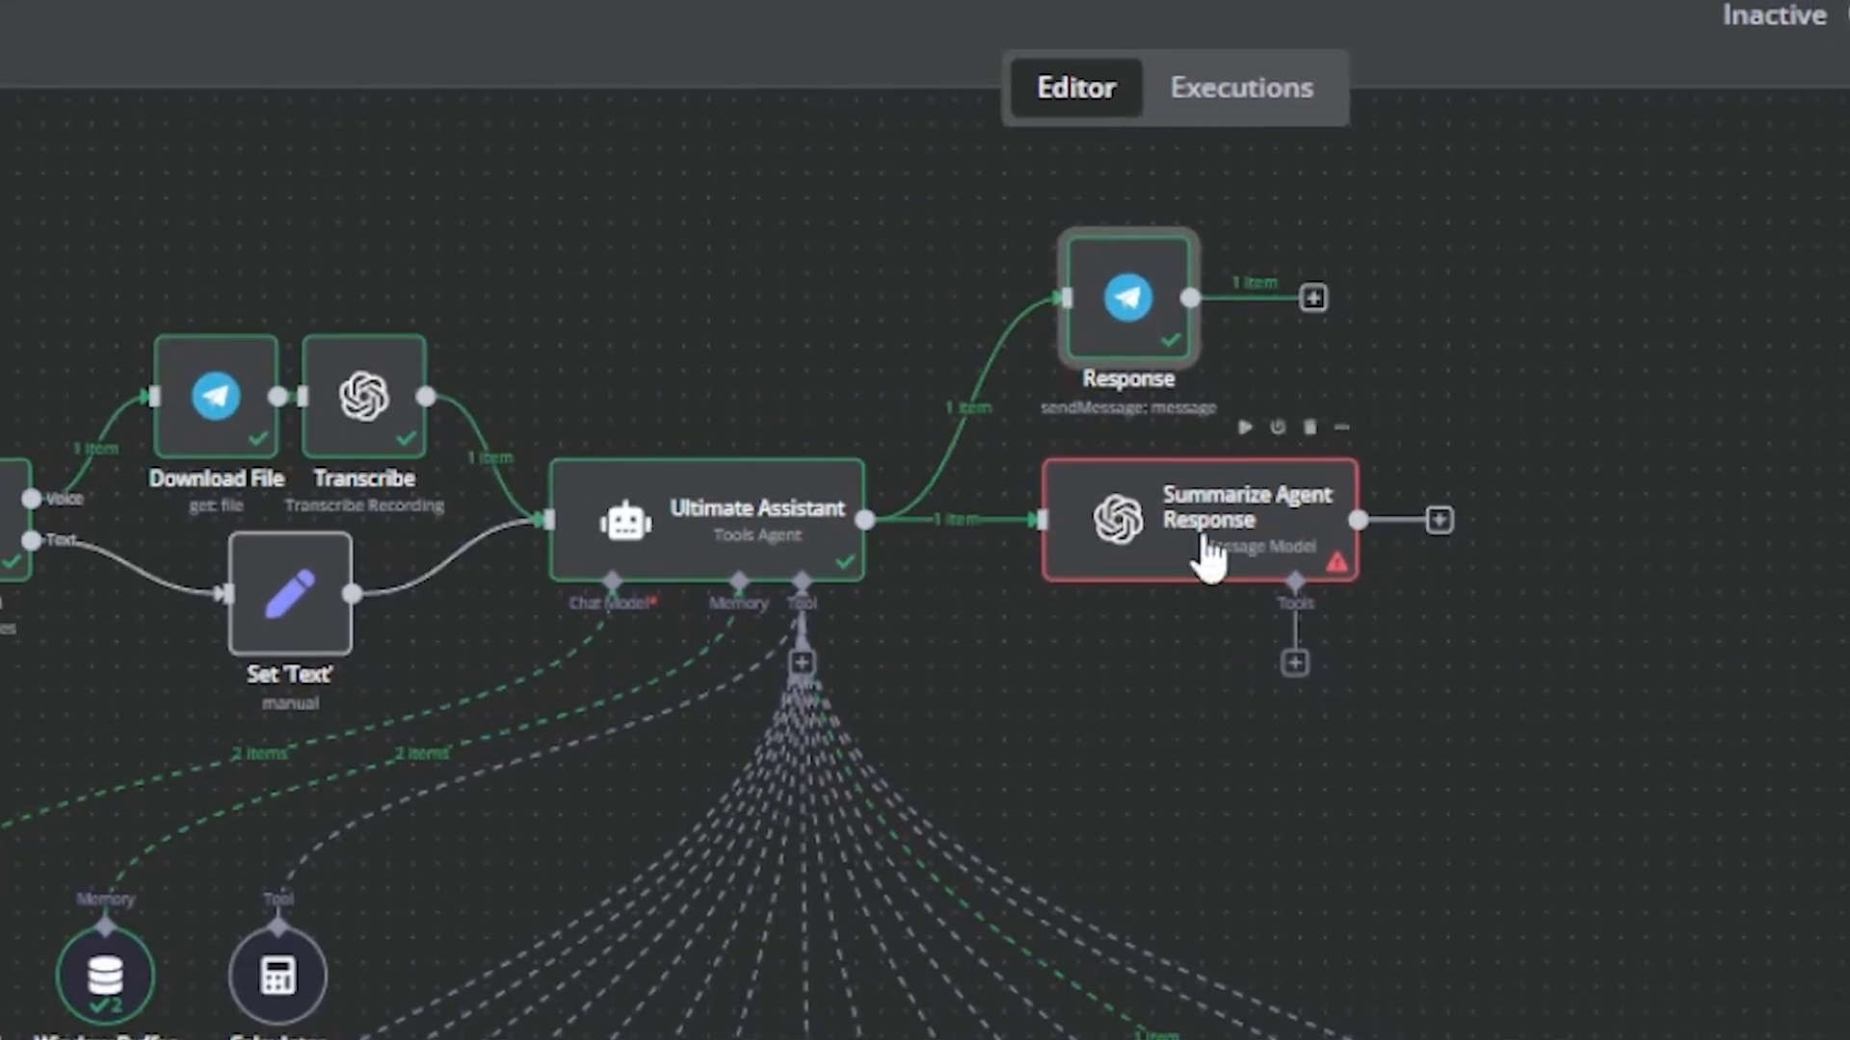
# - In the summarize node's prompt, change the boss name in the first sentence to antonio
pyautogui.doubleClick(1209, 554)
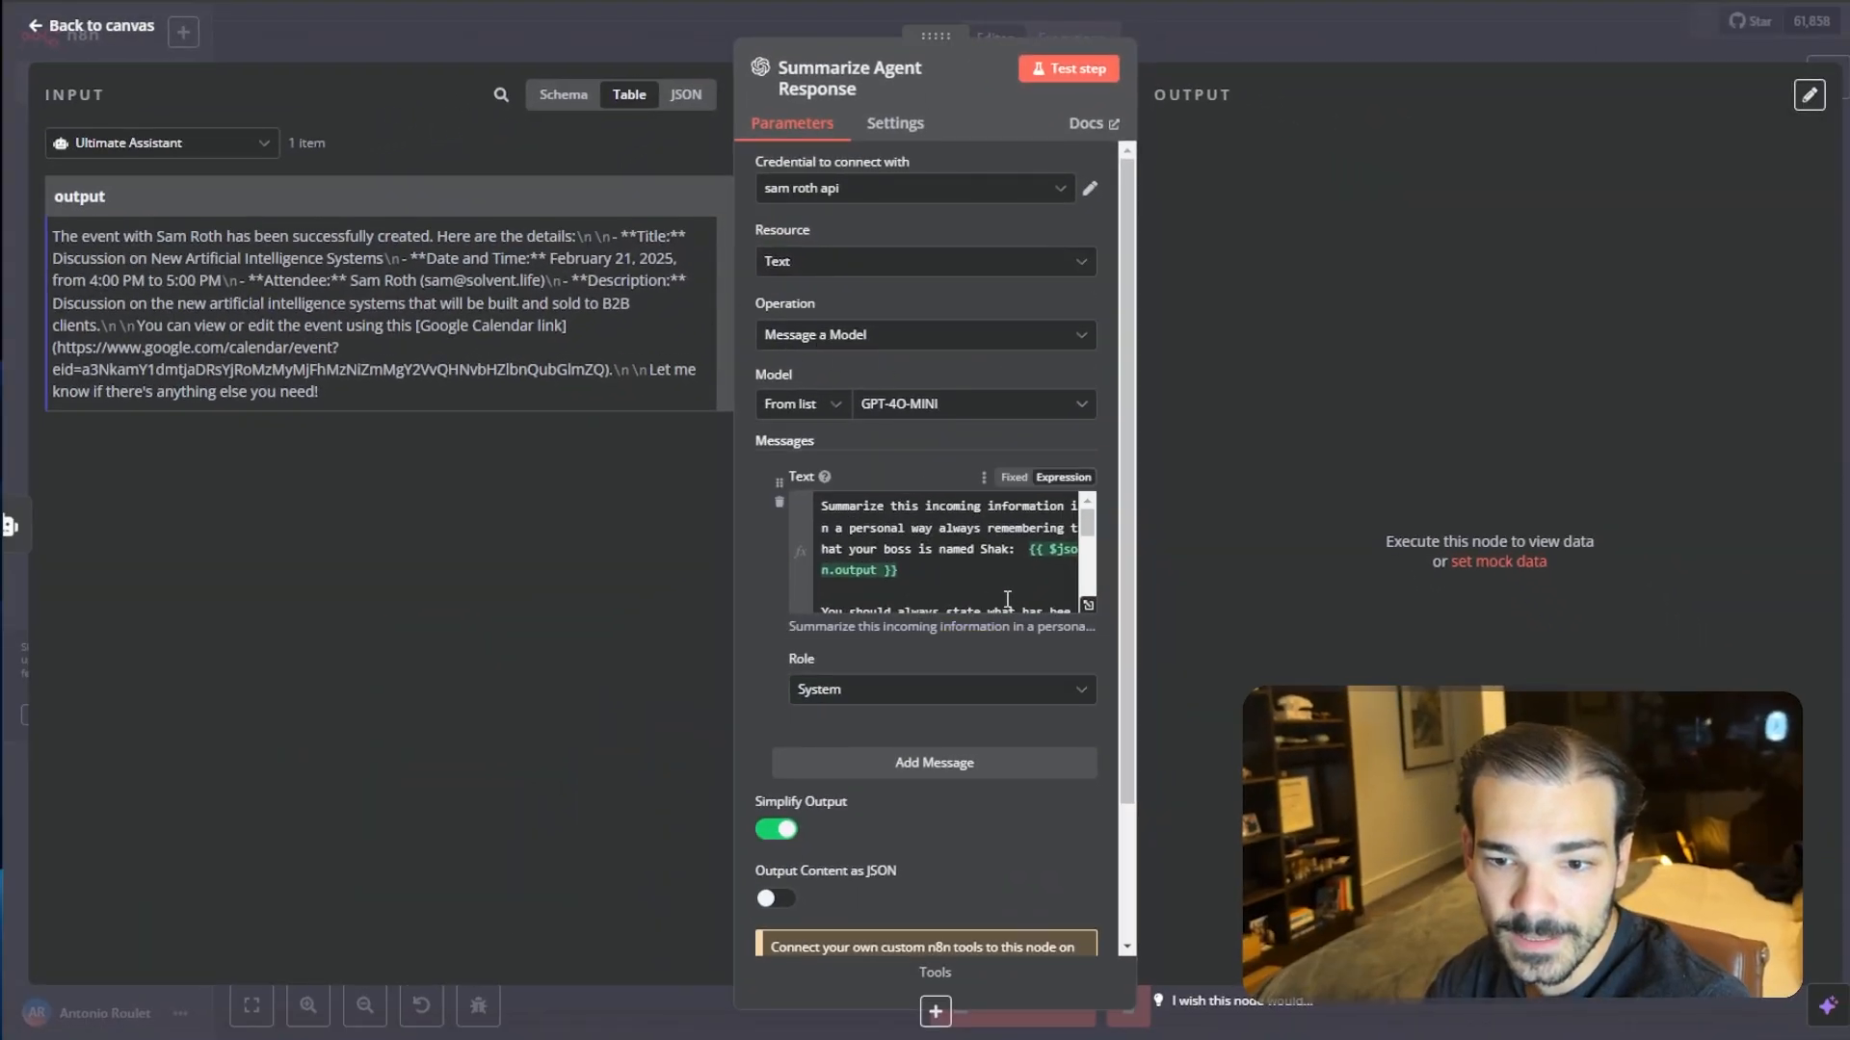
pyautogui.click(1088, 606)
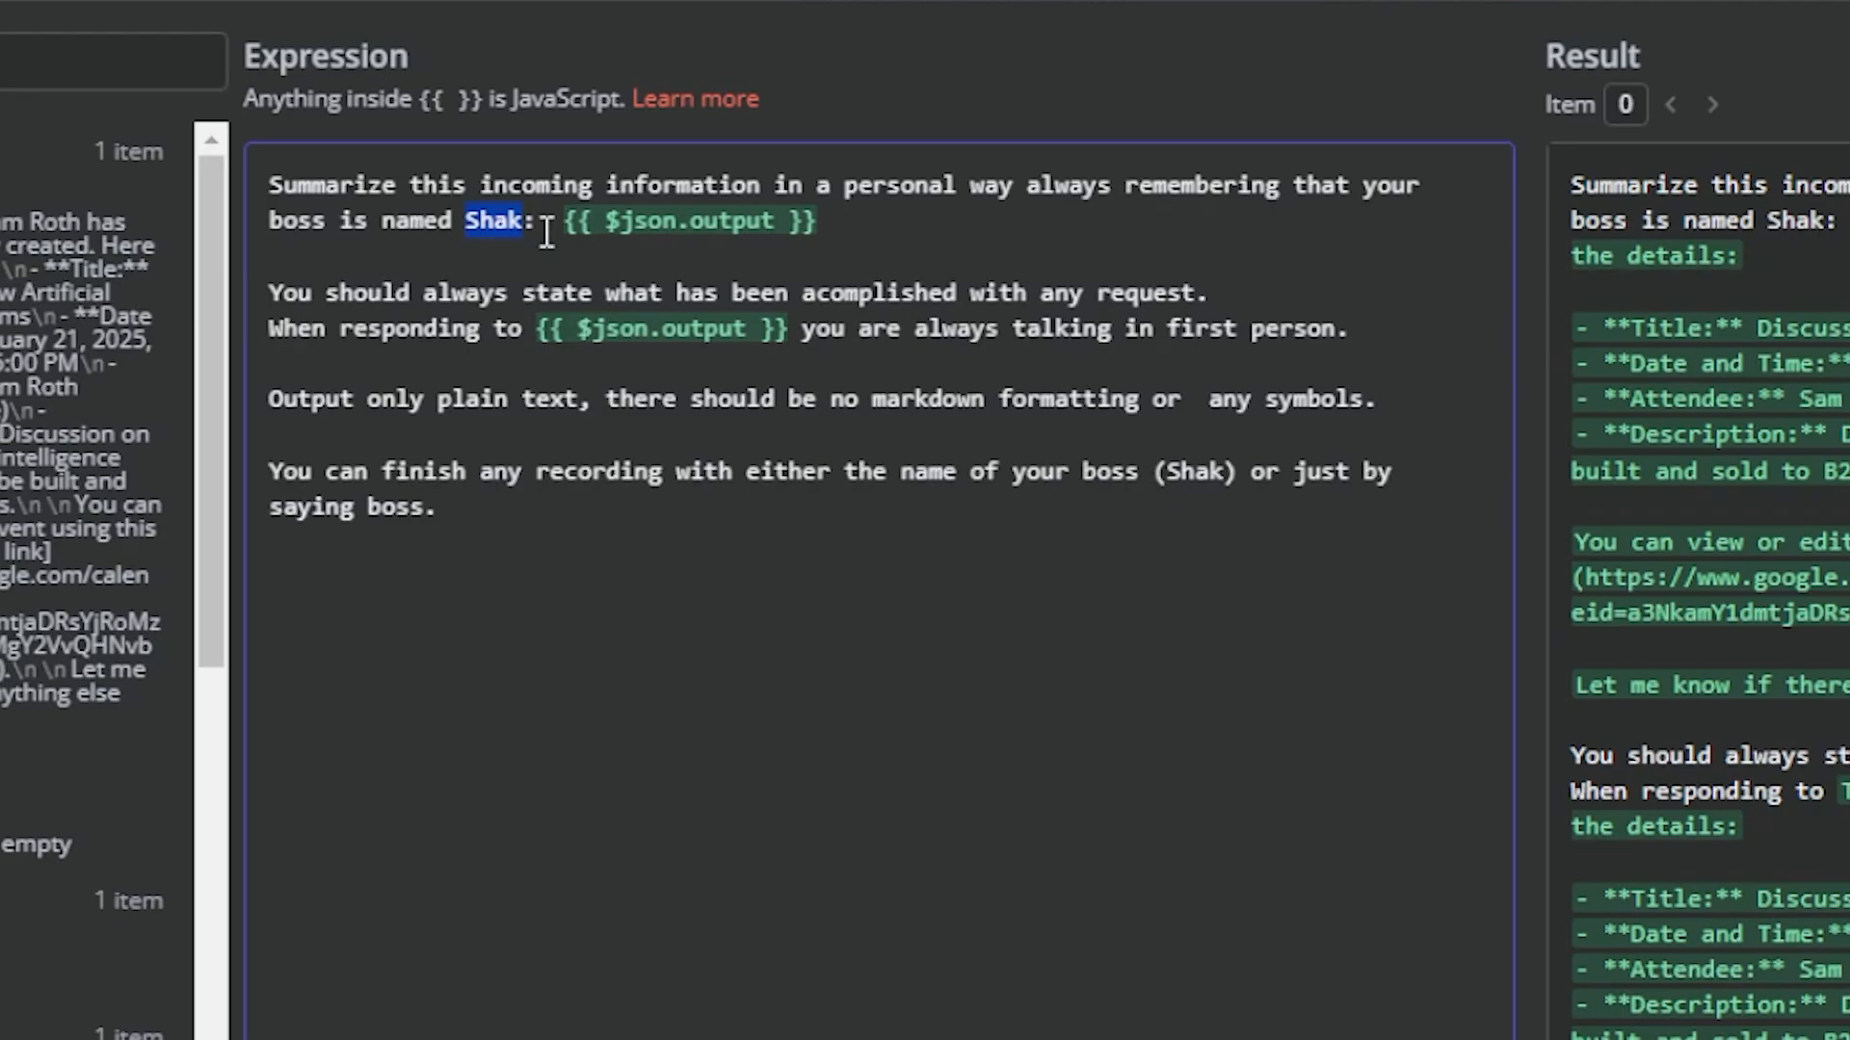
pyautogui.write('anto')
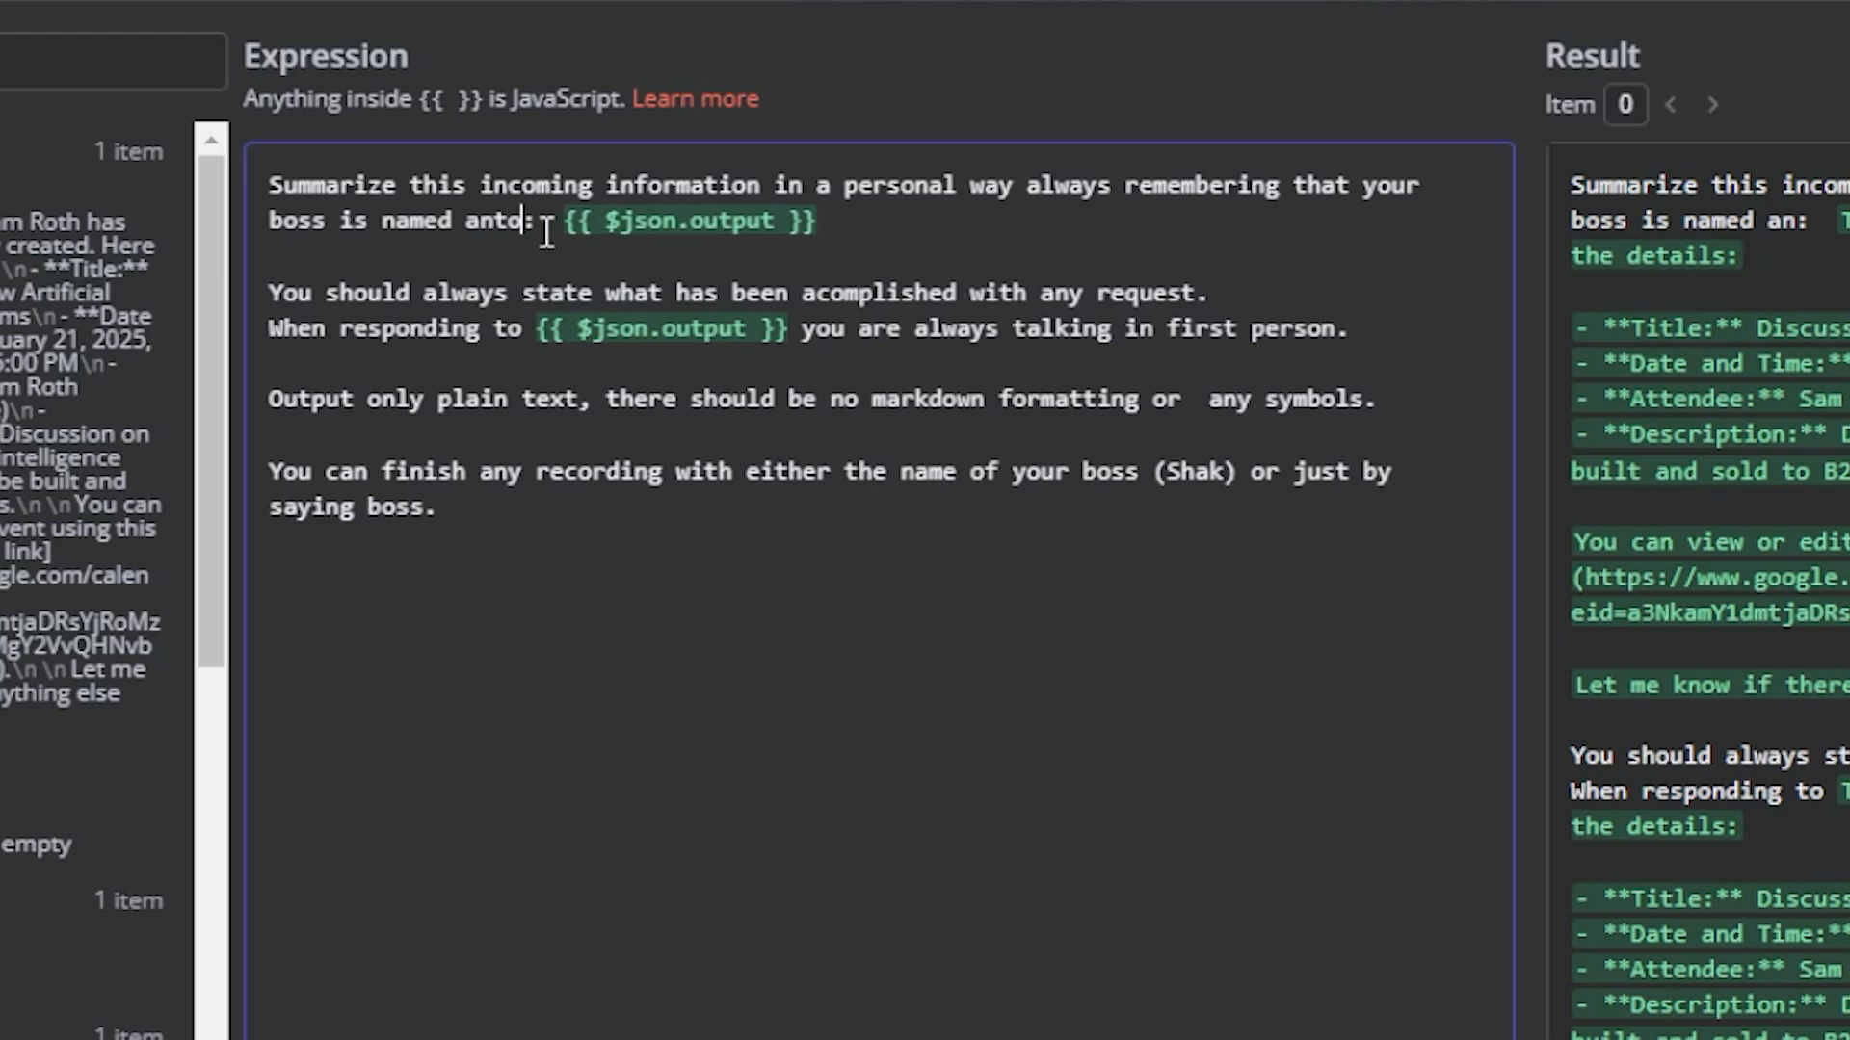
pyautogui.write('nio')
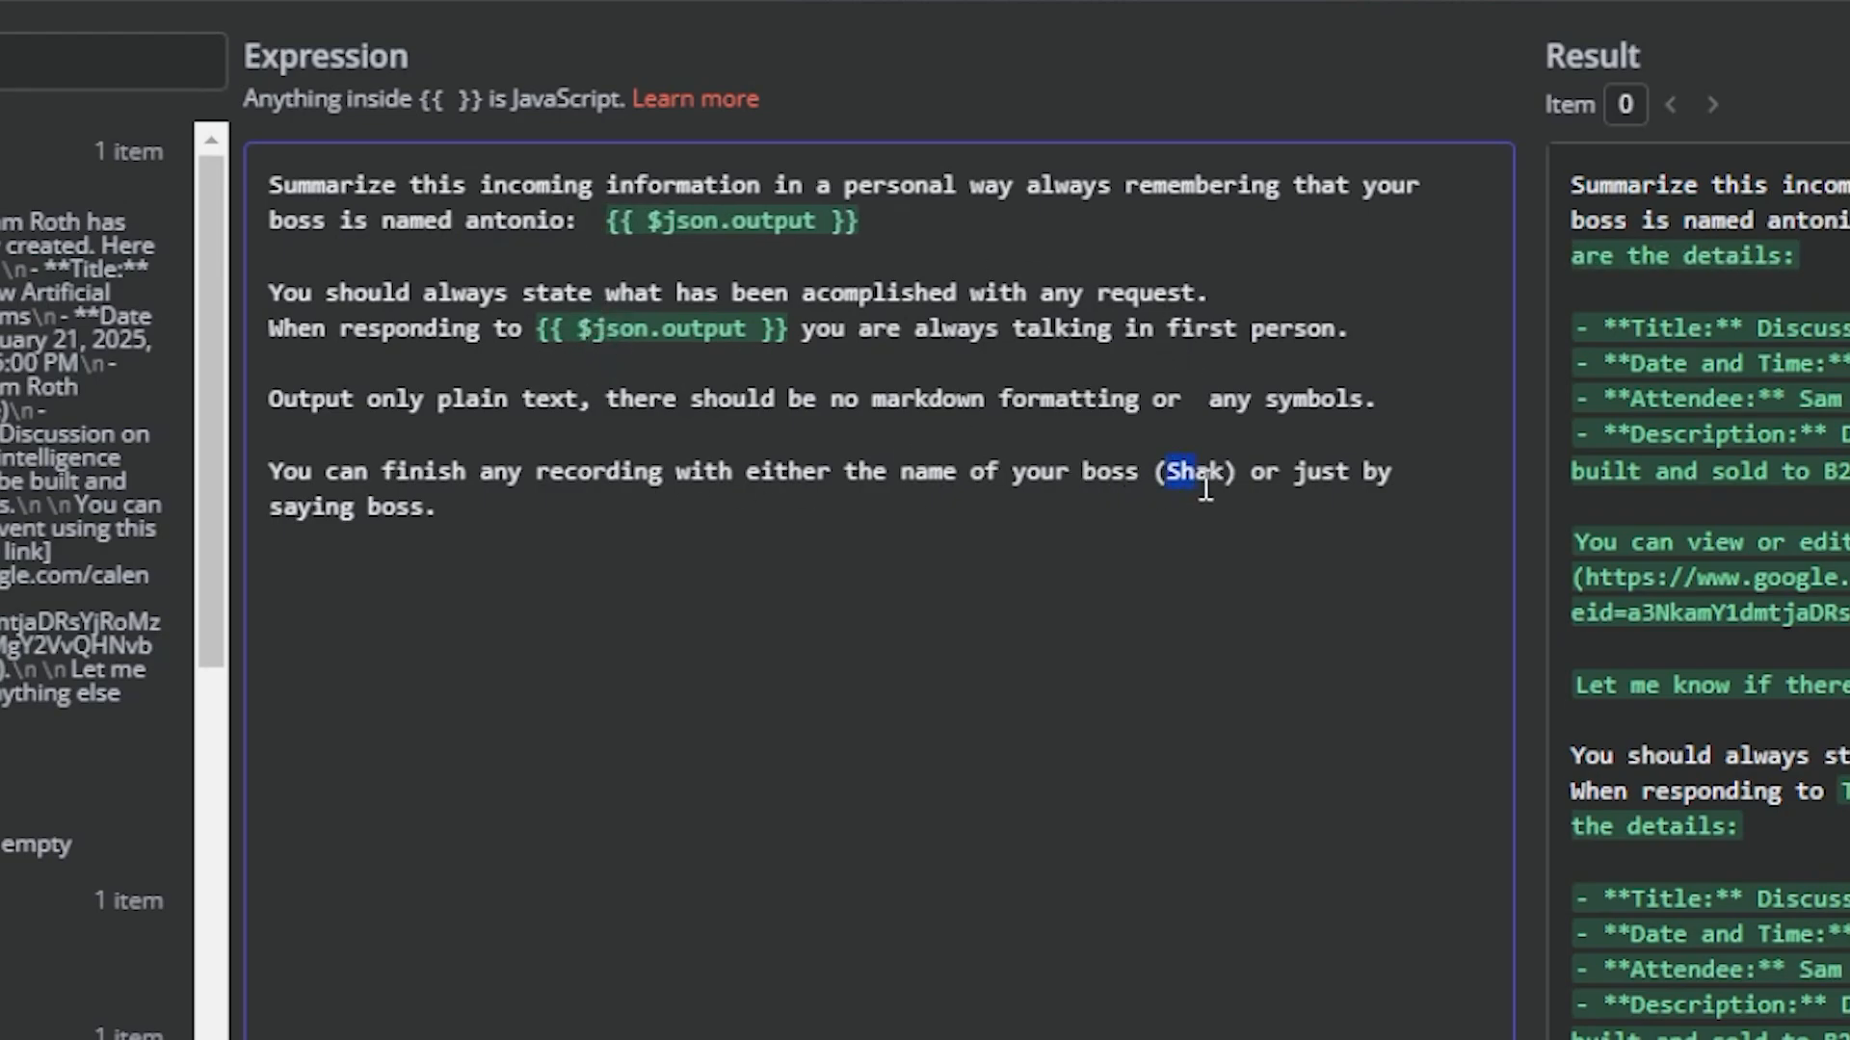
pyautogui.write('Anto nio')
# - Change the boss name in the prompt's closing sentence to Antonio and close the node
pyautogui.press('BackSpace')
pyautogui.press('BackSpace')
pyautogui.press('BackSpace')
pyautogui.press('BackSpace')
pyautogui.write('nio')
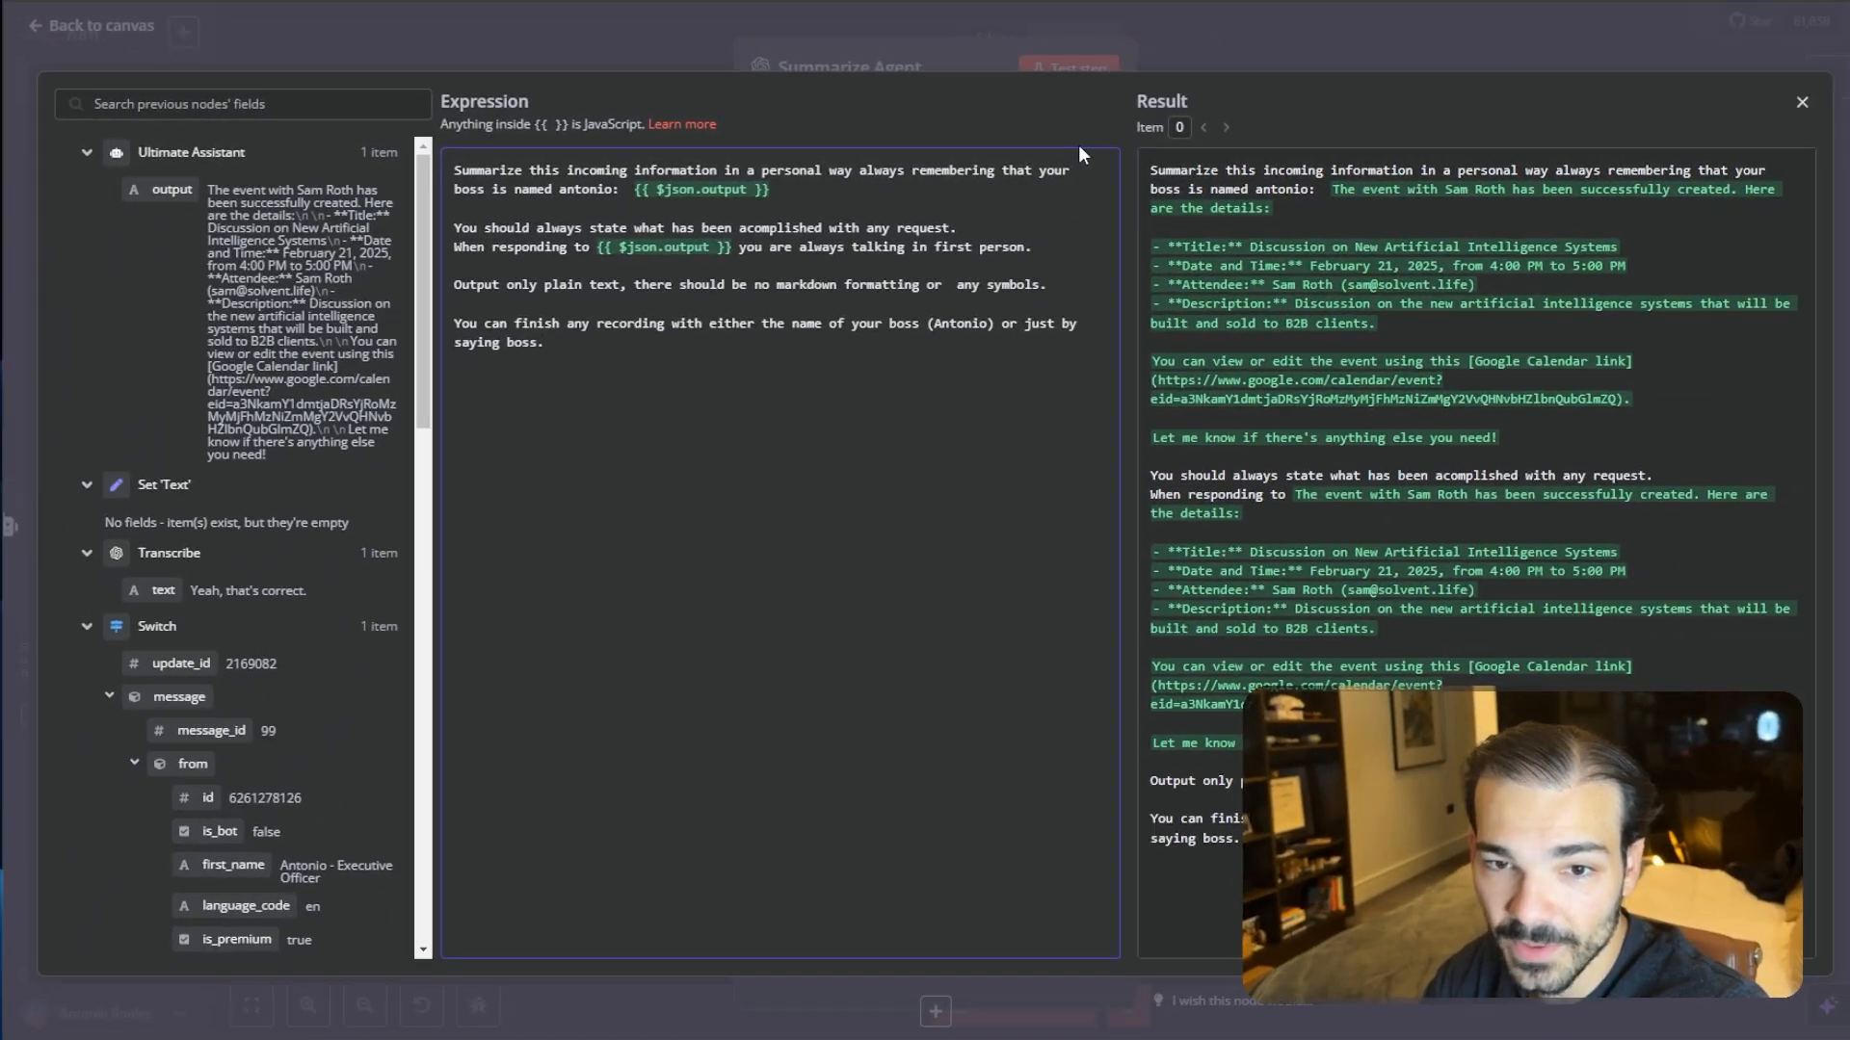
pyautogui.click(1289, 52)
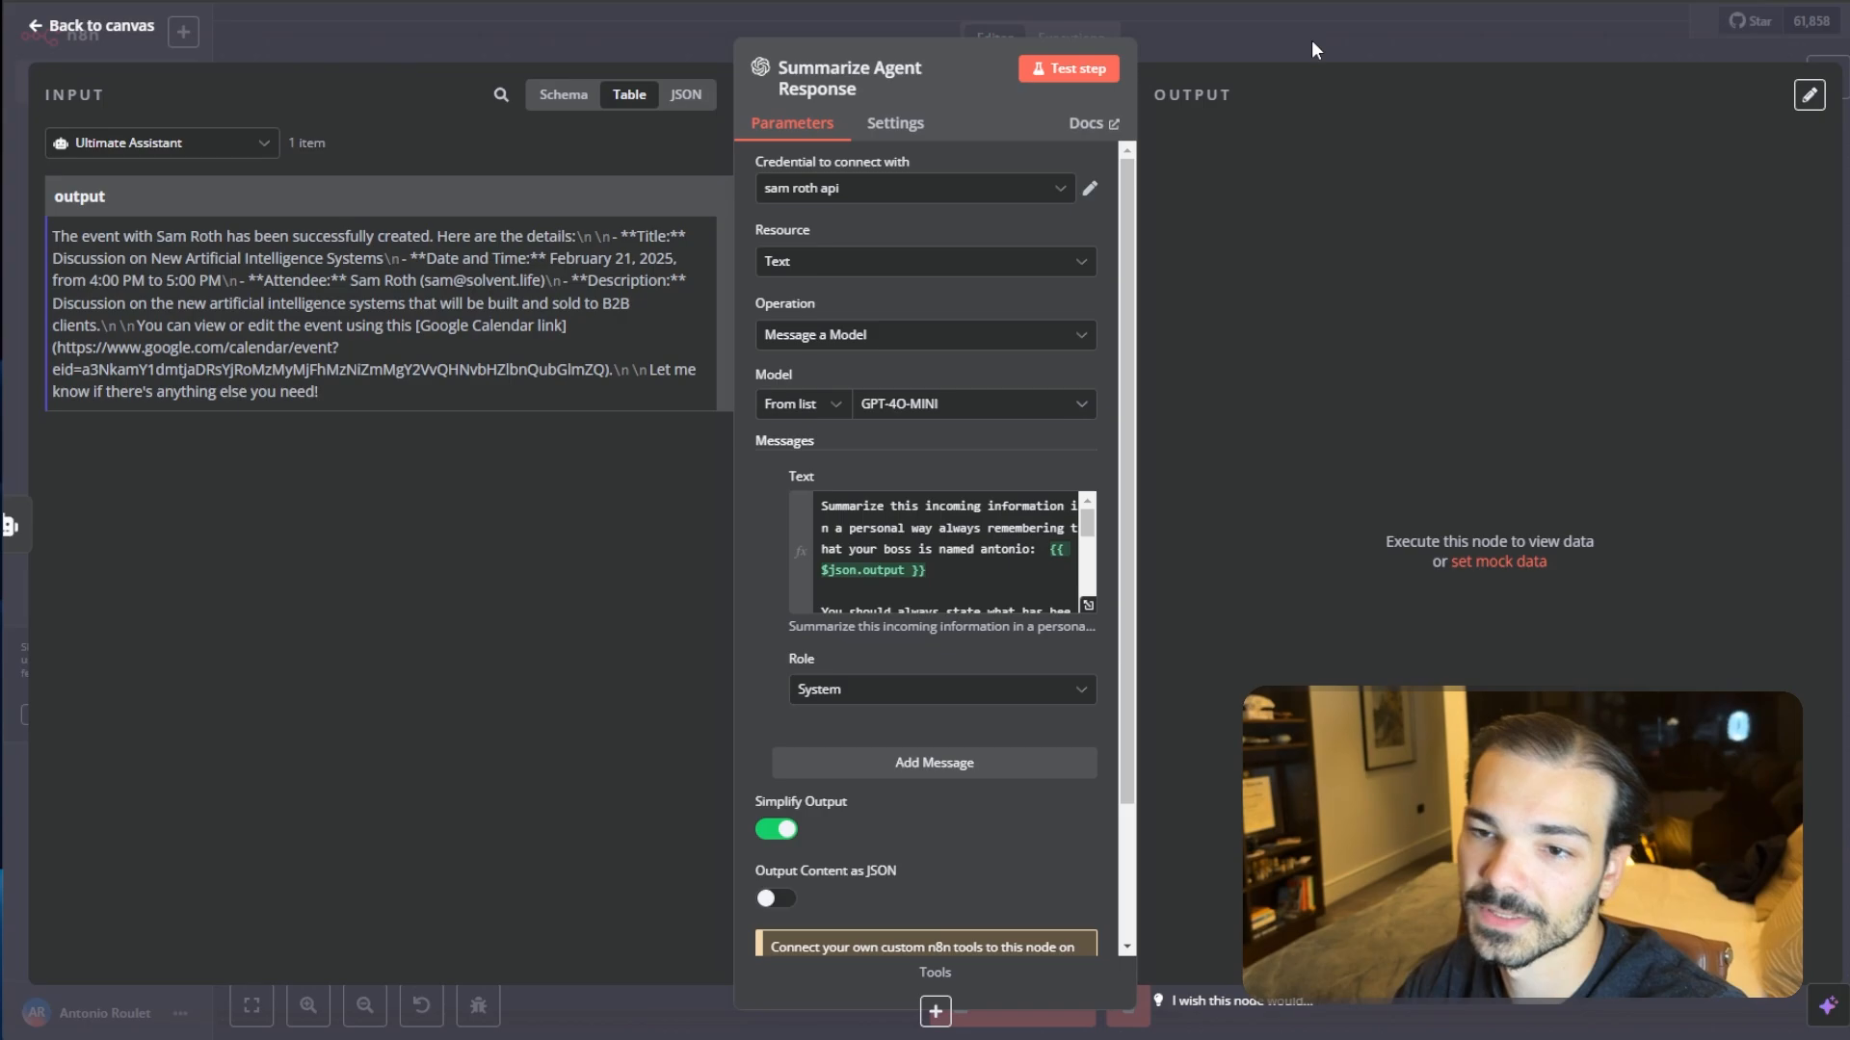
pyautogui.click(1313, 48)
# - Set the summarize node's credential to OpenAi account 4
pyautogui.scroll(2, 990, 317)
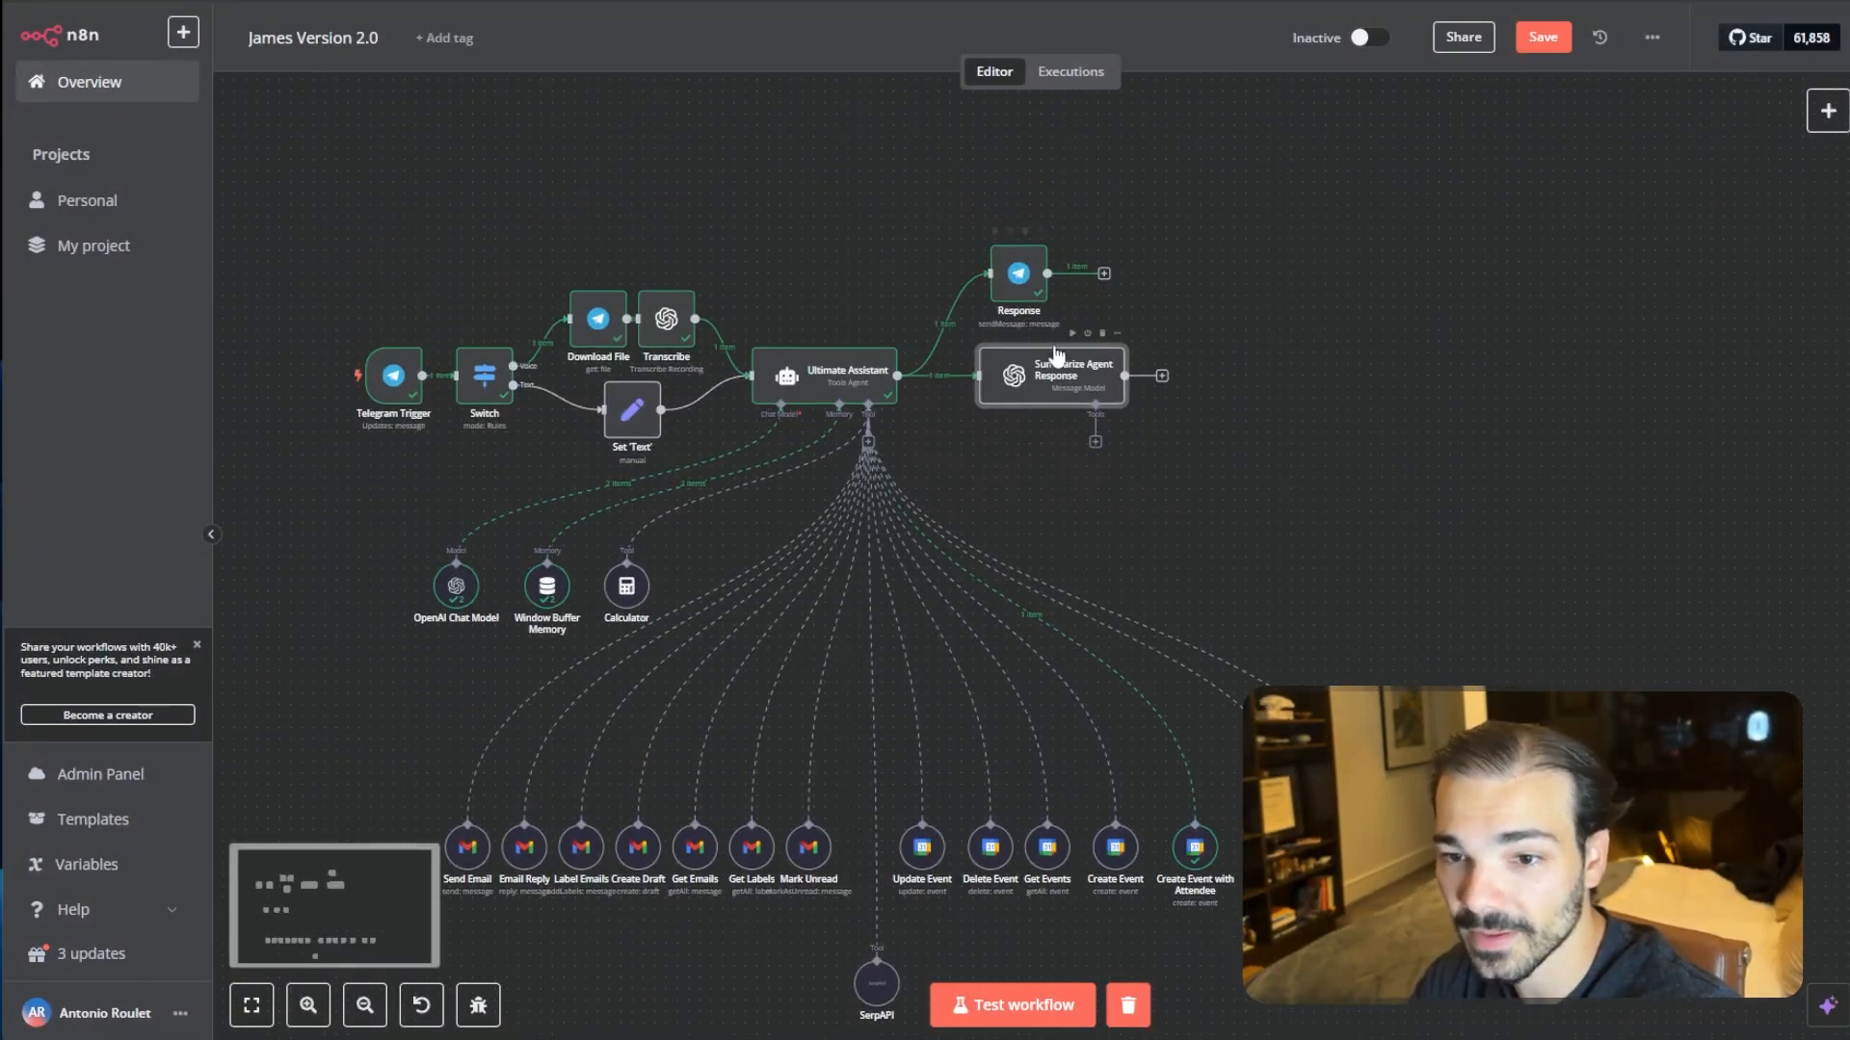
pyautogui.doubleClick(1050, 385)
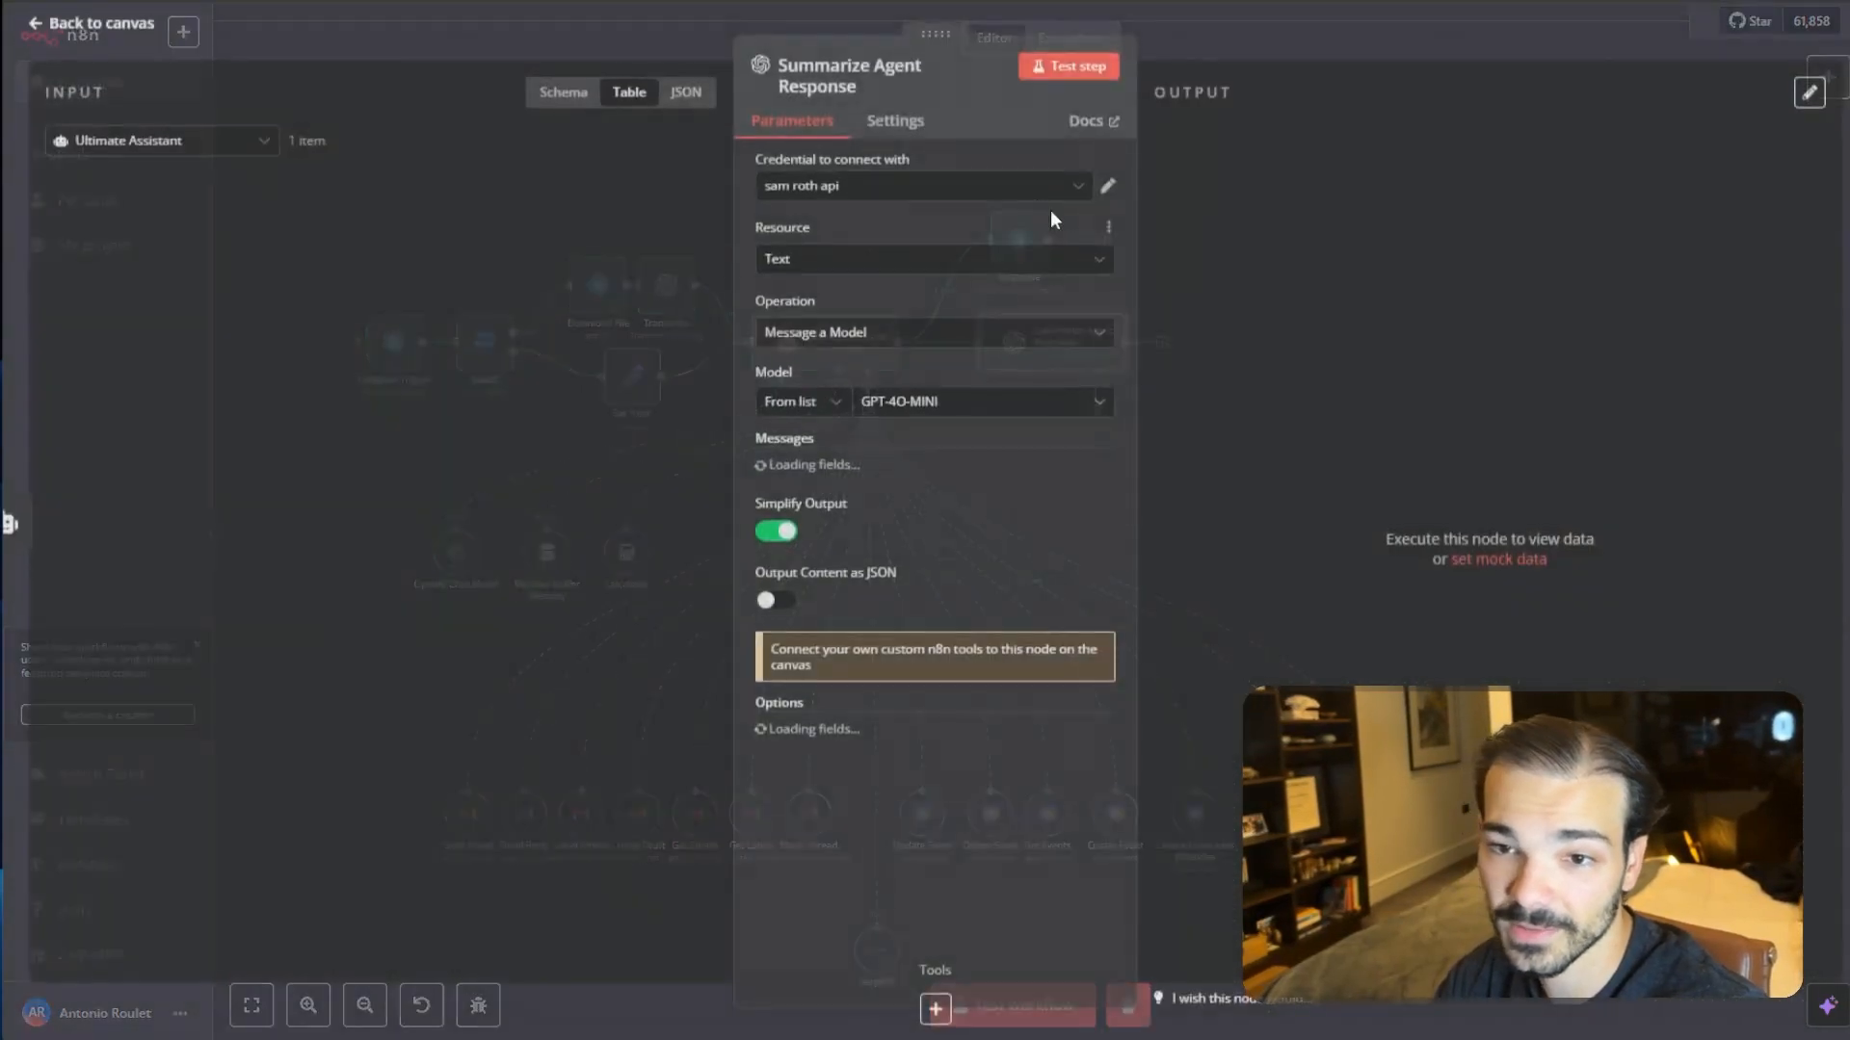
pyautogui.click(916, 211)
pyautogui.click(867, 289)
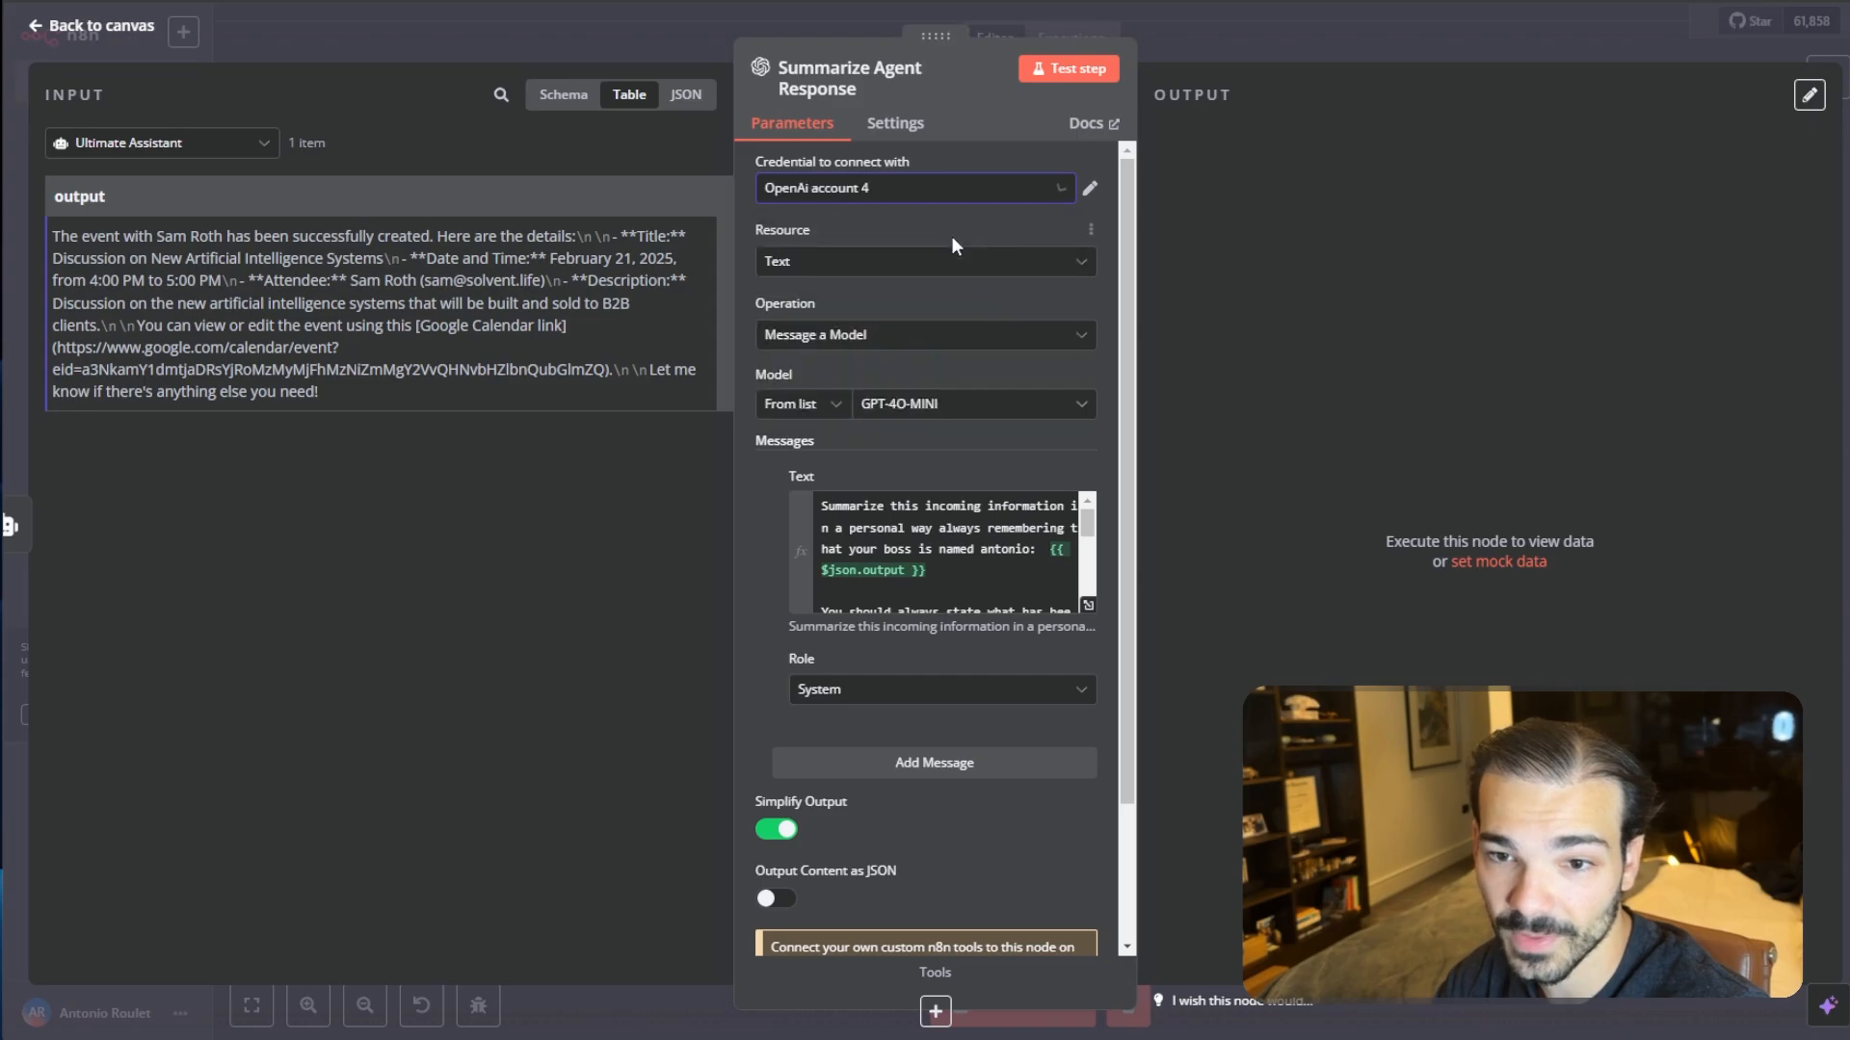
pyautogui.click(1403, 4)
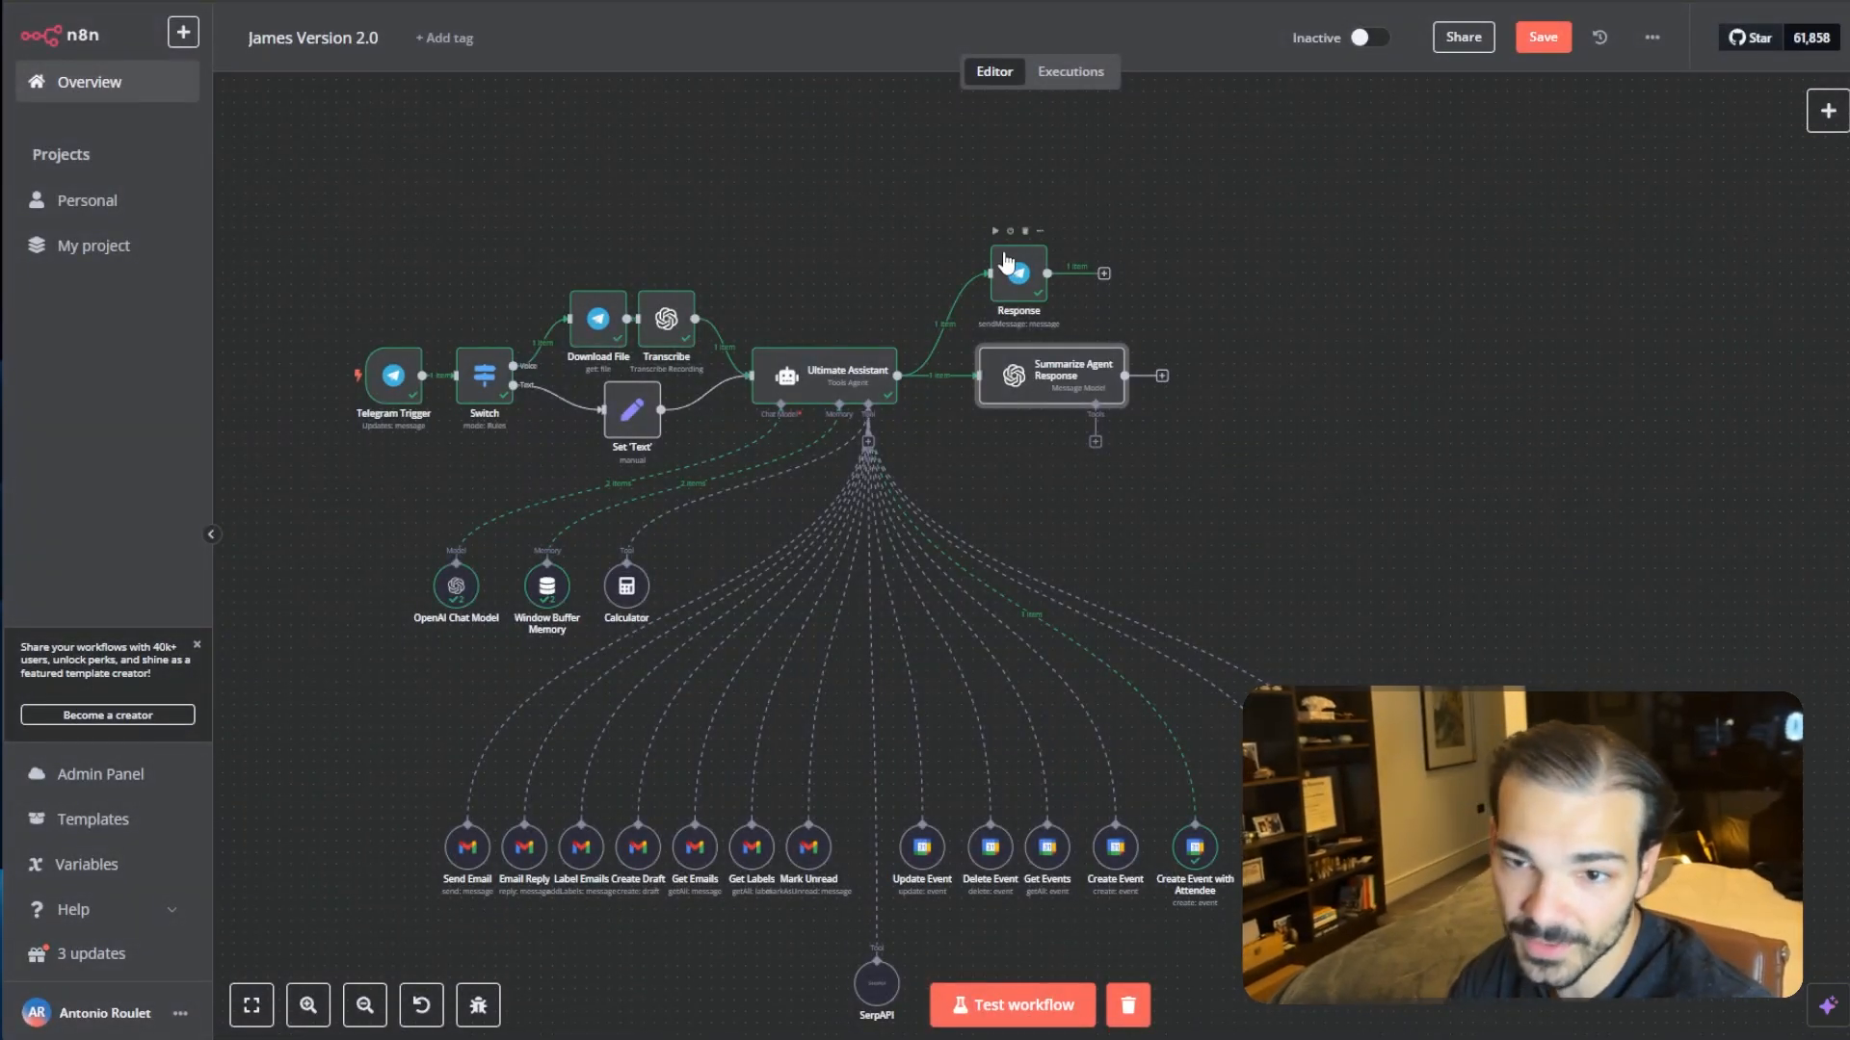
pyautogui.doubleClick(1050, 375)
pyautogui.click(964, 189)
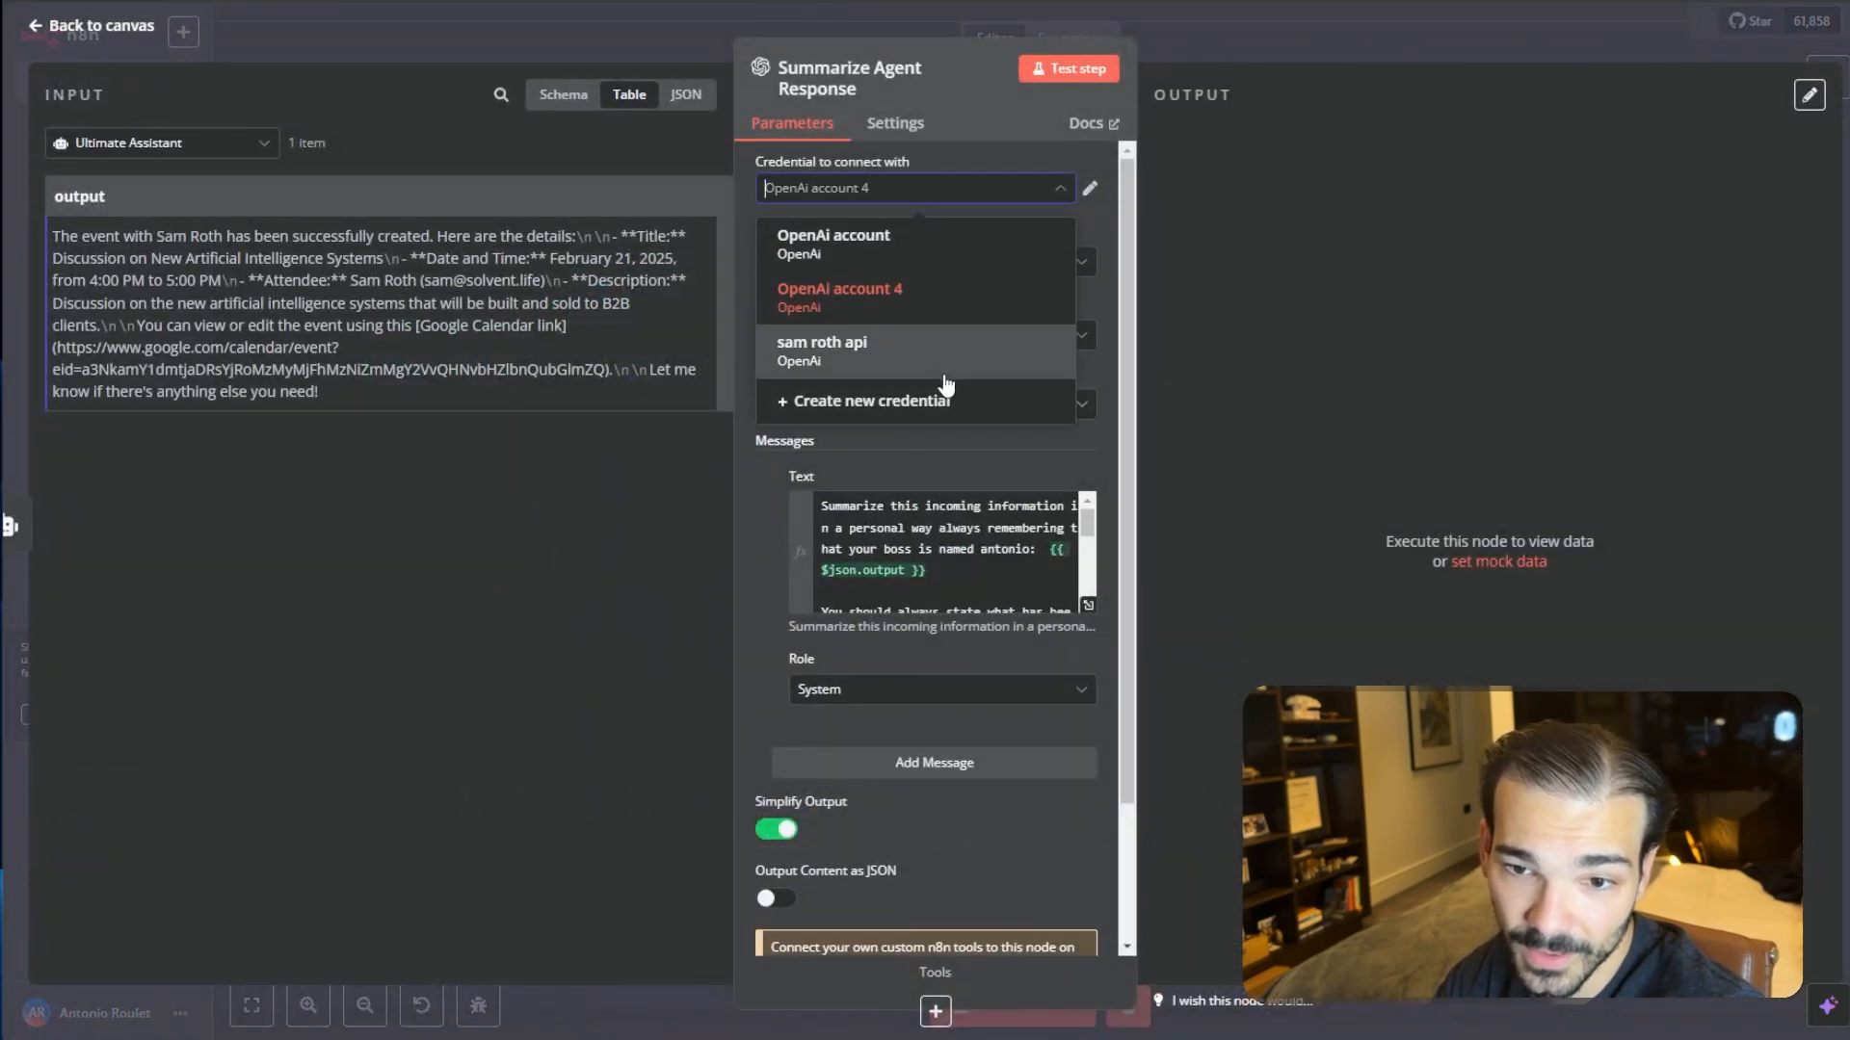
pyautogui.click(946, 387)
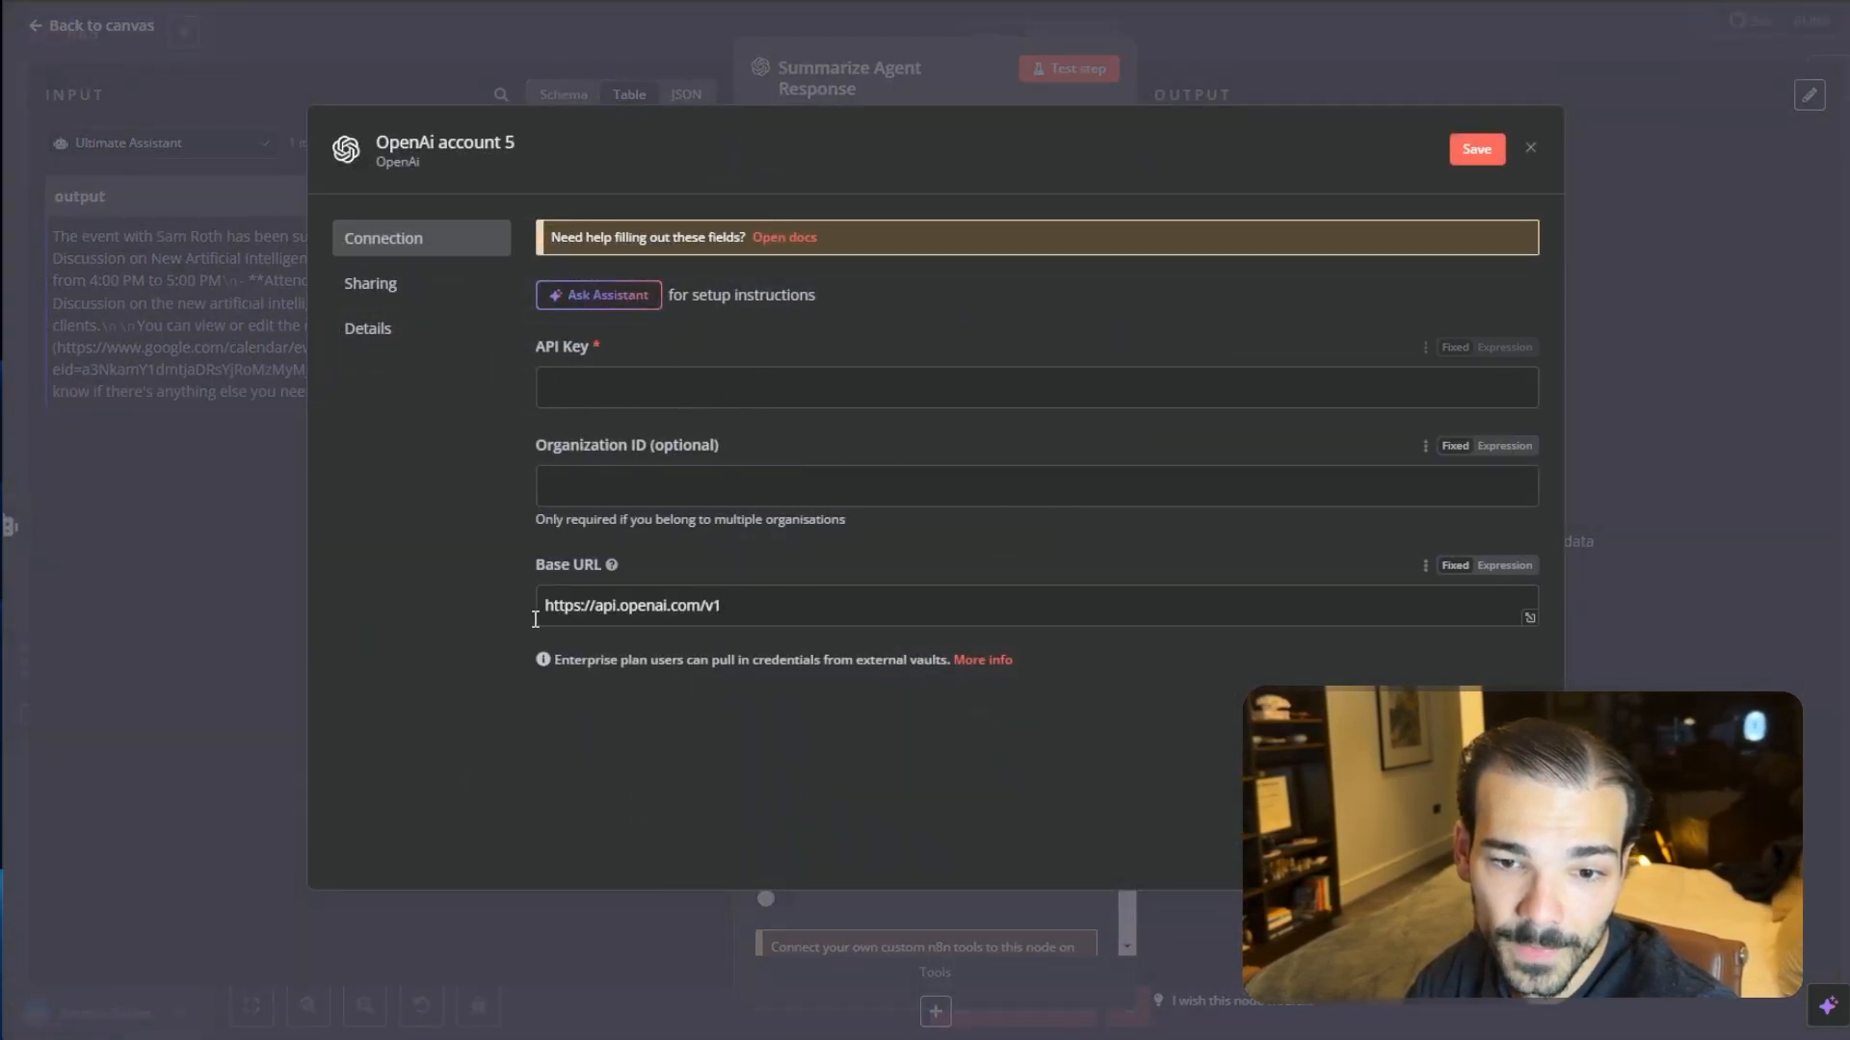
pyautogui.click(1456, 153)
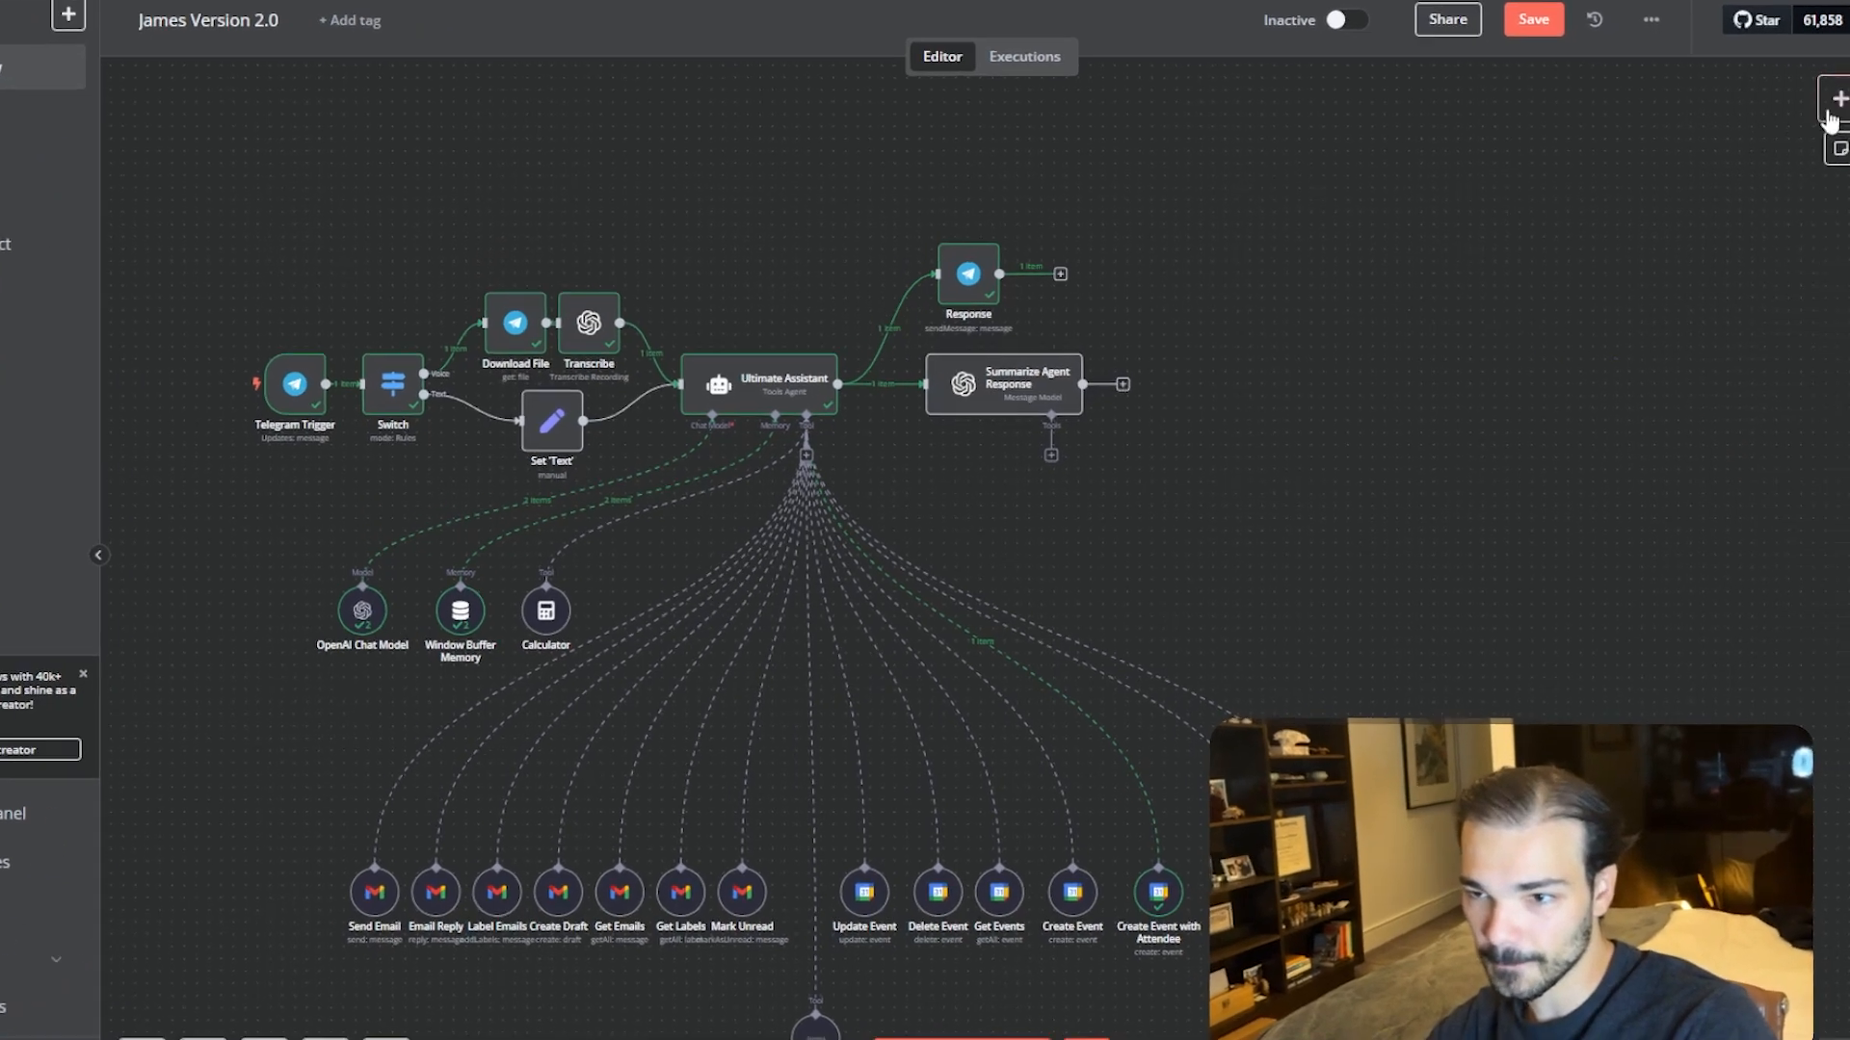
# - Add an HTTP Request node after the Summarize Agent Response node
pyautogui.click(1827, 111)
pyautogui.write('http')
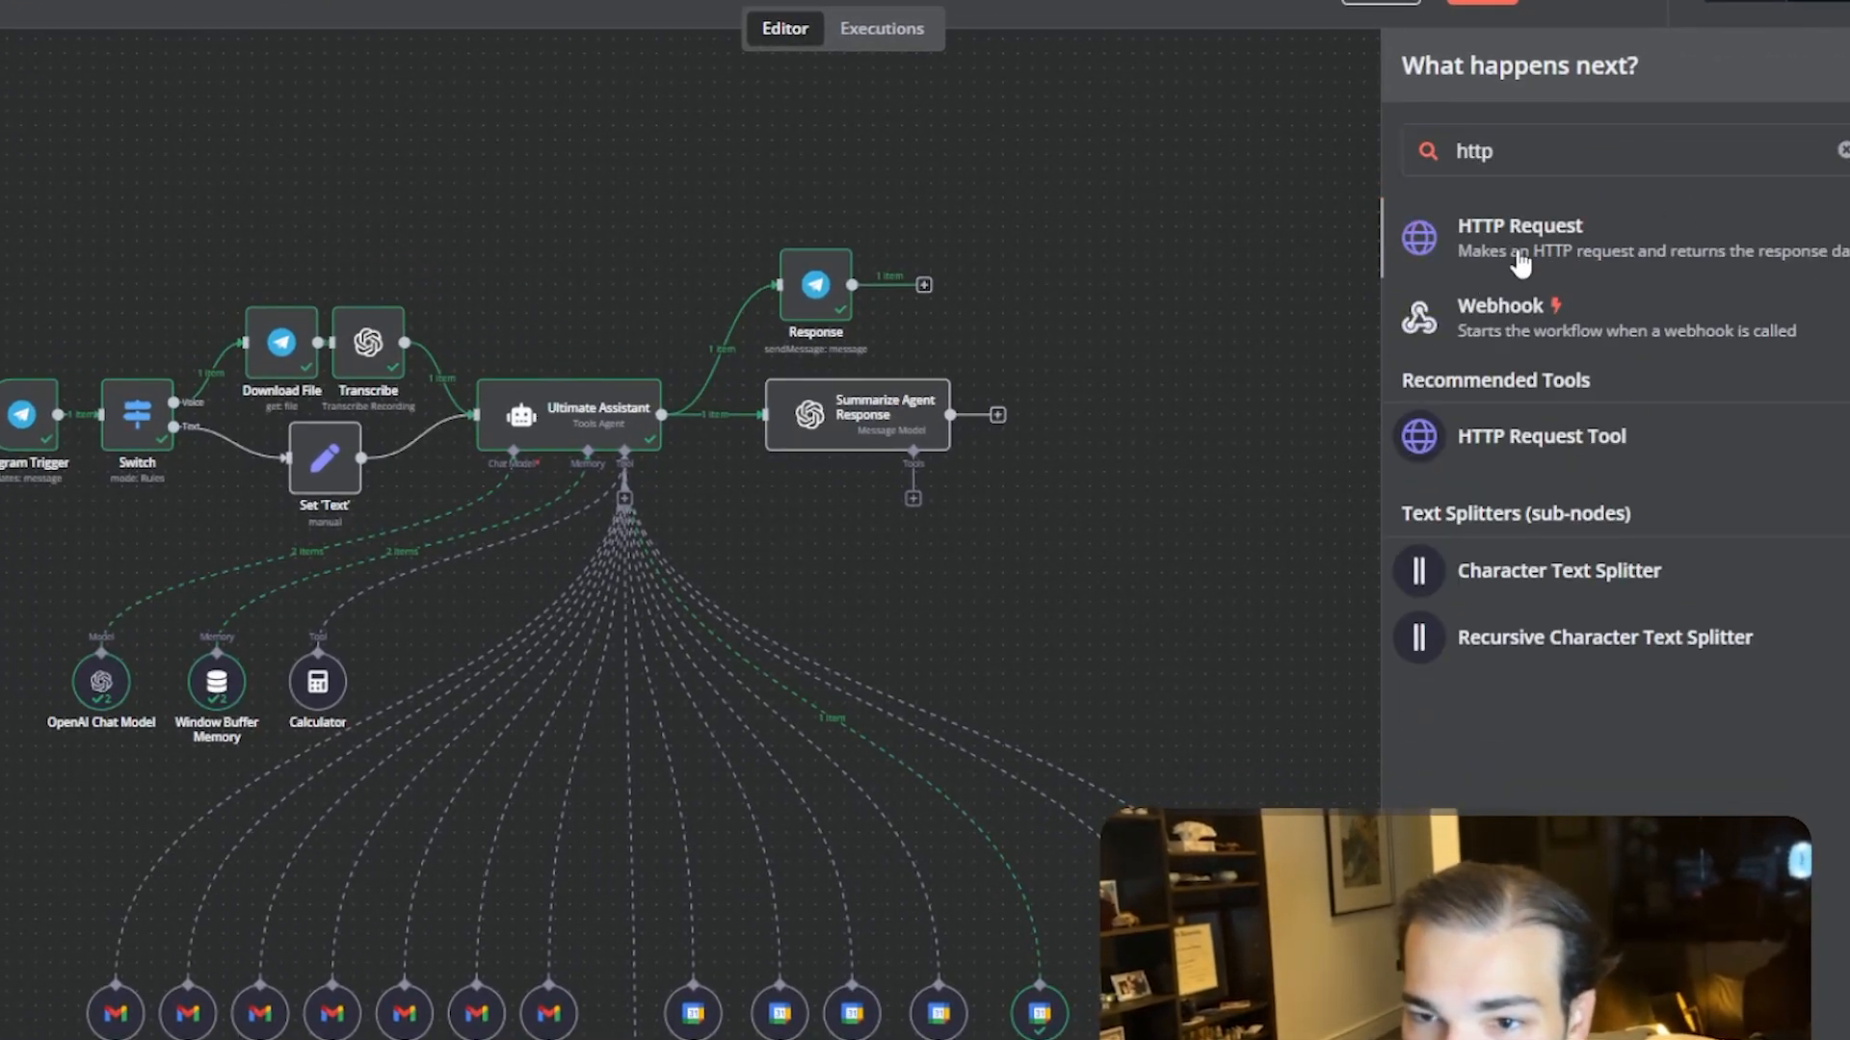
pyautogui.click(1429, 246)
pyautogui.click(1285, 13)
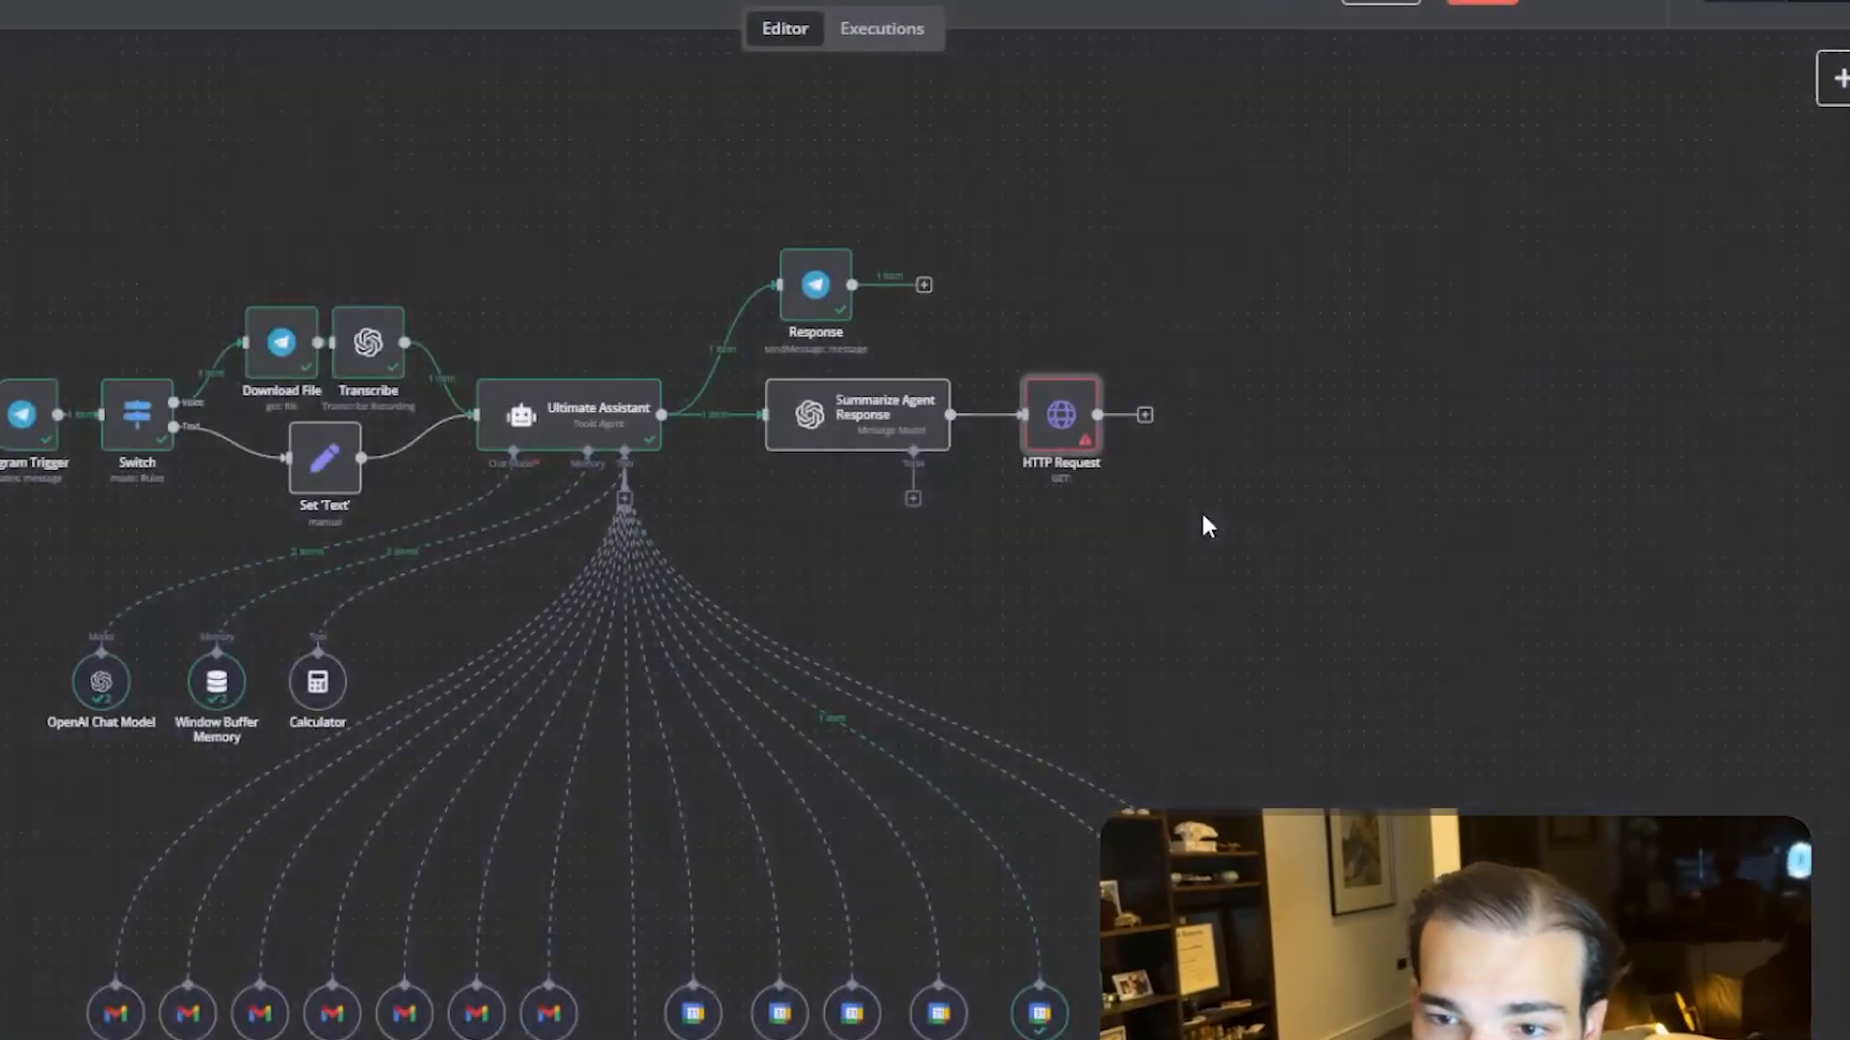
pyautogui.moveTo(1057, 430); pyautogui.dragTo(1053, 421)
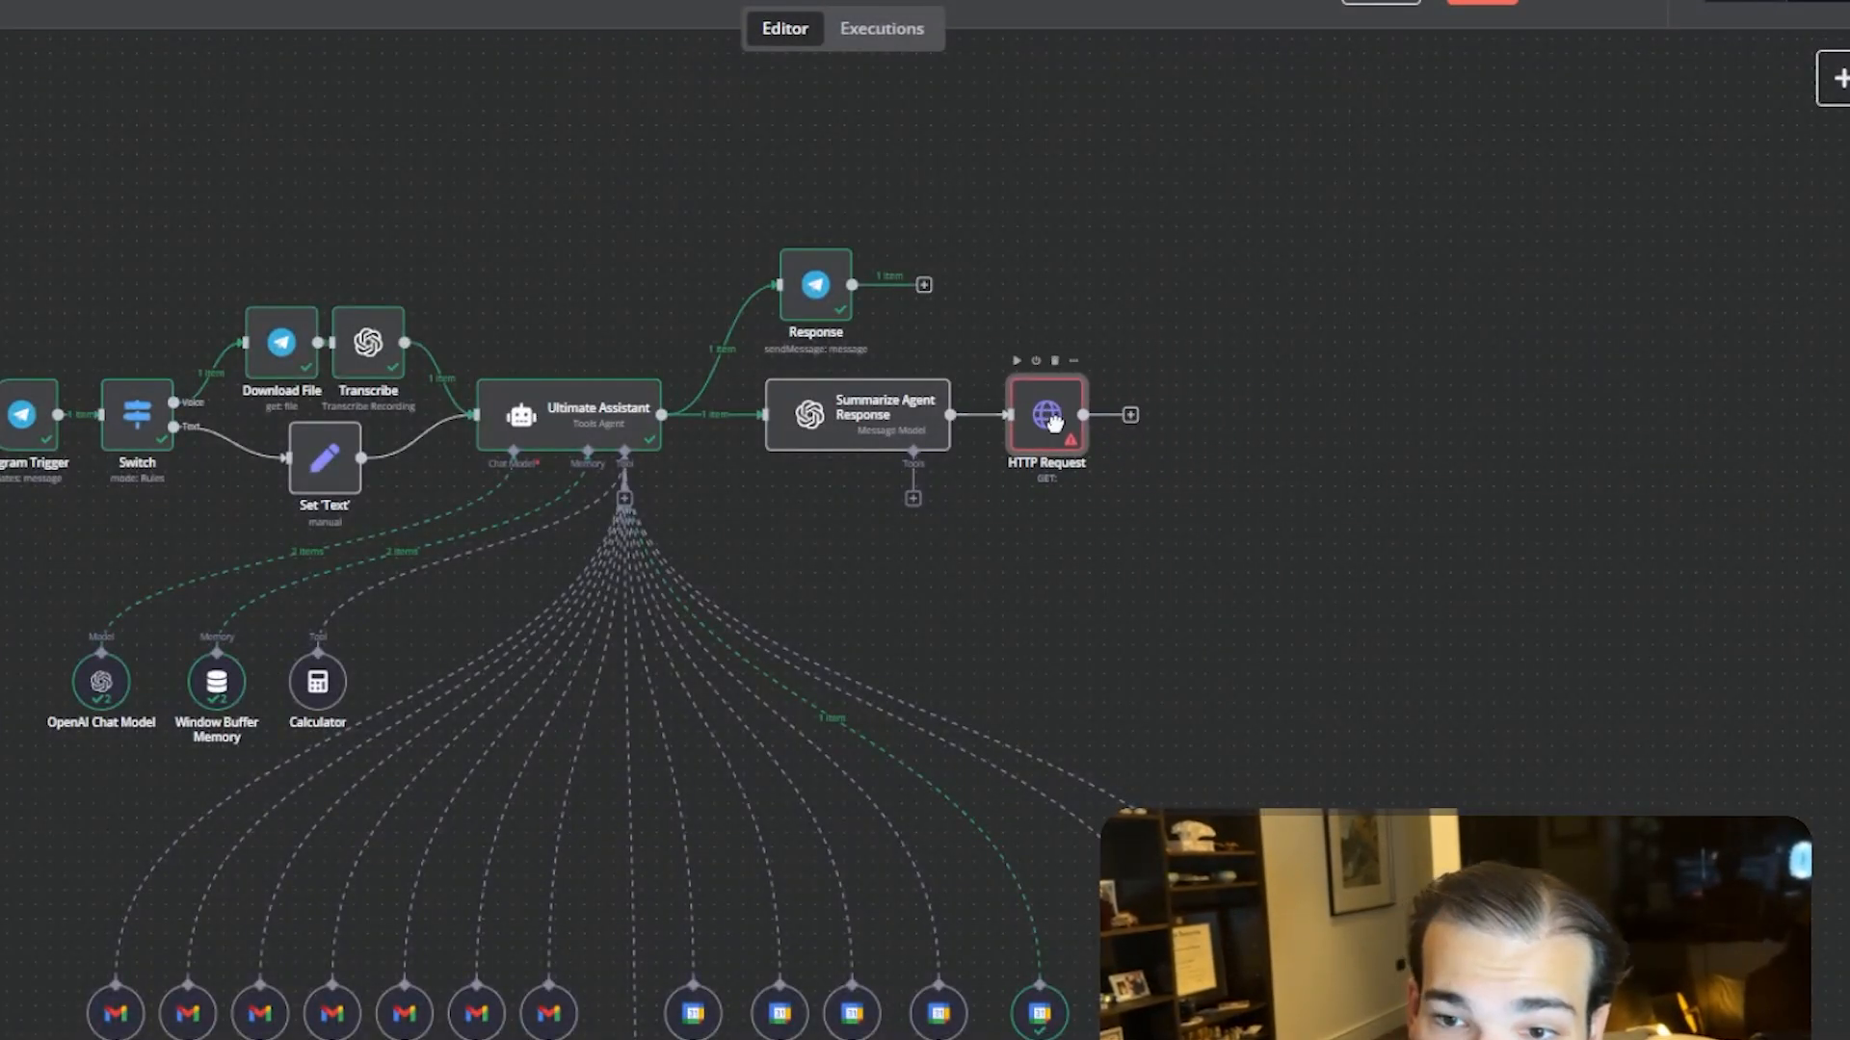
# - Open the HTTP Request node's settings
pyautogui.scroll(5, 920, 439)
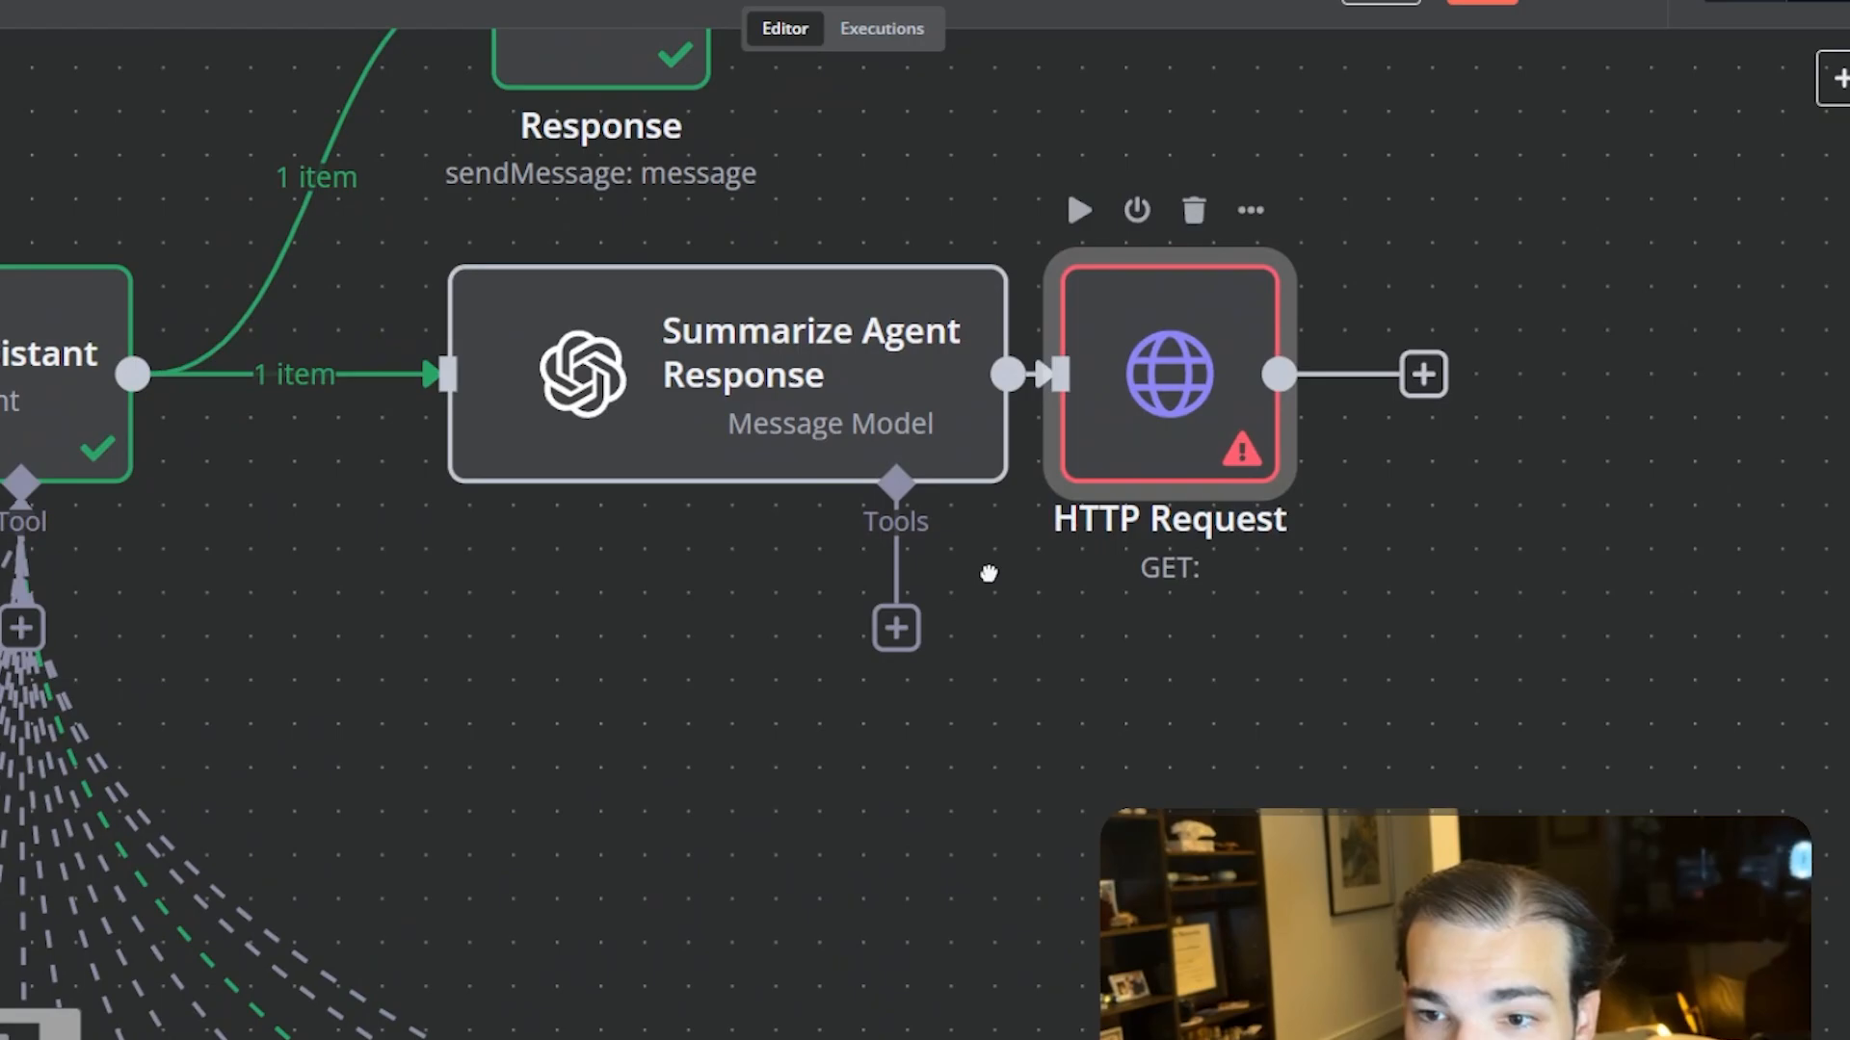
pyautogui.scroll(-5, 1162, 537)
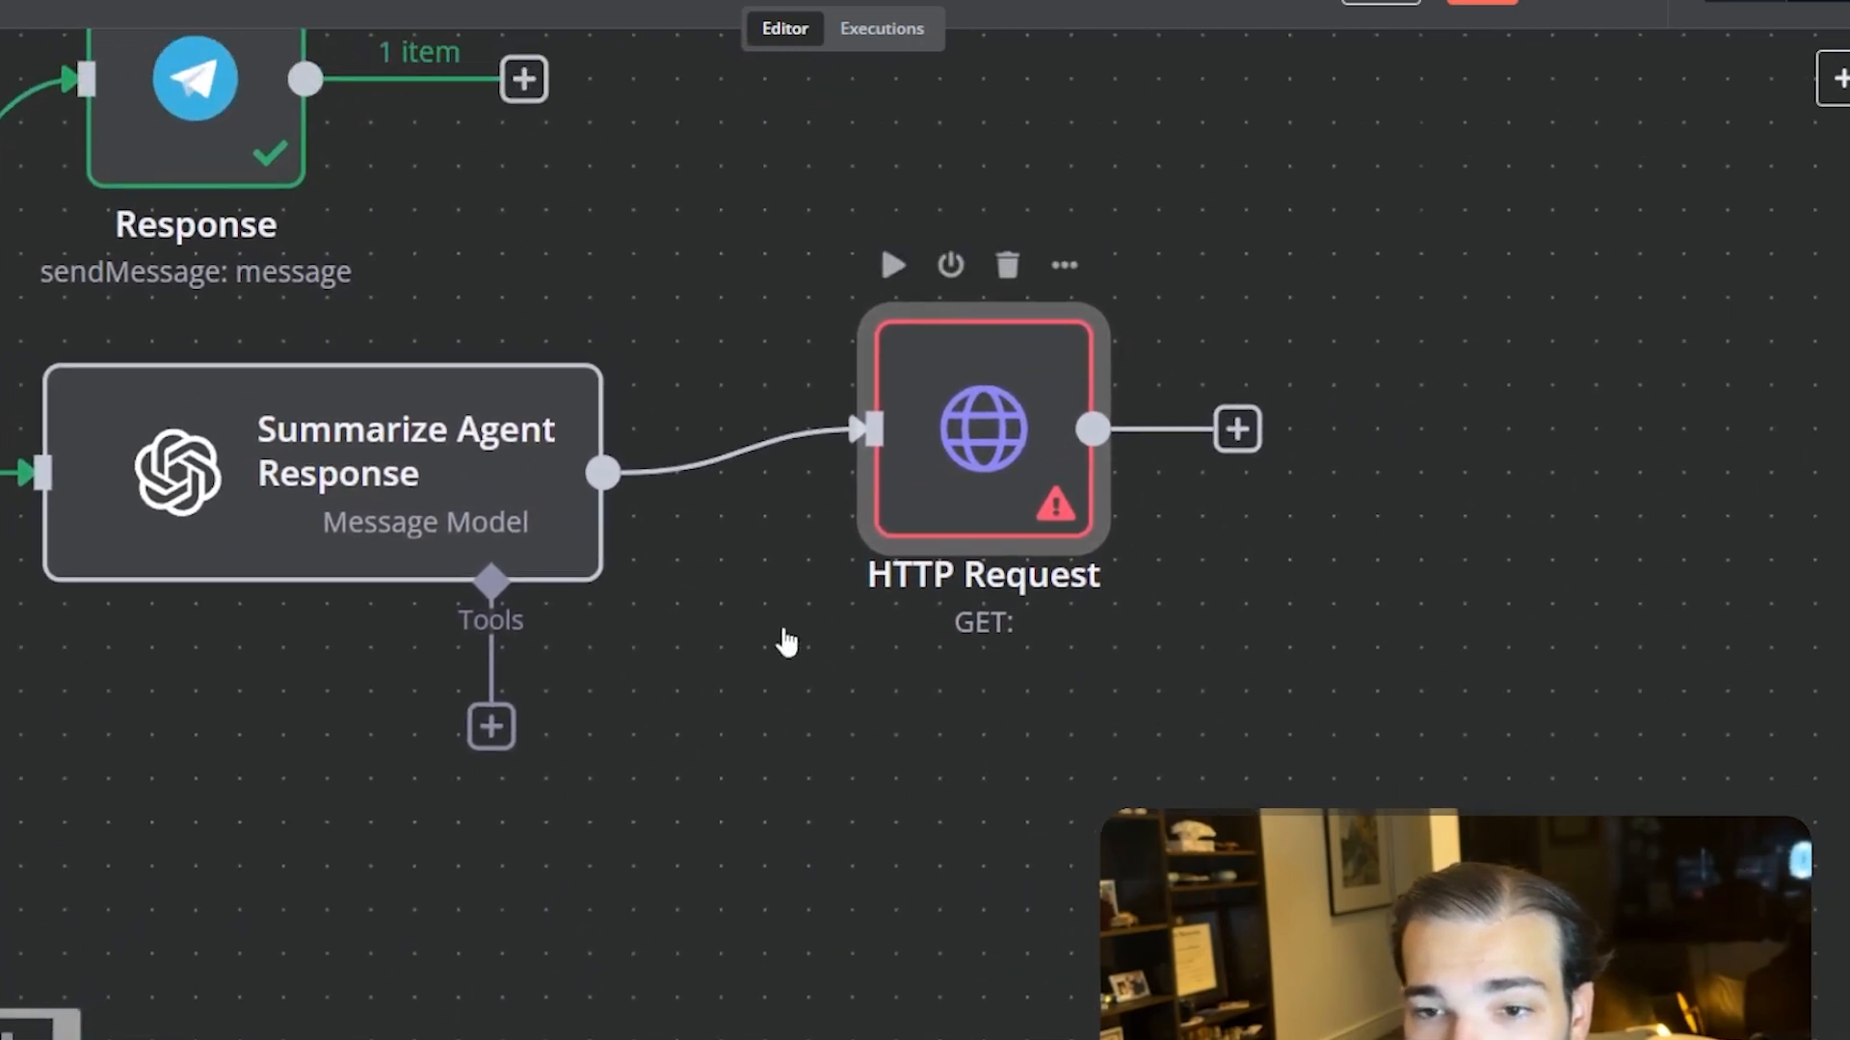
pyautogui.scroll(-1, 792, 628)
pyautogui.moveTo(832, 559); pyautogui.dragTo(821, 497)
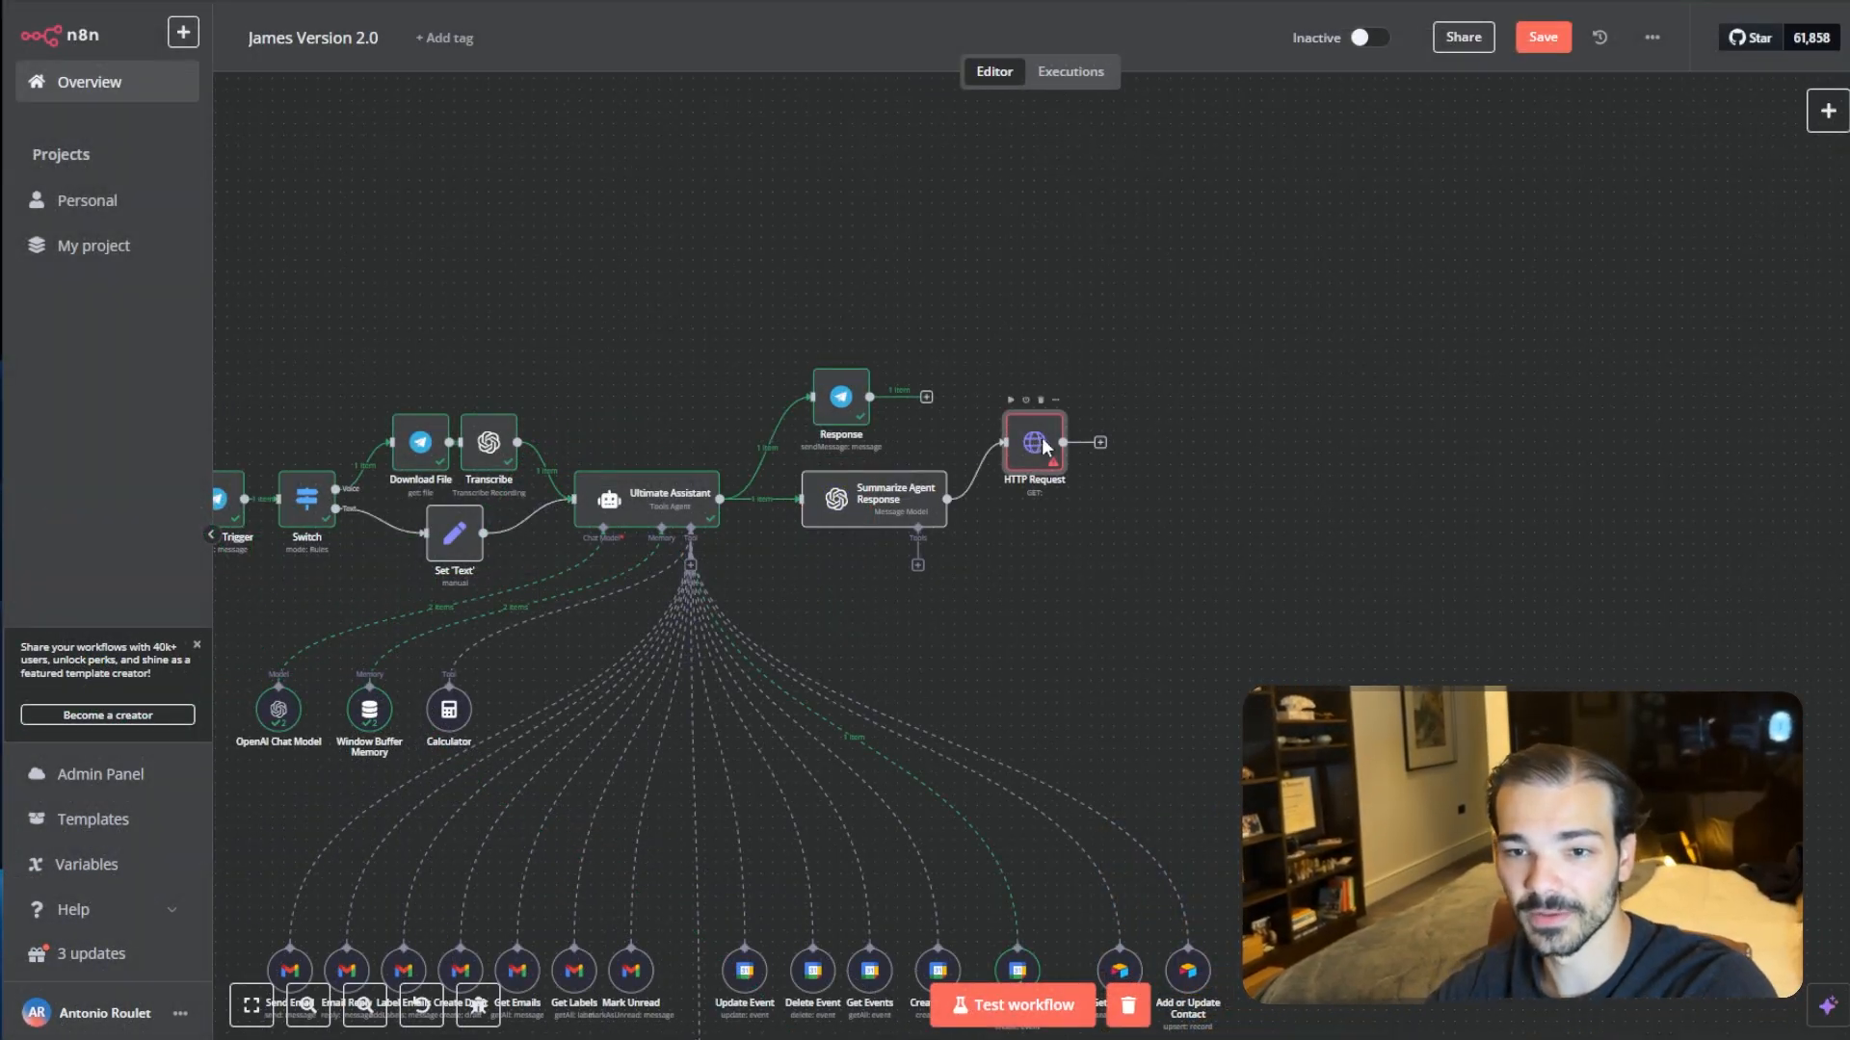
pyautogui.doubleClick(1043, 439)
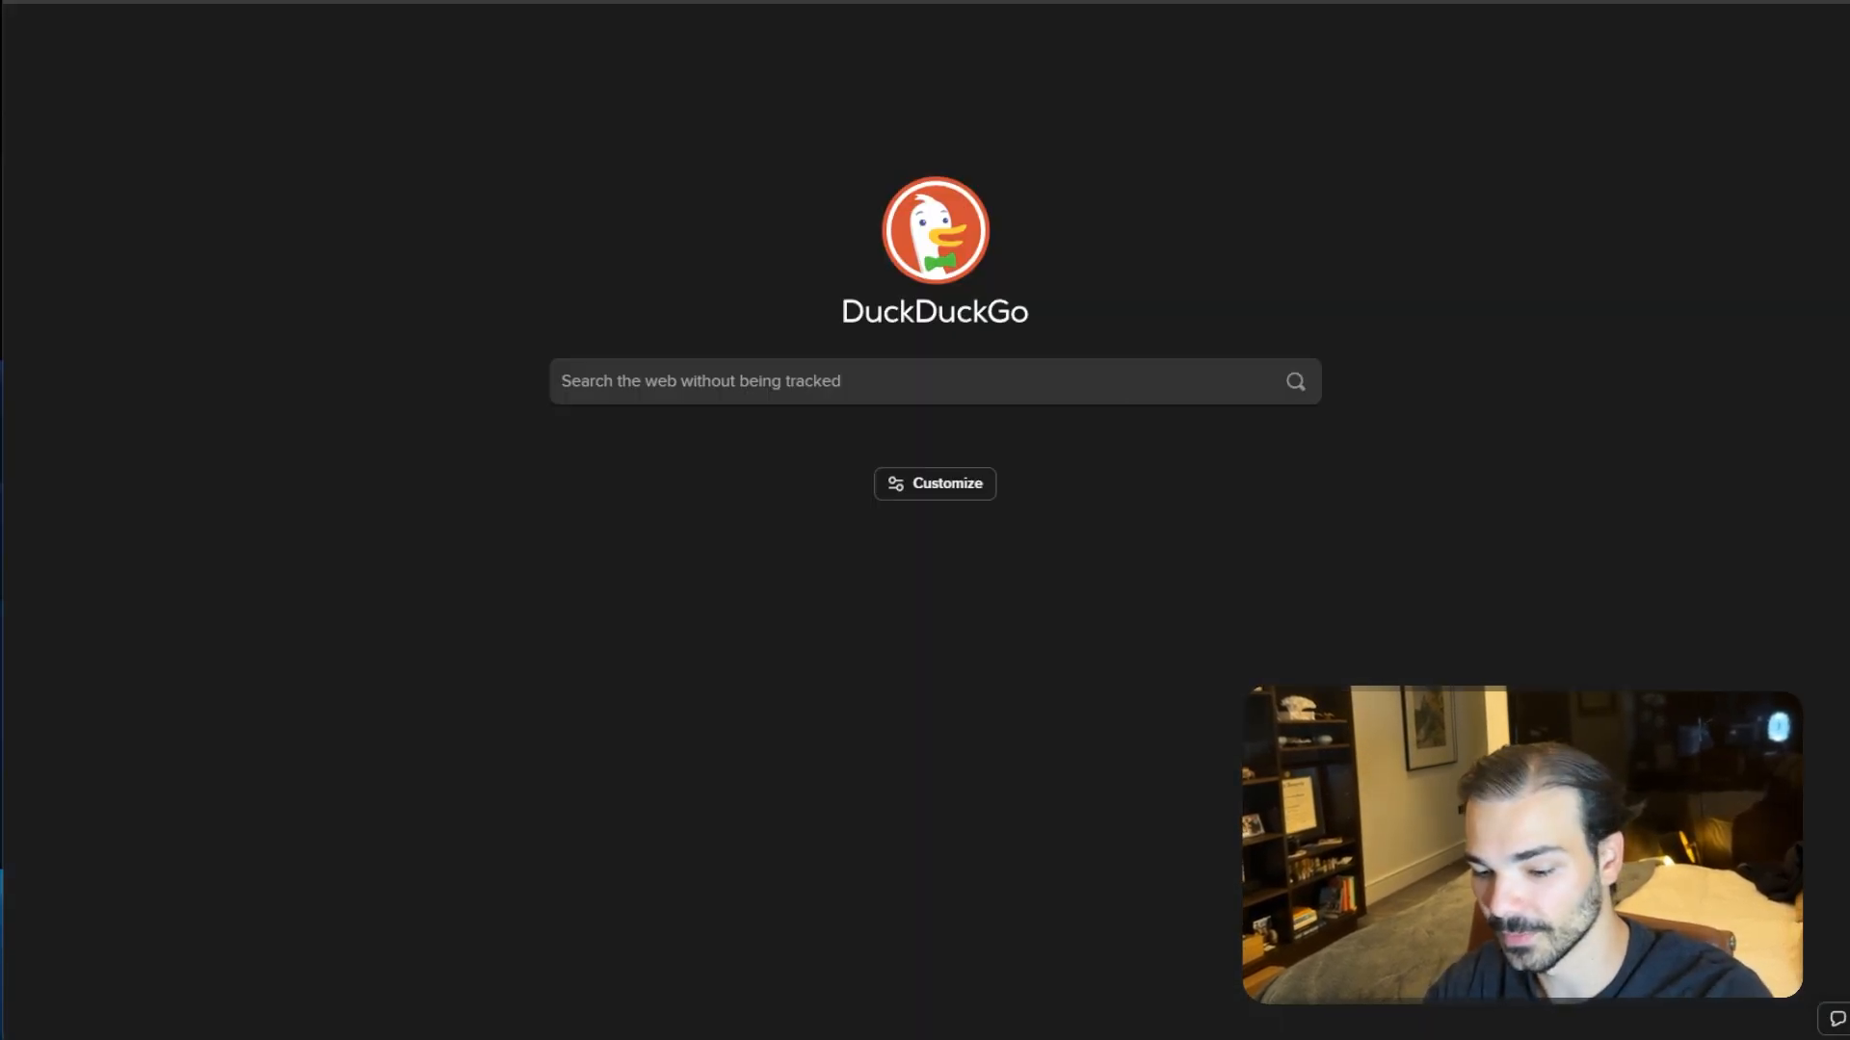
# - Switch to the browser, go to ElevenLabs and open its app
pyautogui.write('eleve')
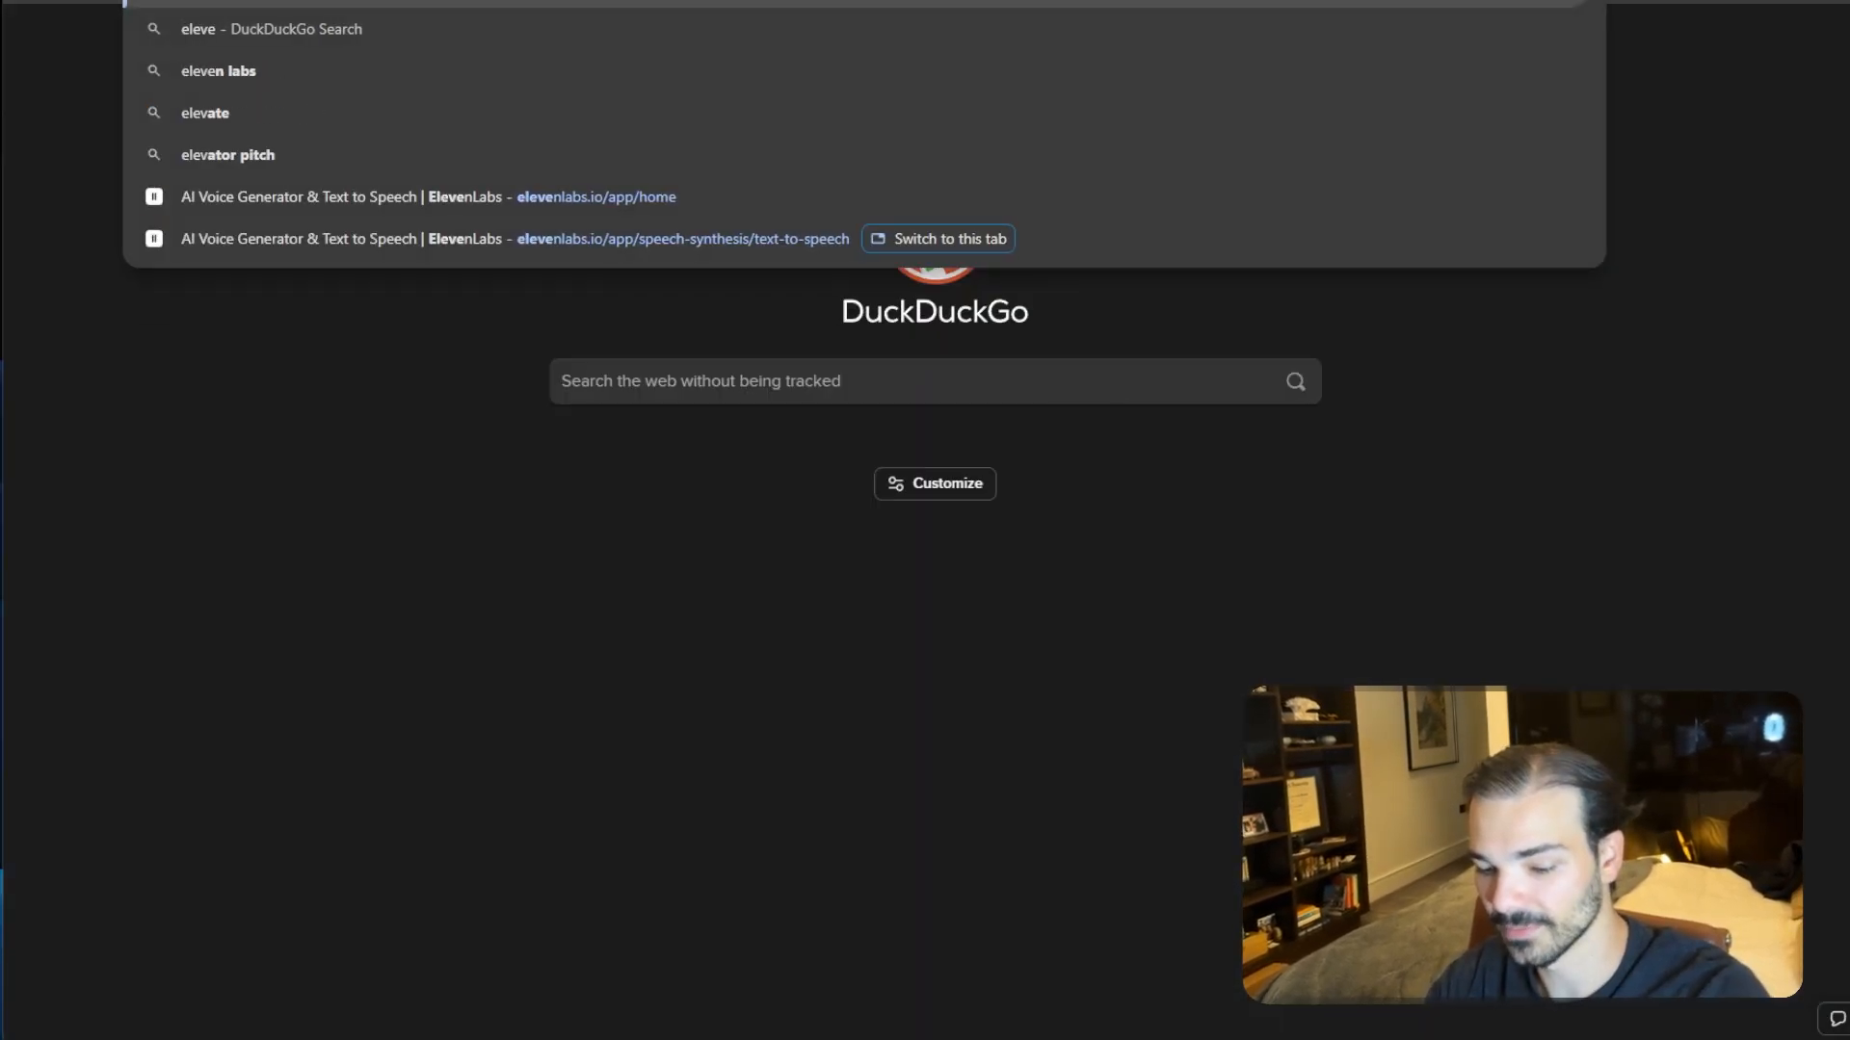
pyautogui.press('Return')
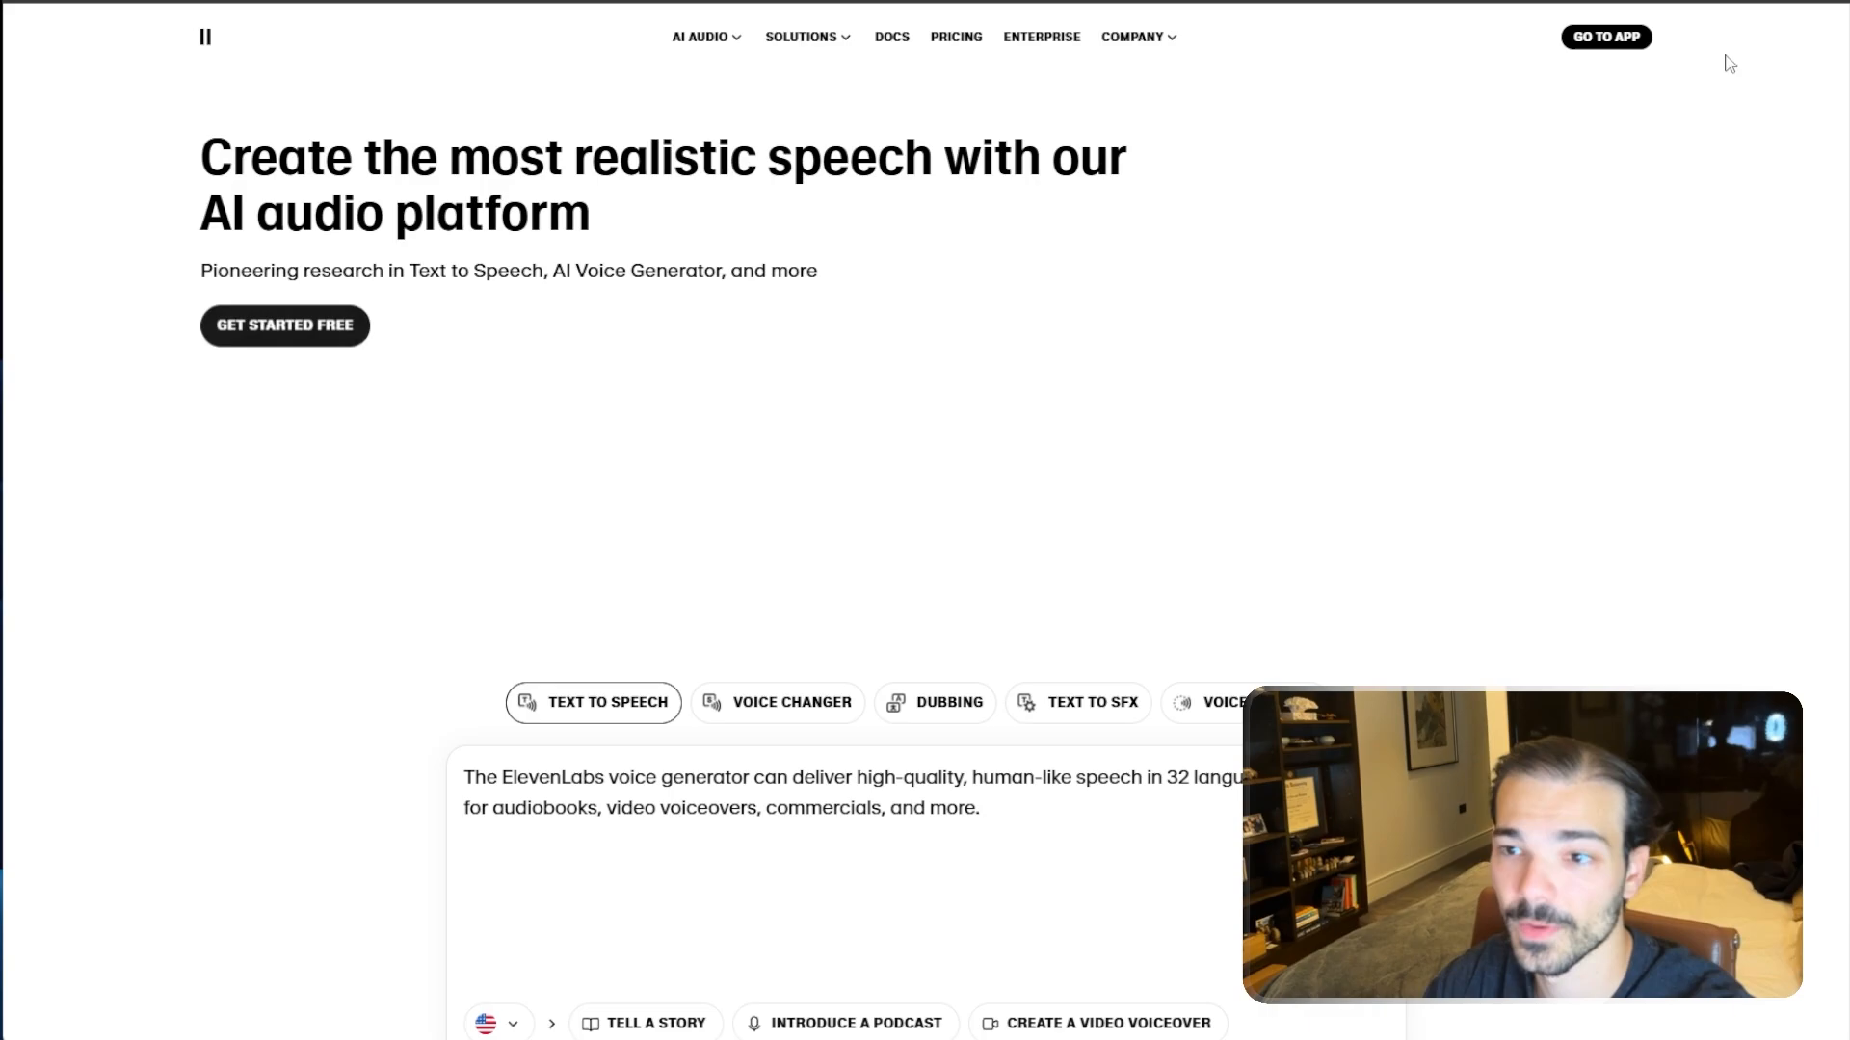
pyautogui.click(1574, 41)
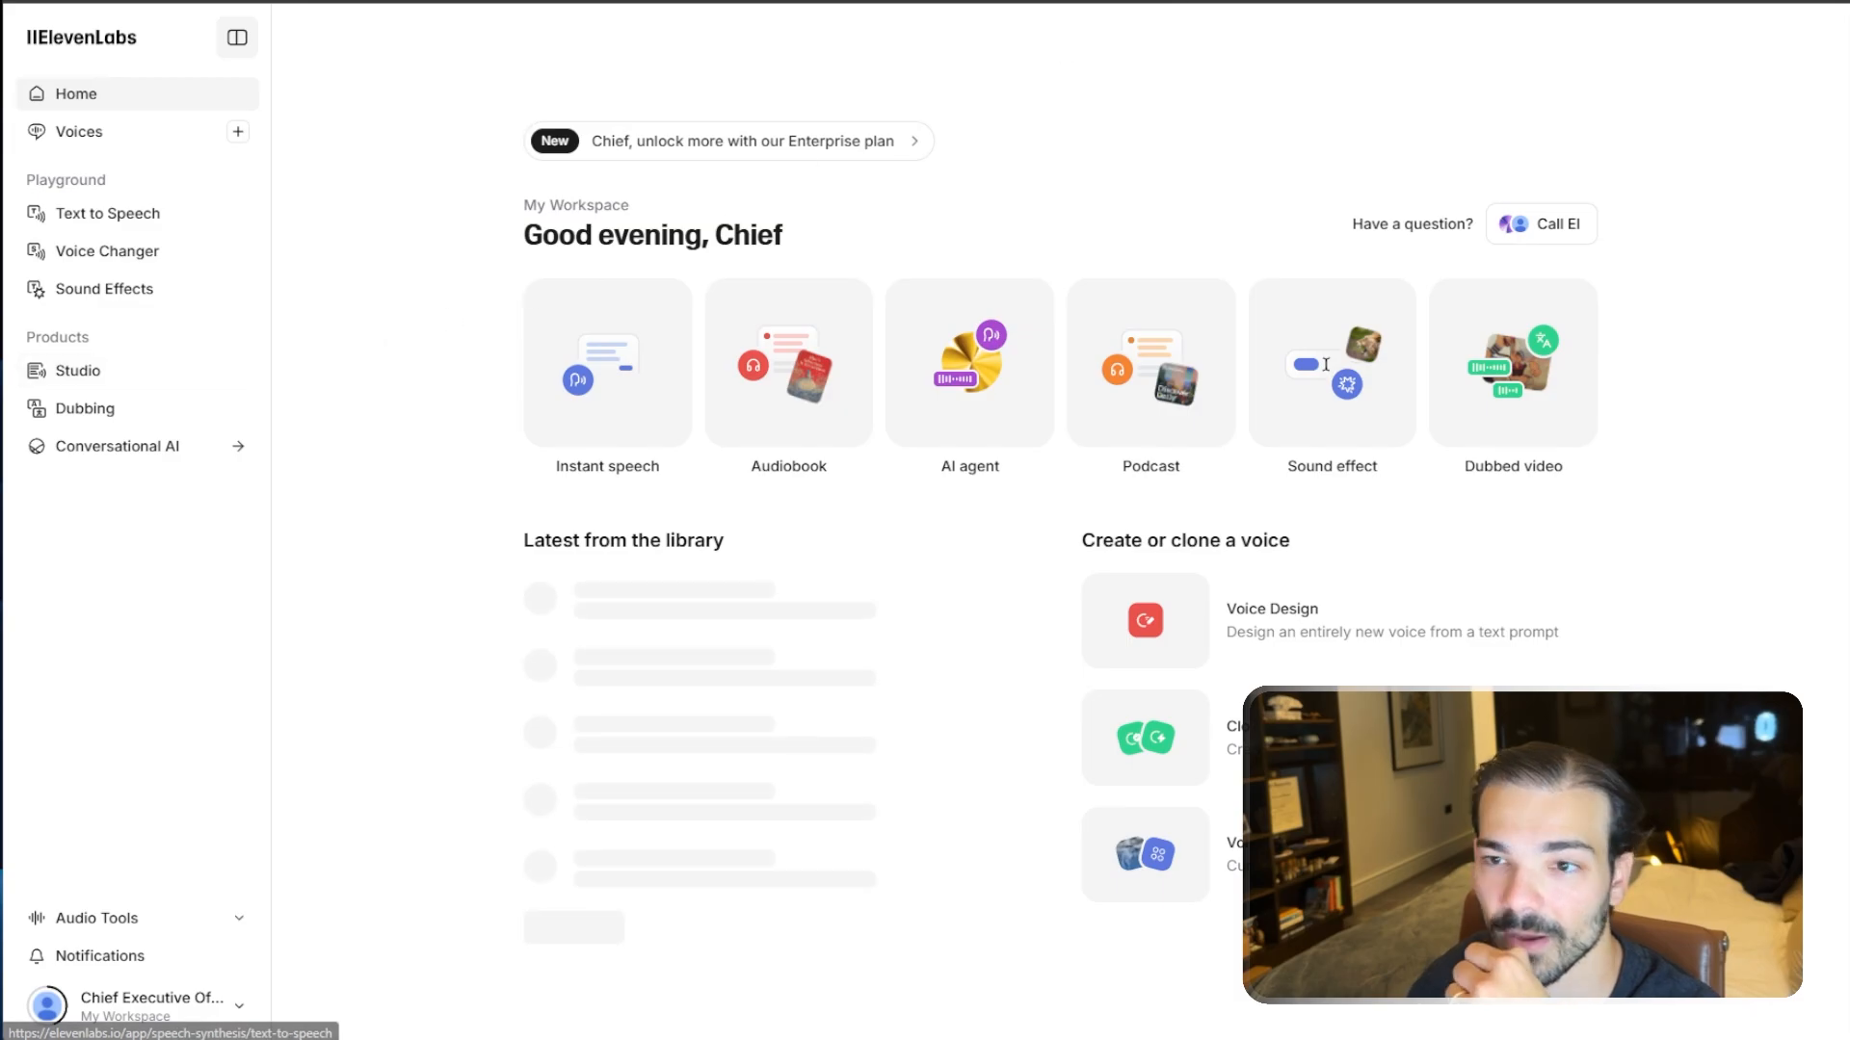
# - Open elevenlabs.io in a new browser tab
pyautogui.hotkey('ctrl', 't')
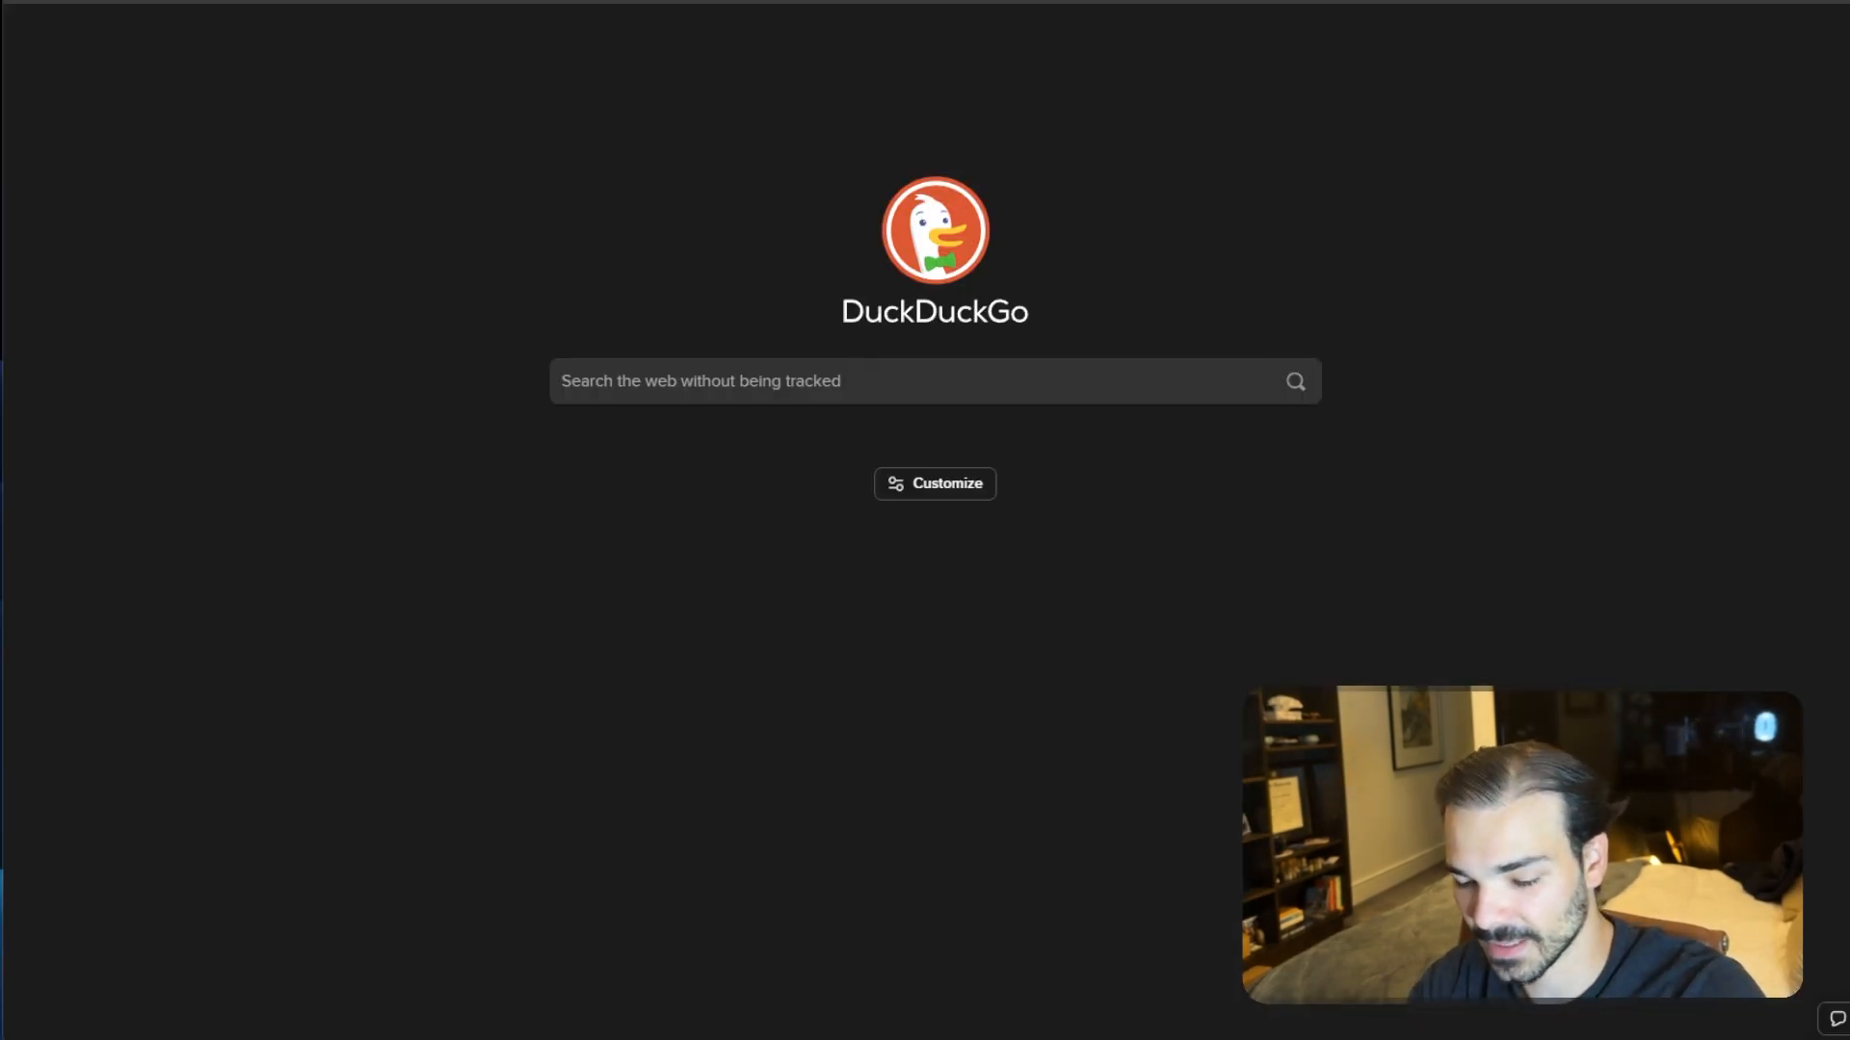
pyautogui.write('eelve')
pyautogui.press('BackSpace')
pyautogui.press('BackSpace')
pyautogui.press('BackSpace')
pyautogui.press('BackSpace')
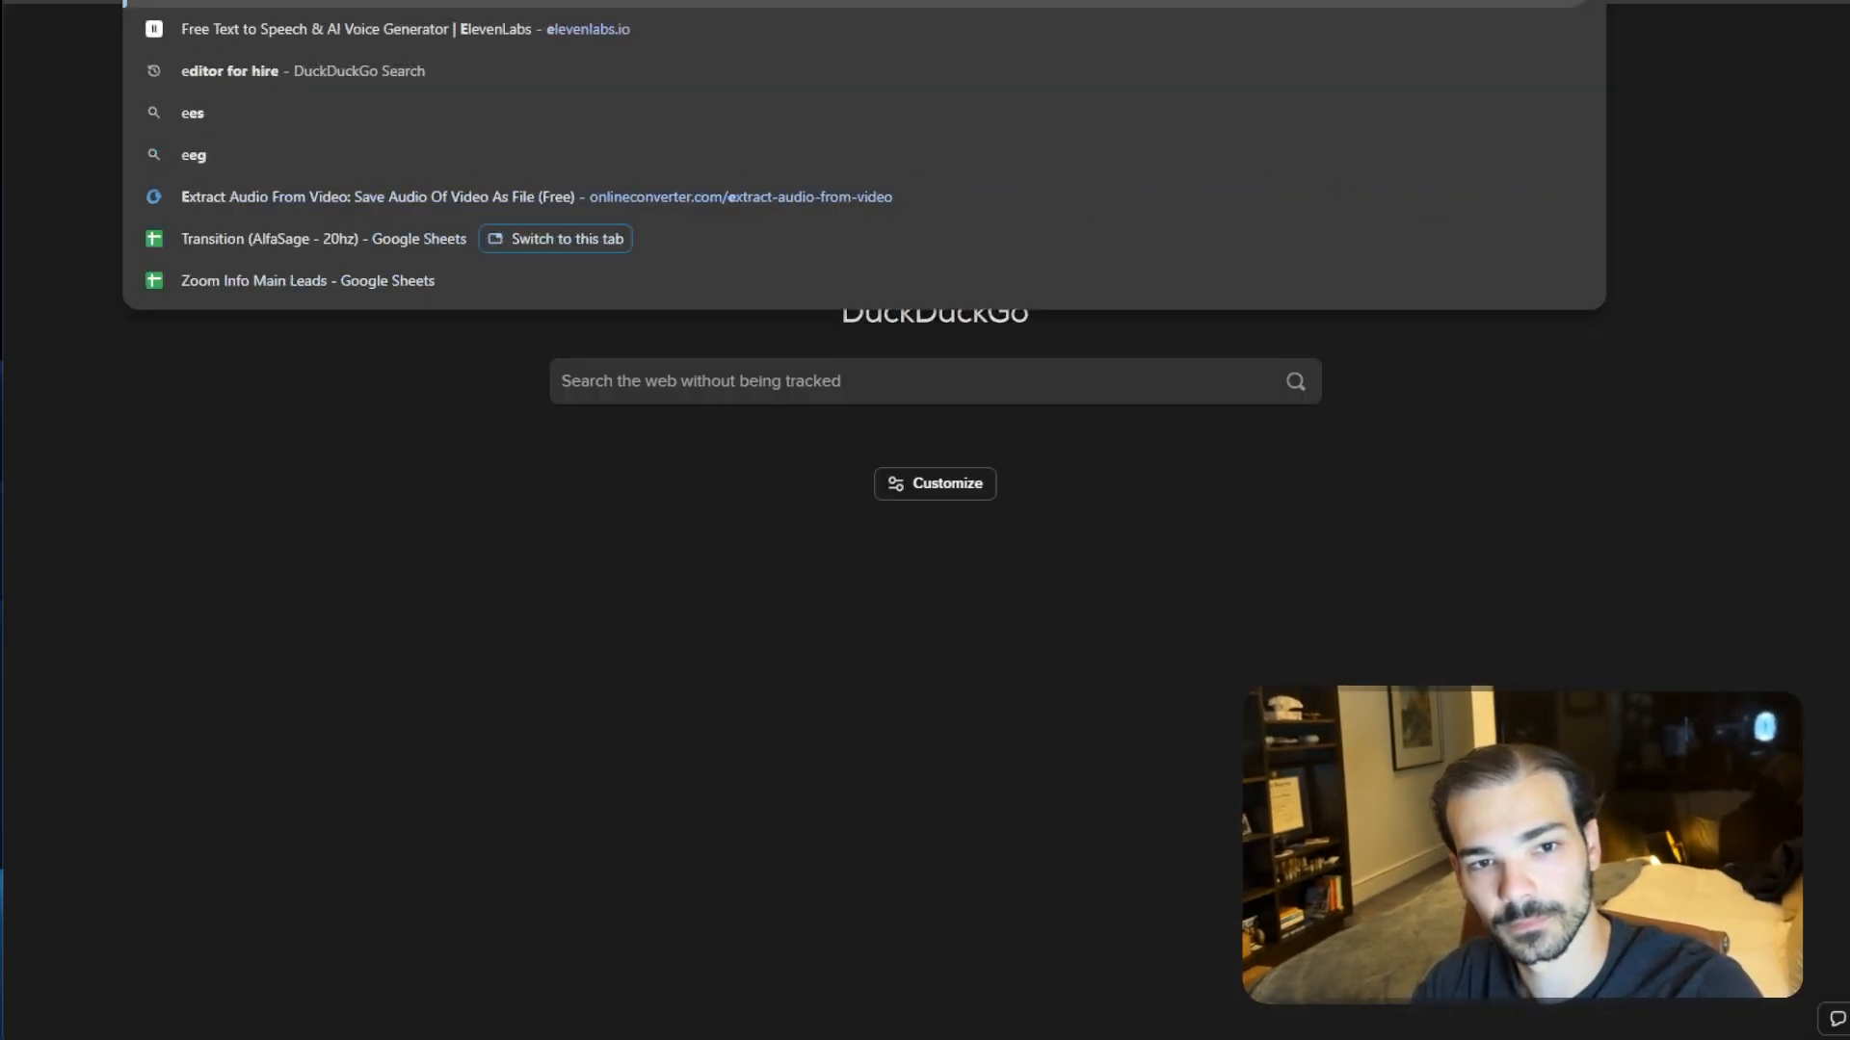
pyautogui.write('leven')
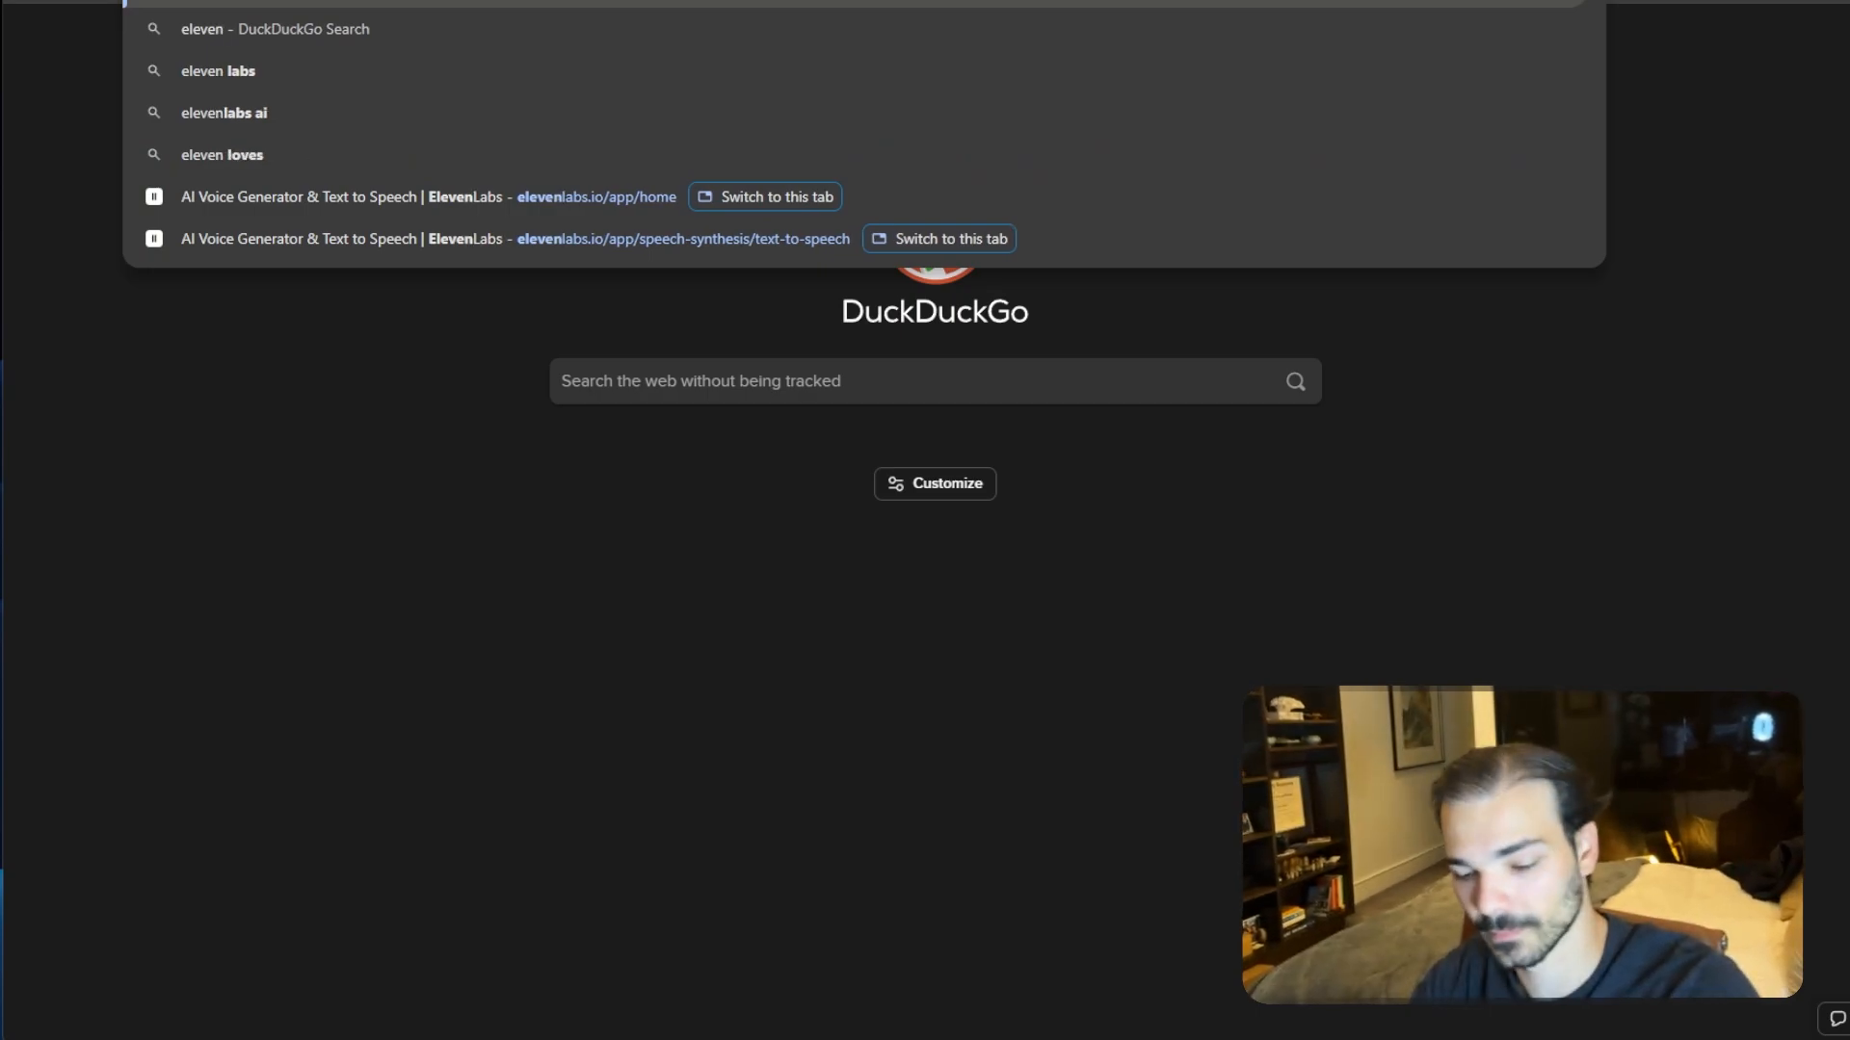
pyautogui.write('labs.io')
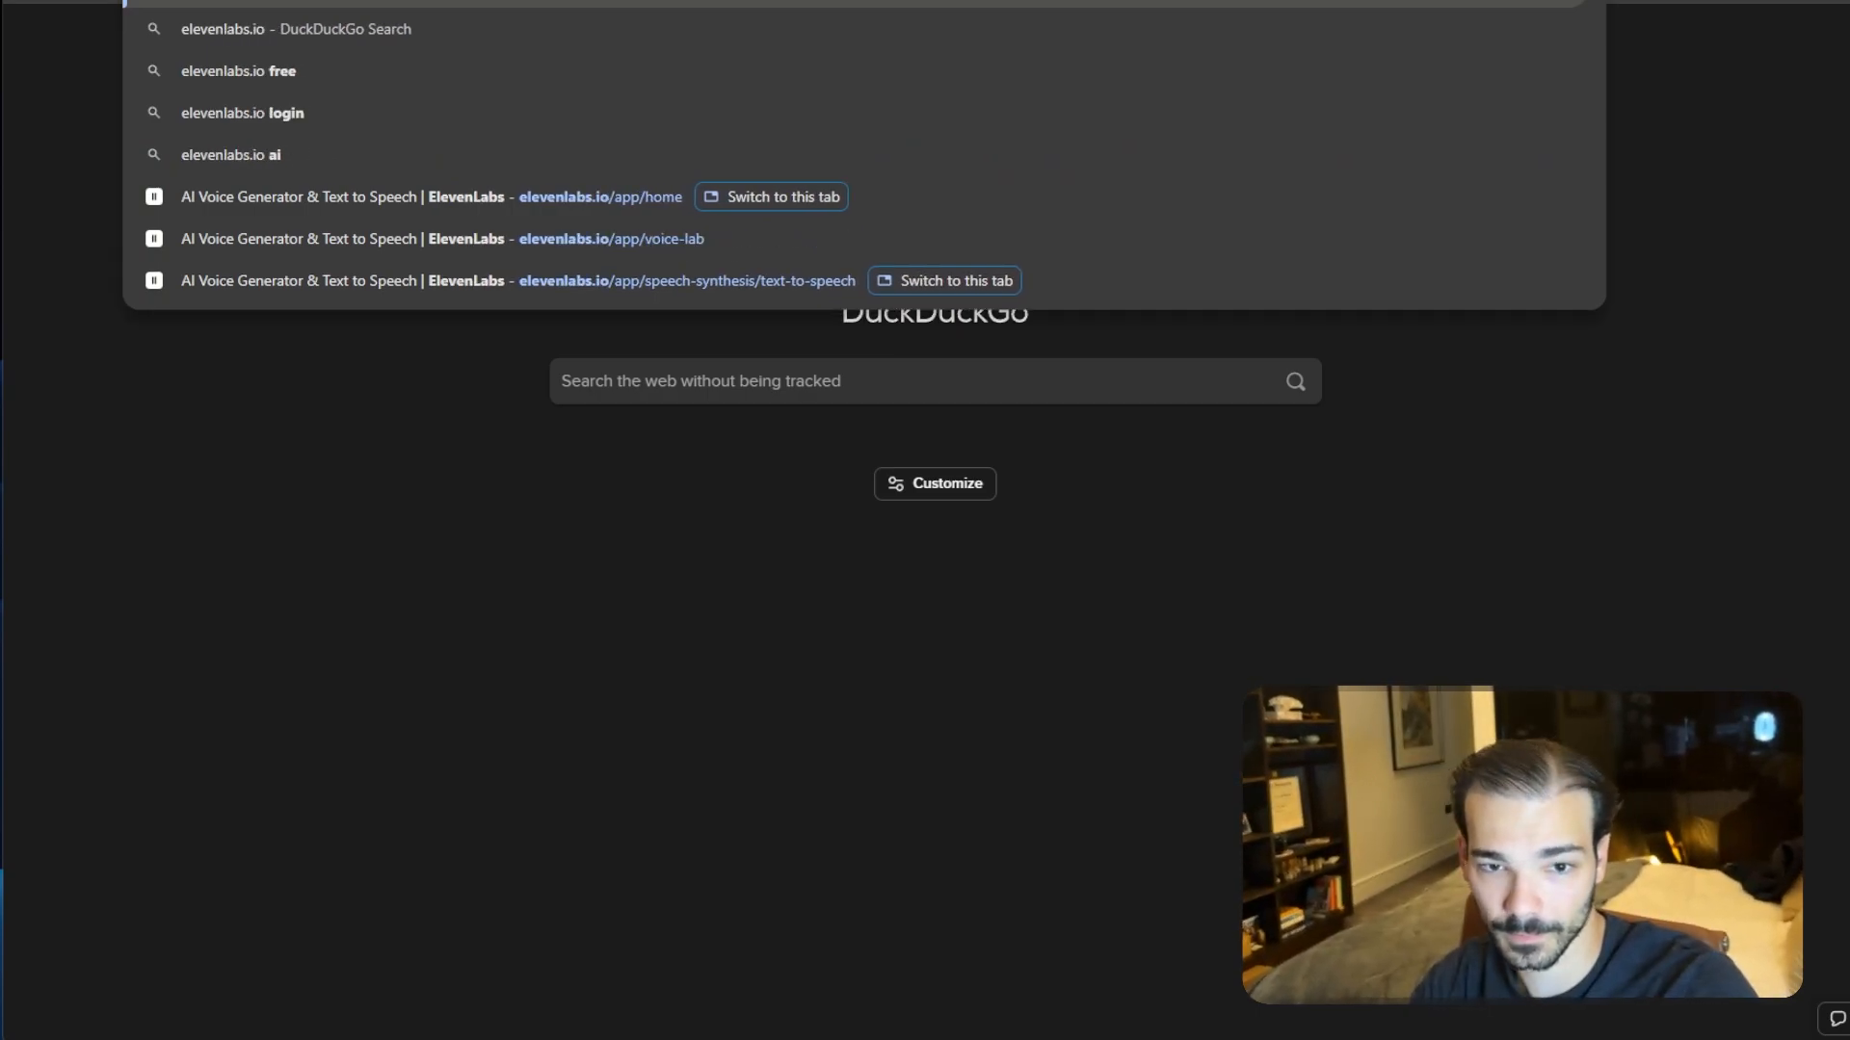
pyautogui.press('Return')
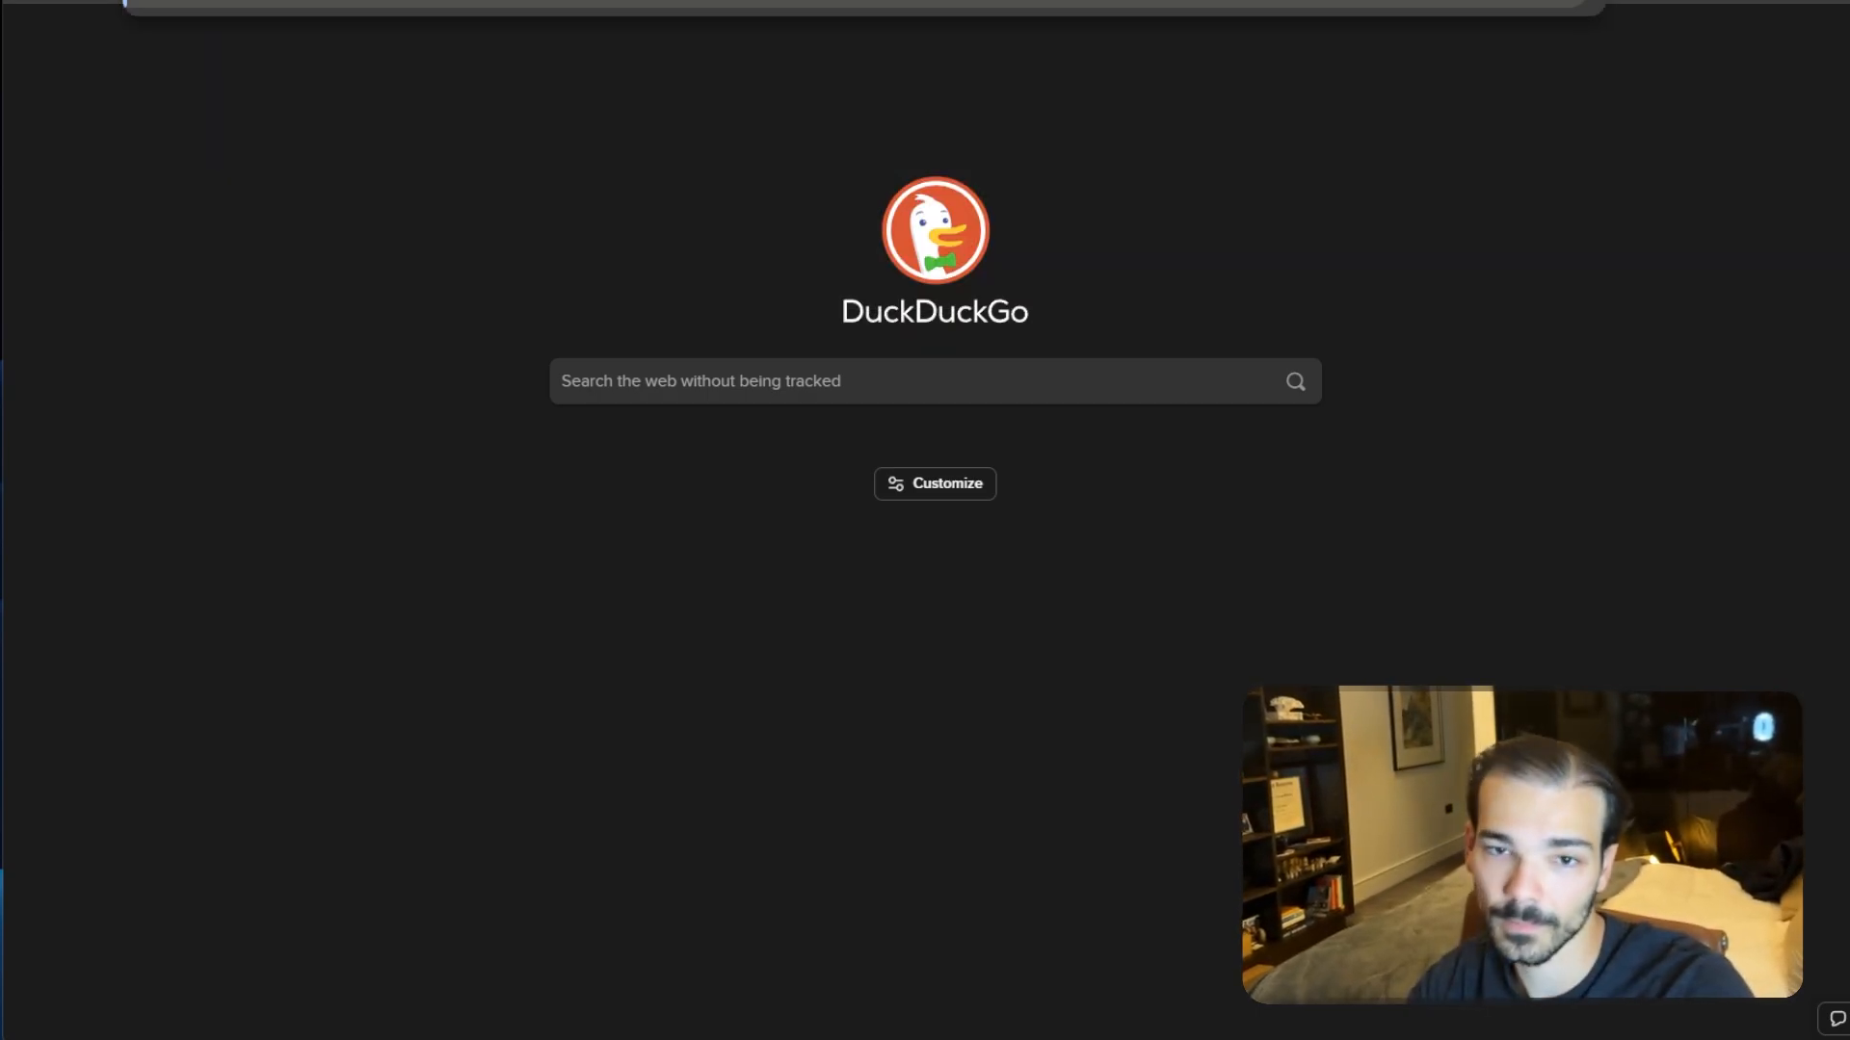
# - Browse the ElevenLabs developer docs and read the Text to speech documentation page
pyautogui.click(478, 231)
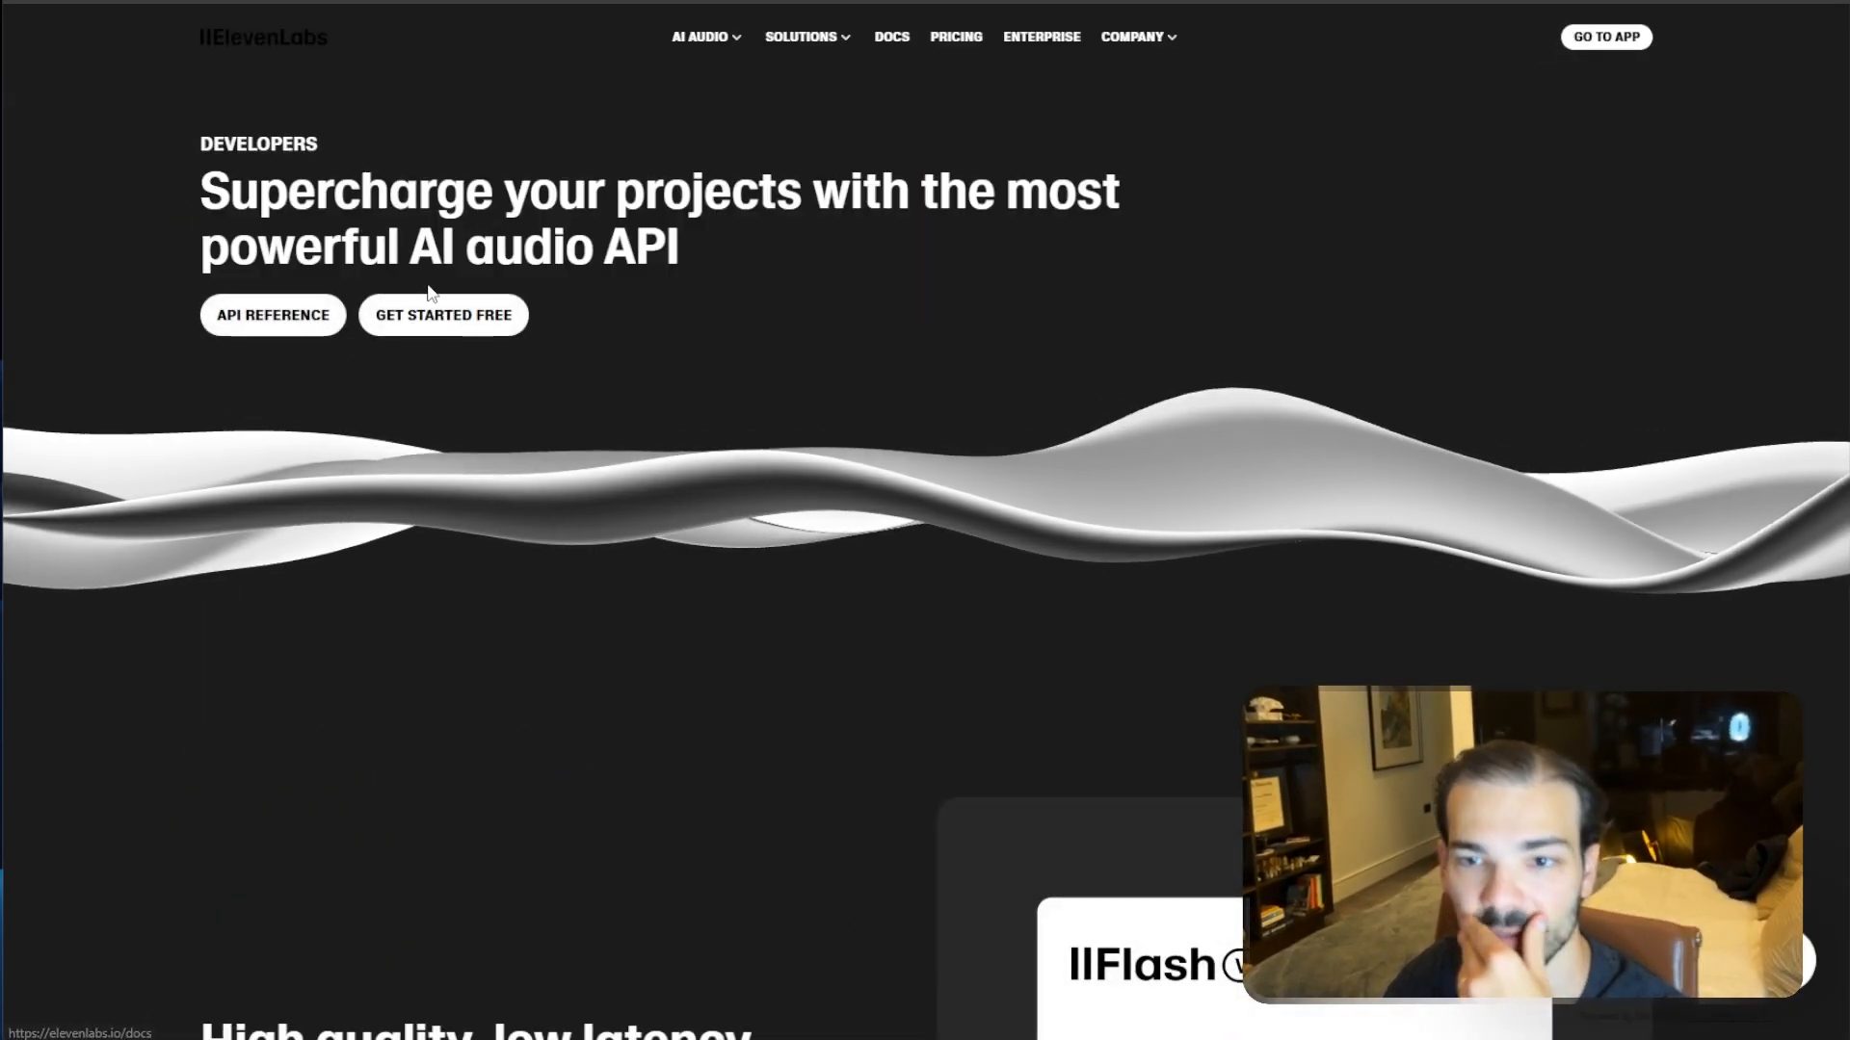
pyautogui.click(431, 297)
pyautogui.scroll(-1, 663, 299)
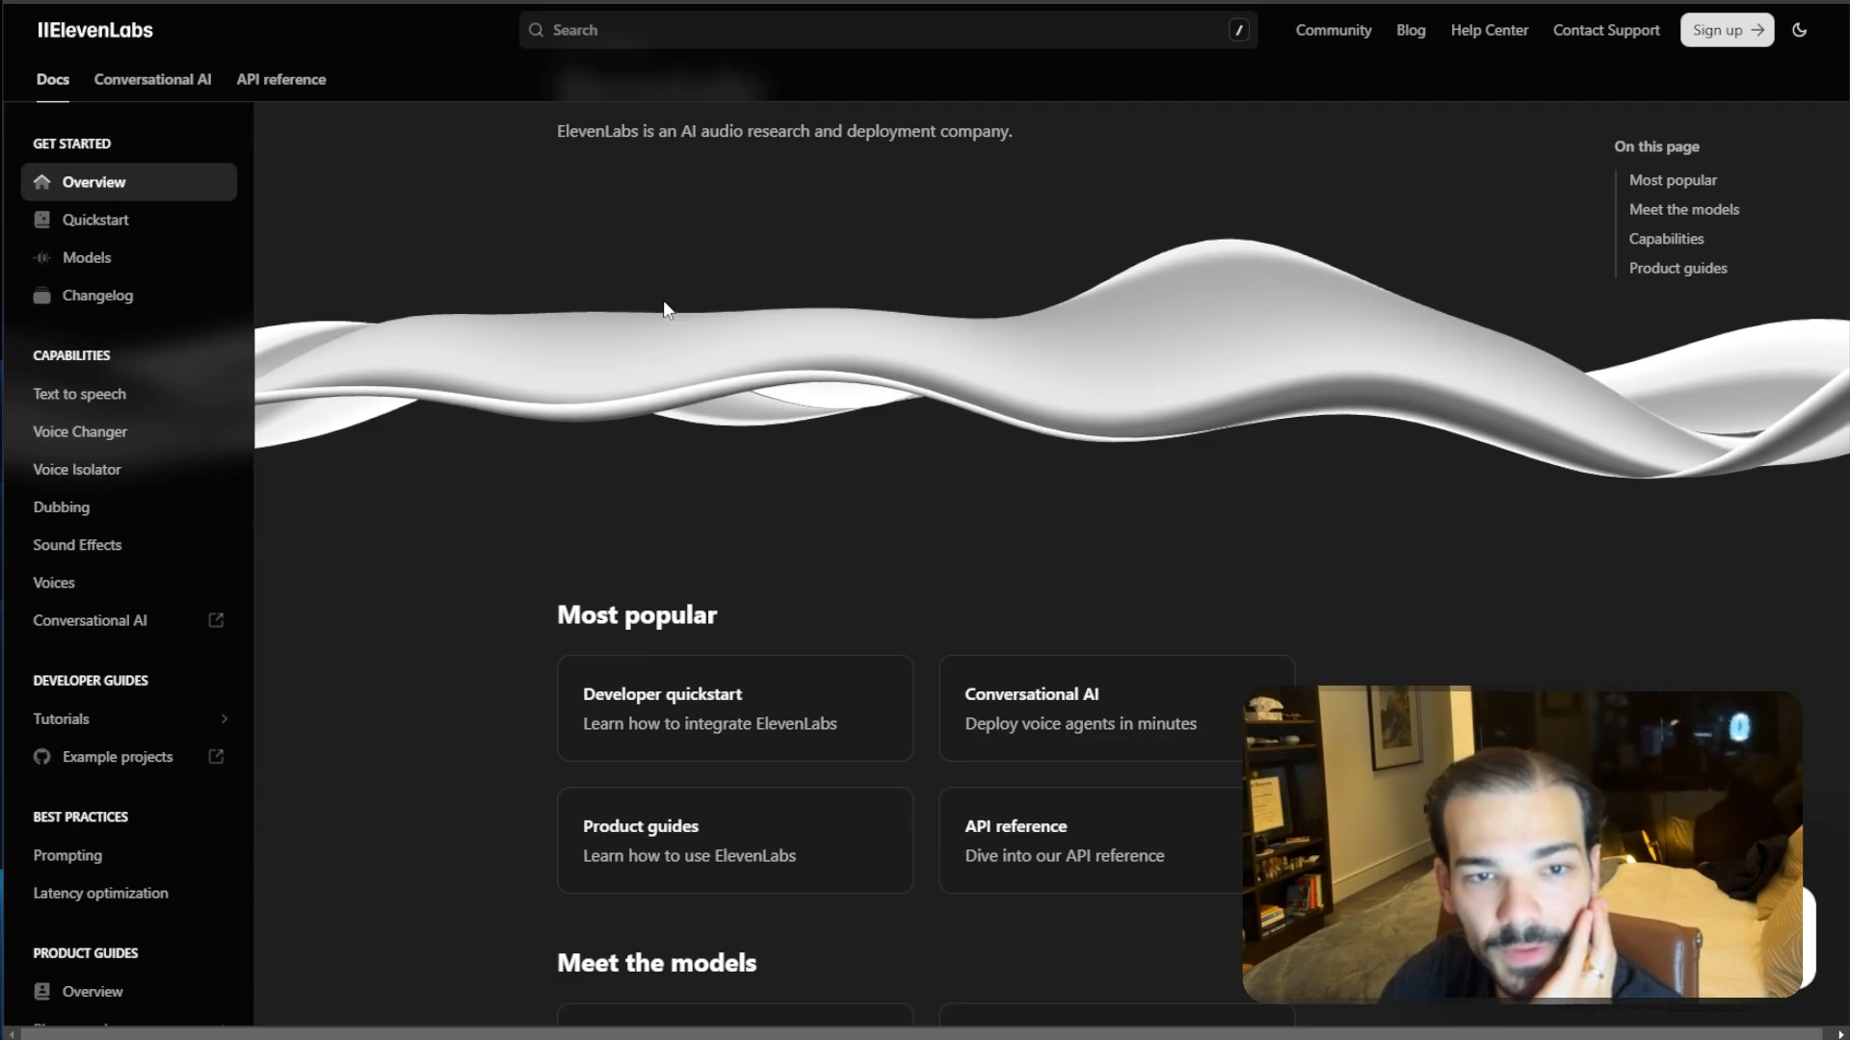
pyautogui.scroll(-1, 664, 300)
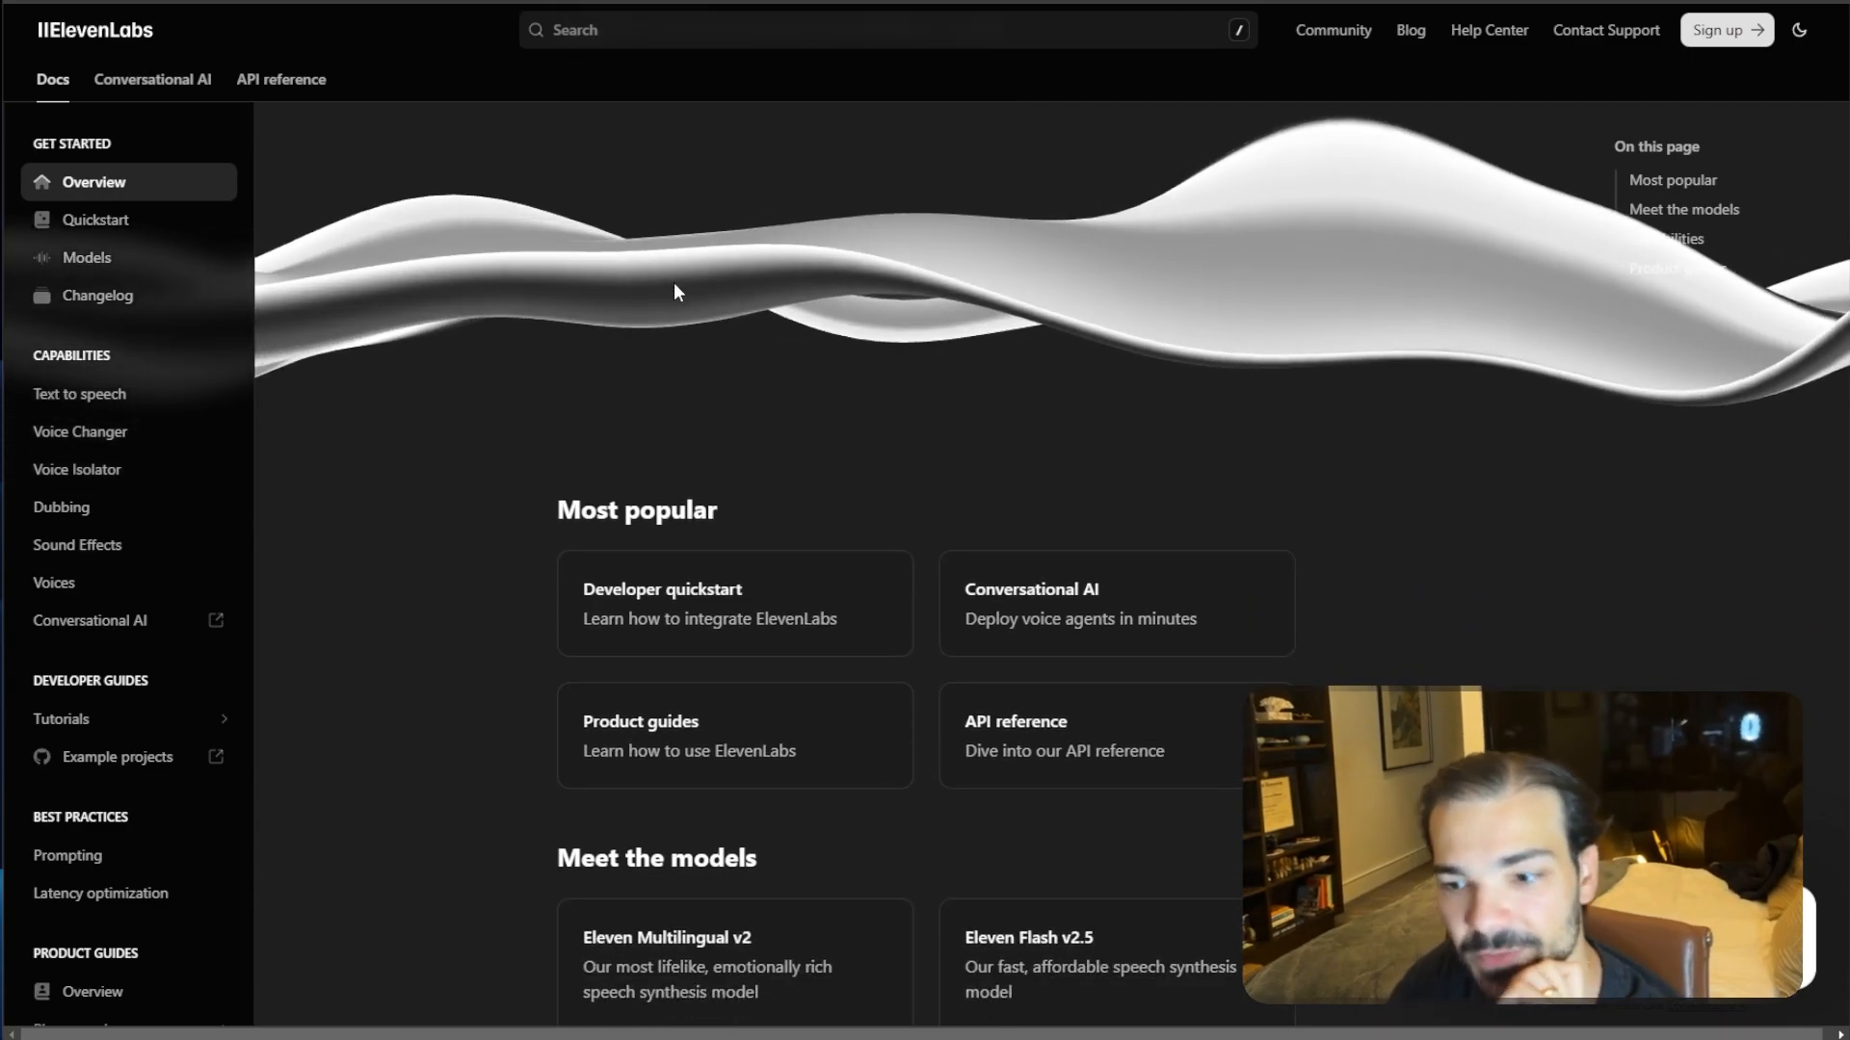
pyautogui.scroll(-3, 675, 291)
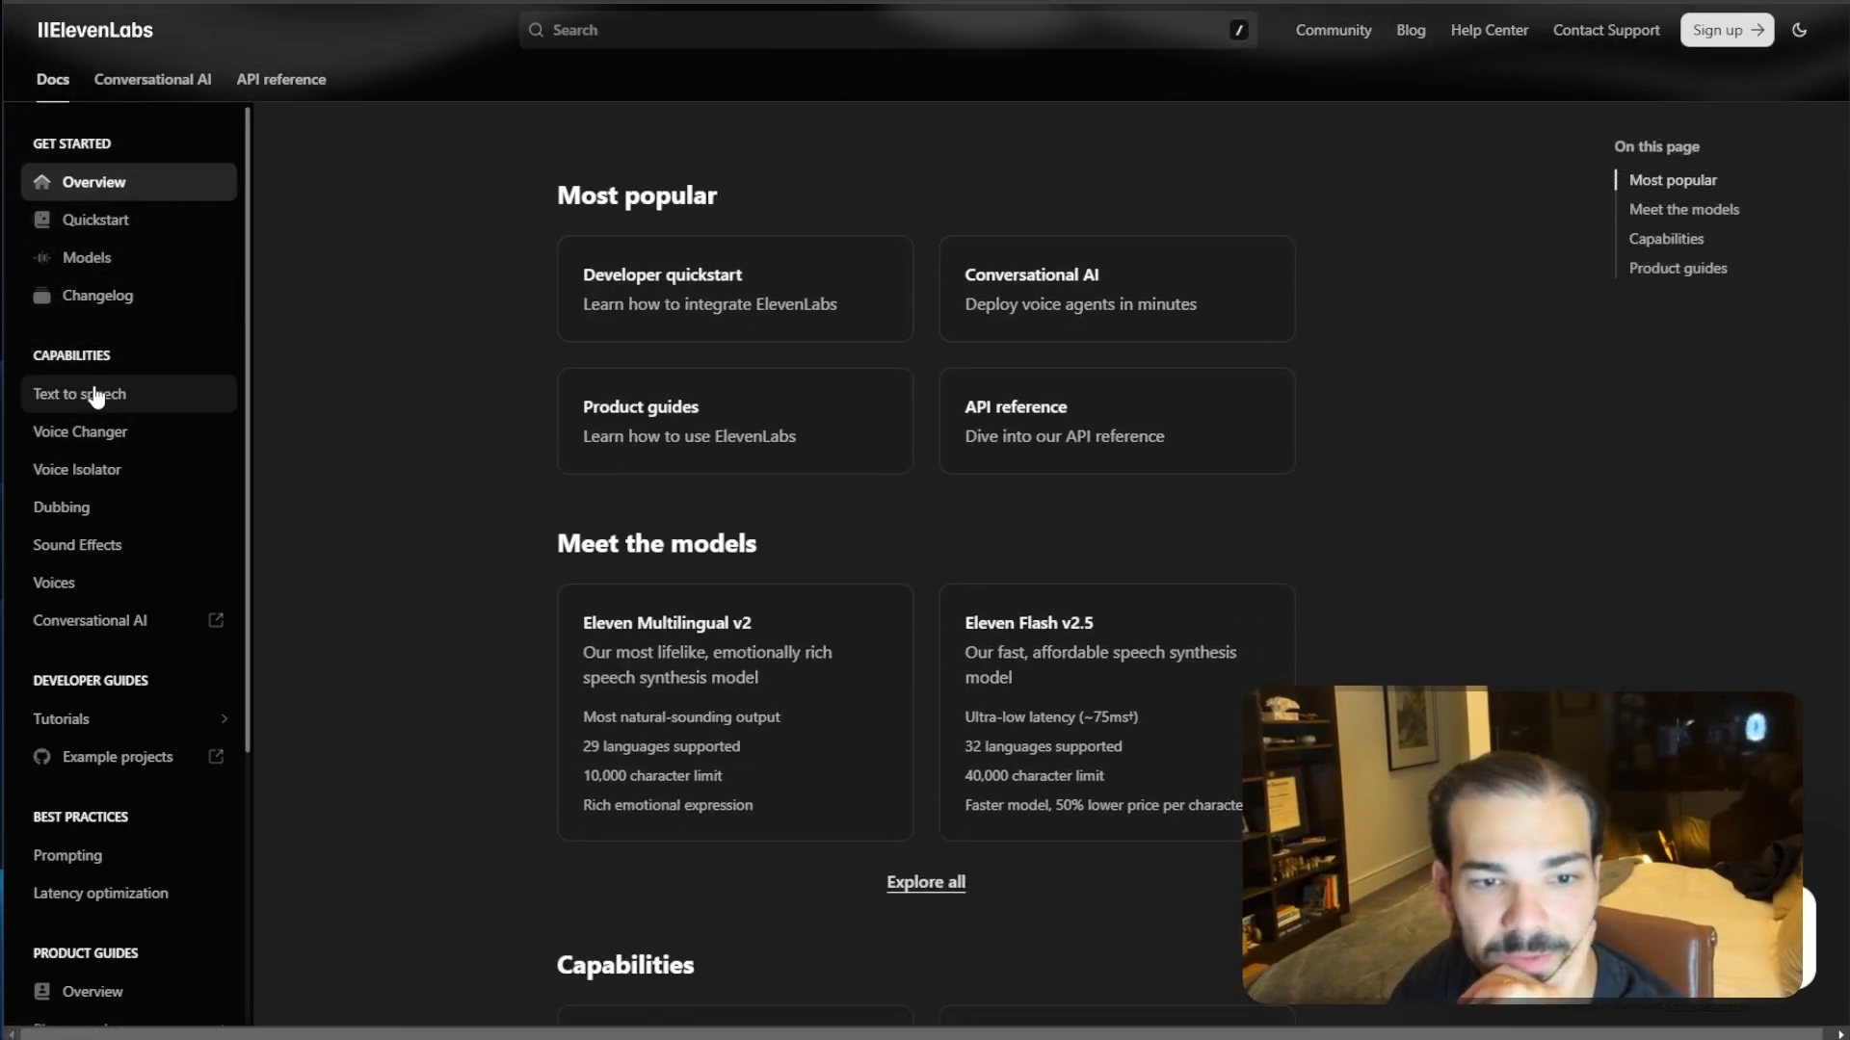
pyautogui.click(96, 395)
pyautogui.scroll(-6, 974, 328)
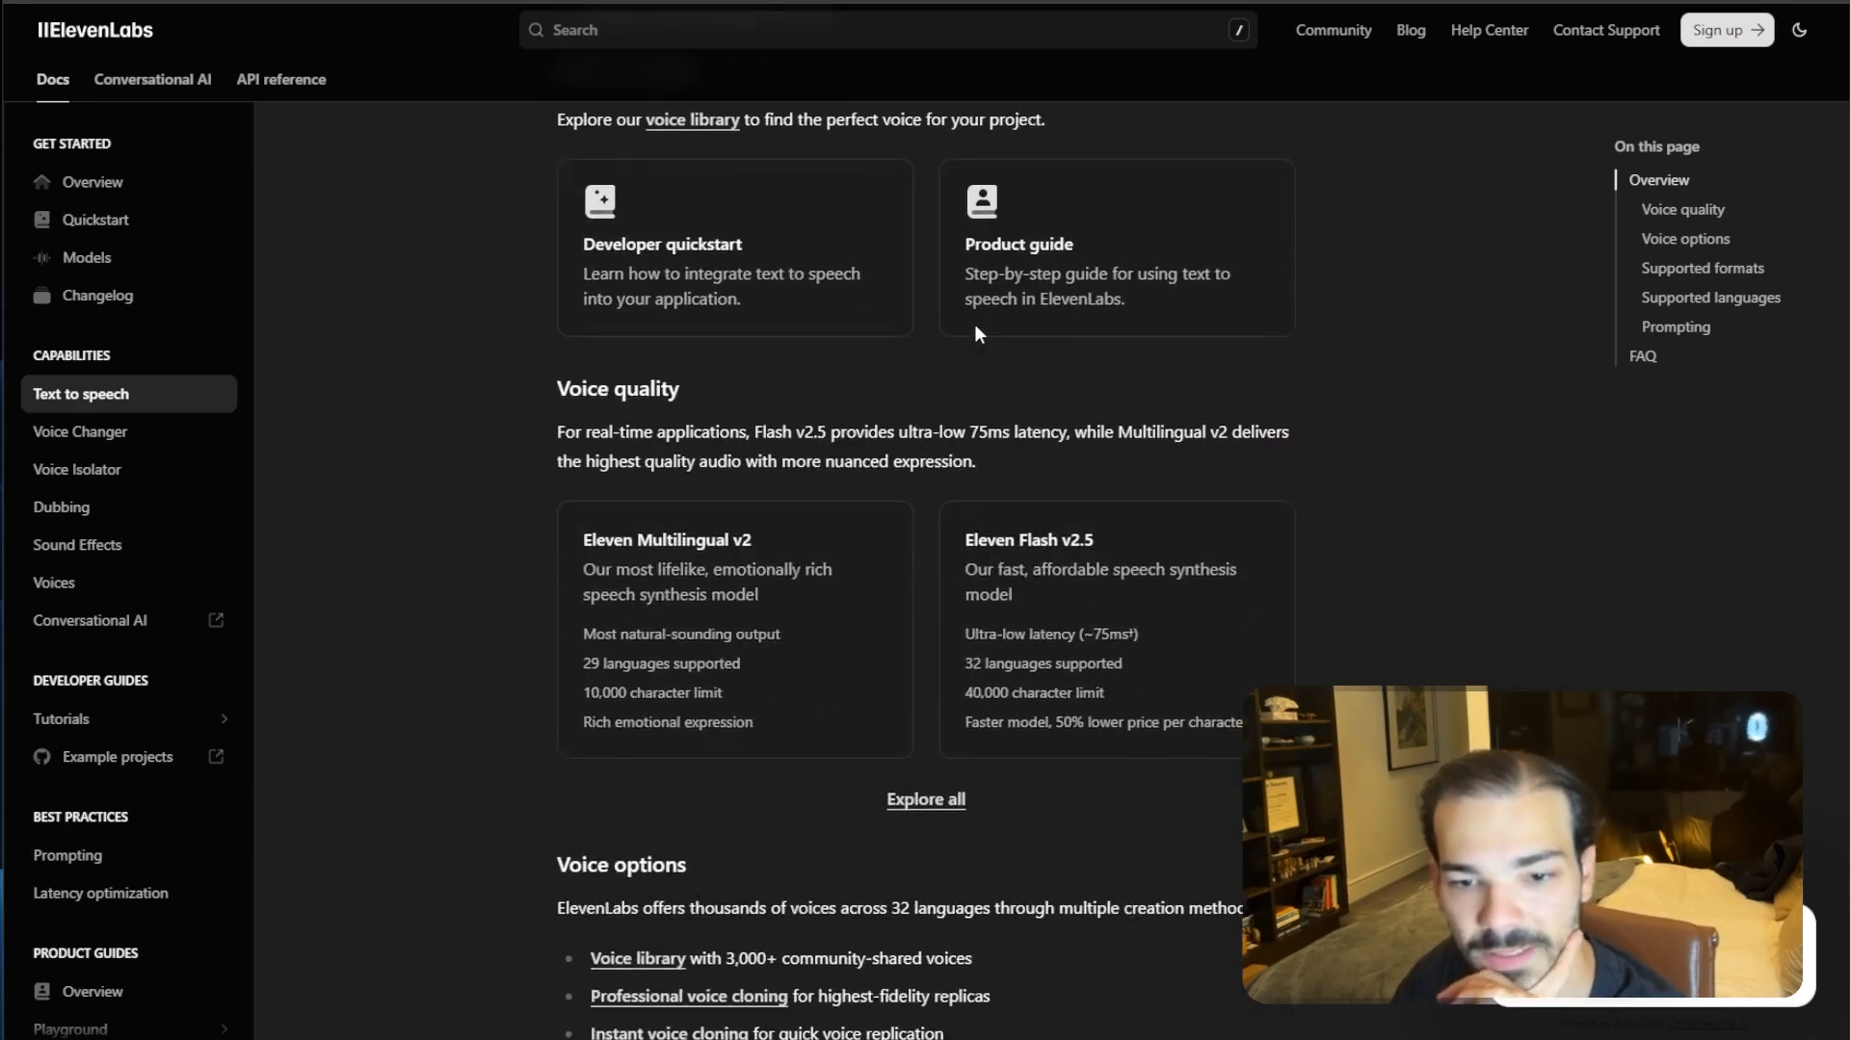
pyautogui.scroll(-8, 976, 330)
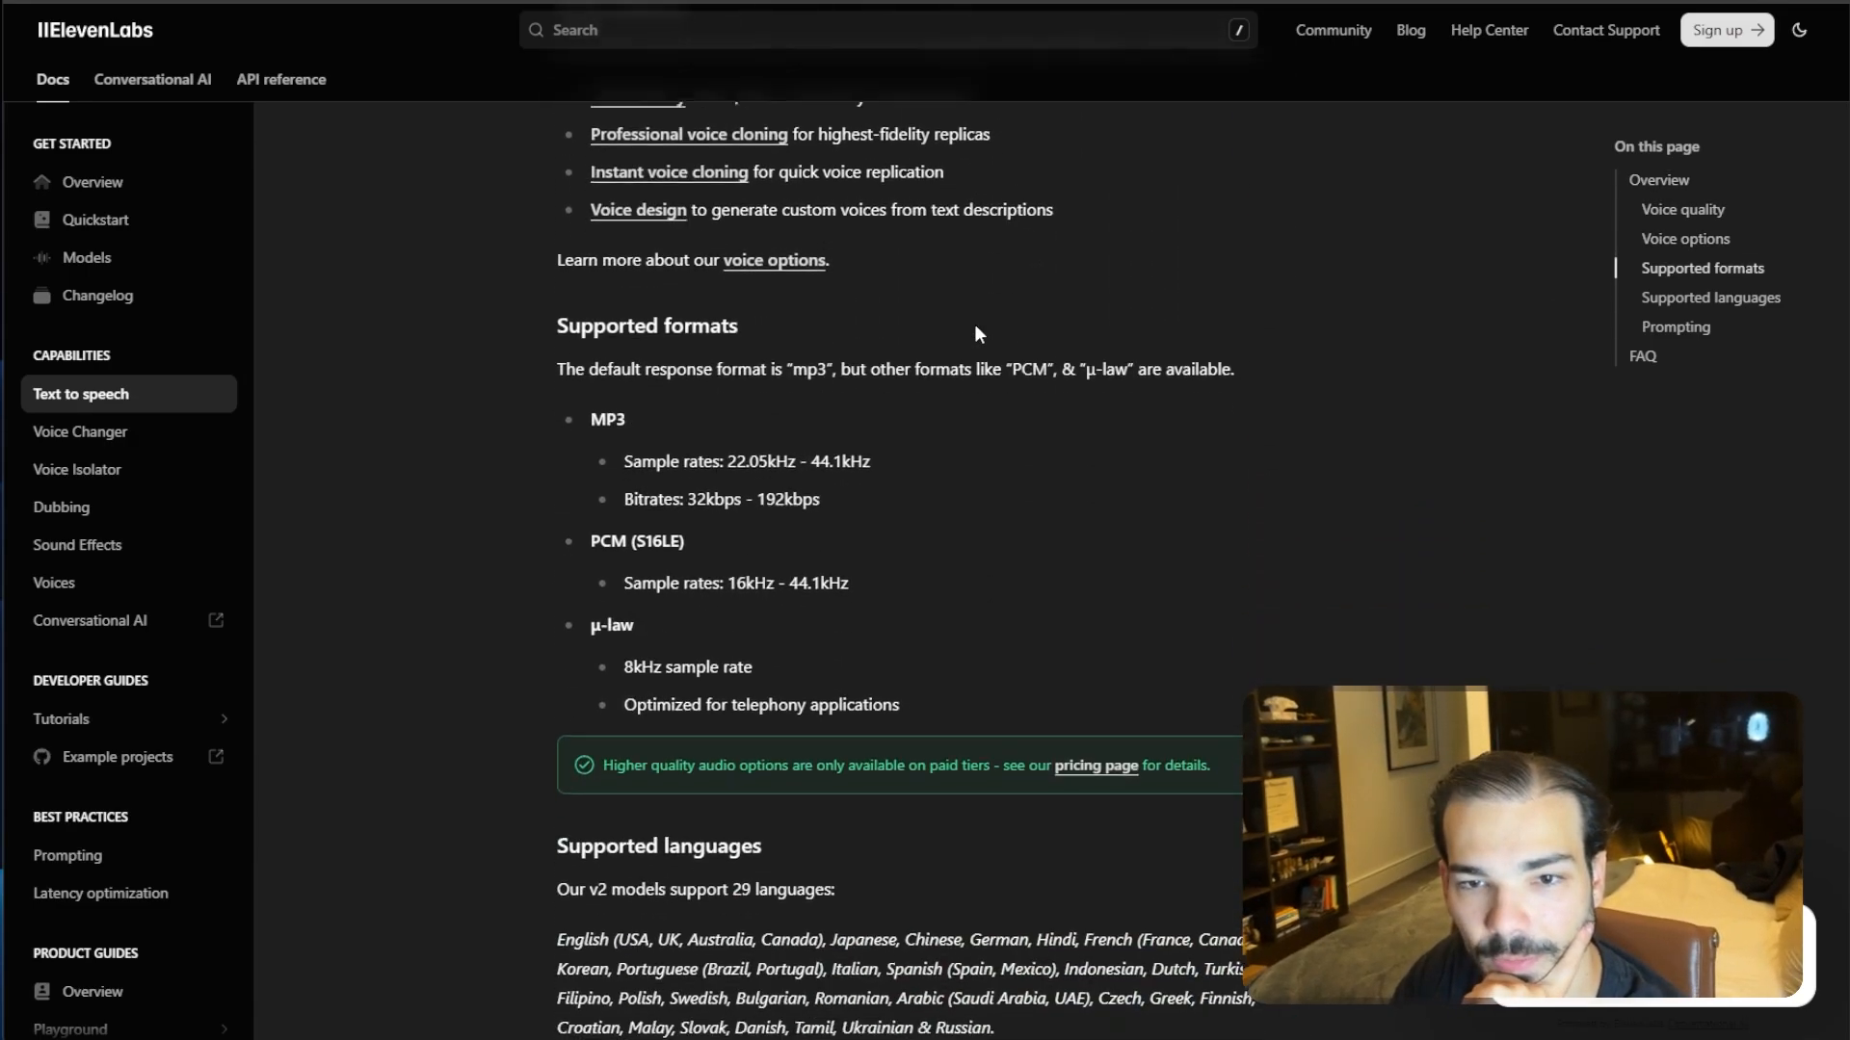
pyautogui.scroll(15, 976, 327)
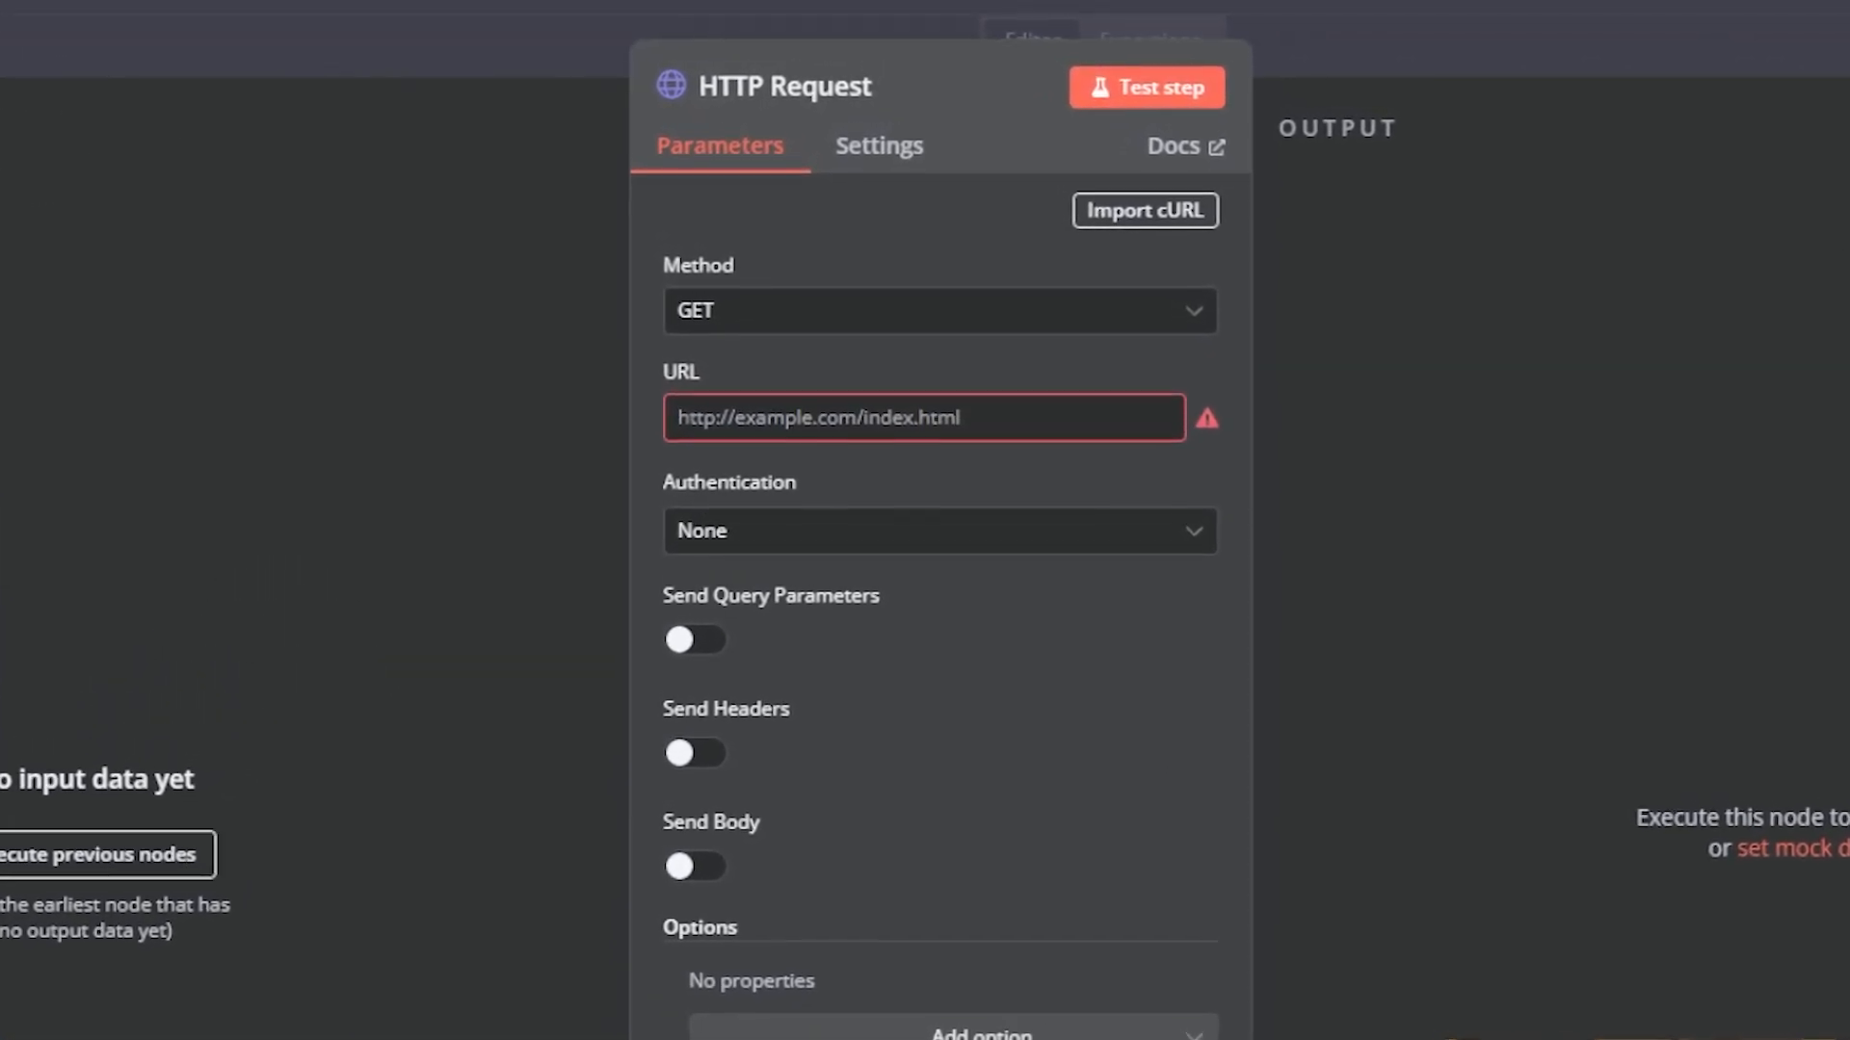
# - Paste the ElevenLabs text-to-speech endpoint URL into the HTTP Request node's URL field and select its voice ID
pyautogui.click(861, 421)
pyautogui.hotkey('ctrl', 'v')
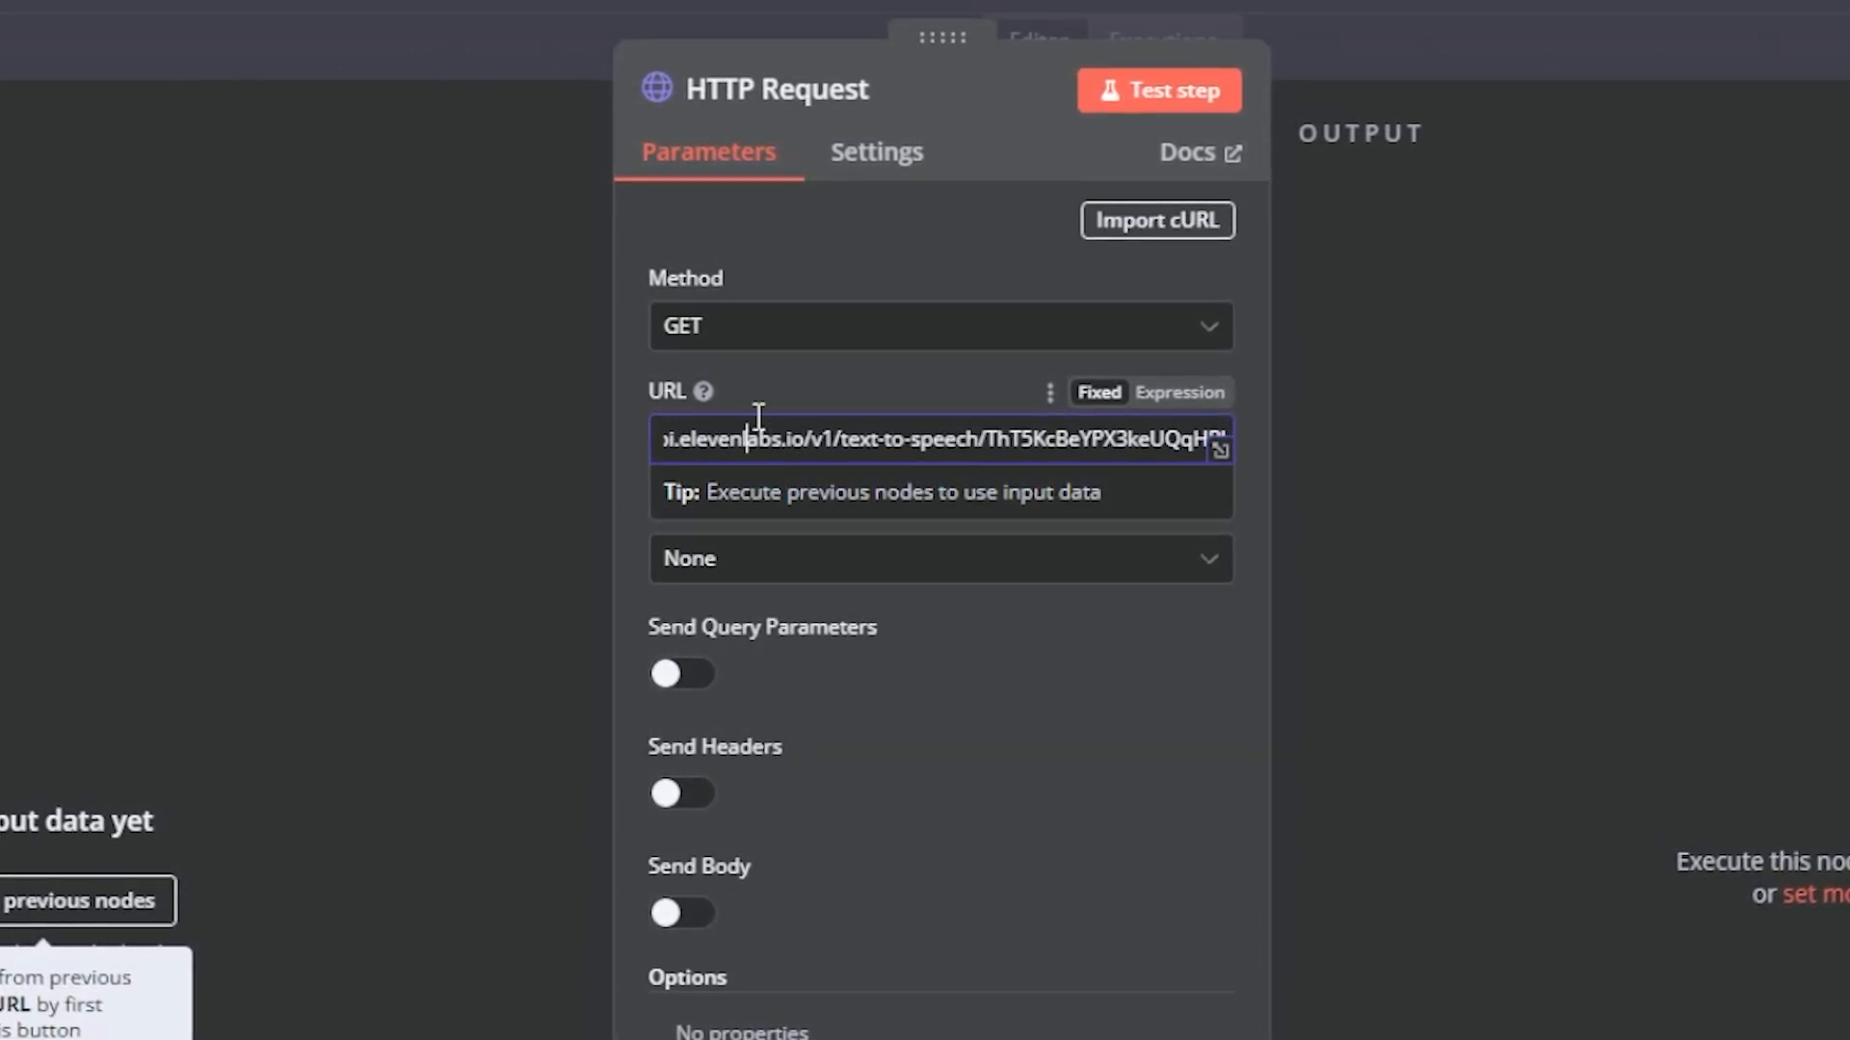
pyautogui.press('Left')
pyautogui.press('Left')
pyautogui.press('Left')
pyautogui.press('Left')
pyautogui.press('Left')
pyautogui.press('Left')
pyautogui.press('Left')
pyautogui.press('Left')
pyautogui.press('Left')
pyautogui.press('Left')
pyautogui.press('Left')
pyautogui.press('Left')
pyautogui.press('Left')
pyautogui.press('Left')
pyautogui.press('Left')
pyautogui.press('Left')
pyautogui.press('Left')
pyautogui.press('Left')
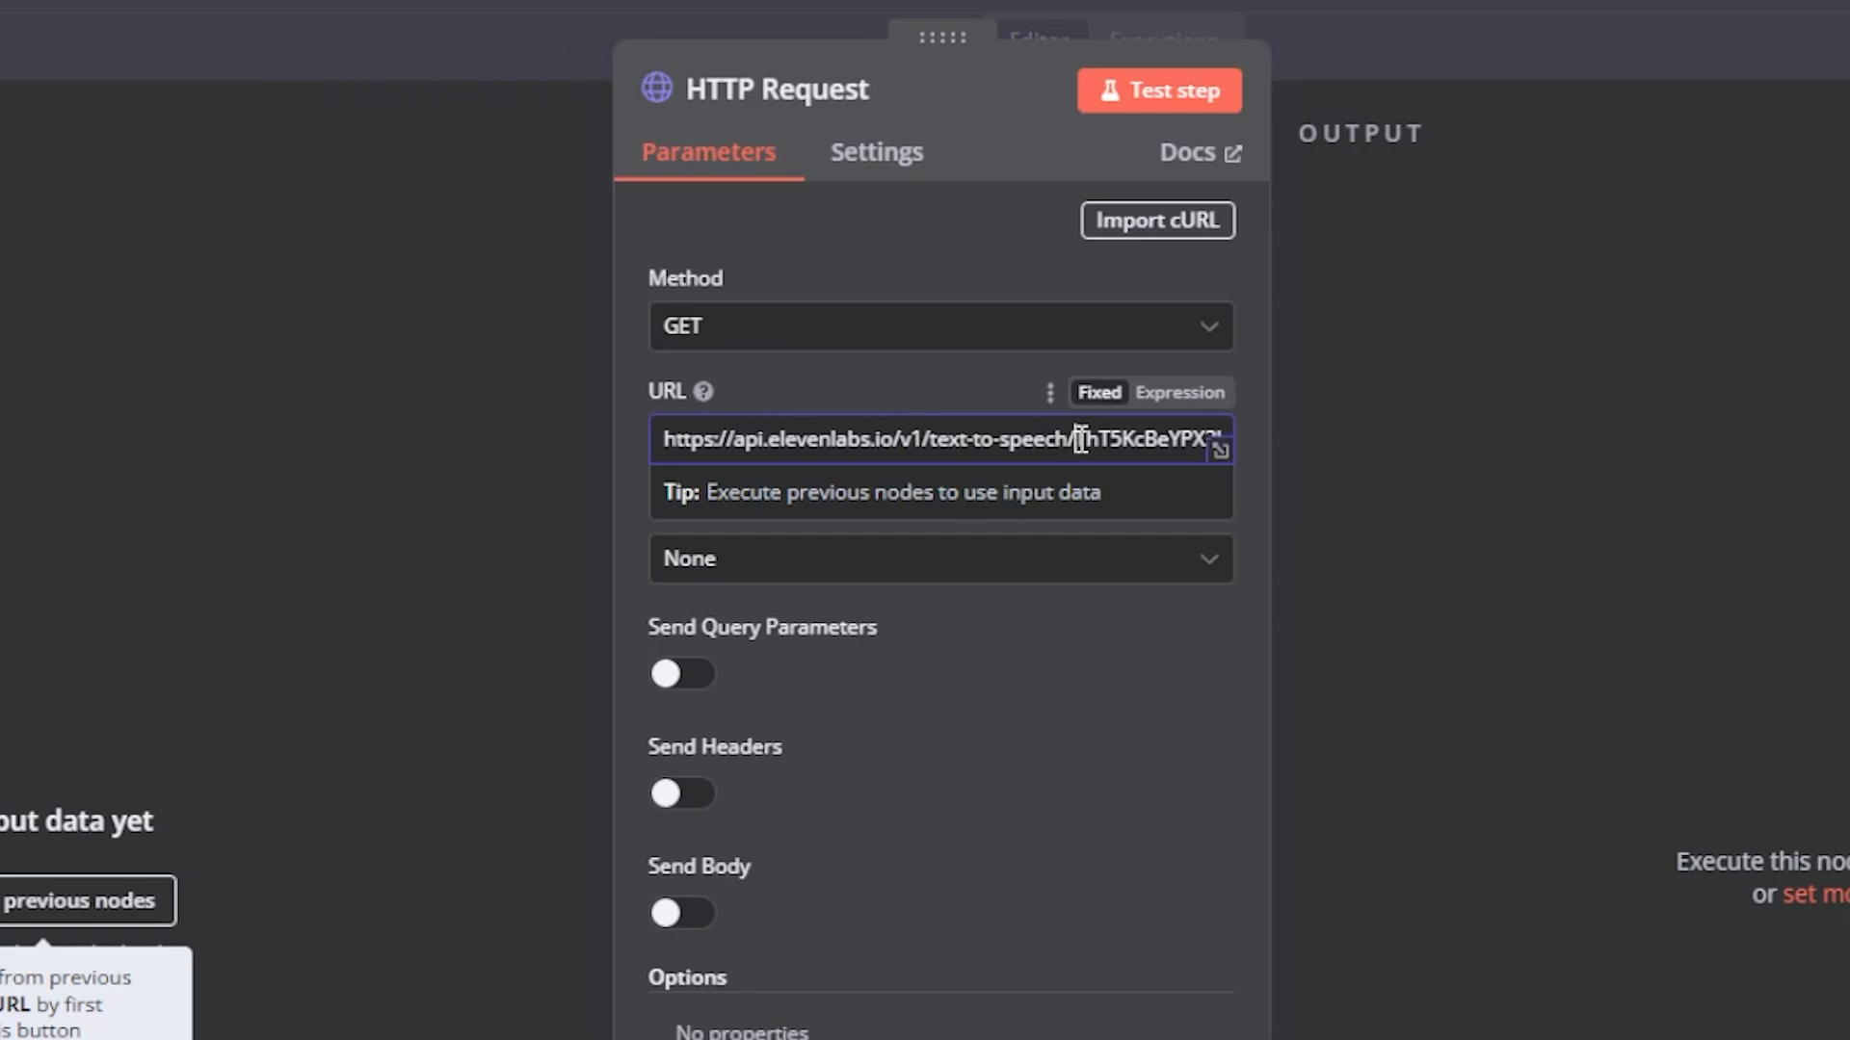
pyautogui.moveTo(1081, 439); pyautogui.dragTo(1175, 451)
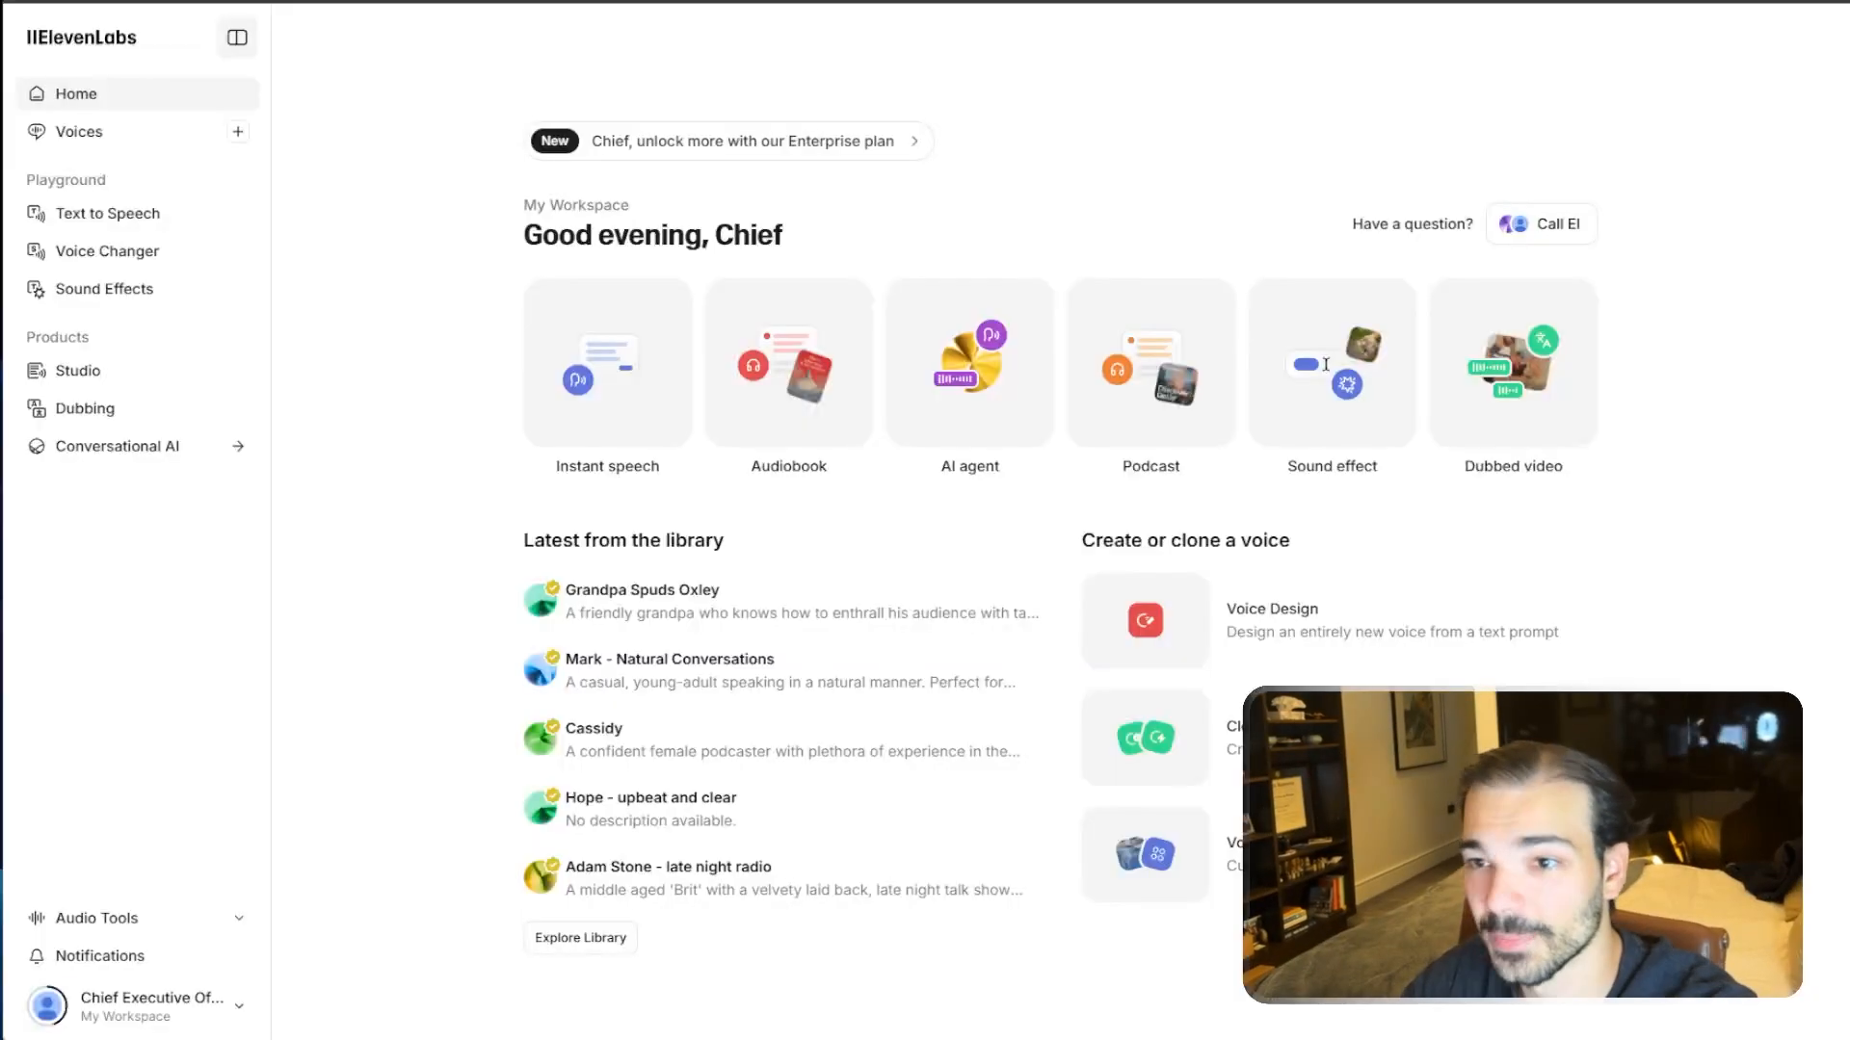
pyautogui.click(954, 422)
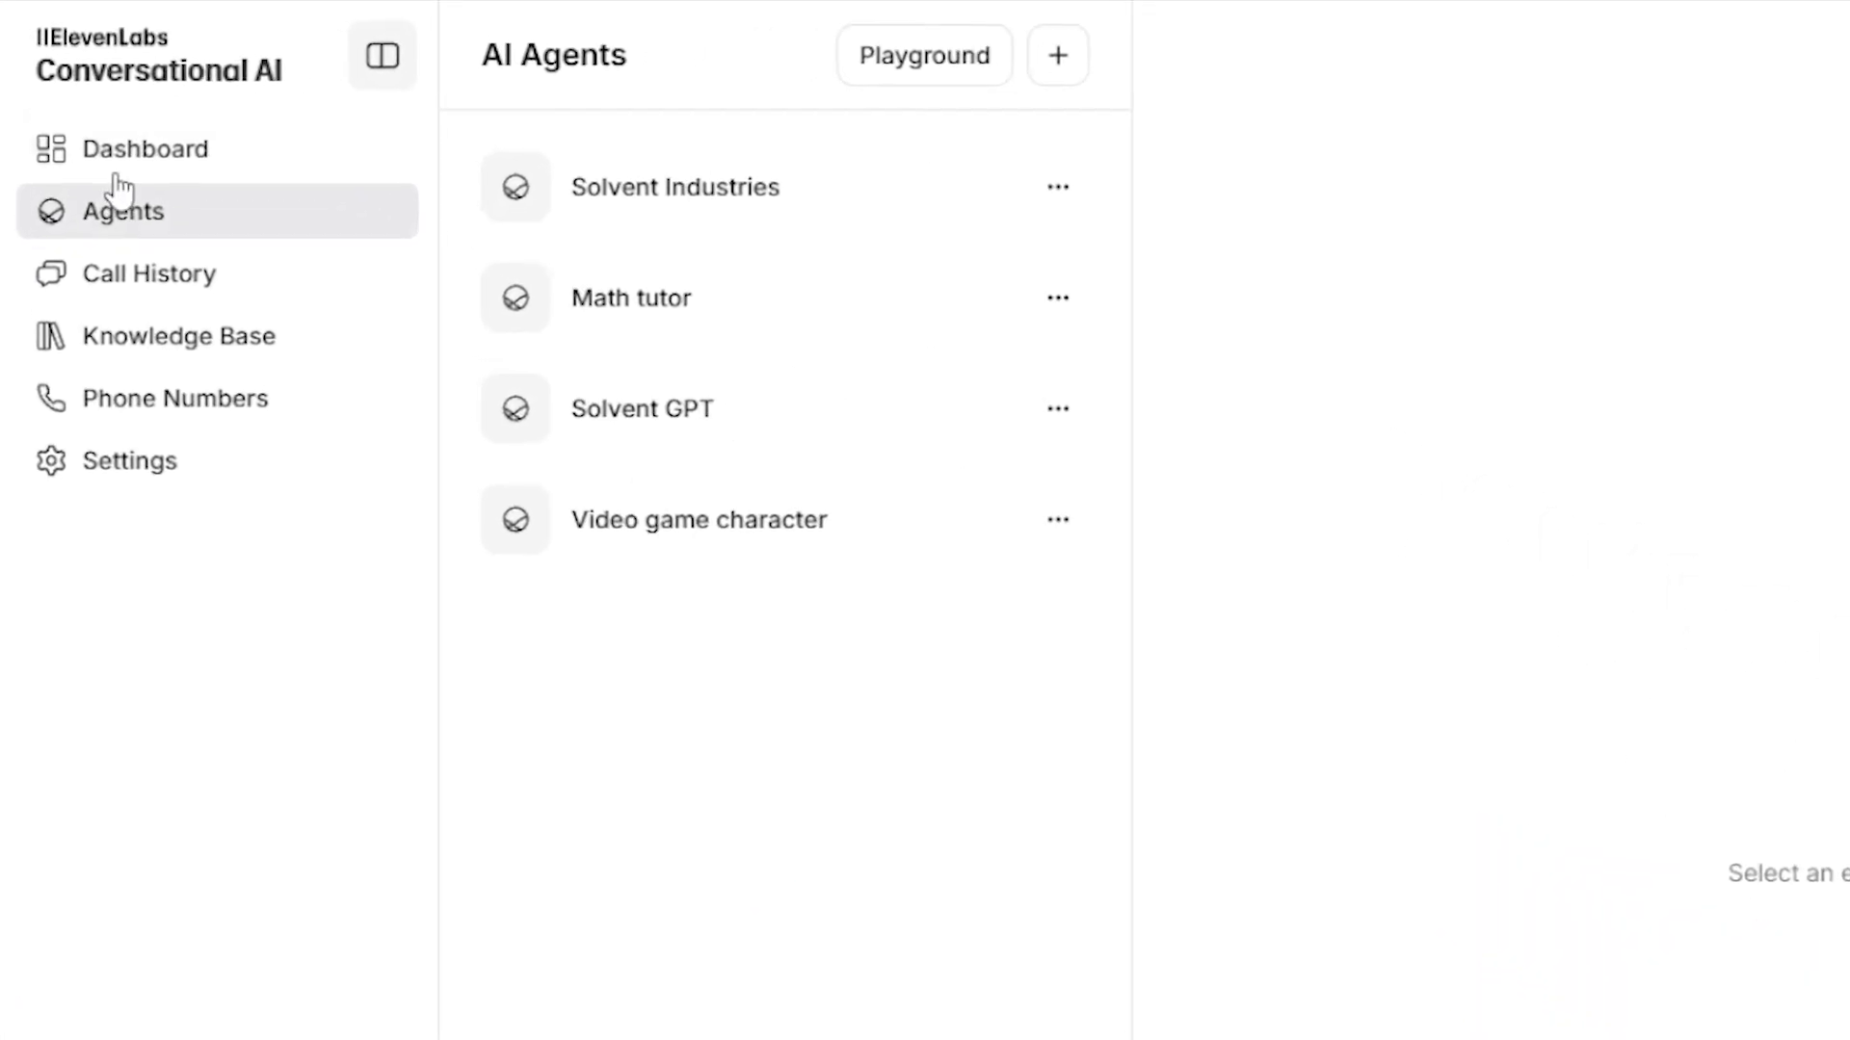
pyautogui.click(117, 170)
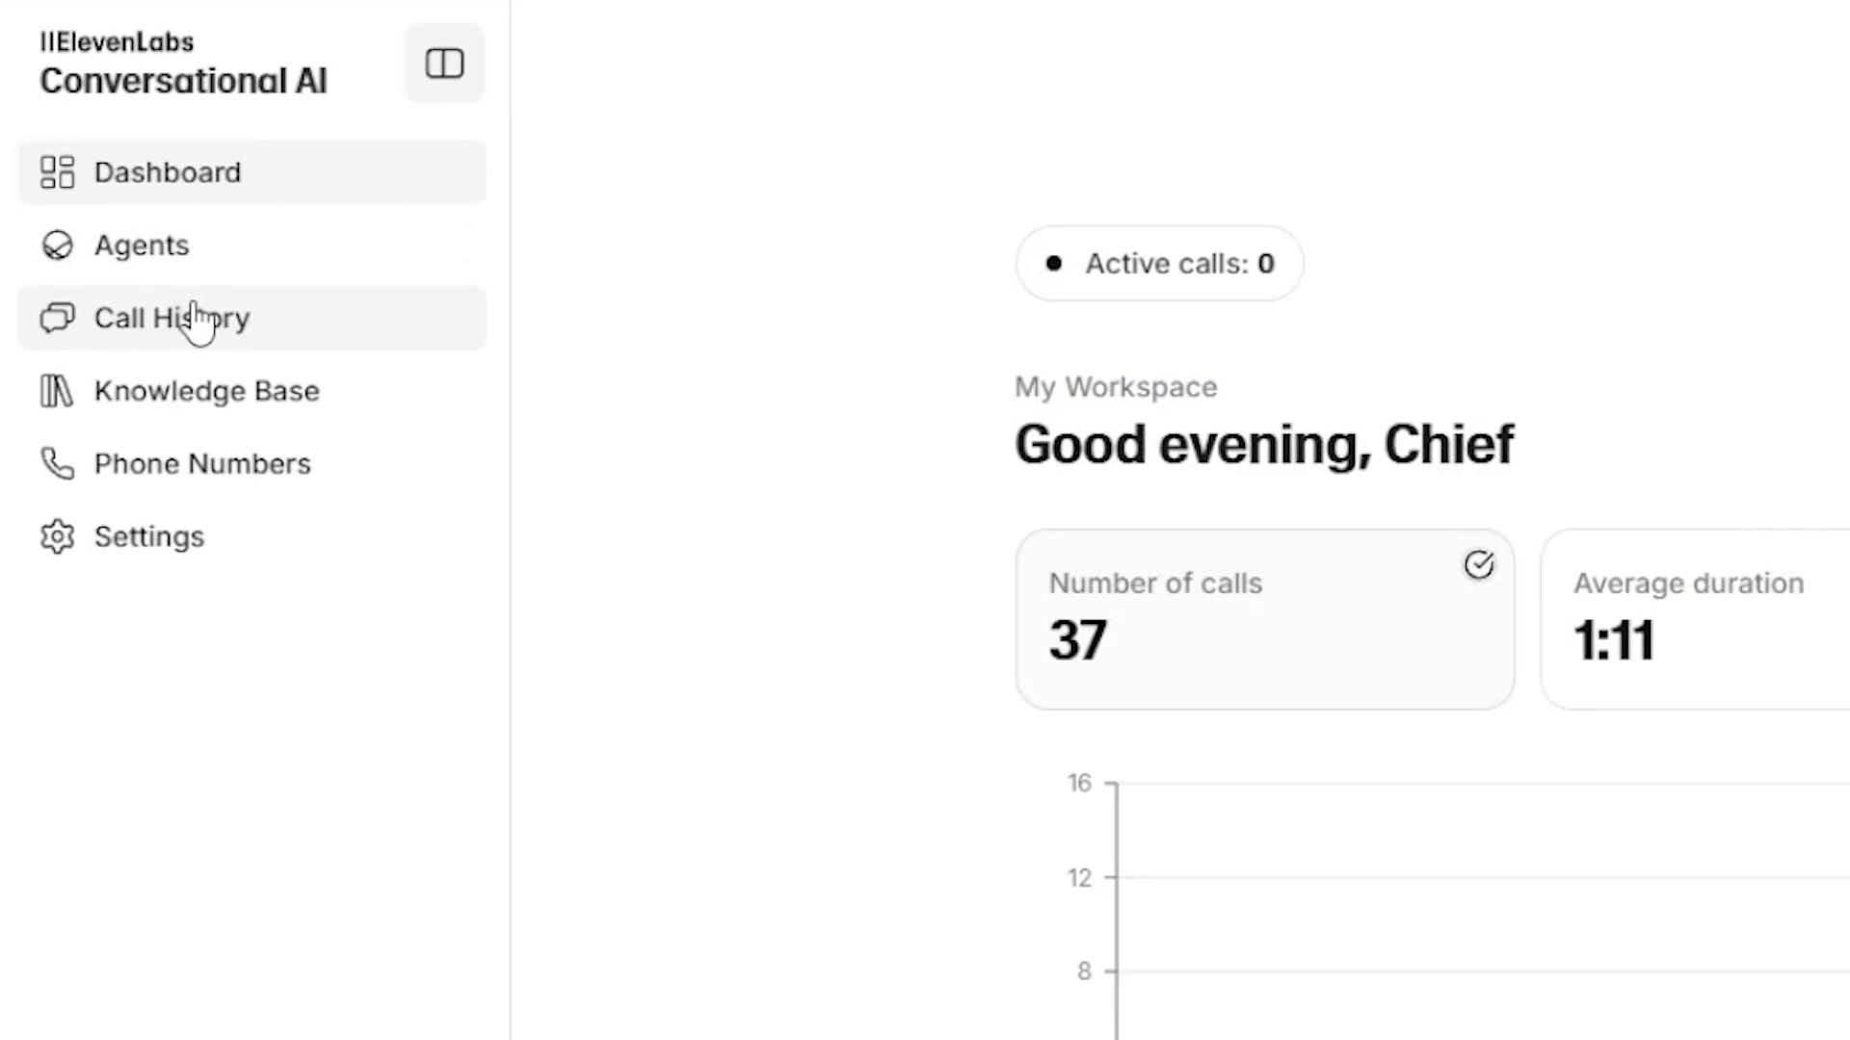
pyautogui.click(120, 91)
pyautogui.click(145, 404)
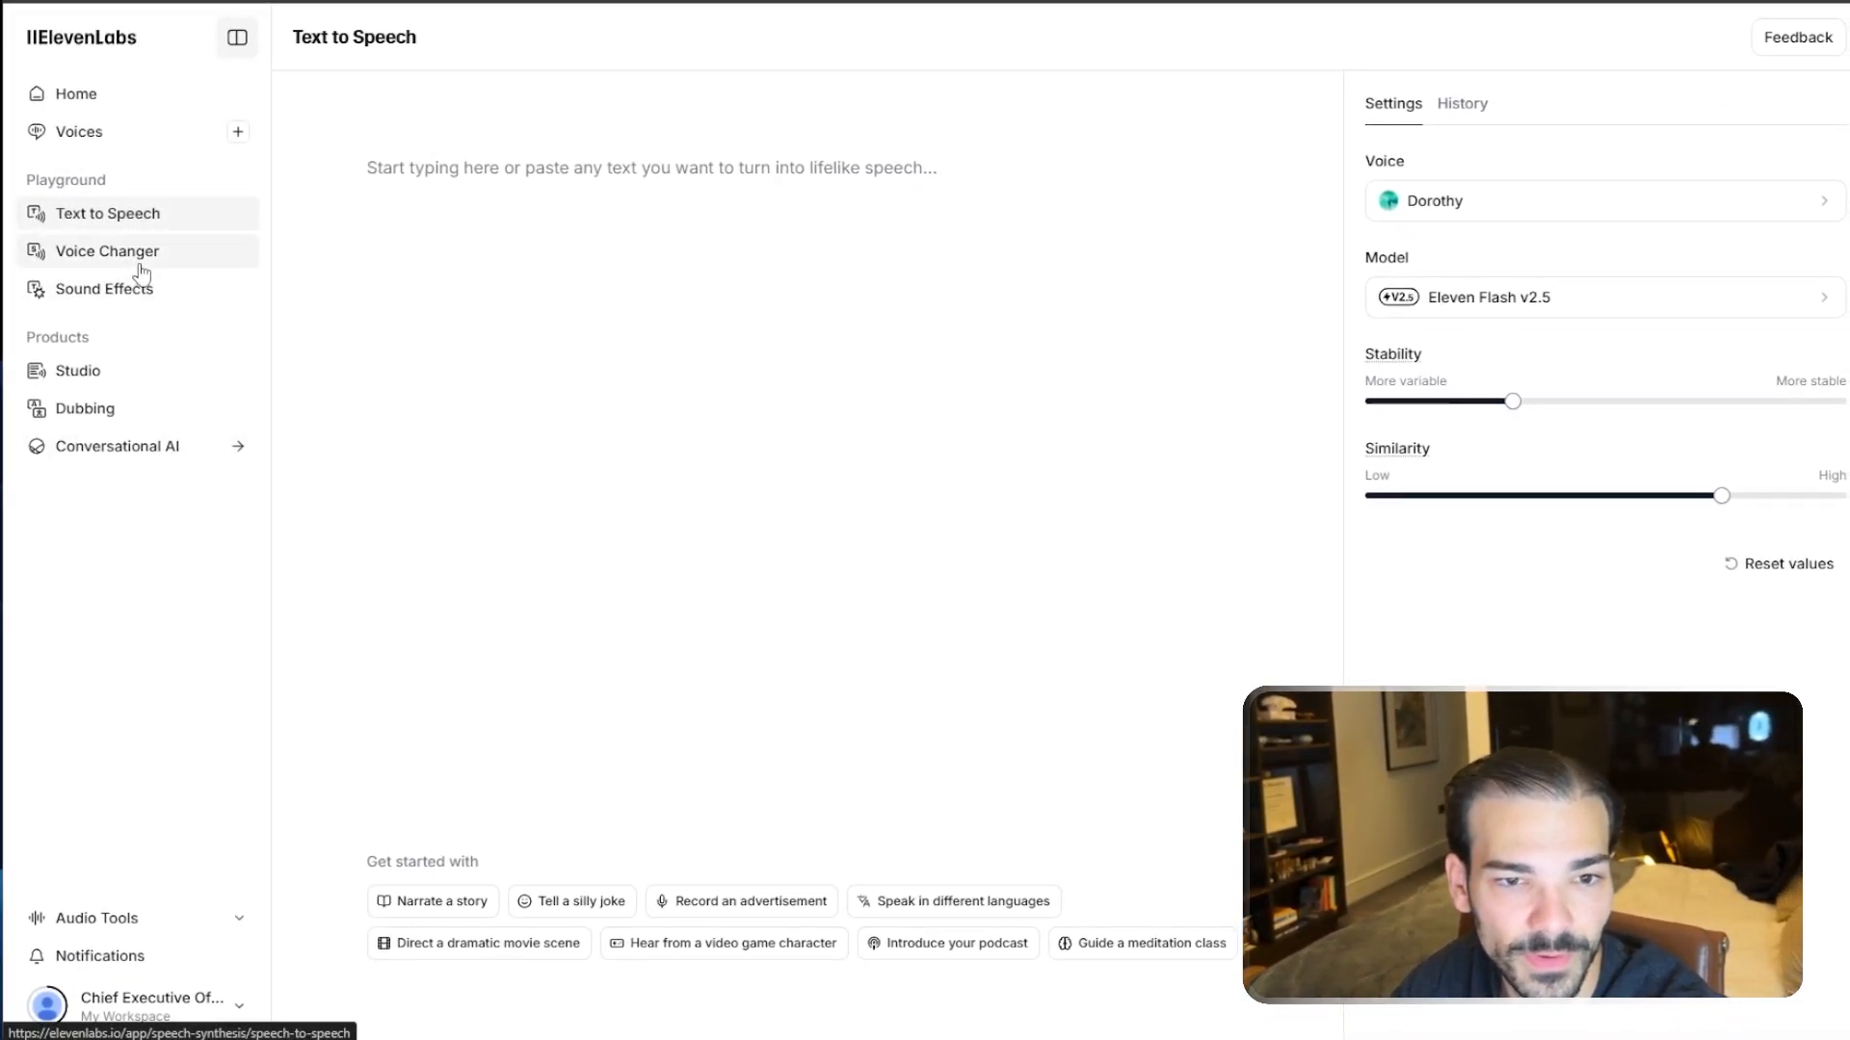
pyautogui.click(69, 93)
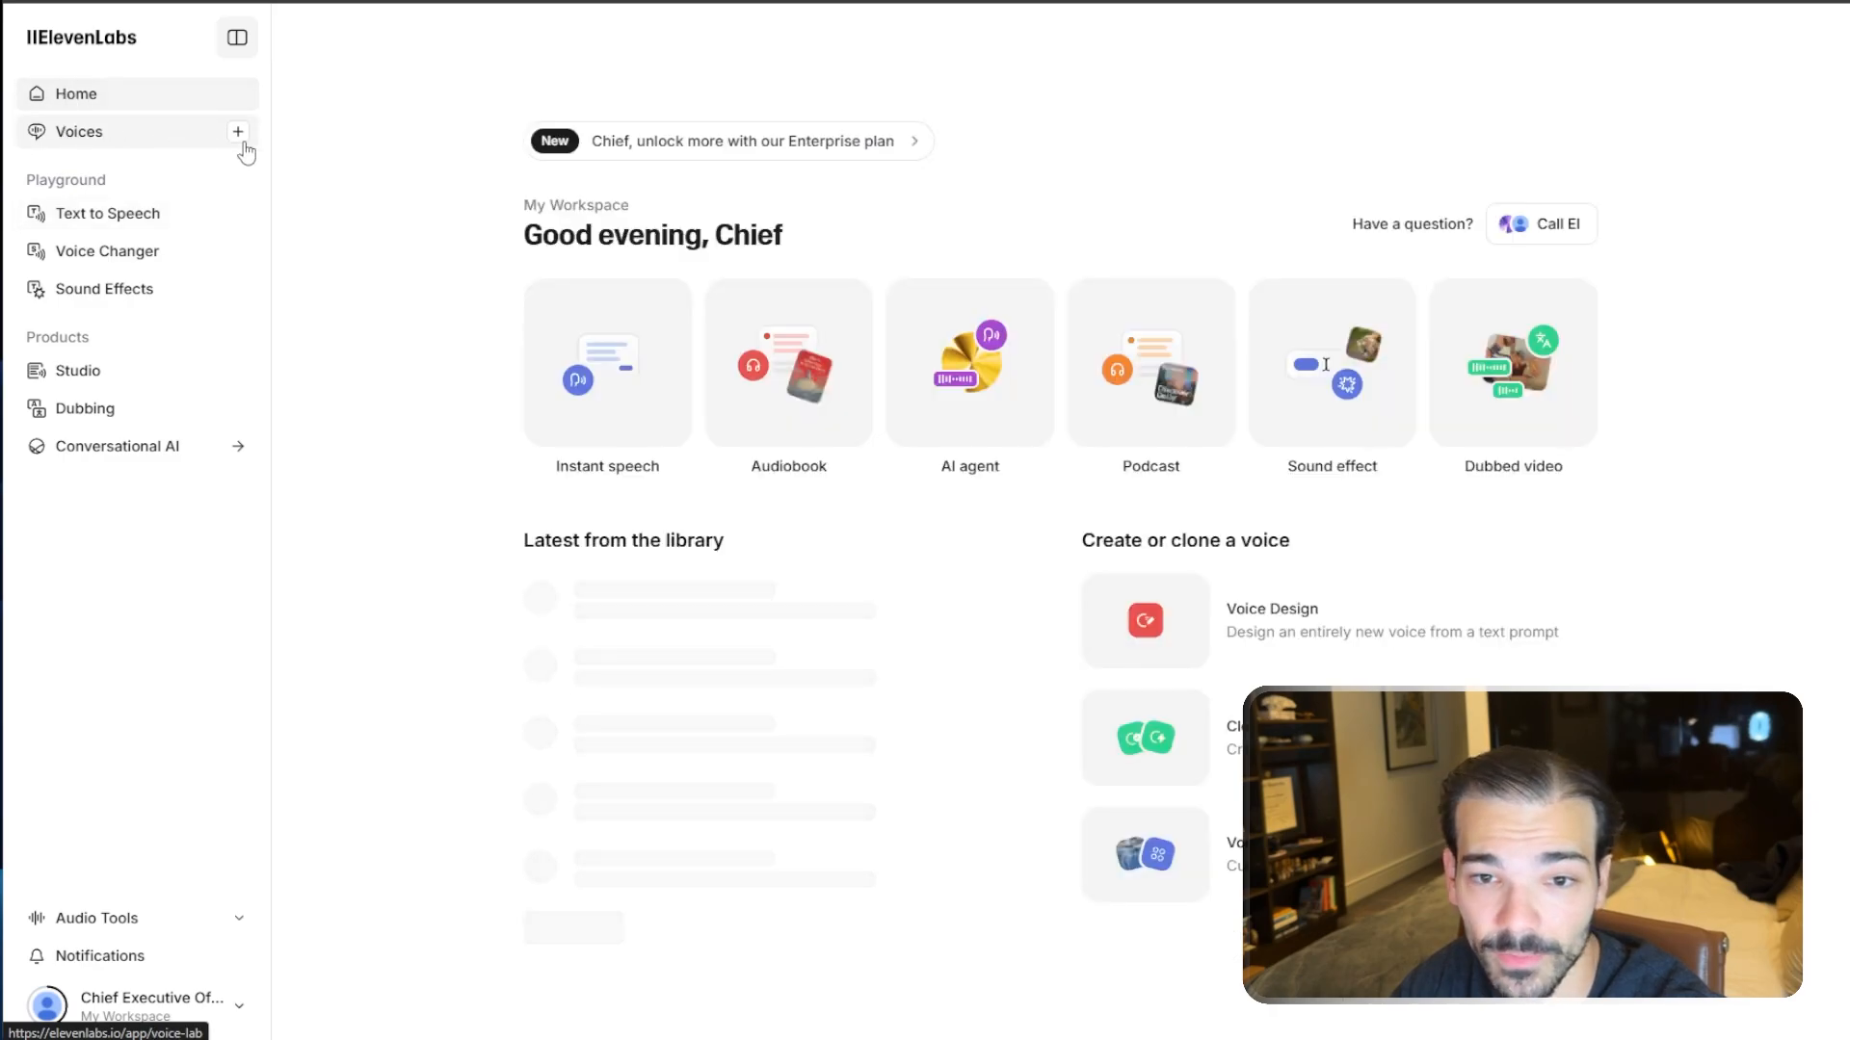
# - Open the ElevenLabs voices list and view the Archer voice's details
pyautogui.click(207, 131)
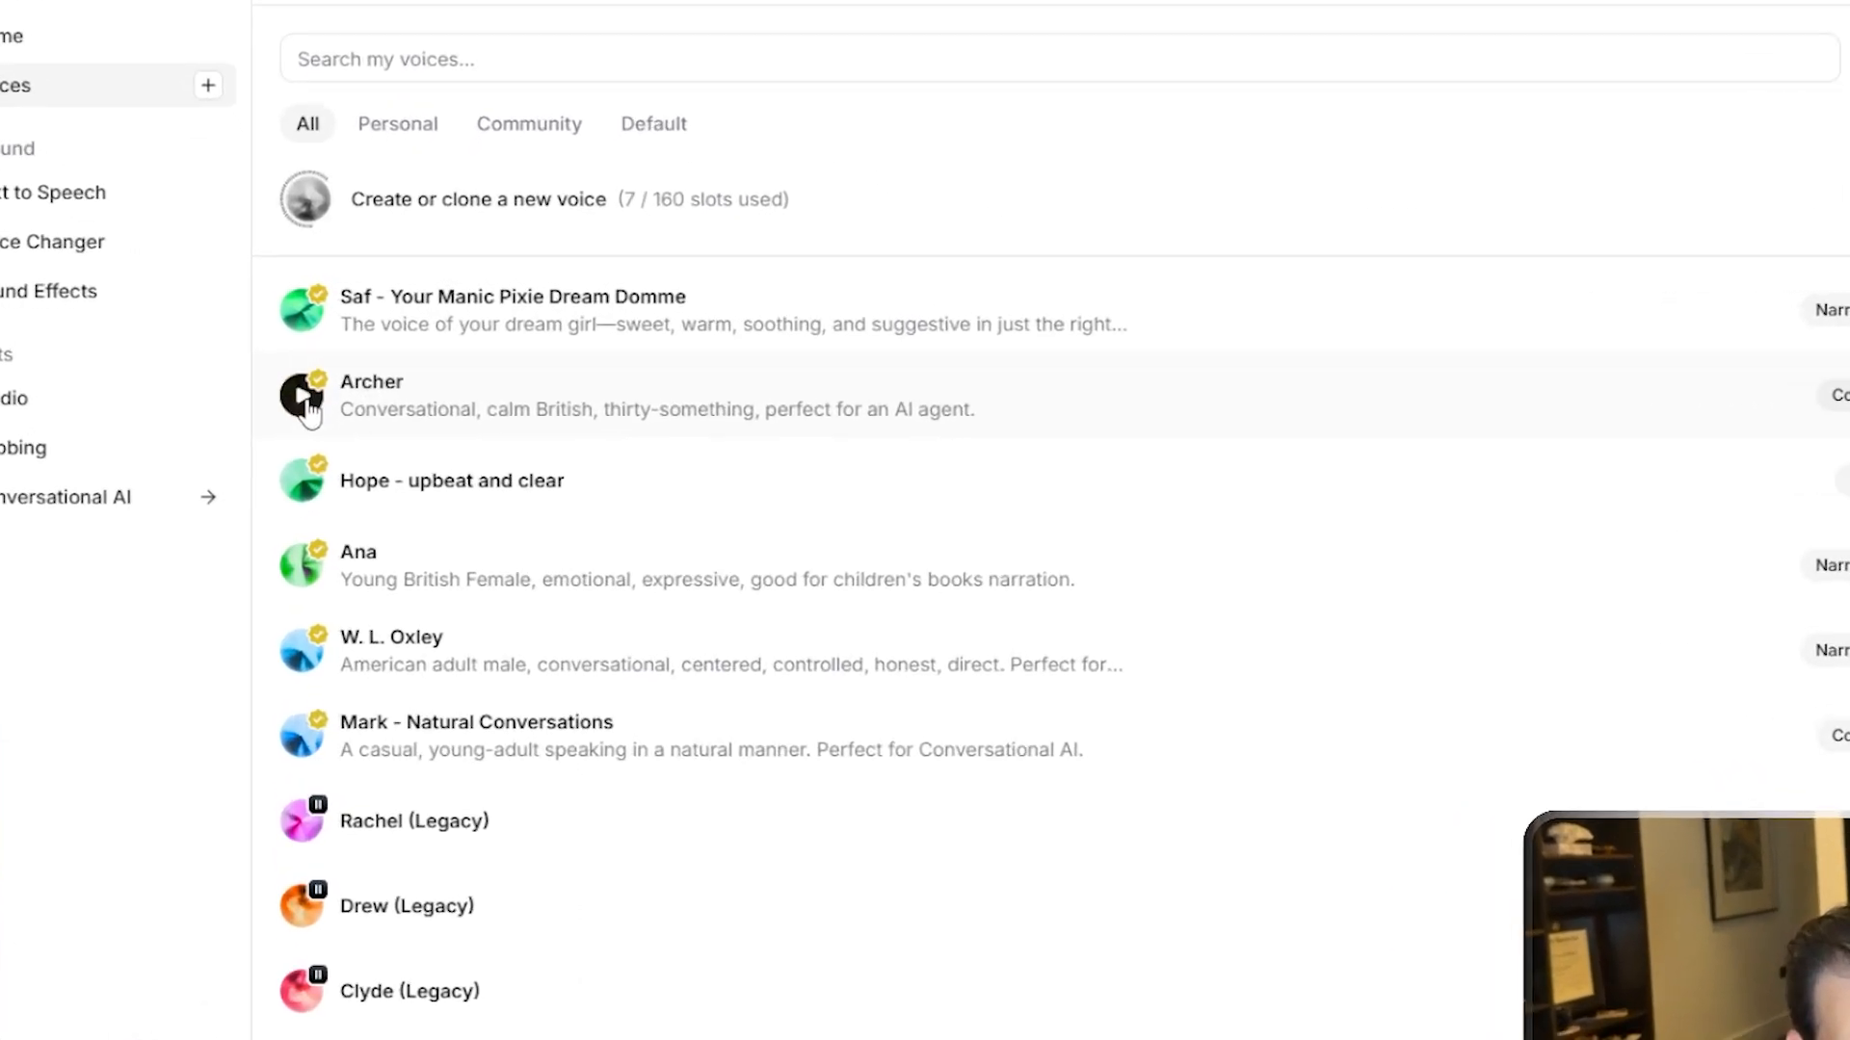
pyautogui.click(294, 429)
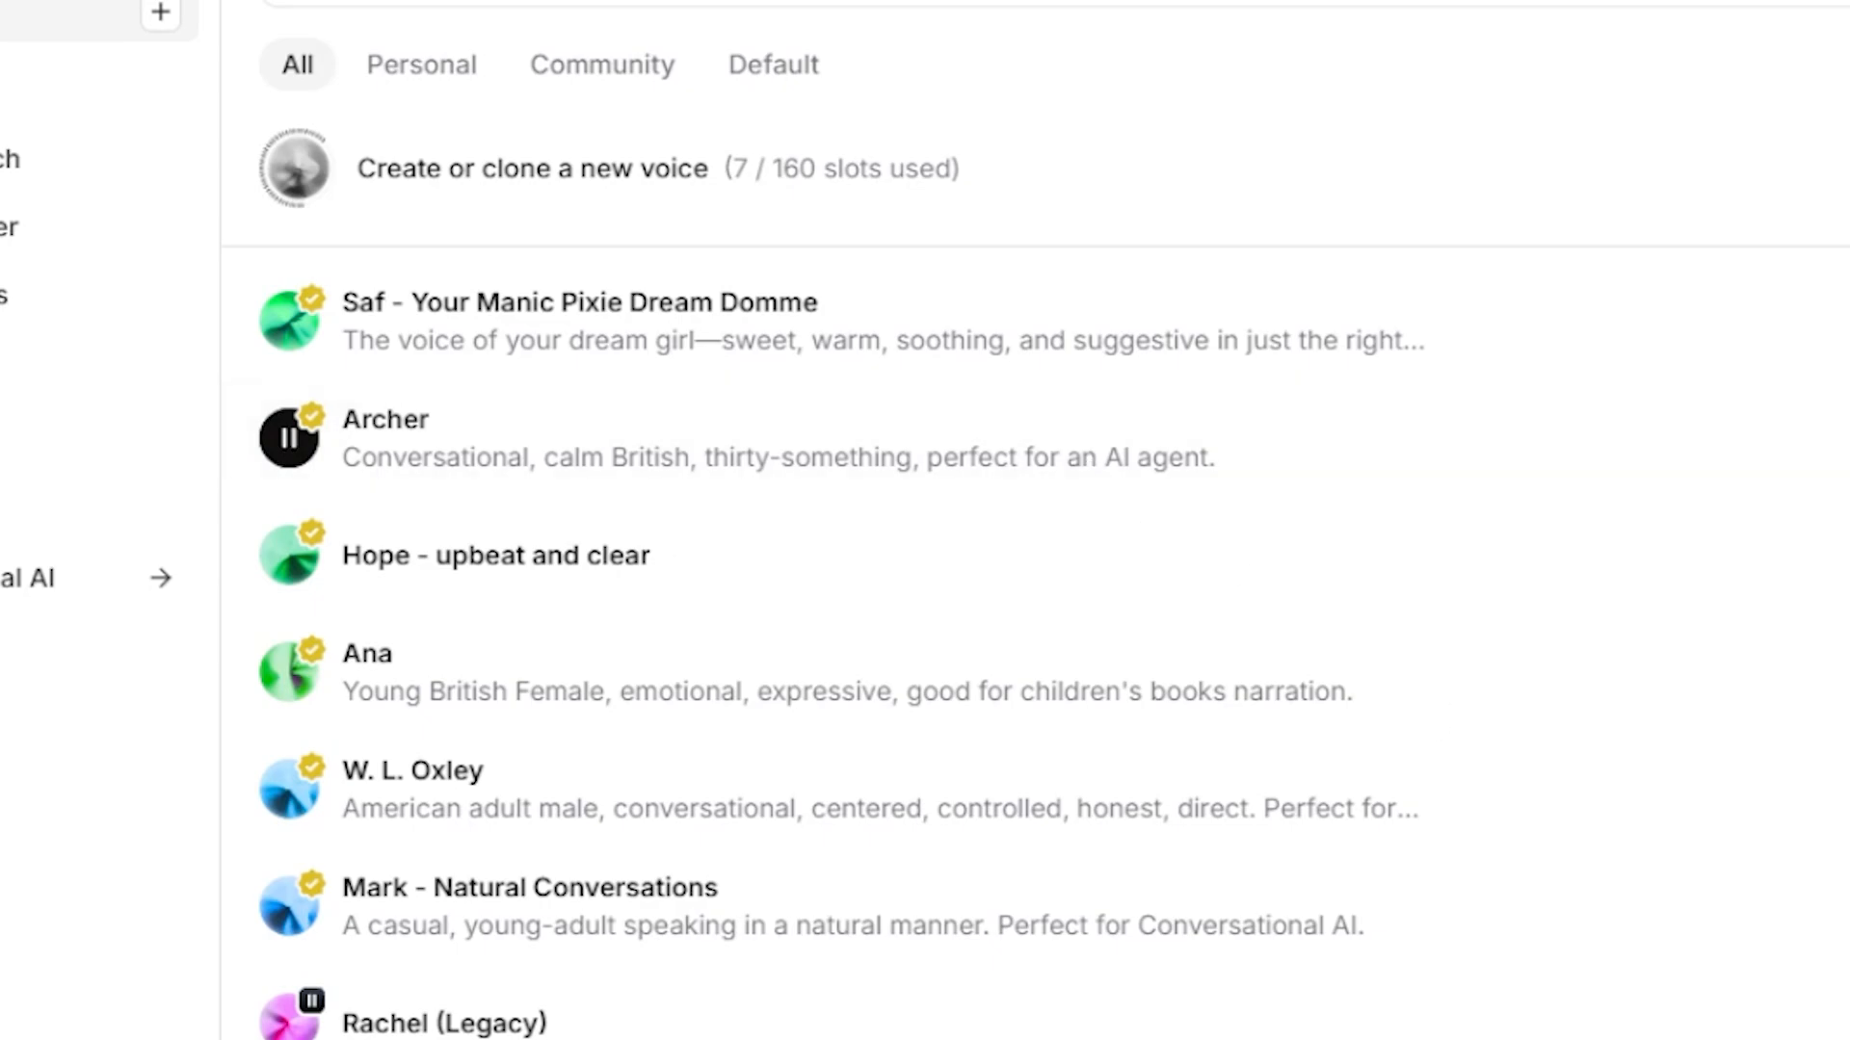
pyautogui.click(289, 441)
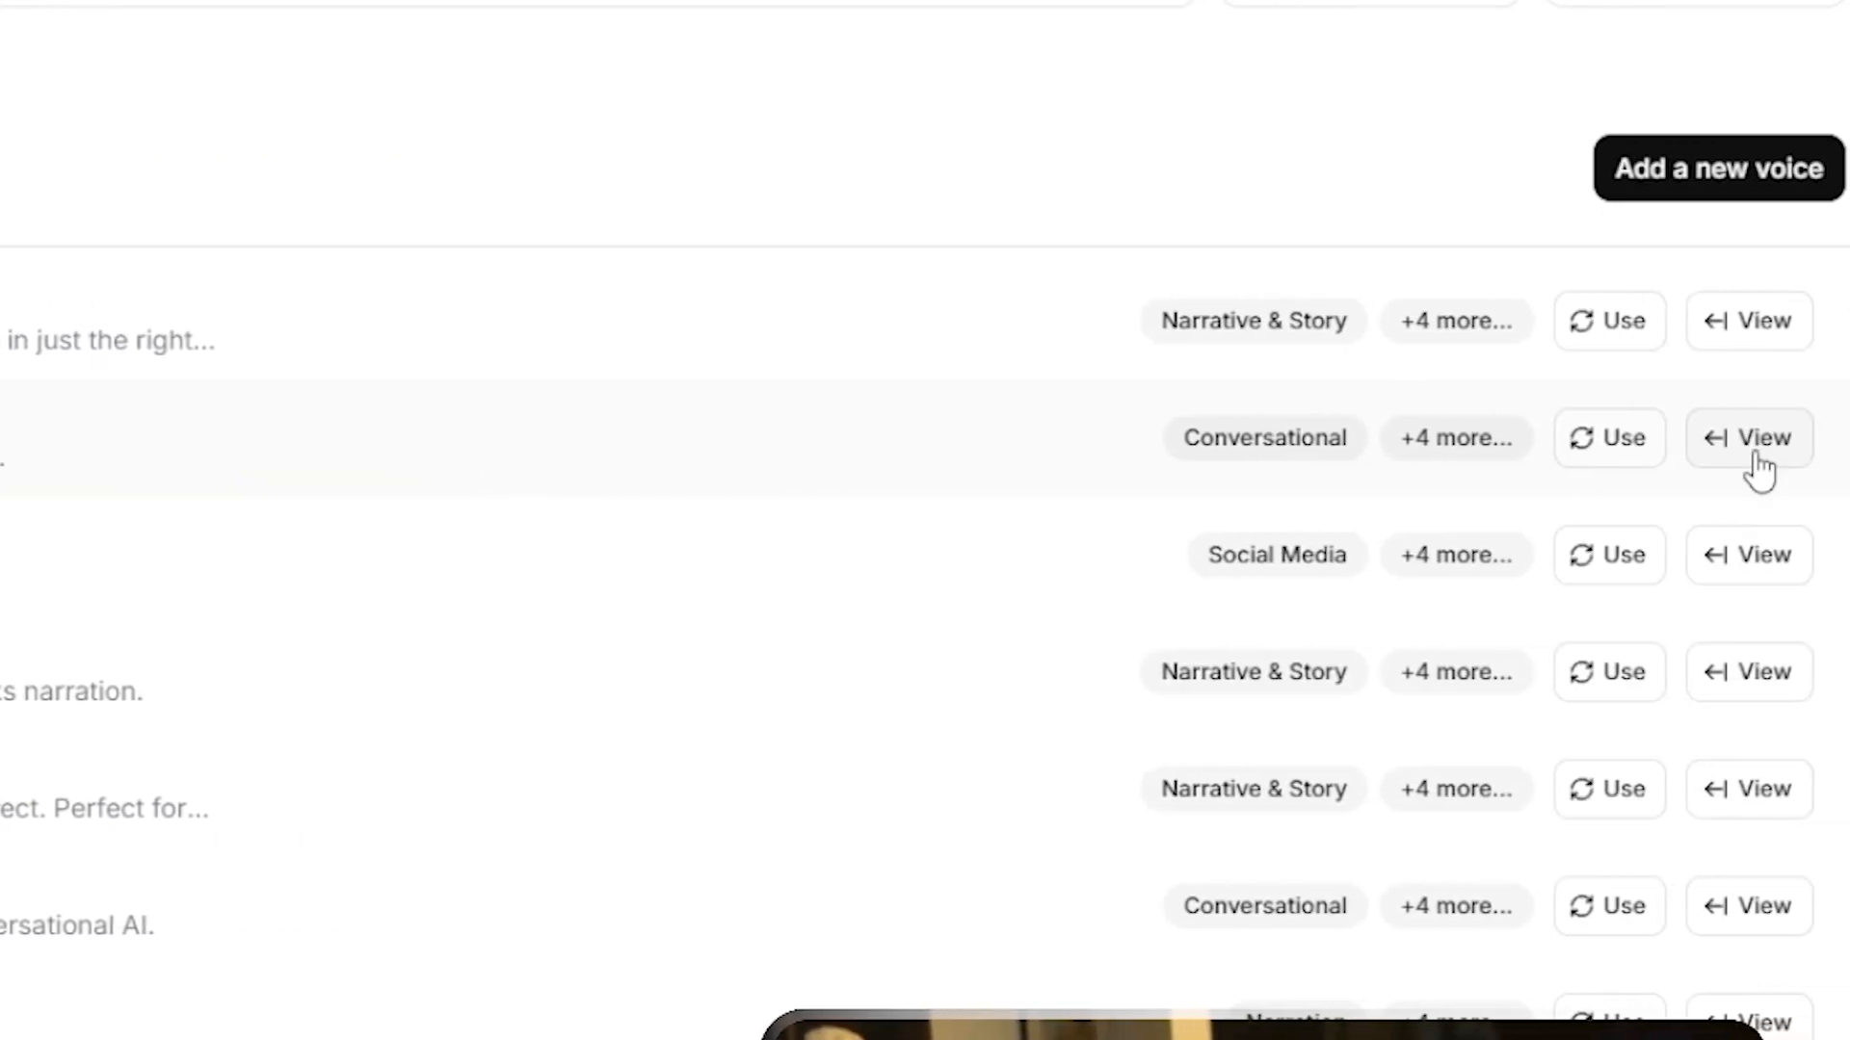
pyautogui.click(1755, 458)
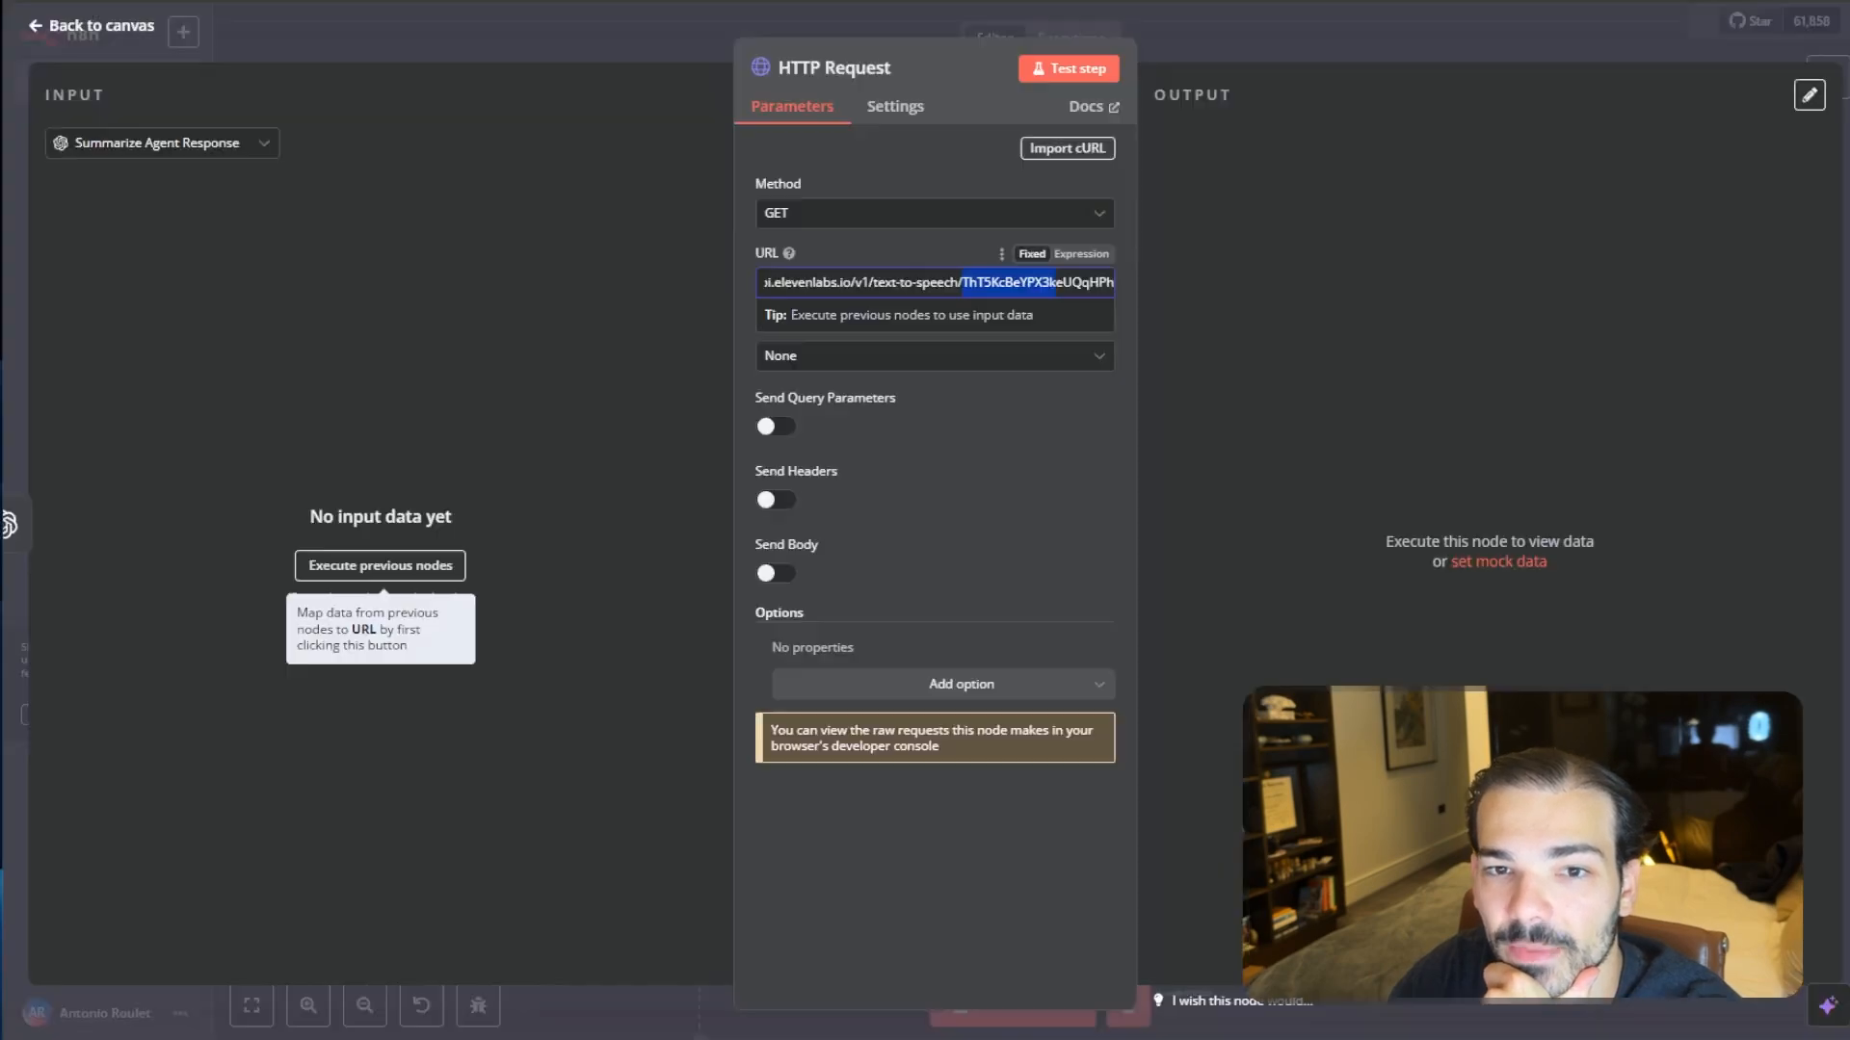
# - Replace the voice ID at the end of the URL with the copied Archer voice ID
pyautogui.click(1016, 280)
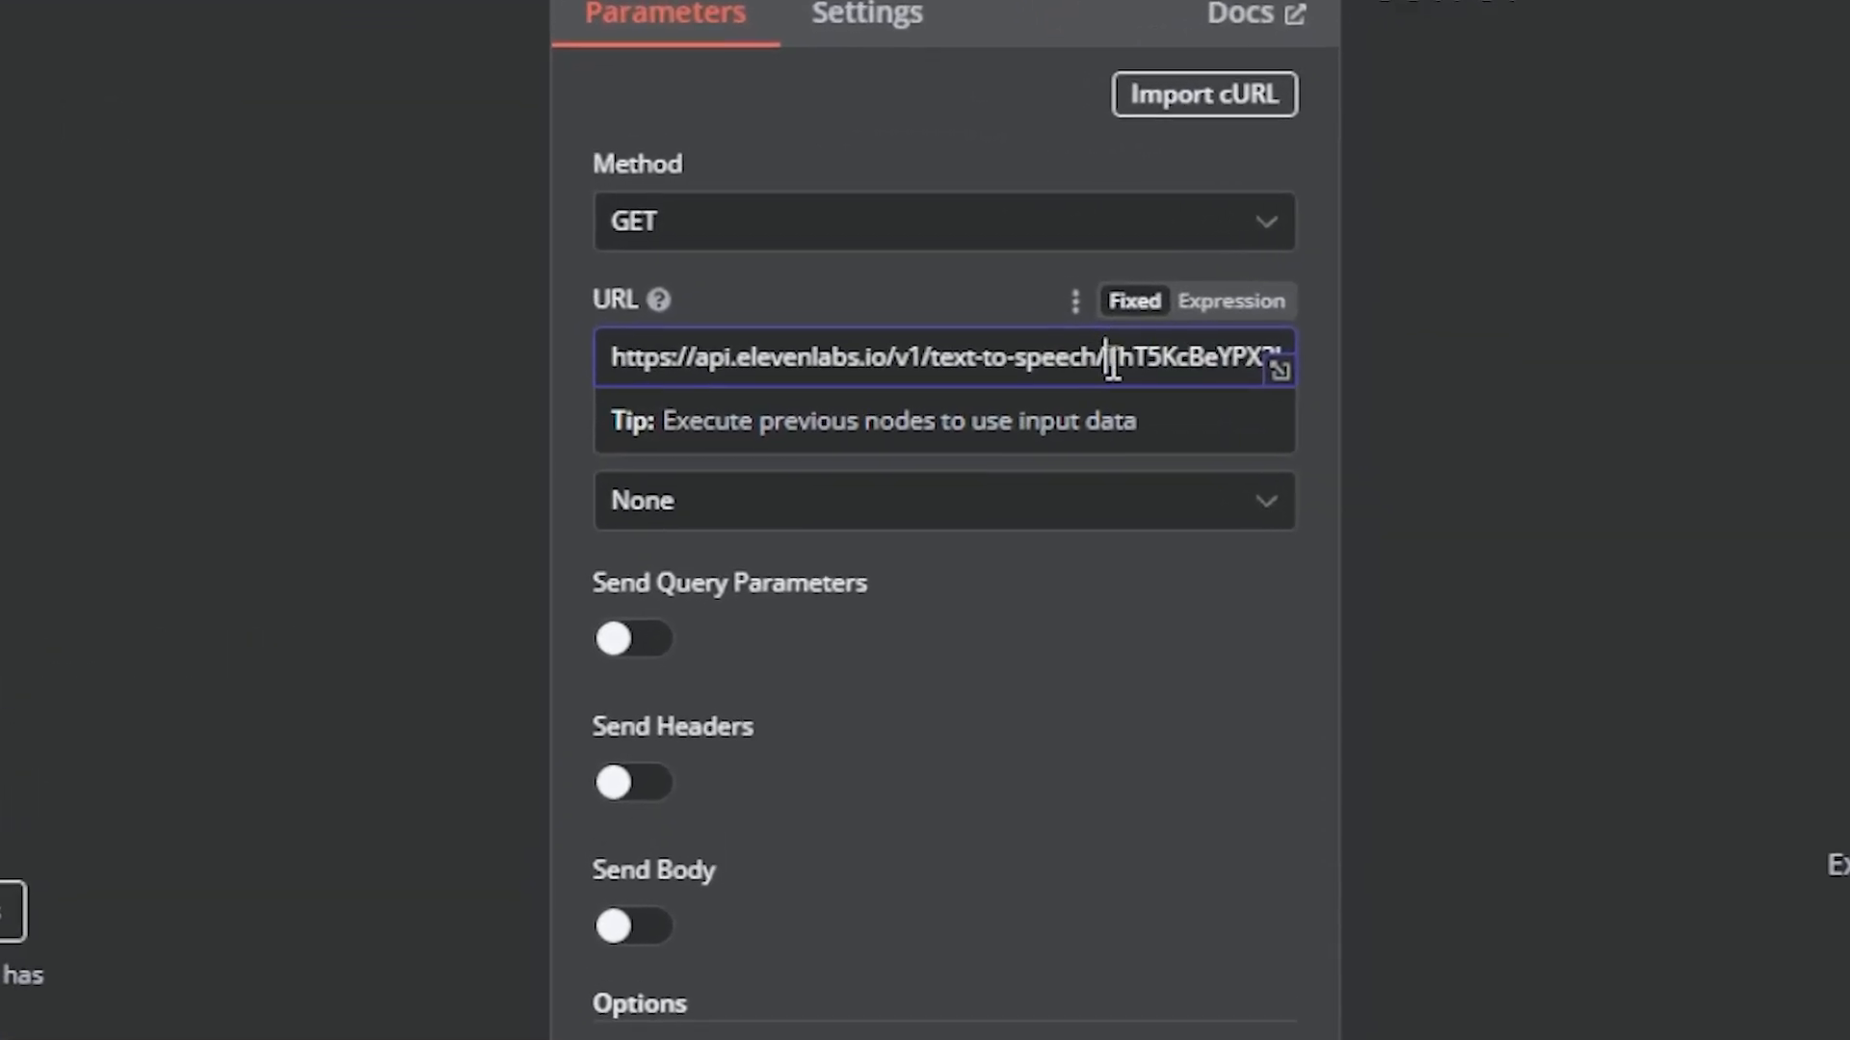
pyautogui.moveTo(1086, 347); pyautogui.dragTo(1343, 370)
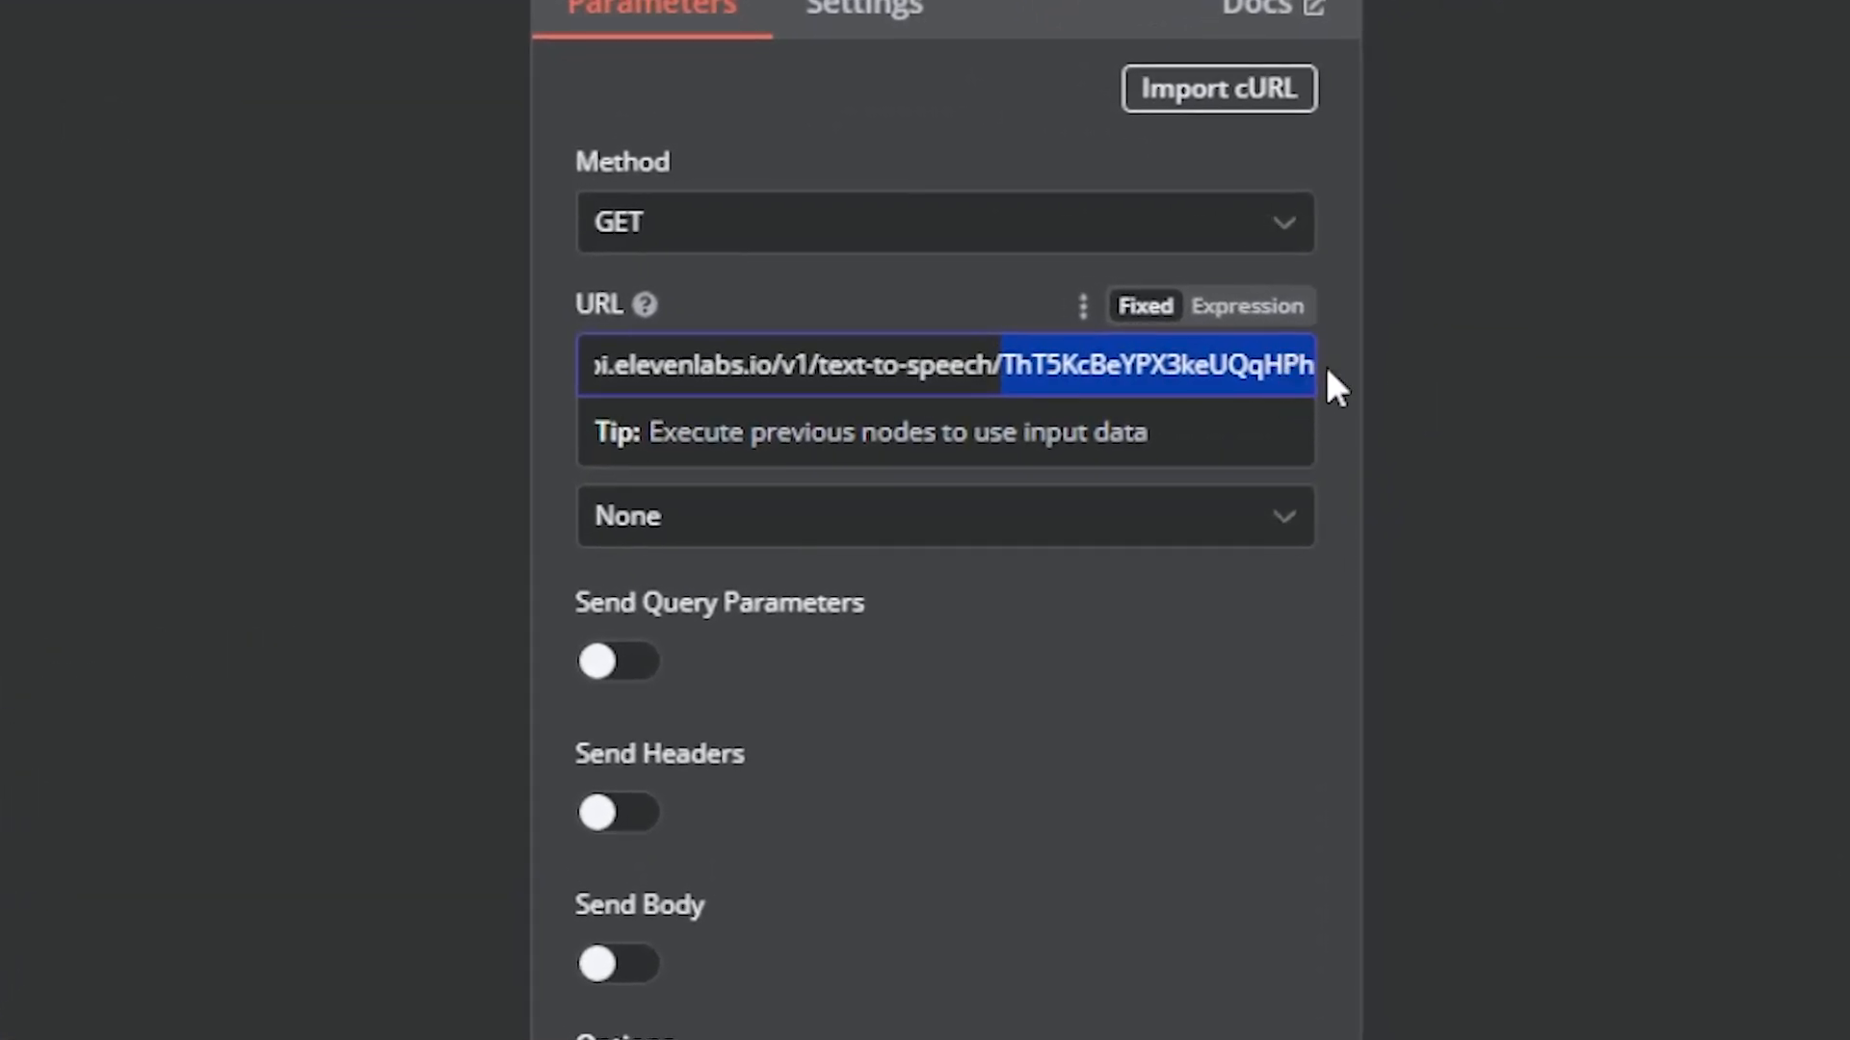
pyautogui.write('L0Dsvb3SLTyegXwtm47')
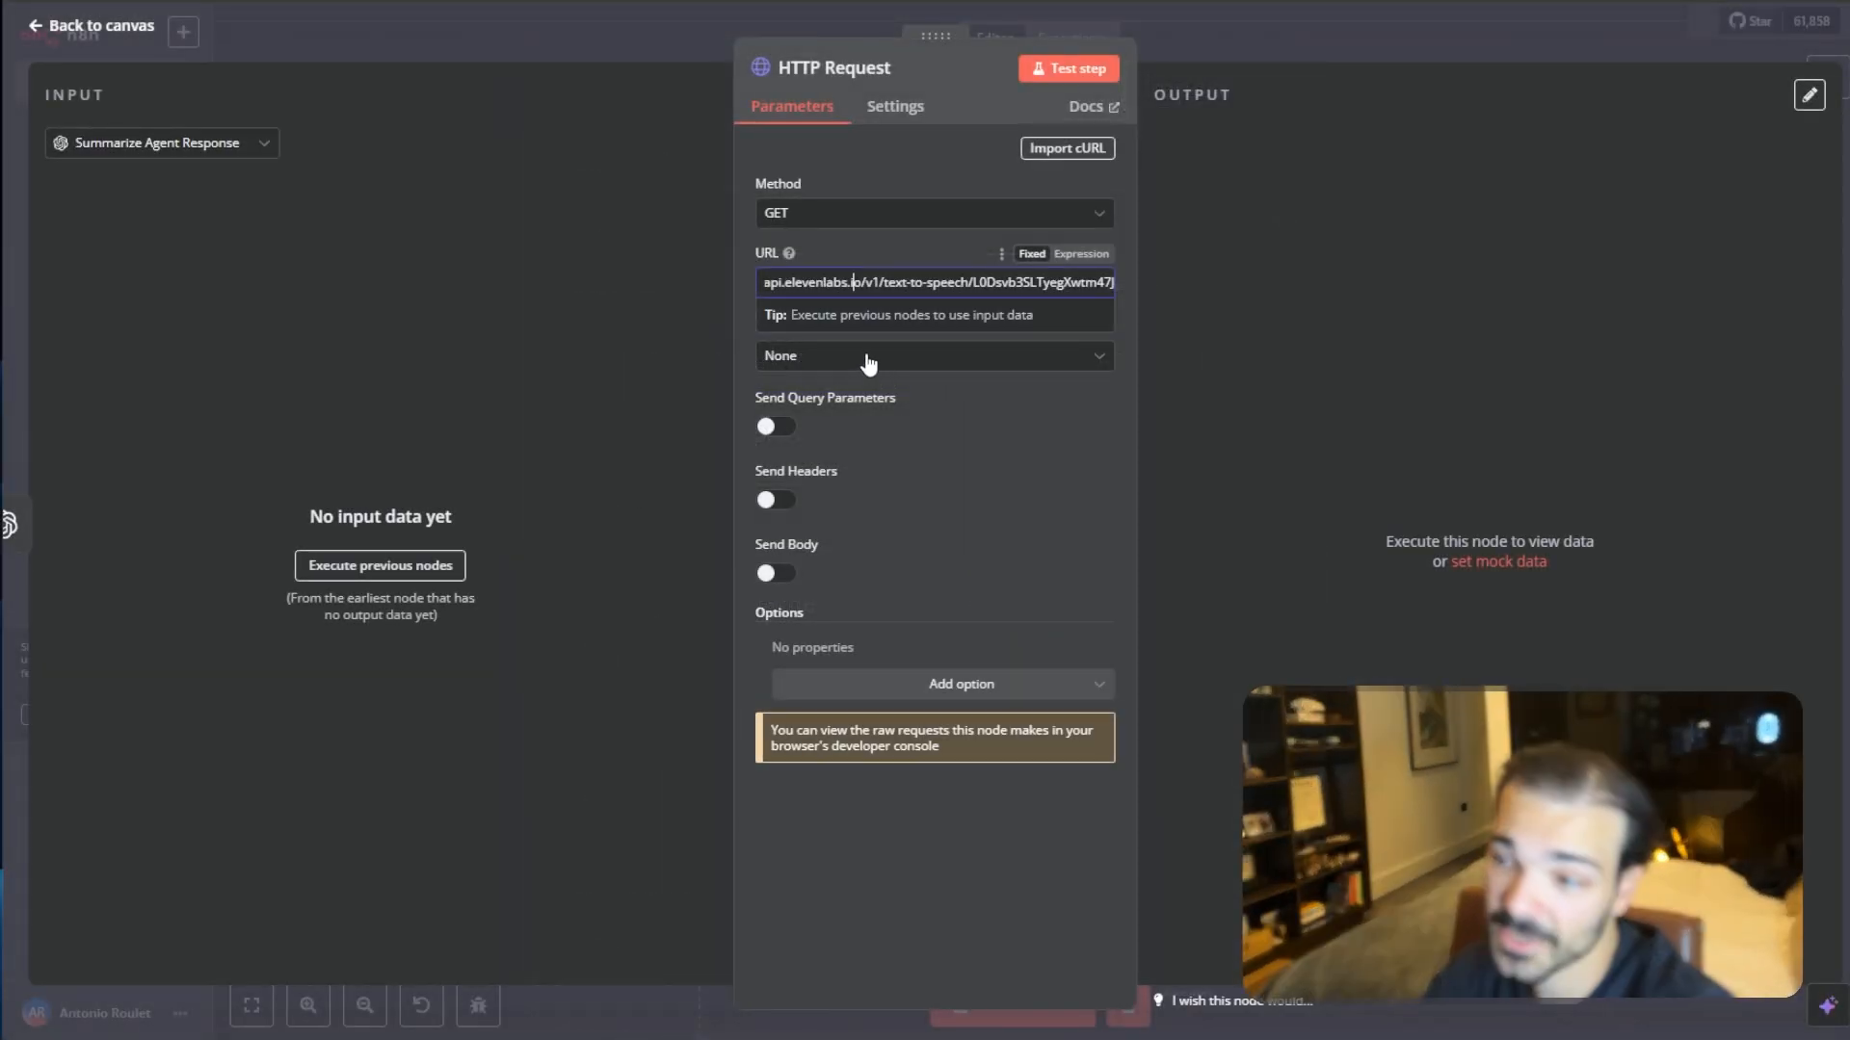
# - Enable Send Headers and name the first header parameter xi-api-key
pyautogui.click(770, 501)
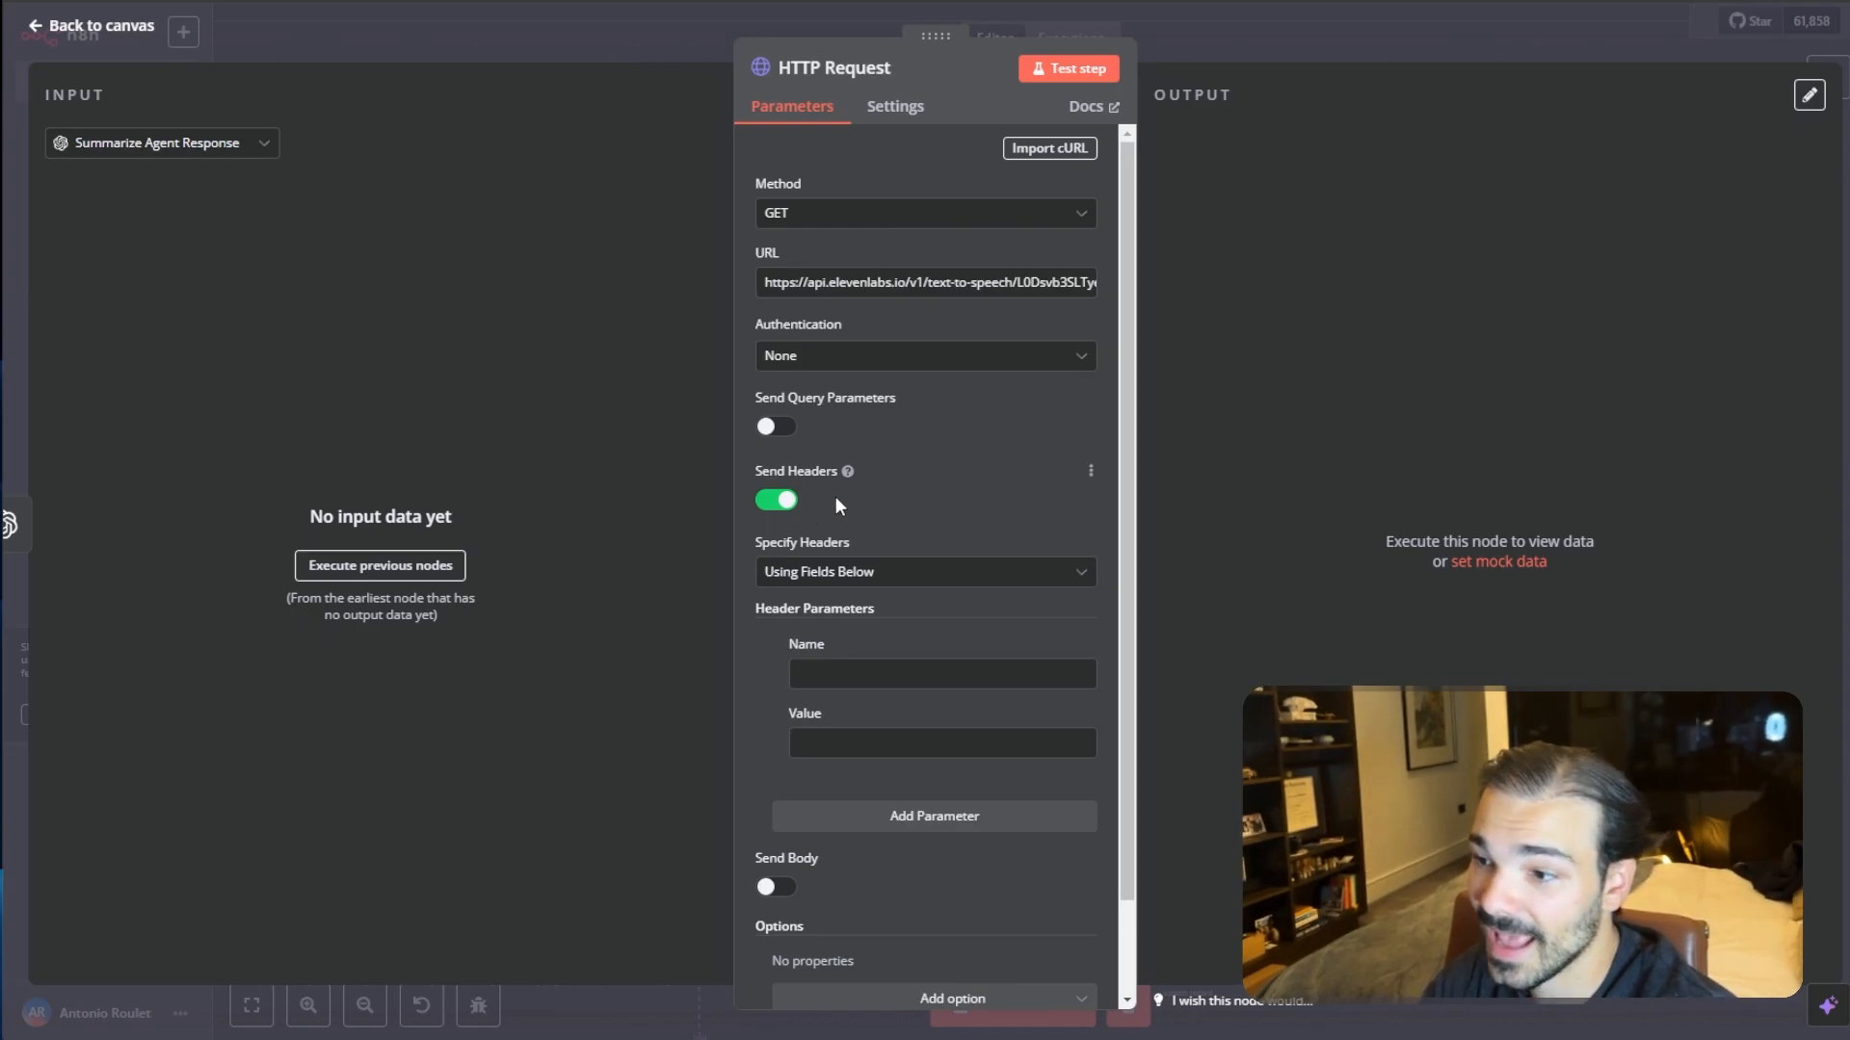
pyautogui.scroll(-2, 847, 532)
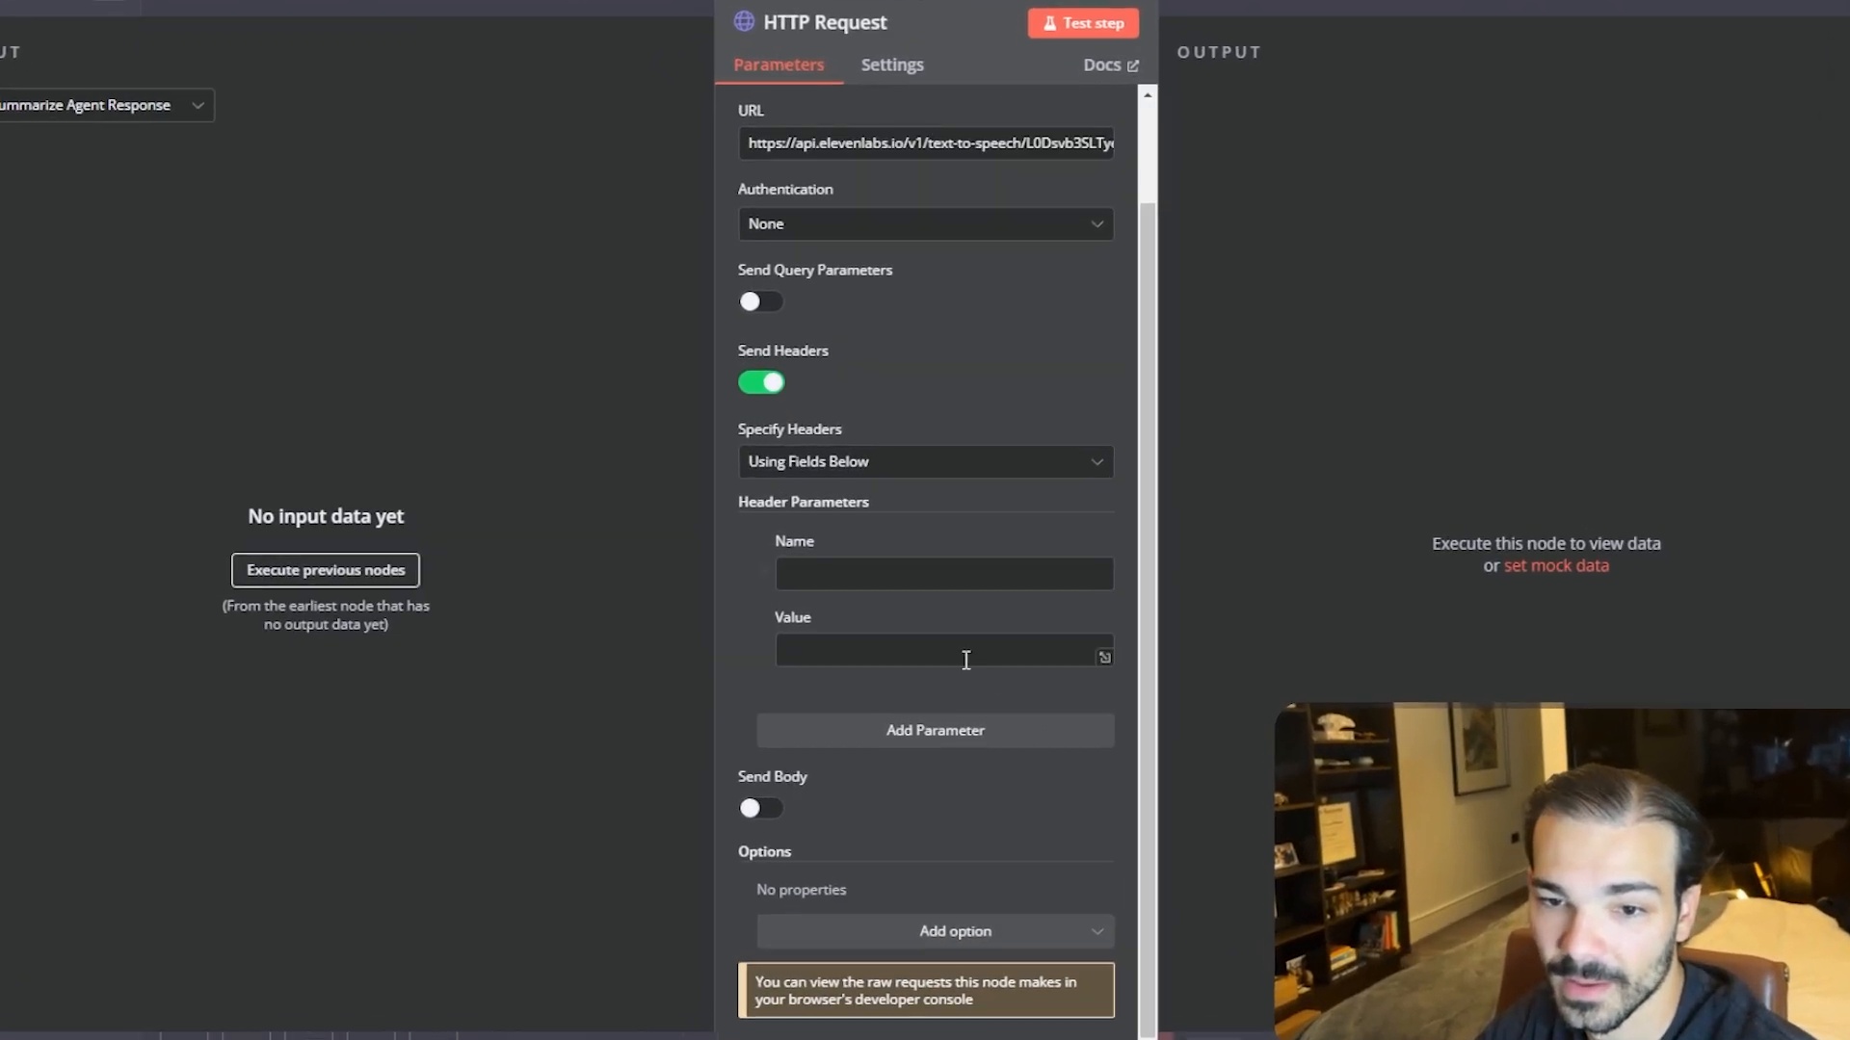
pyautogui.click(904, 570)
pyautogui.write('xi-api-key')
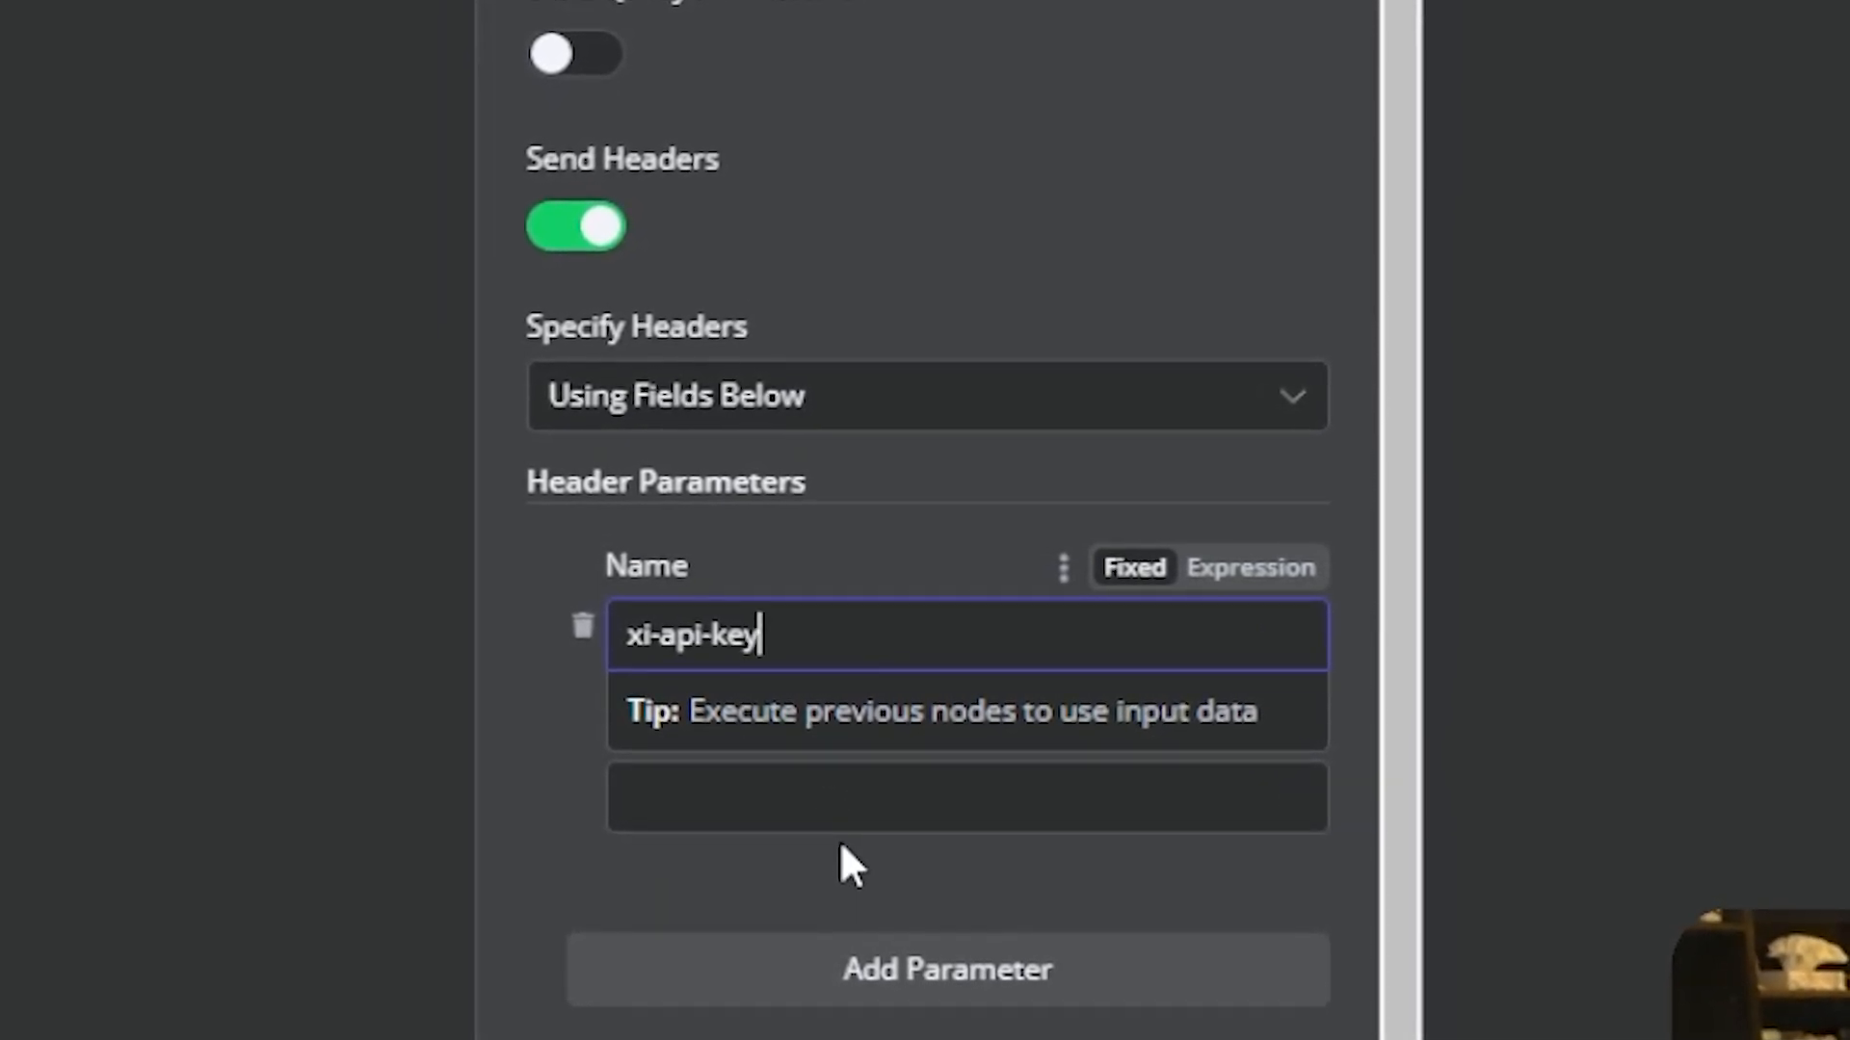
pyautogui.click(779, 787)
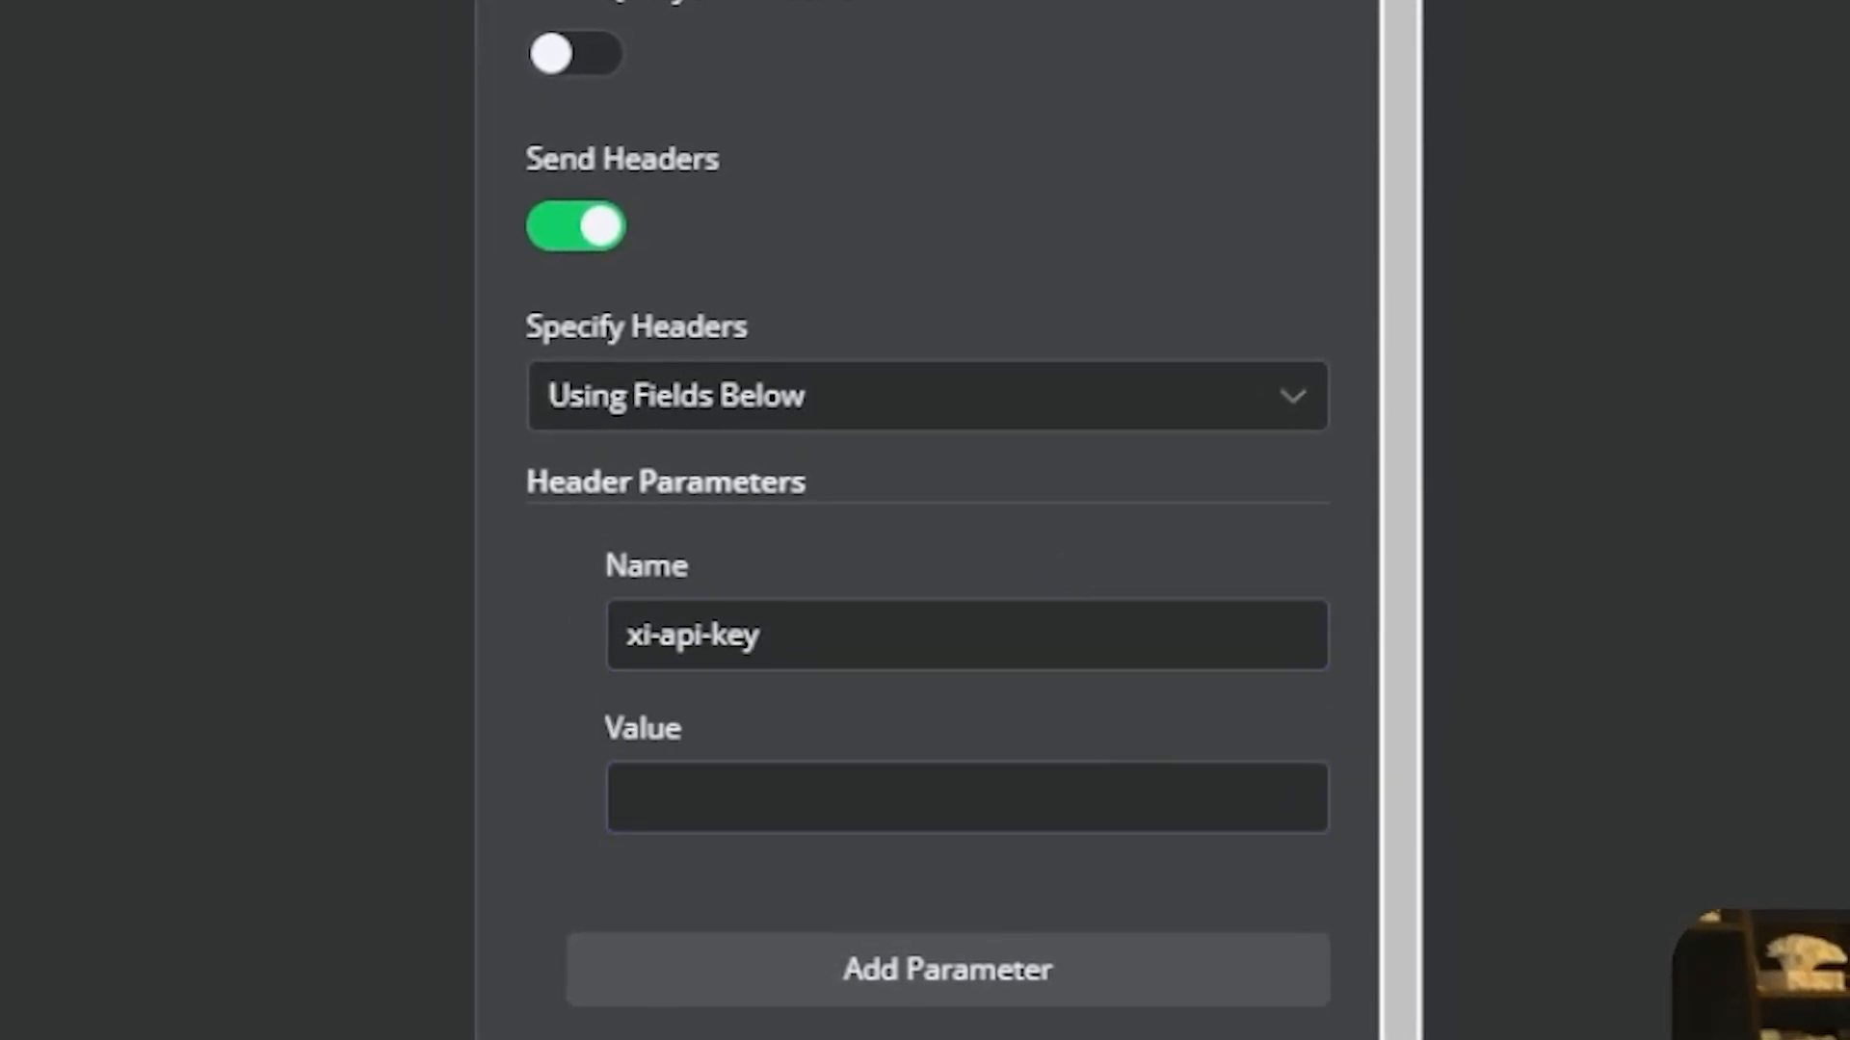
# - Paste the ElevenLabs API key into the xi-api-key header's value
pyautogui.click(732, 818)
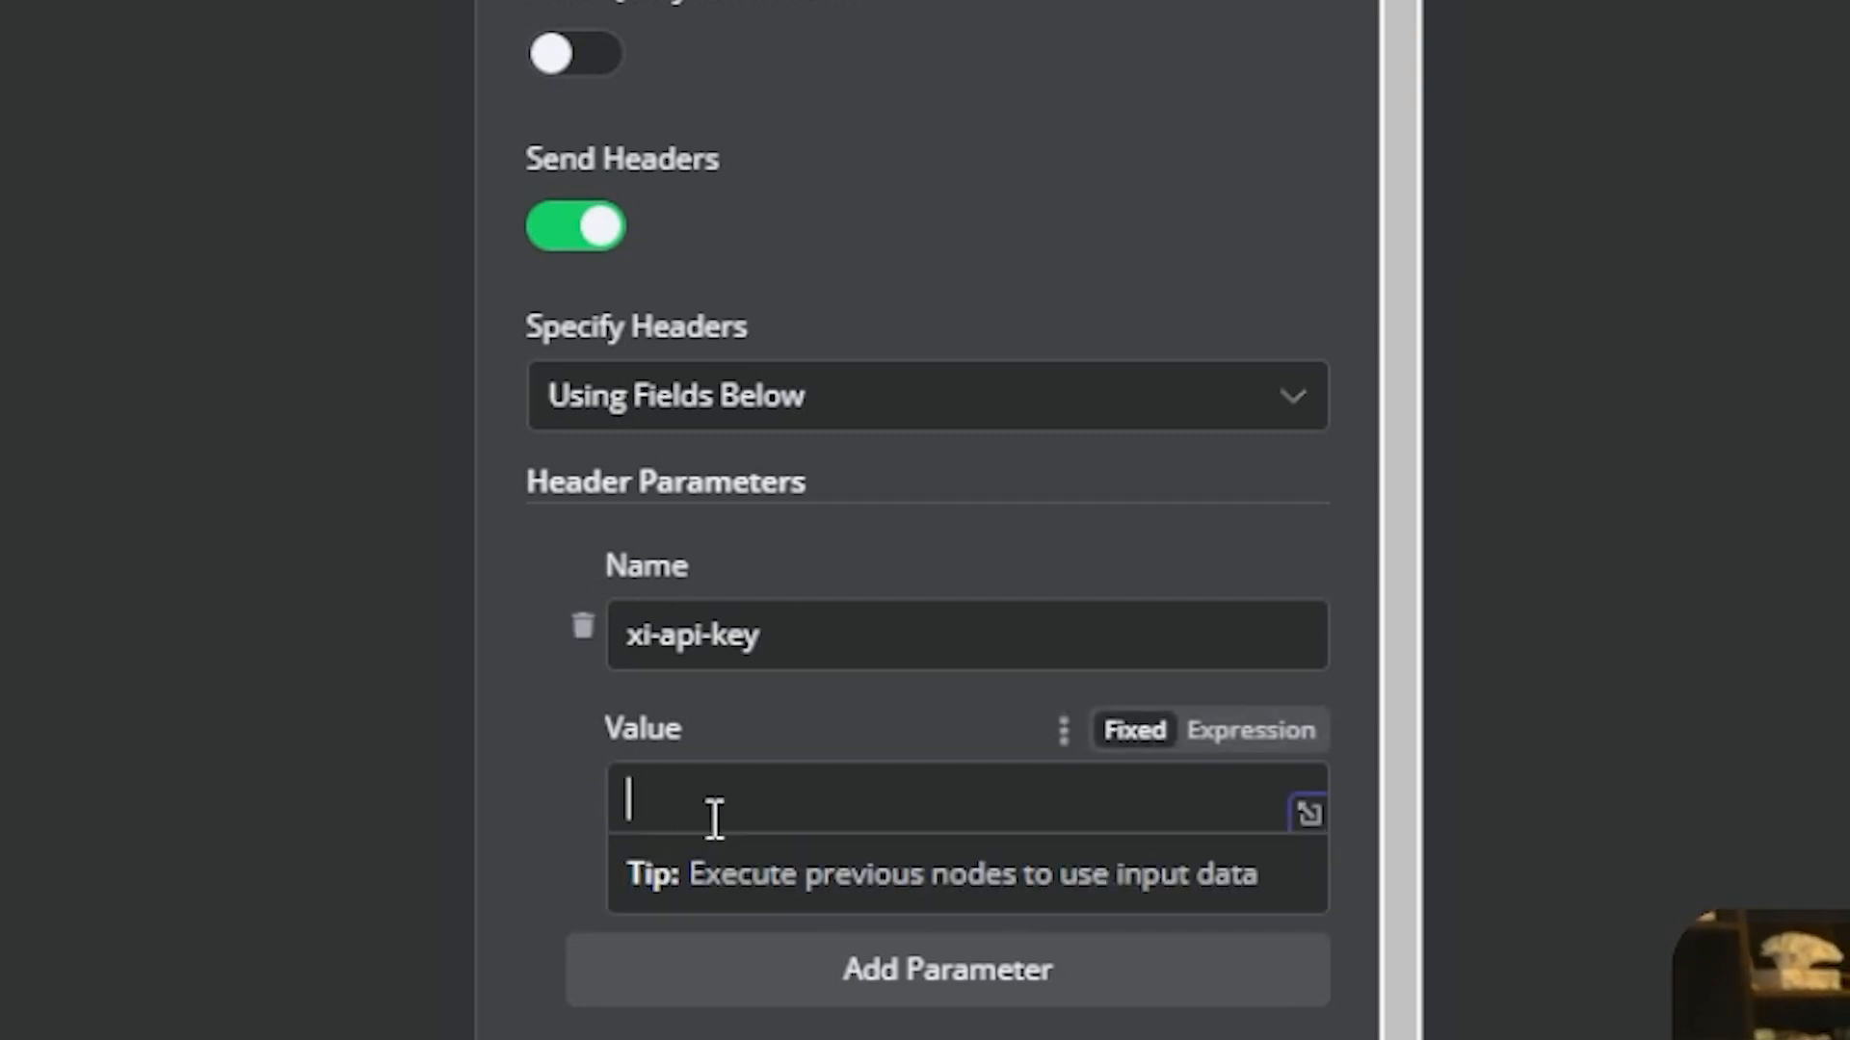
pyautogui.hotkey('ctrl', 'v')
pyautogui.click(554, 857)
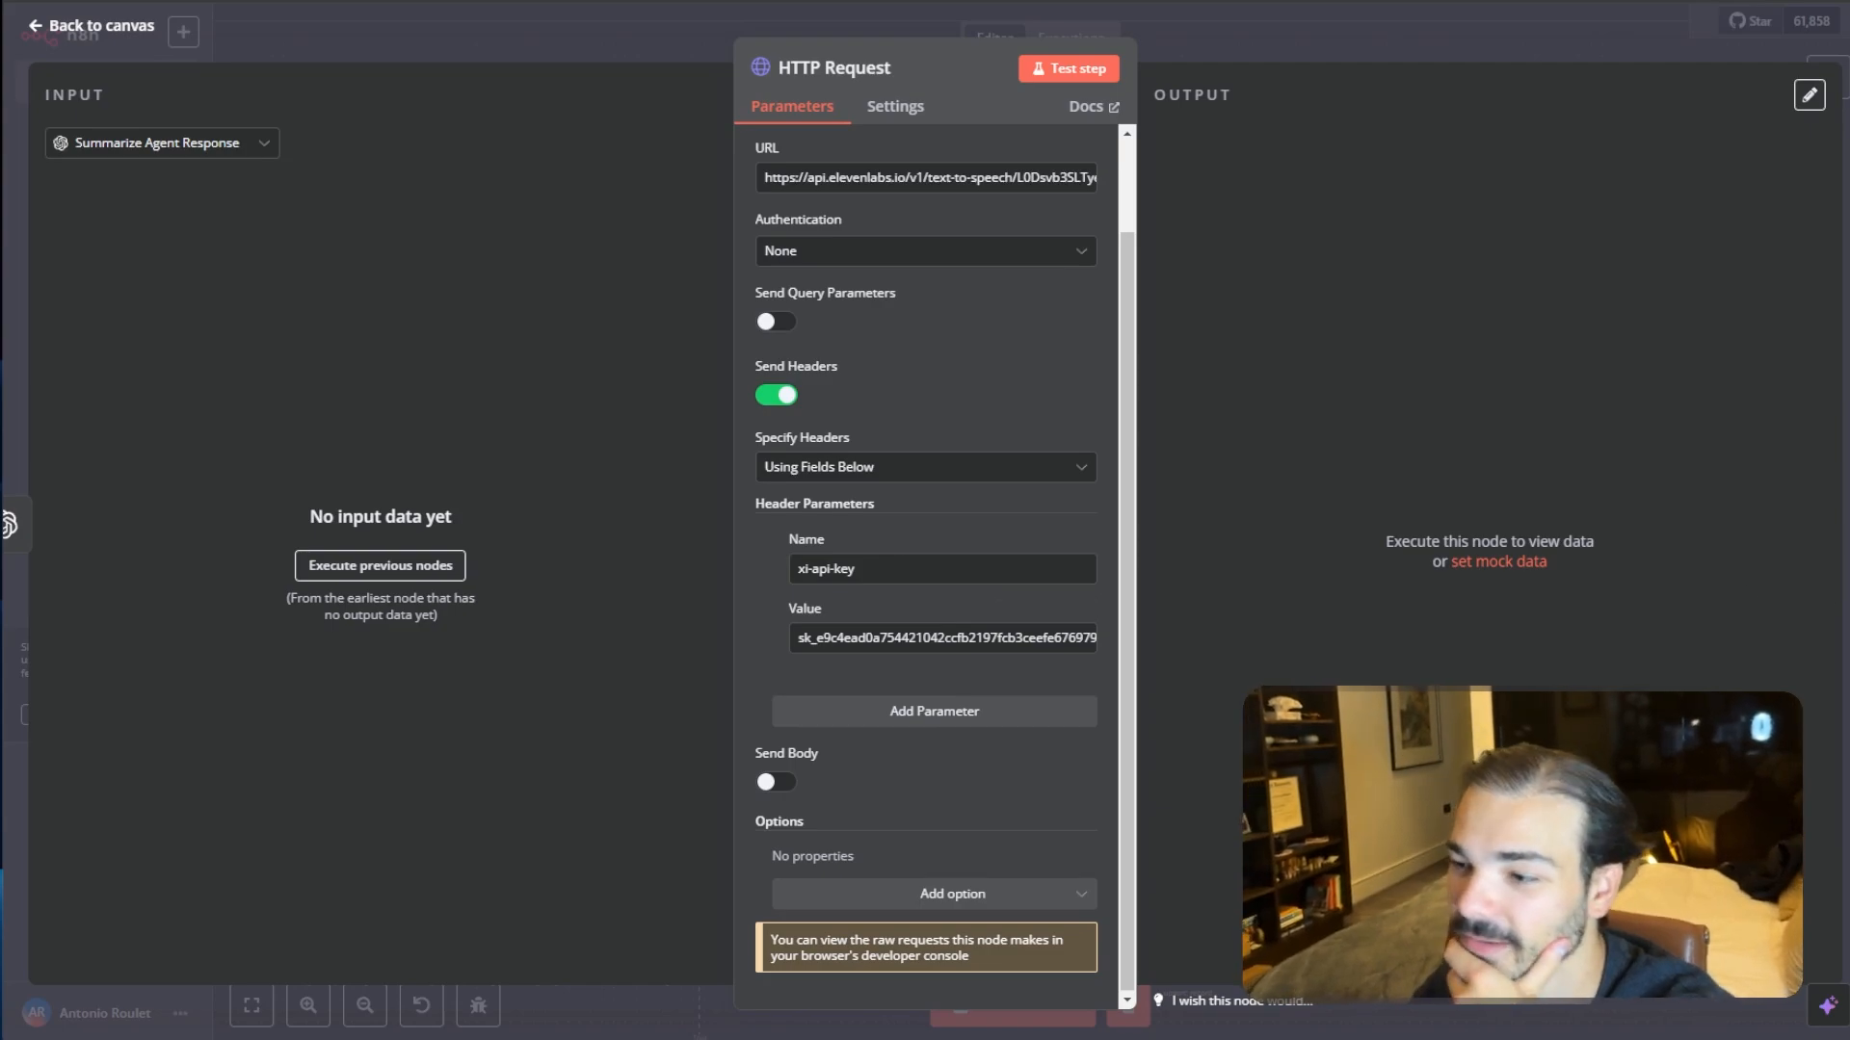
# - Add a second header parameter named Content-Type with the value application/json
pyautogui.click(878, 712)
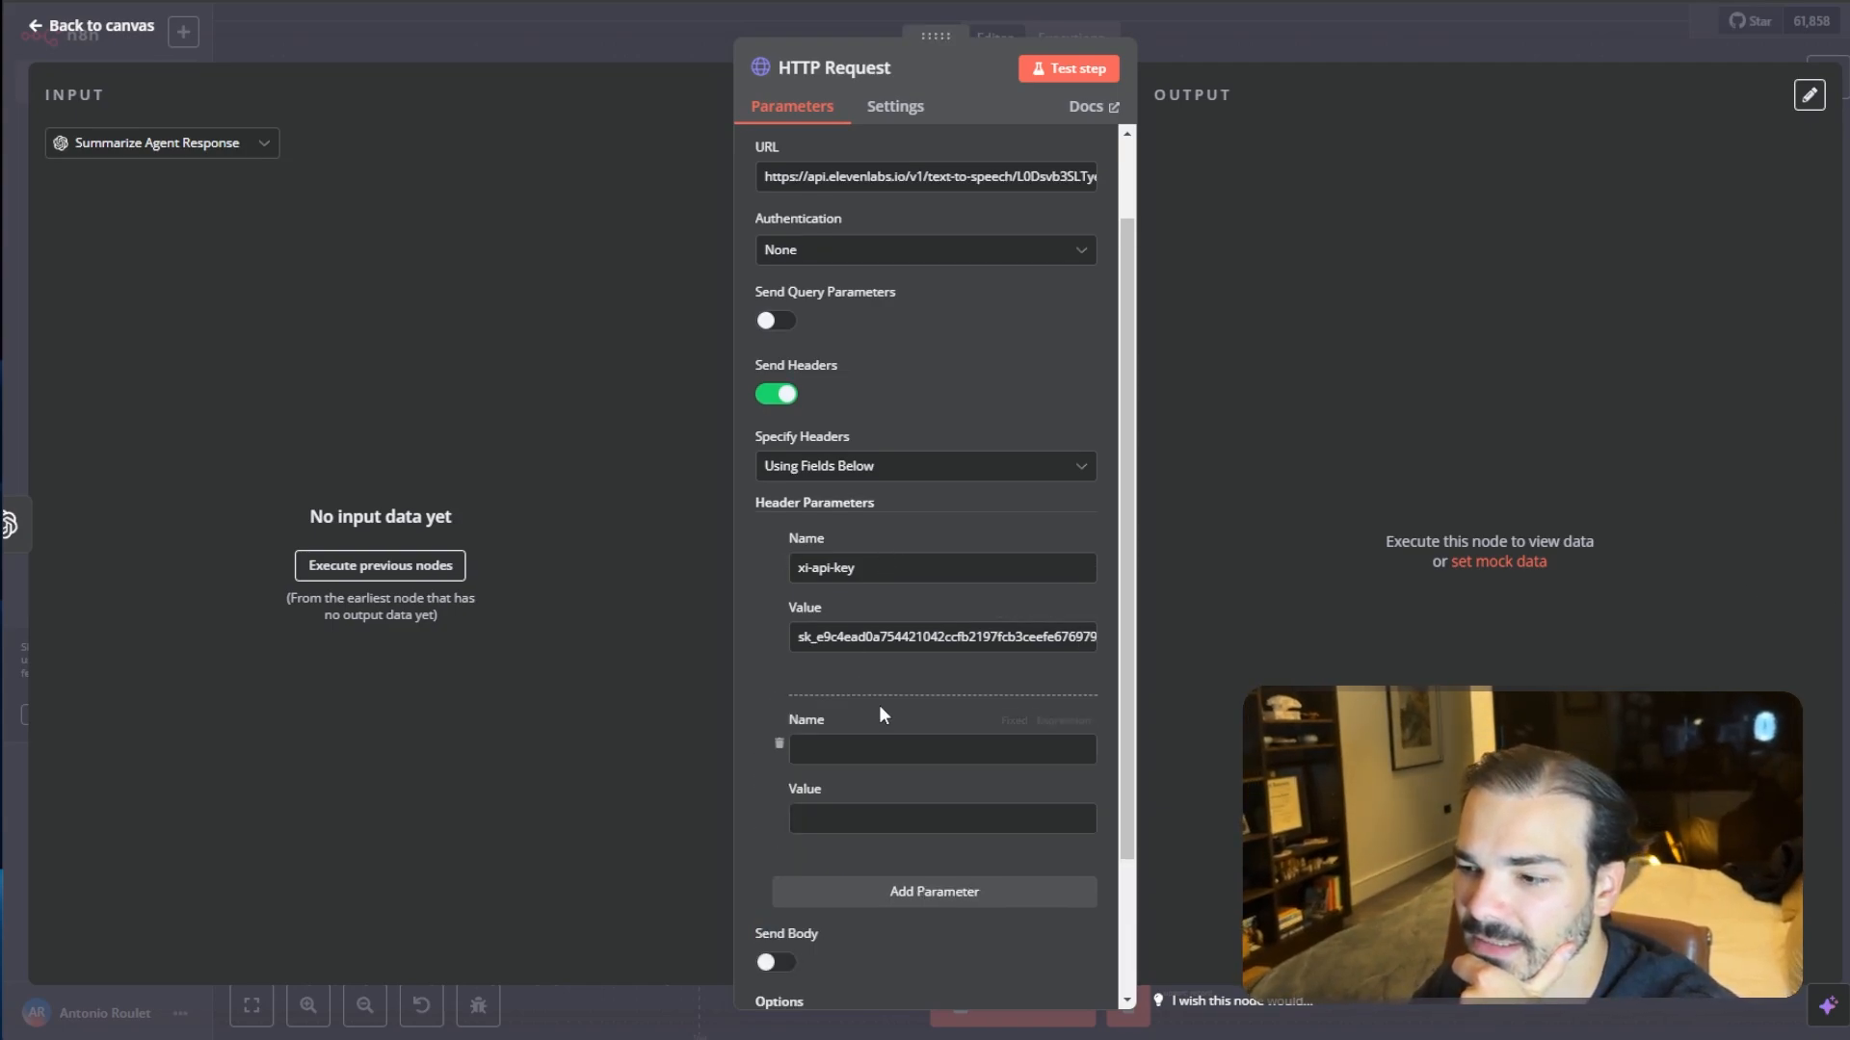
pyautogui.click(861, 748)
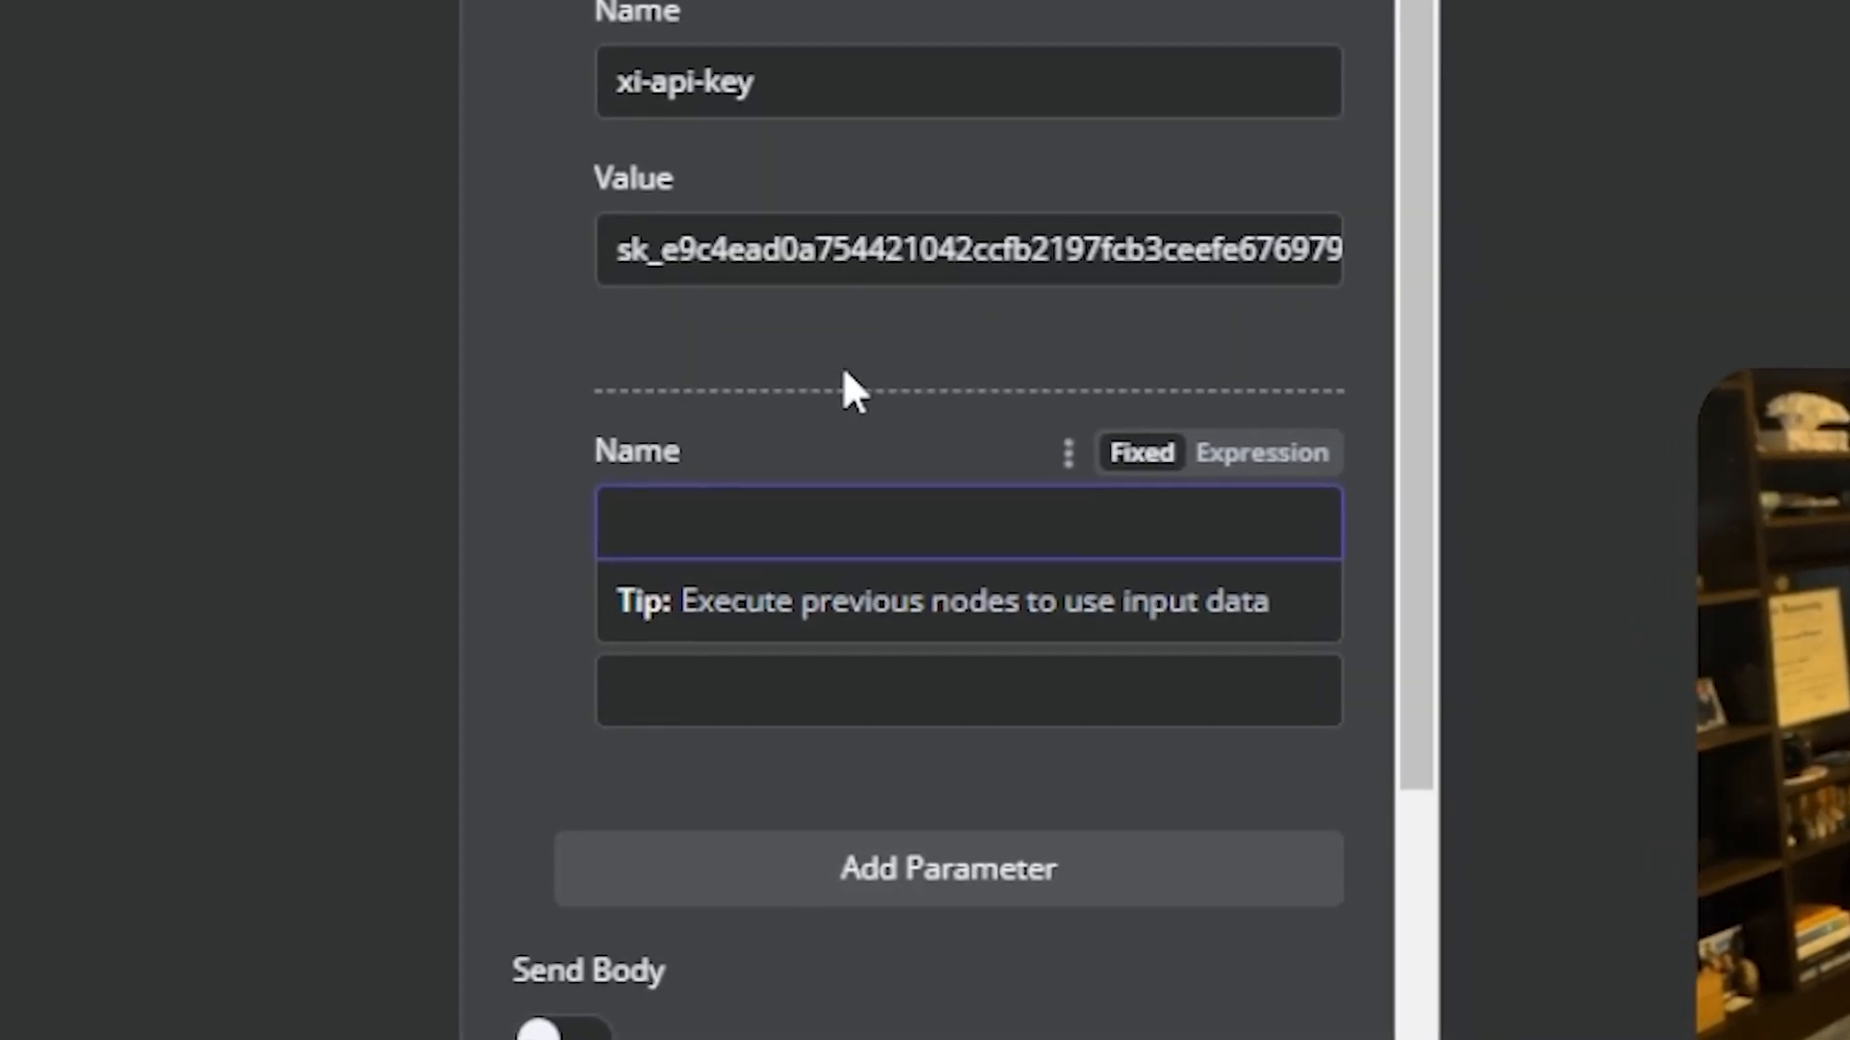
pyautogui.write('Content-')
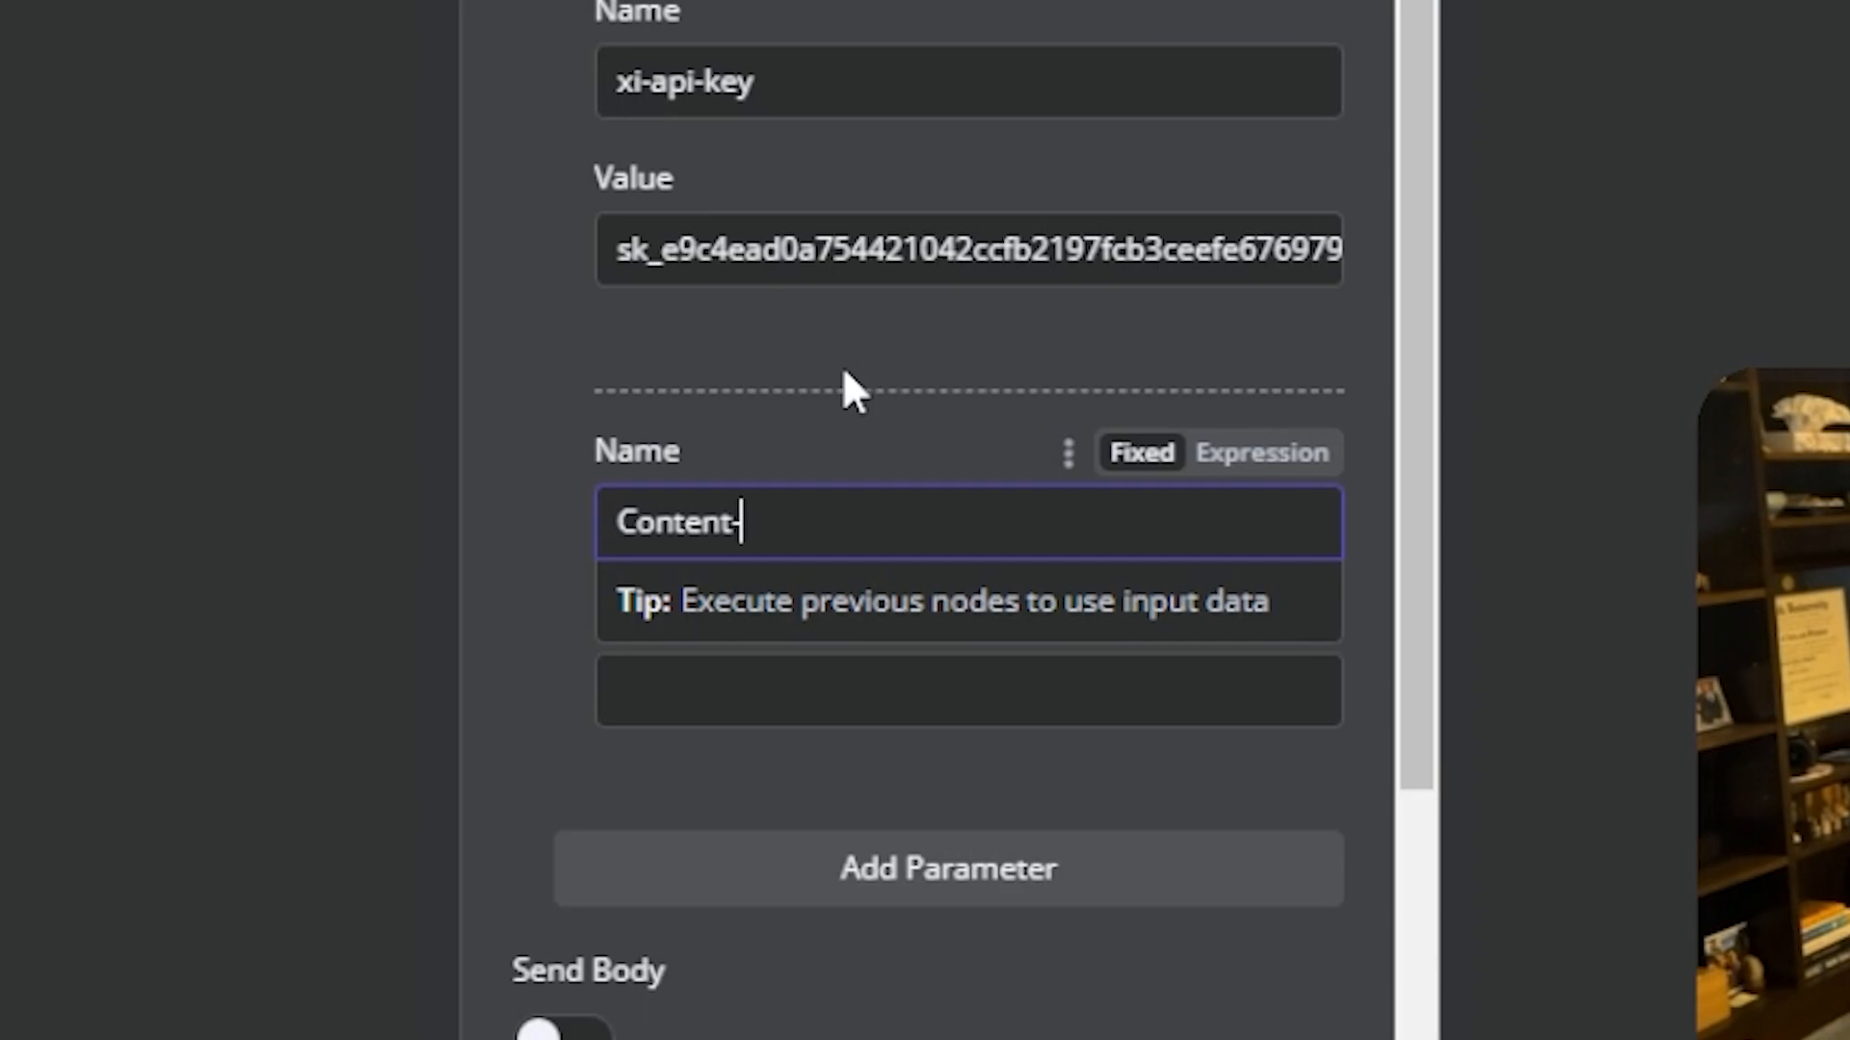
pyautogui.write('Type')
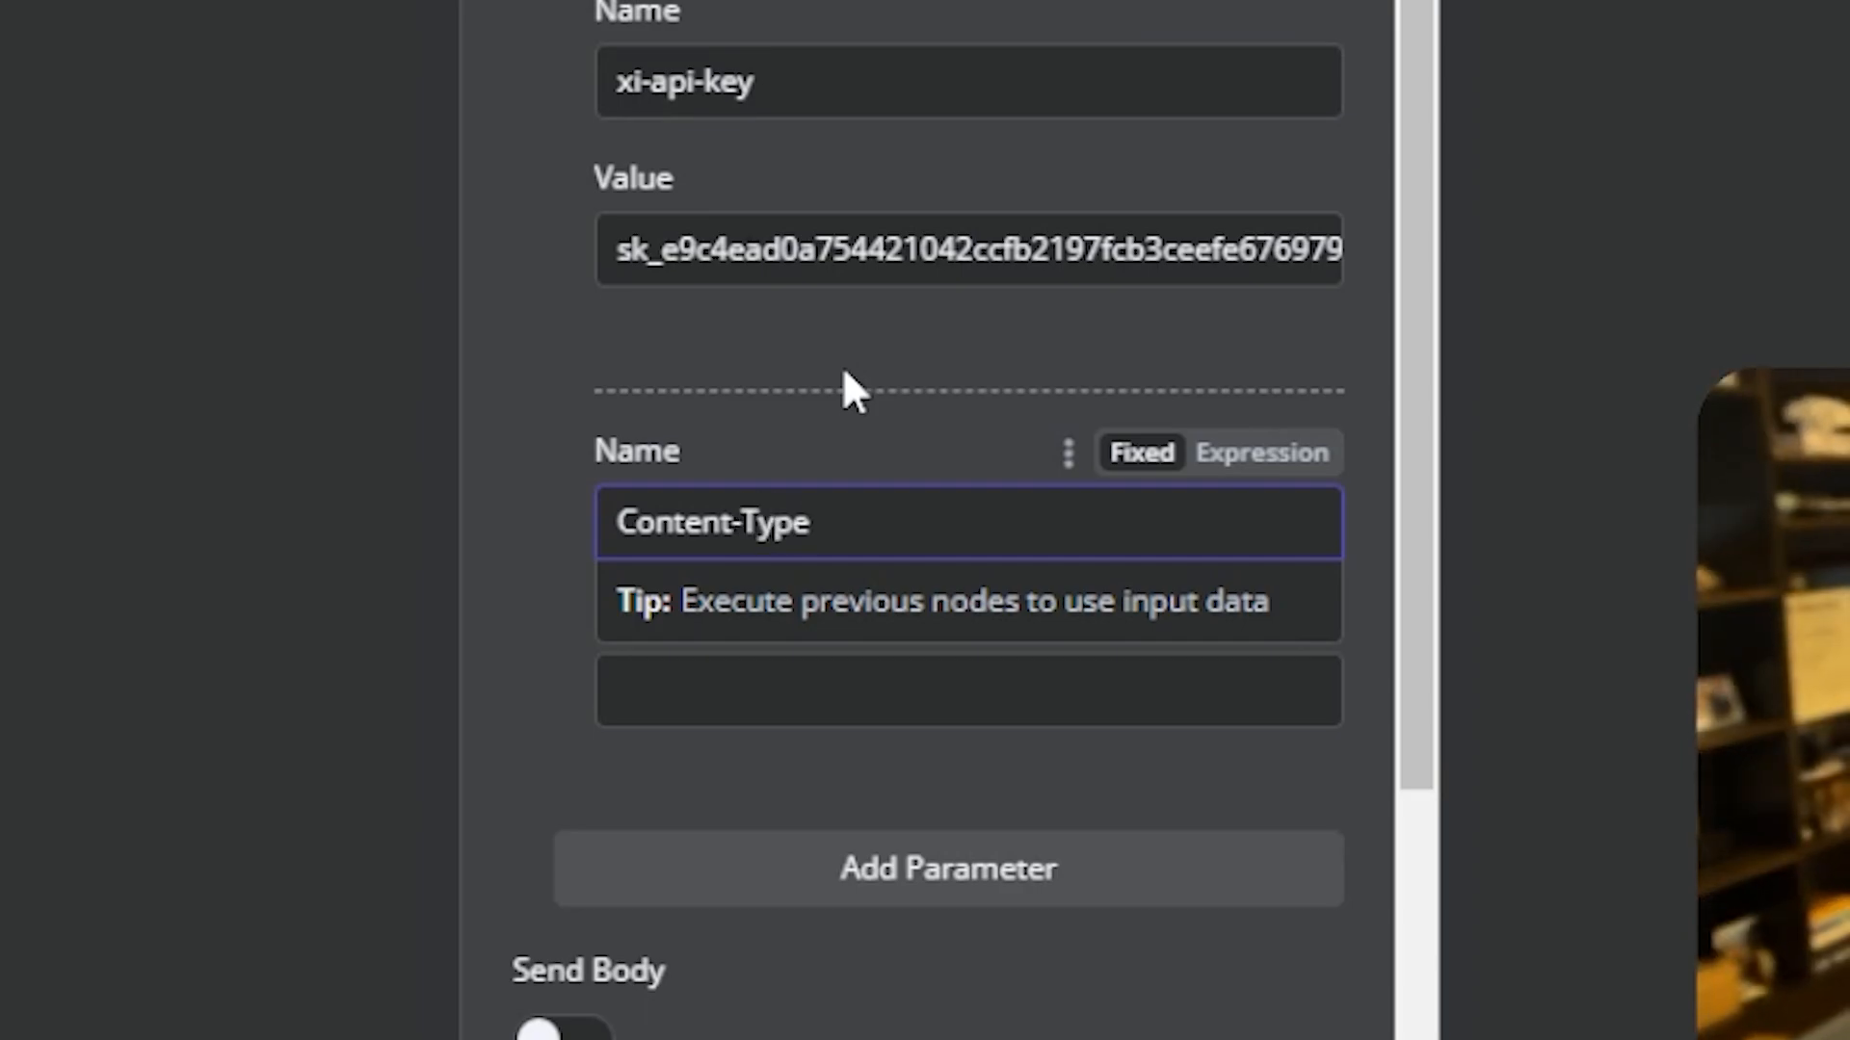
pyautogui.click(844, 374)
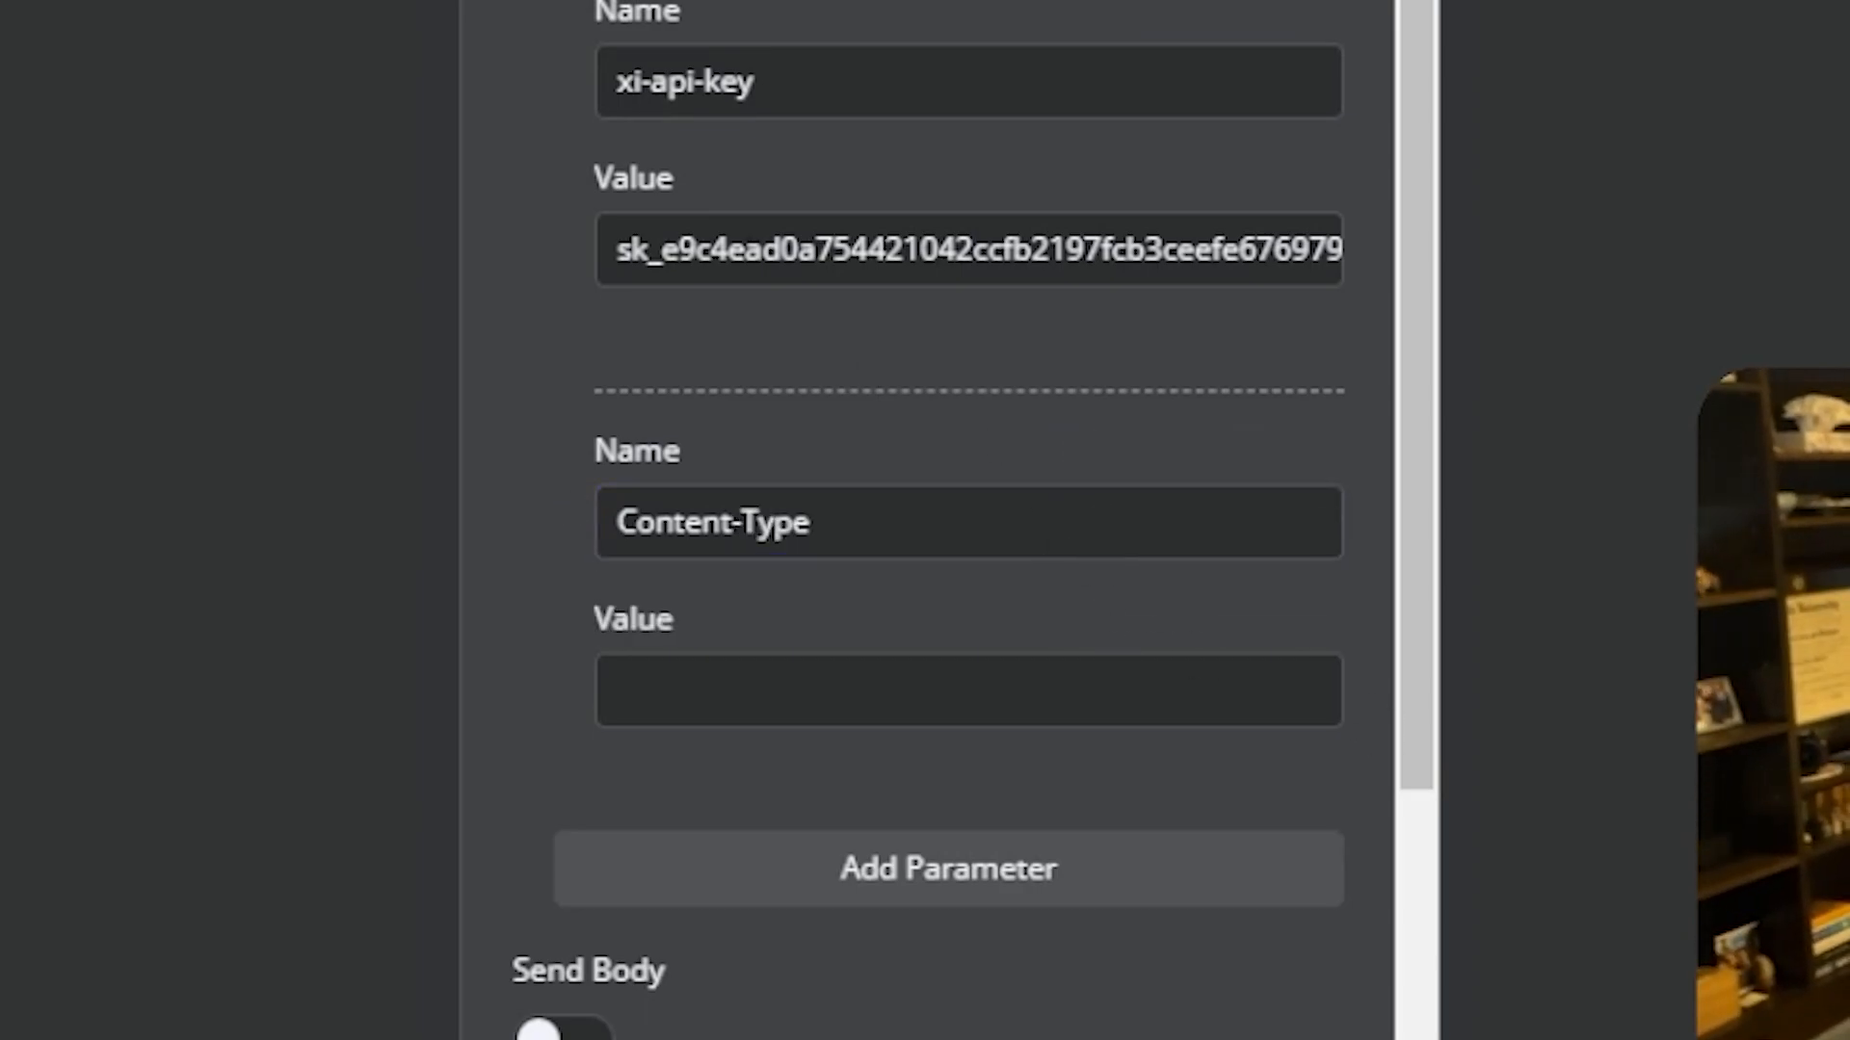
pyautogui.click(768, 719)
pyautogui.write('application/json')
pyautogui.click(624, 614)
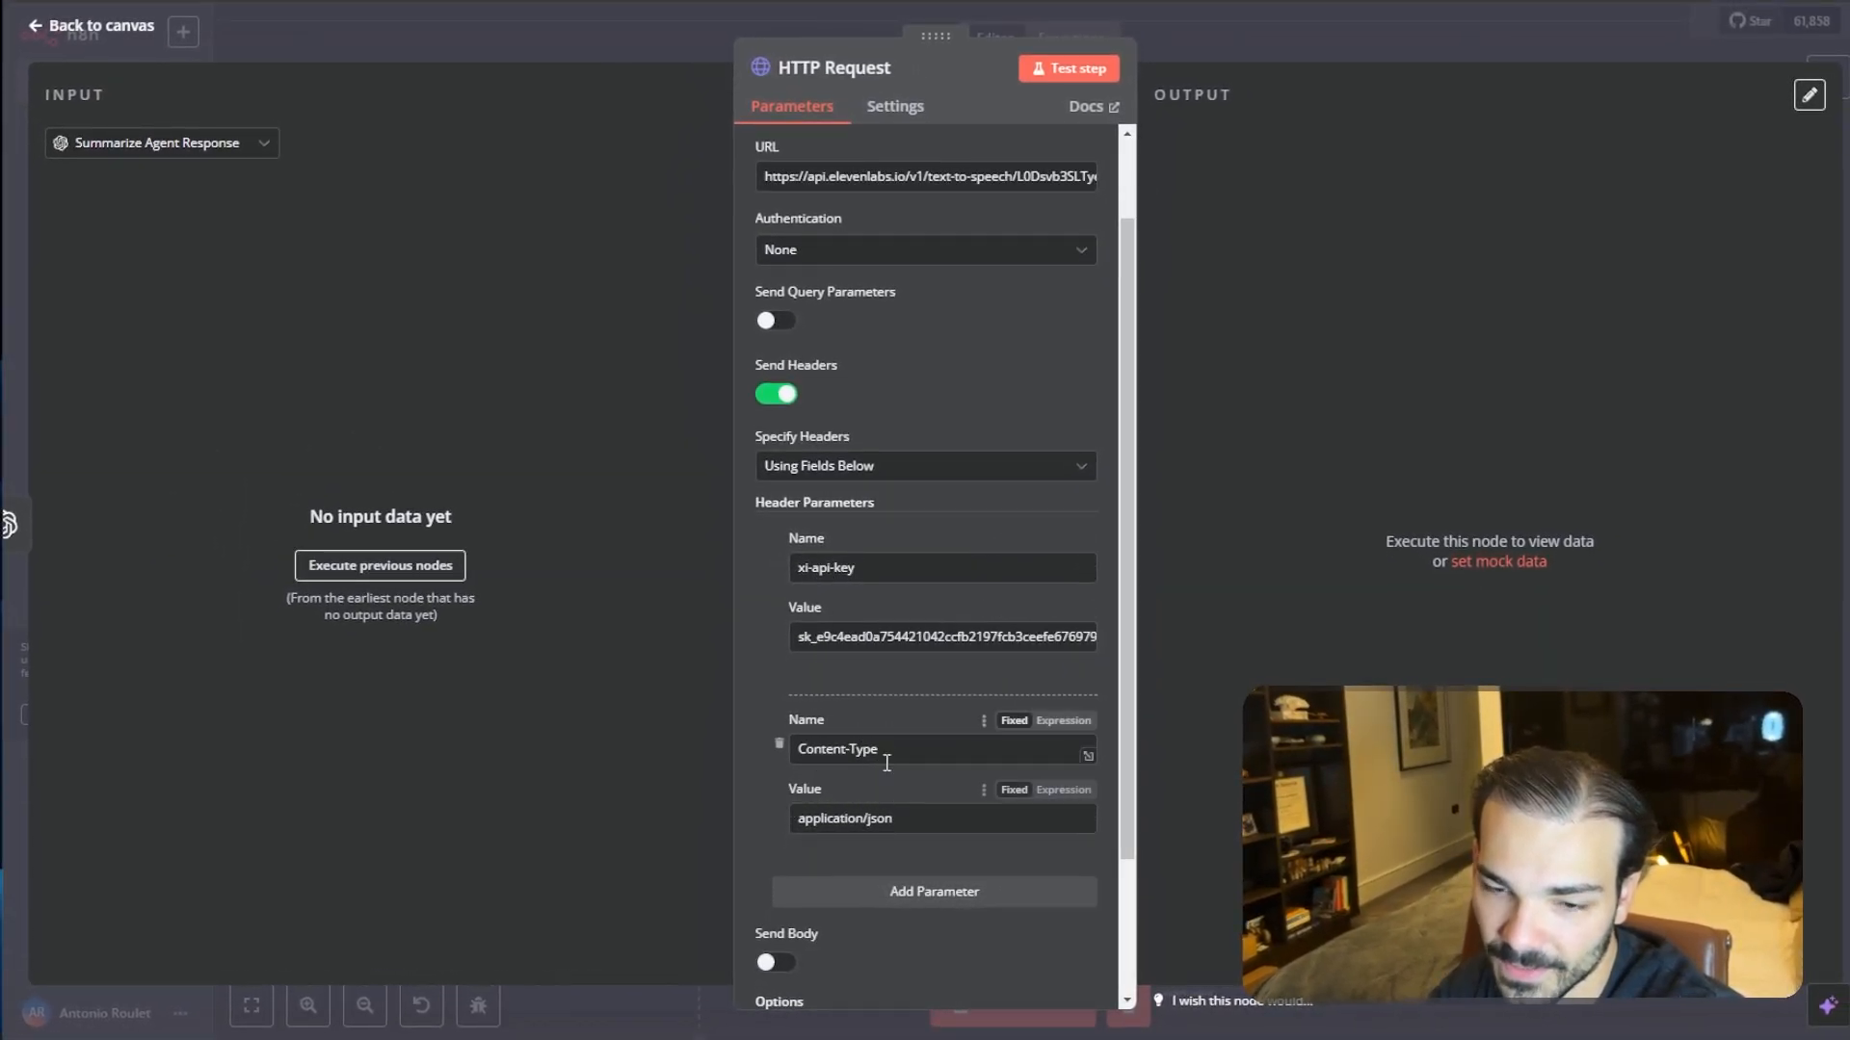
# - Enable Send Body and choose to specify the body using JSON
pyautogui.scroll(-3, 852, 772)
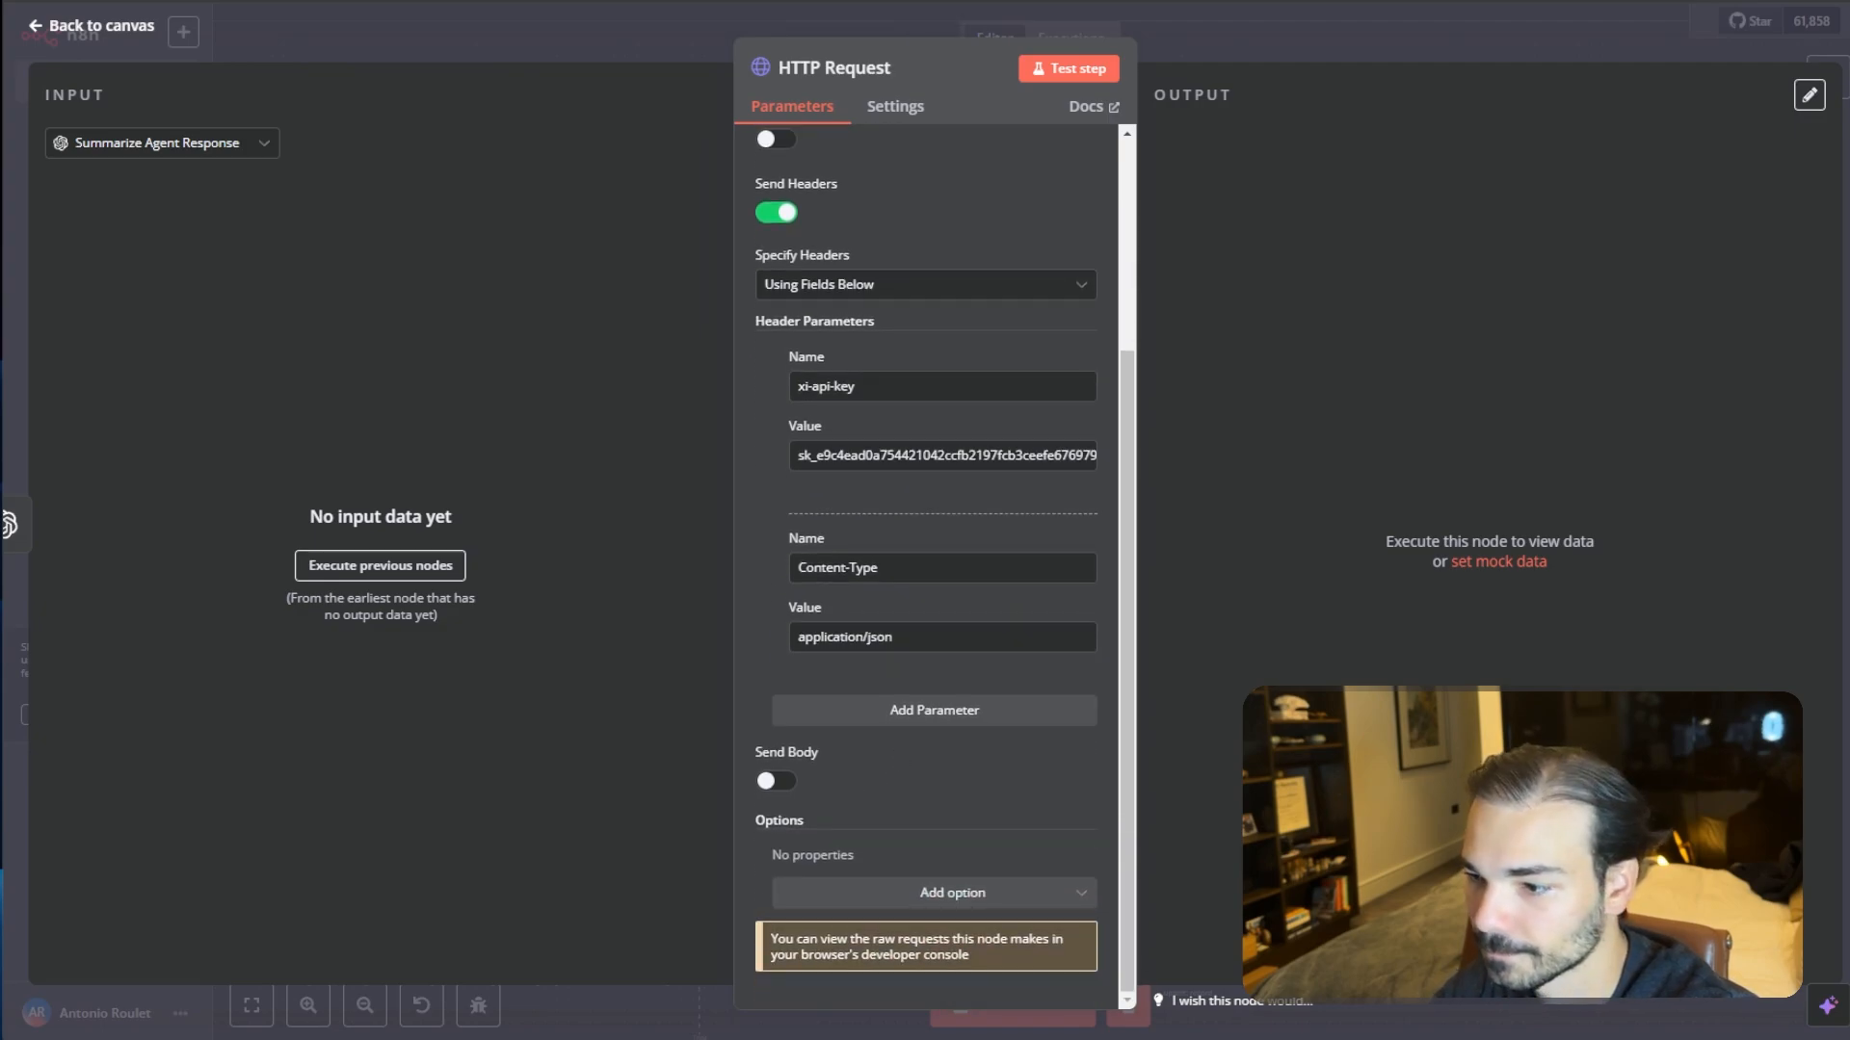
pyautogui.click(777, 782)
pyautogui.scroll(-3, 867, 759)
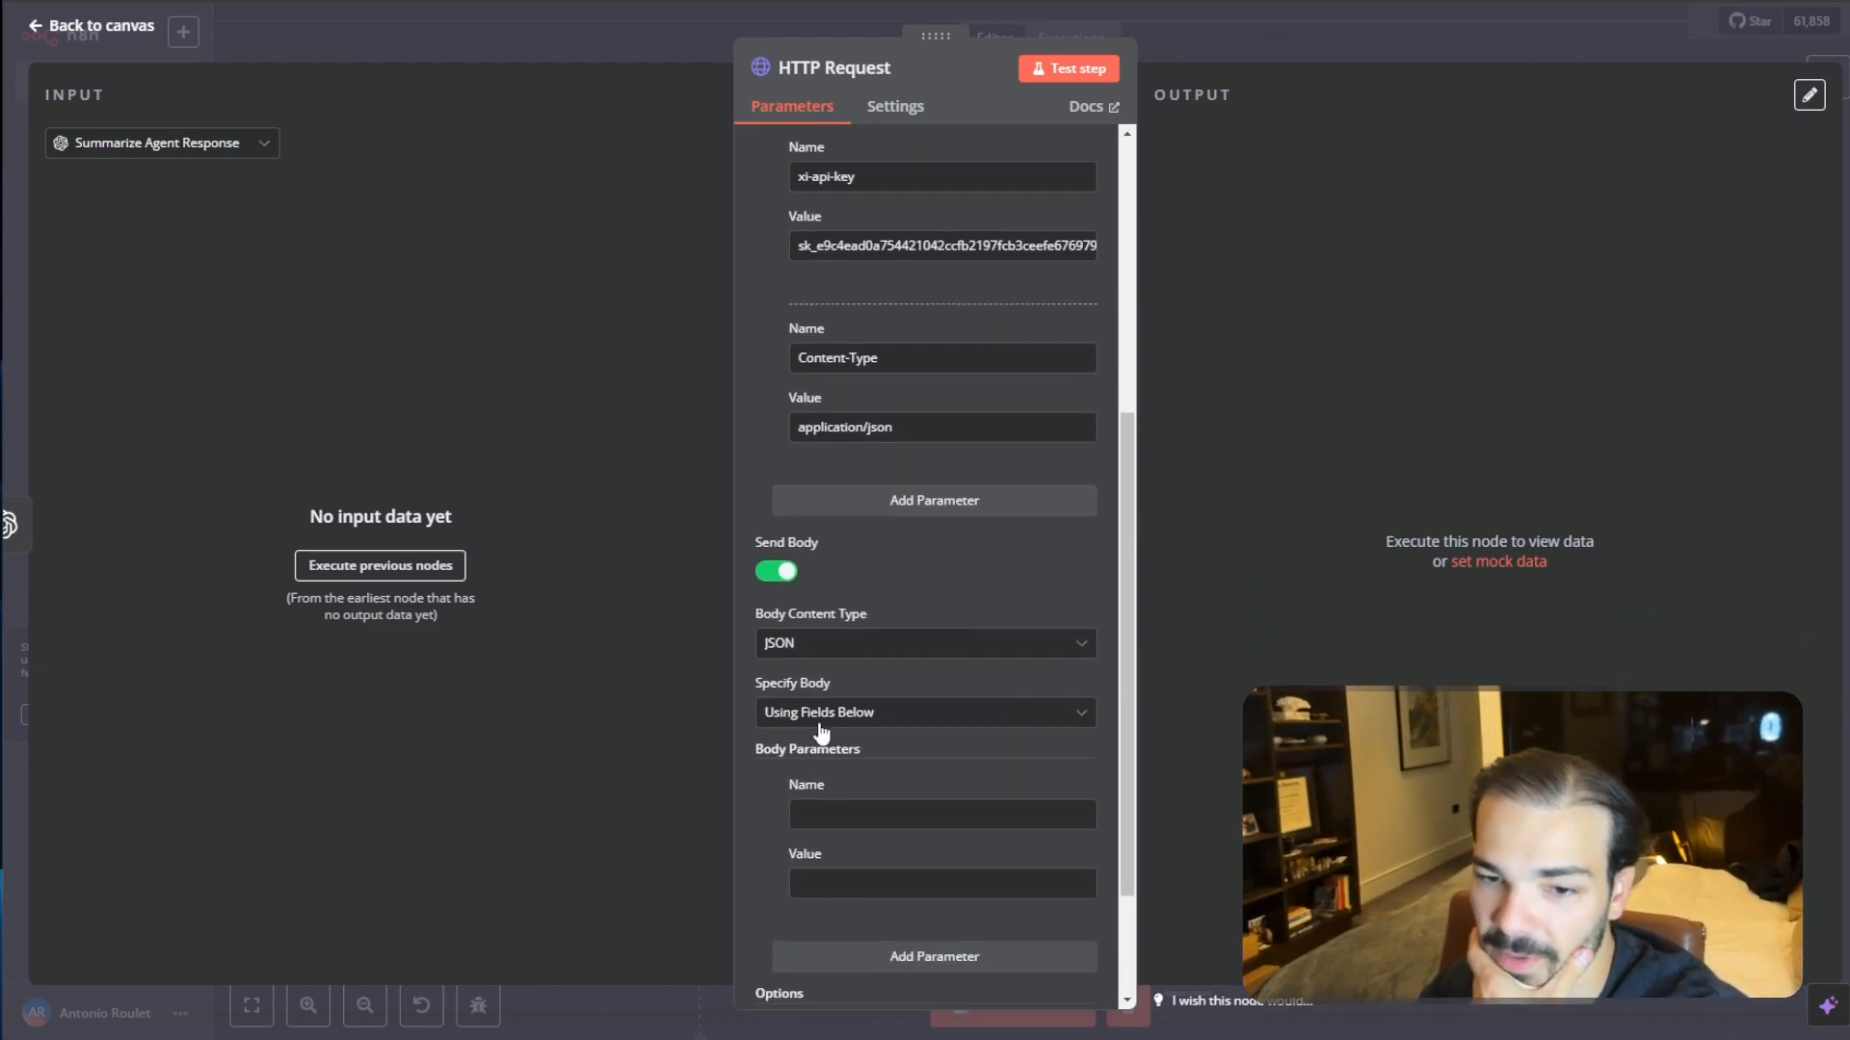
pyautogui.click(830, 735)
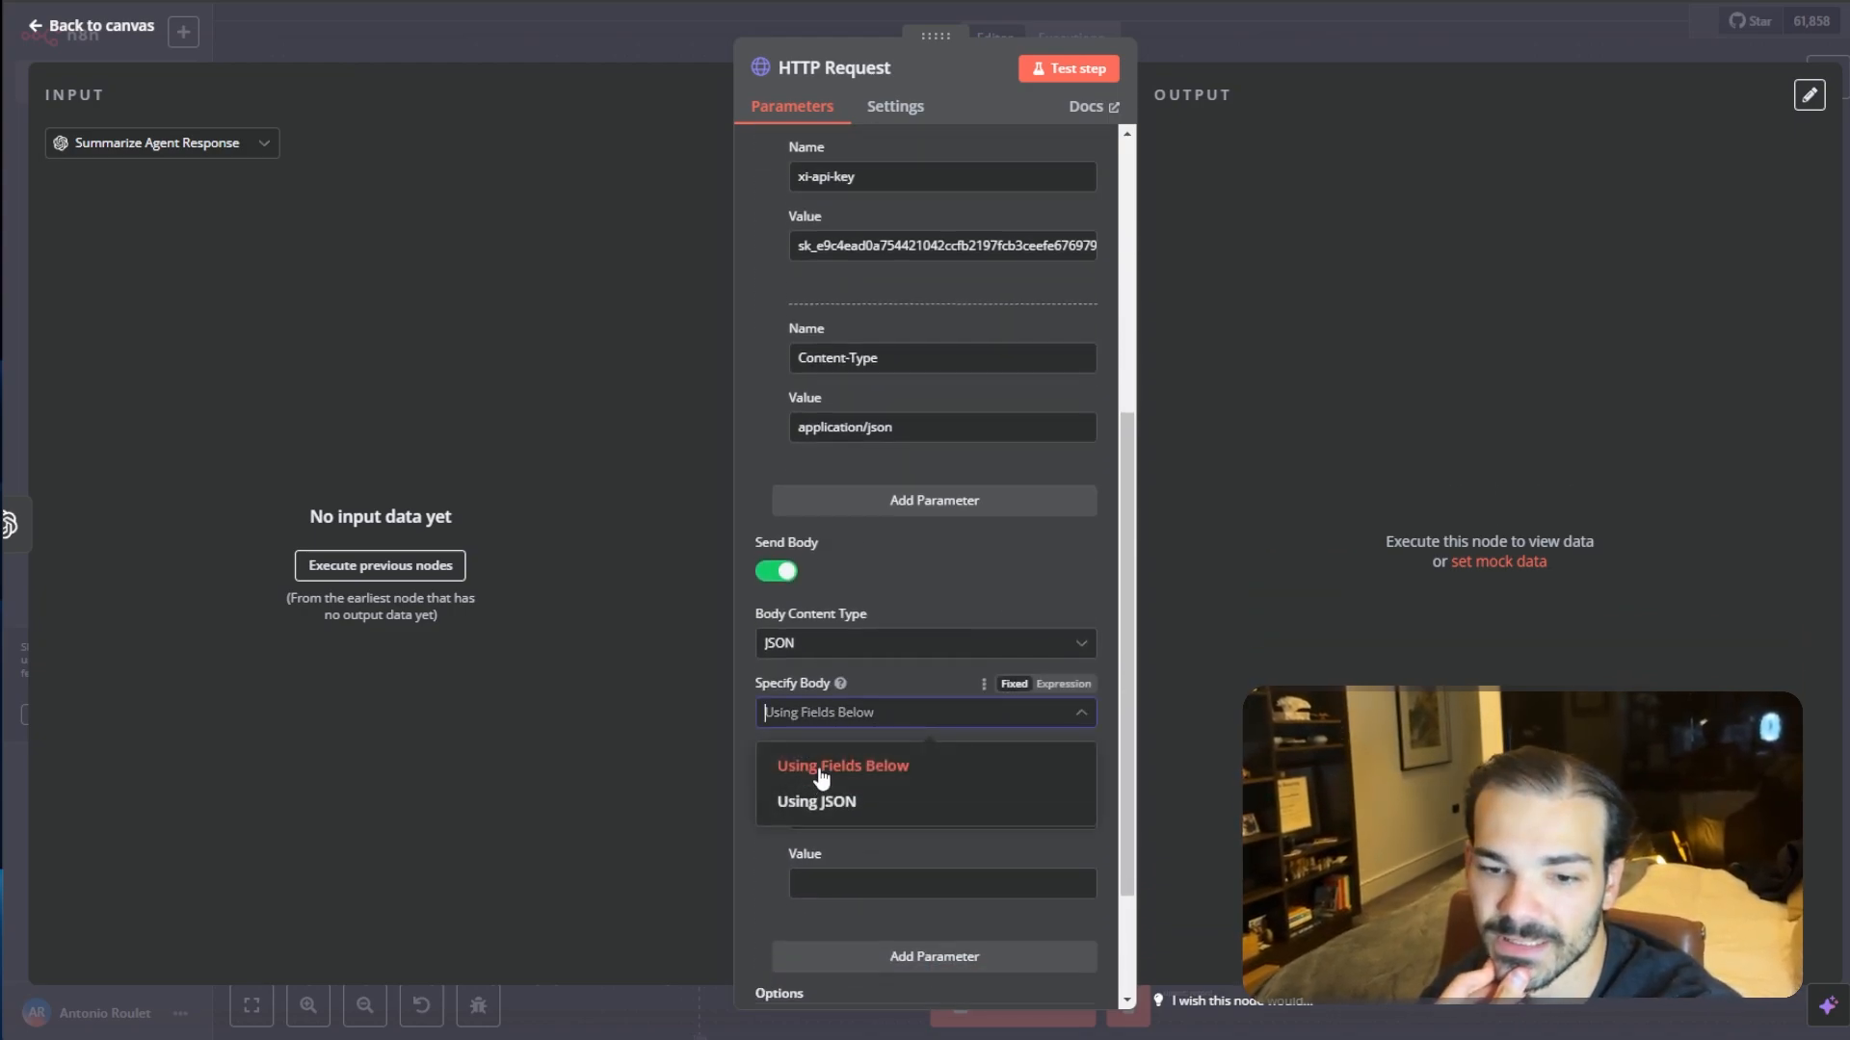
pyautogui.click(827, 801)
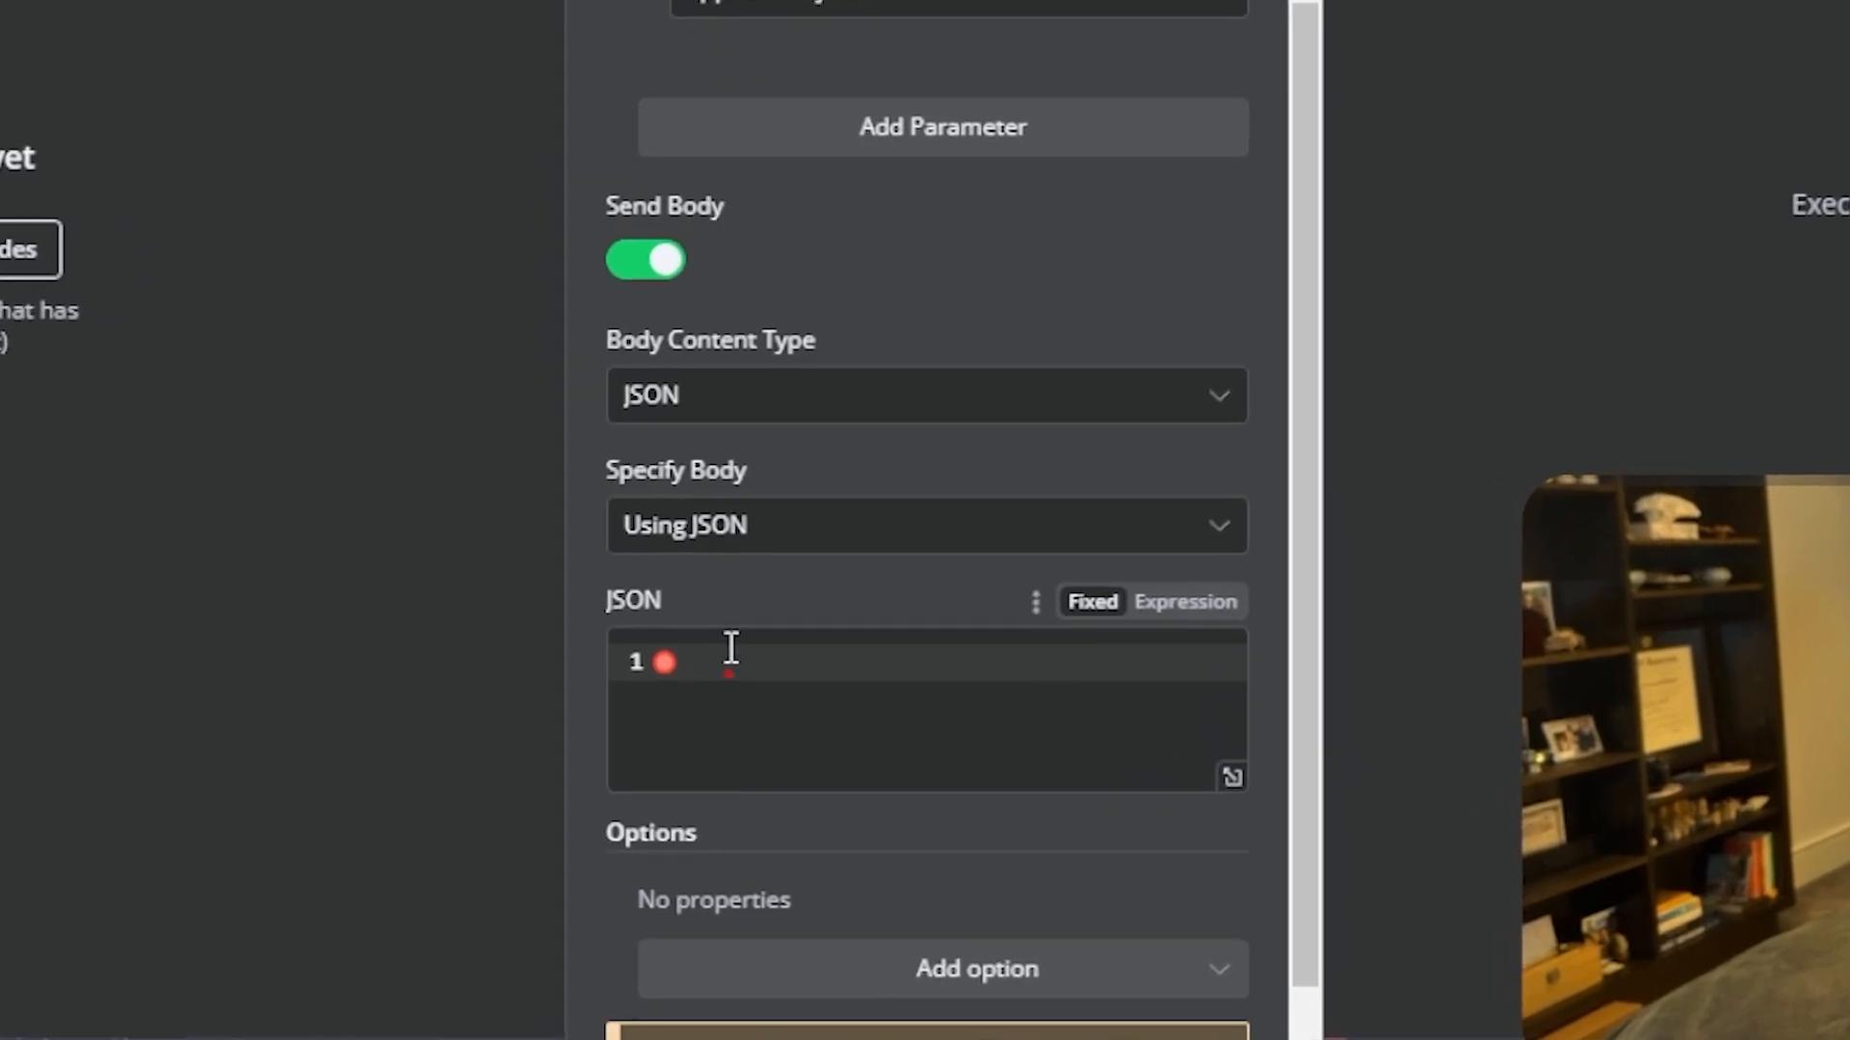
# - Paste a JSON body whose "text" field is the stringified $json.message.content with surrounding quotes removed
pyautogui.click(820, 788)
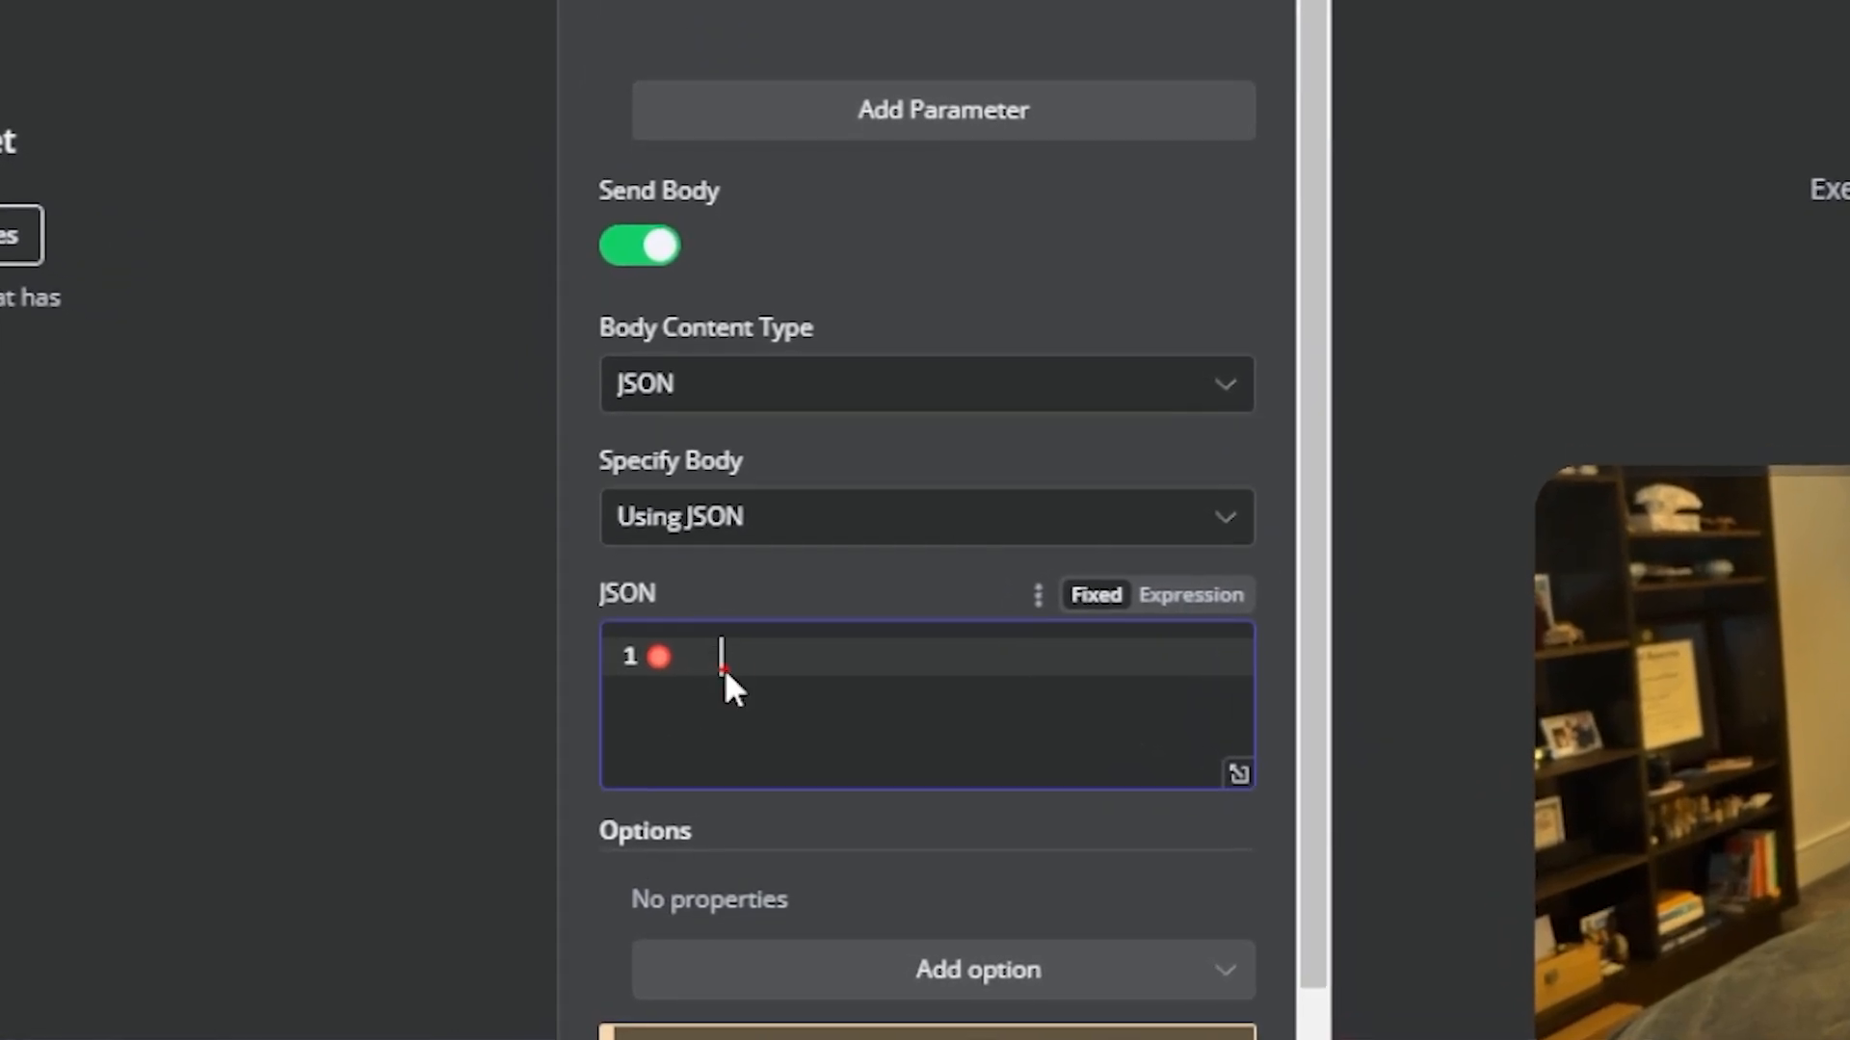
pyautogui.write('{   "text": "{{ JSON.stringify($json.message.content).replace(/(^\\"|\\"$)/g, \'\') }}" }')
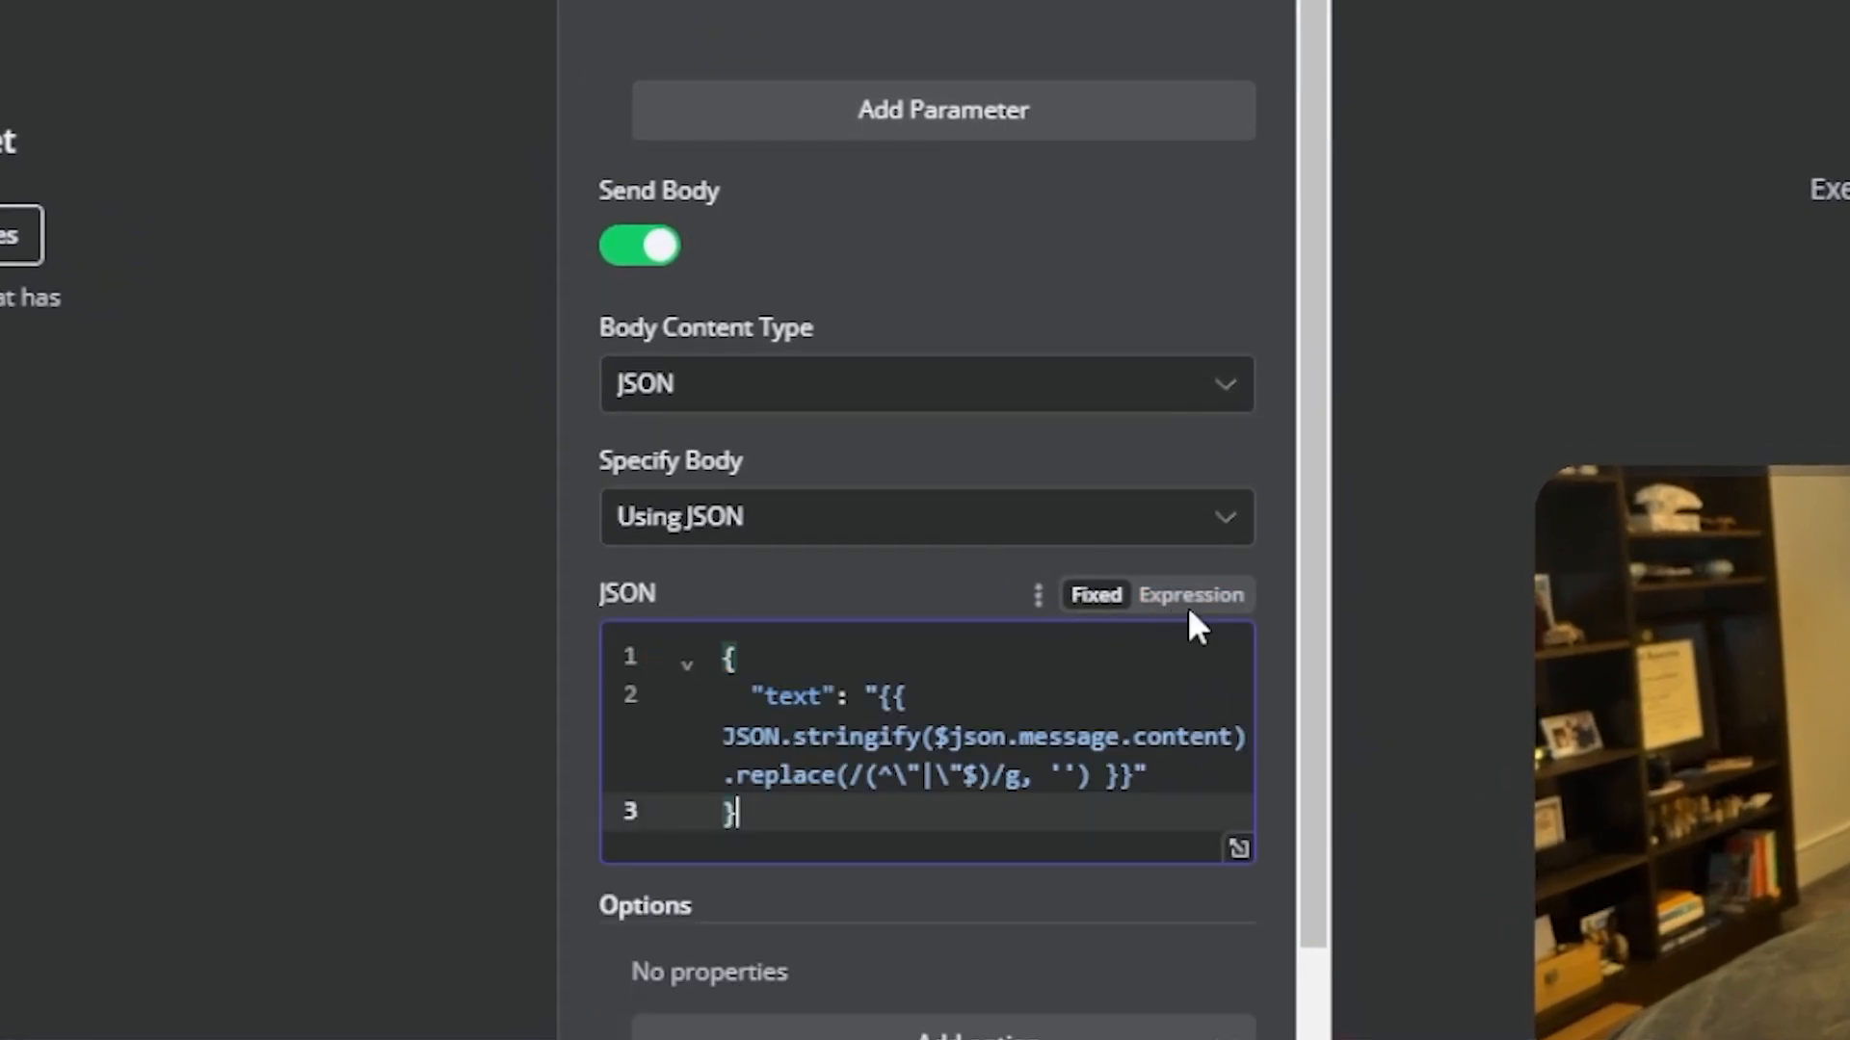
pyautogui.click(1193, 608)
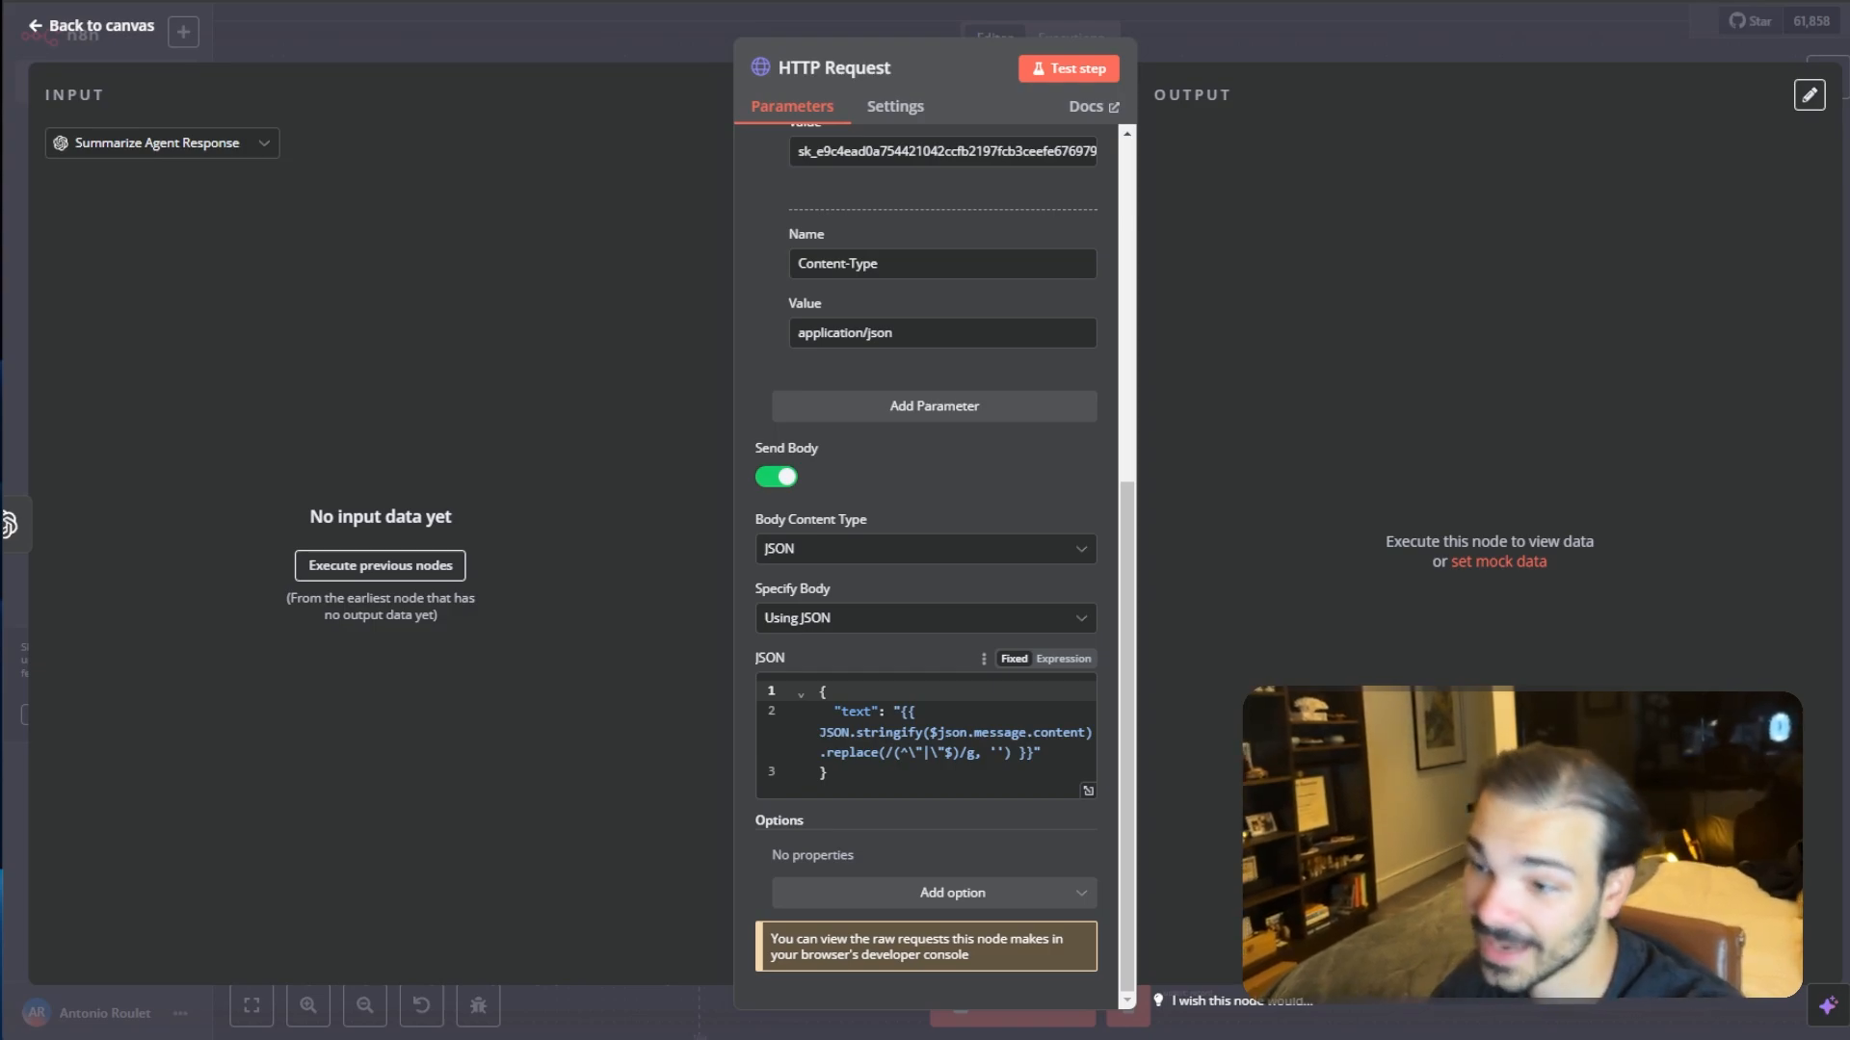
# - Add a Telegram node with the Send Audio message action after the Voice Response node
pyautogui.hotkey('alt', 'Tab')
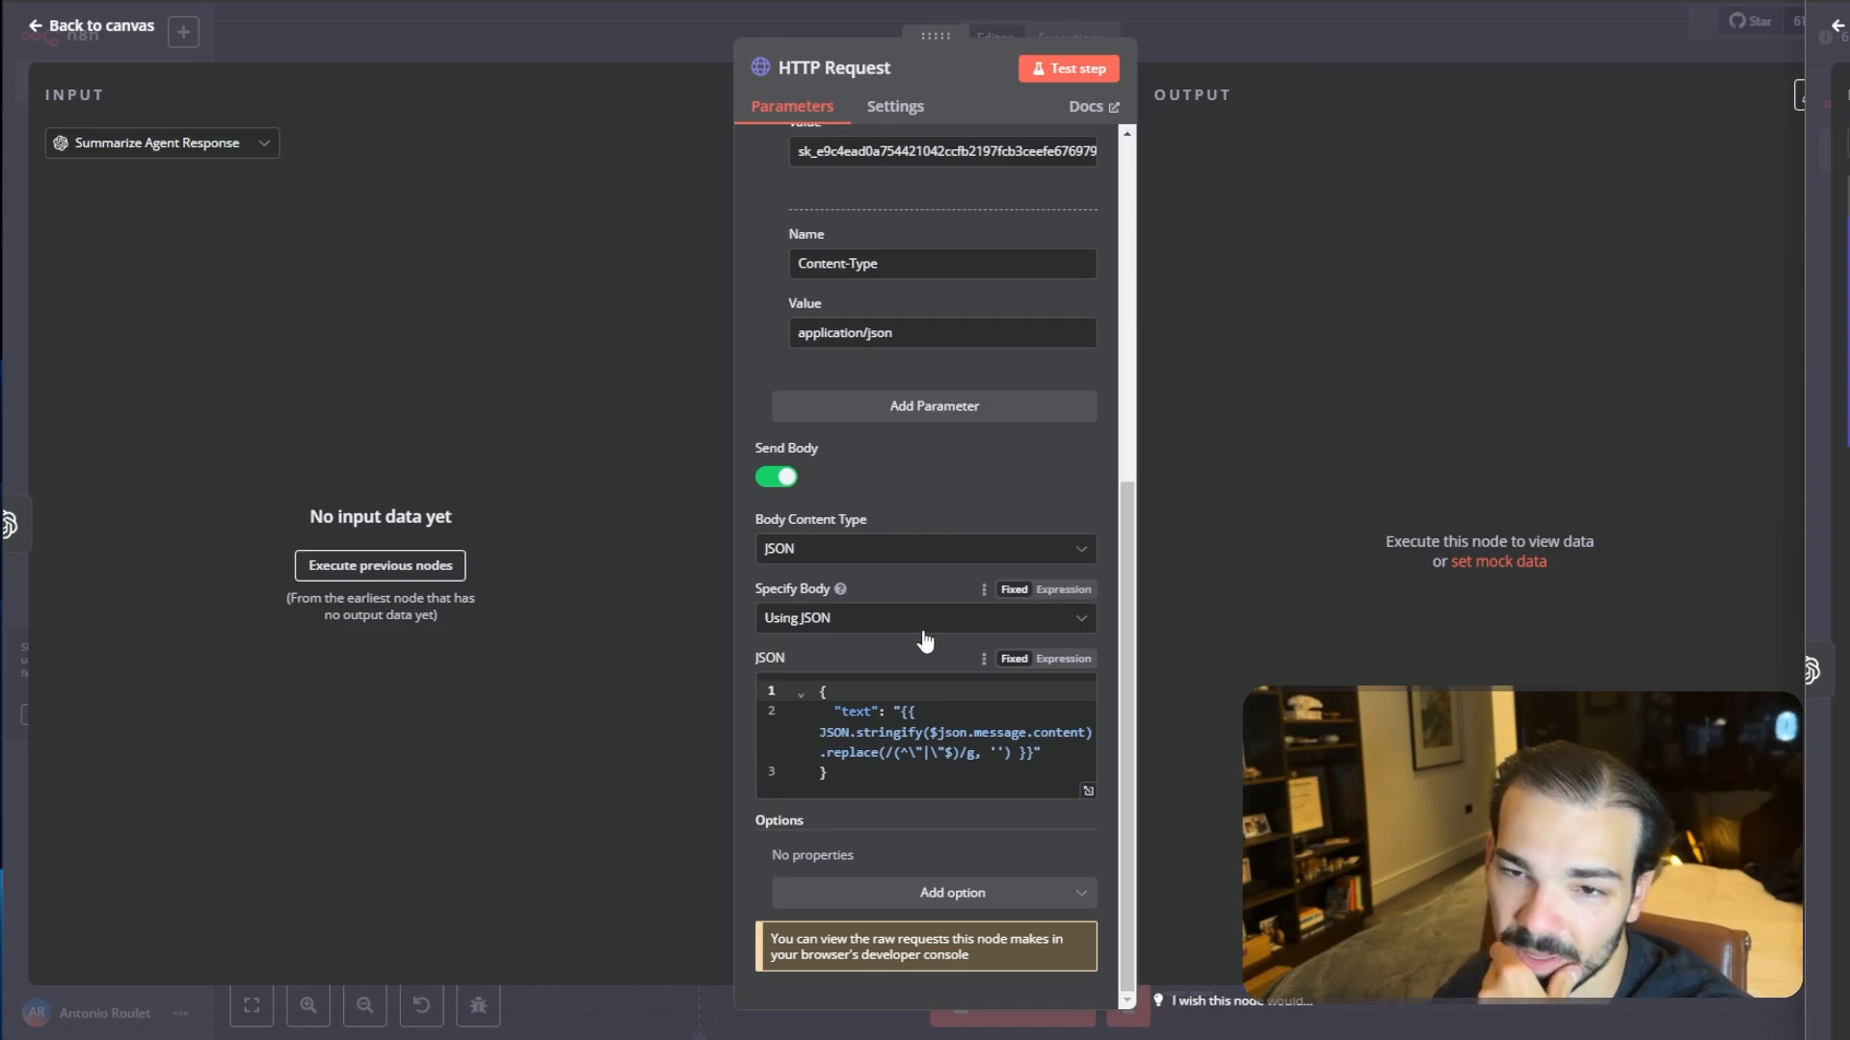
pyautogui.scroll(3, 925, 631)
pyautogui.click(1433, 36)
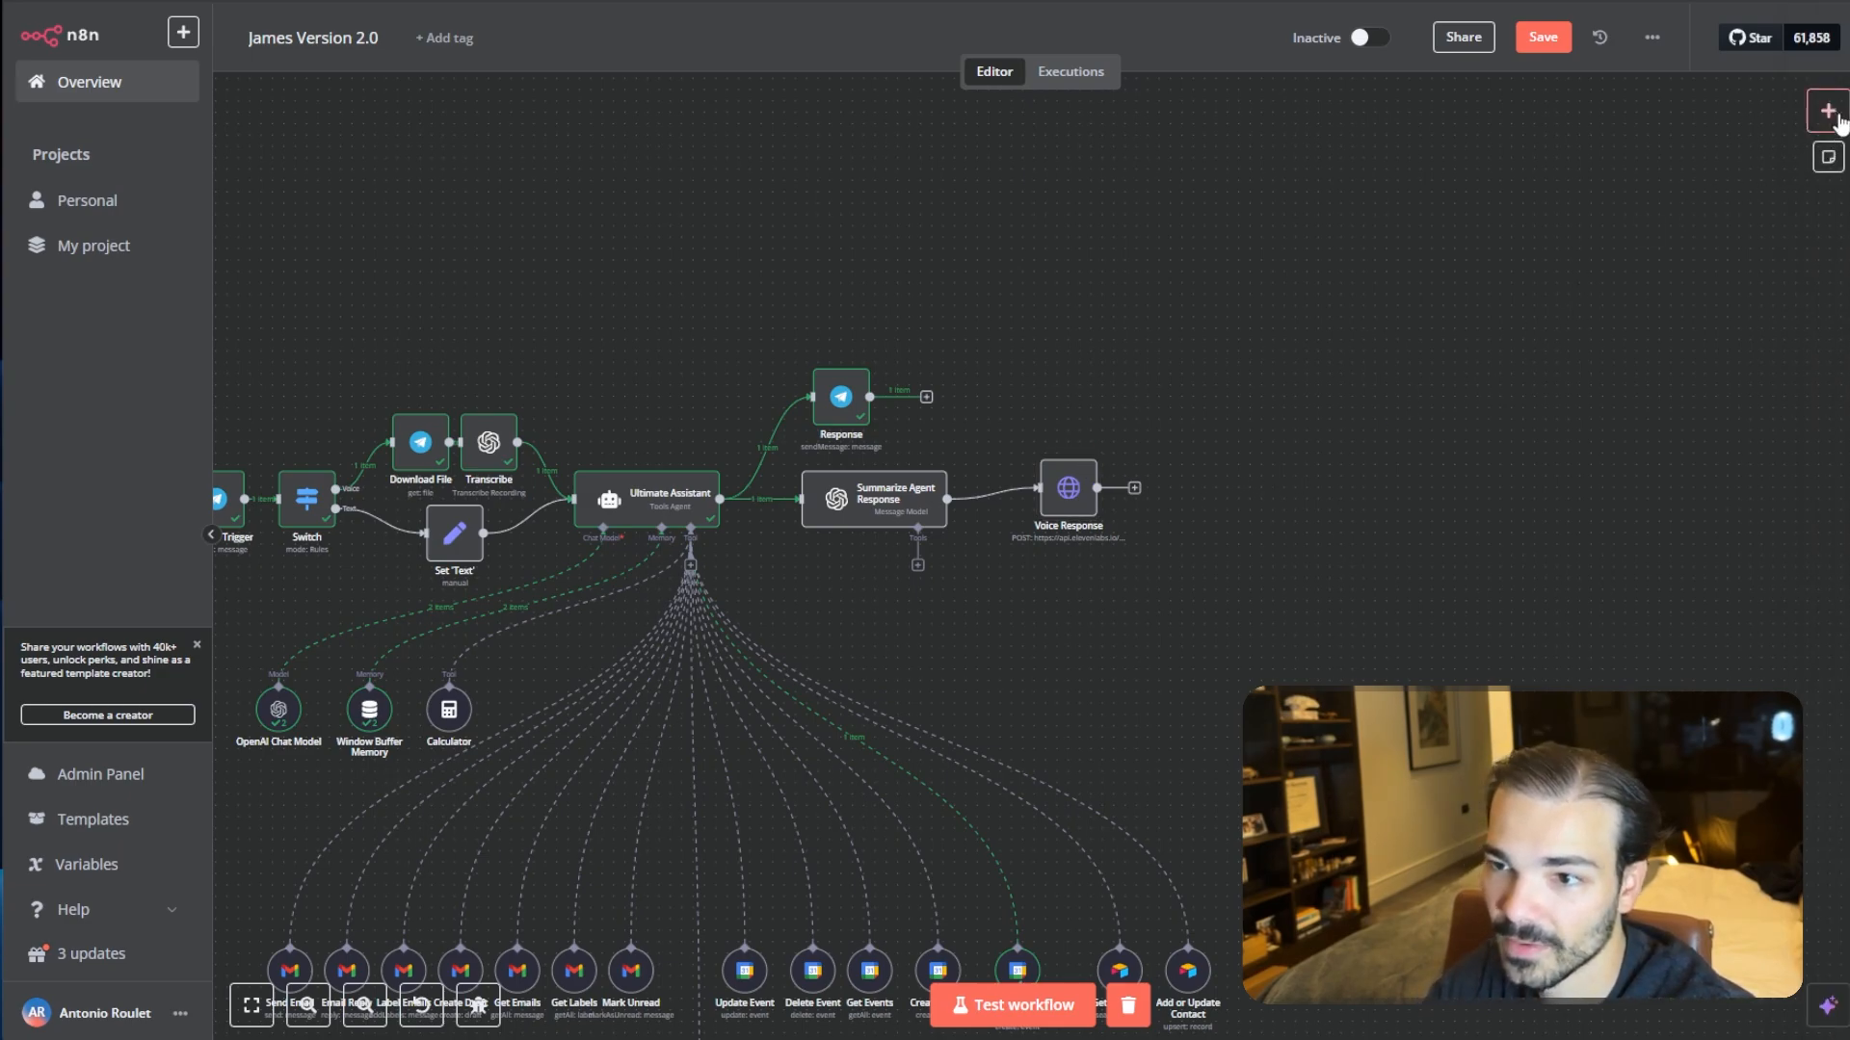
pyautogui.click(1827, 109)
pyautogui.write('telegra')
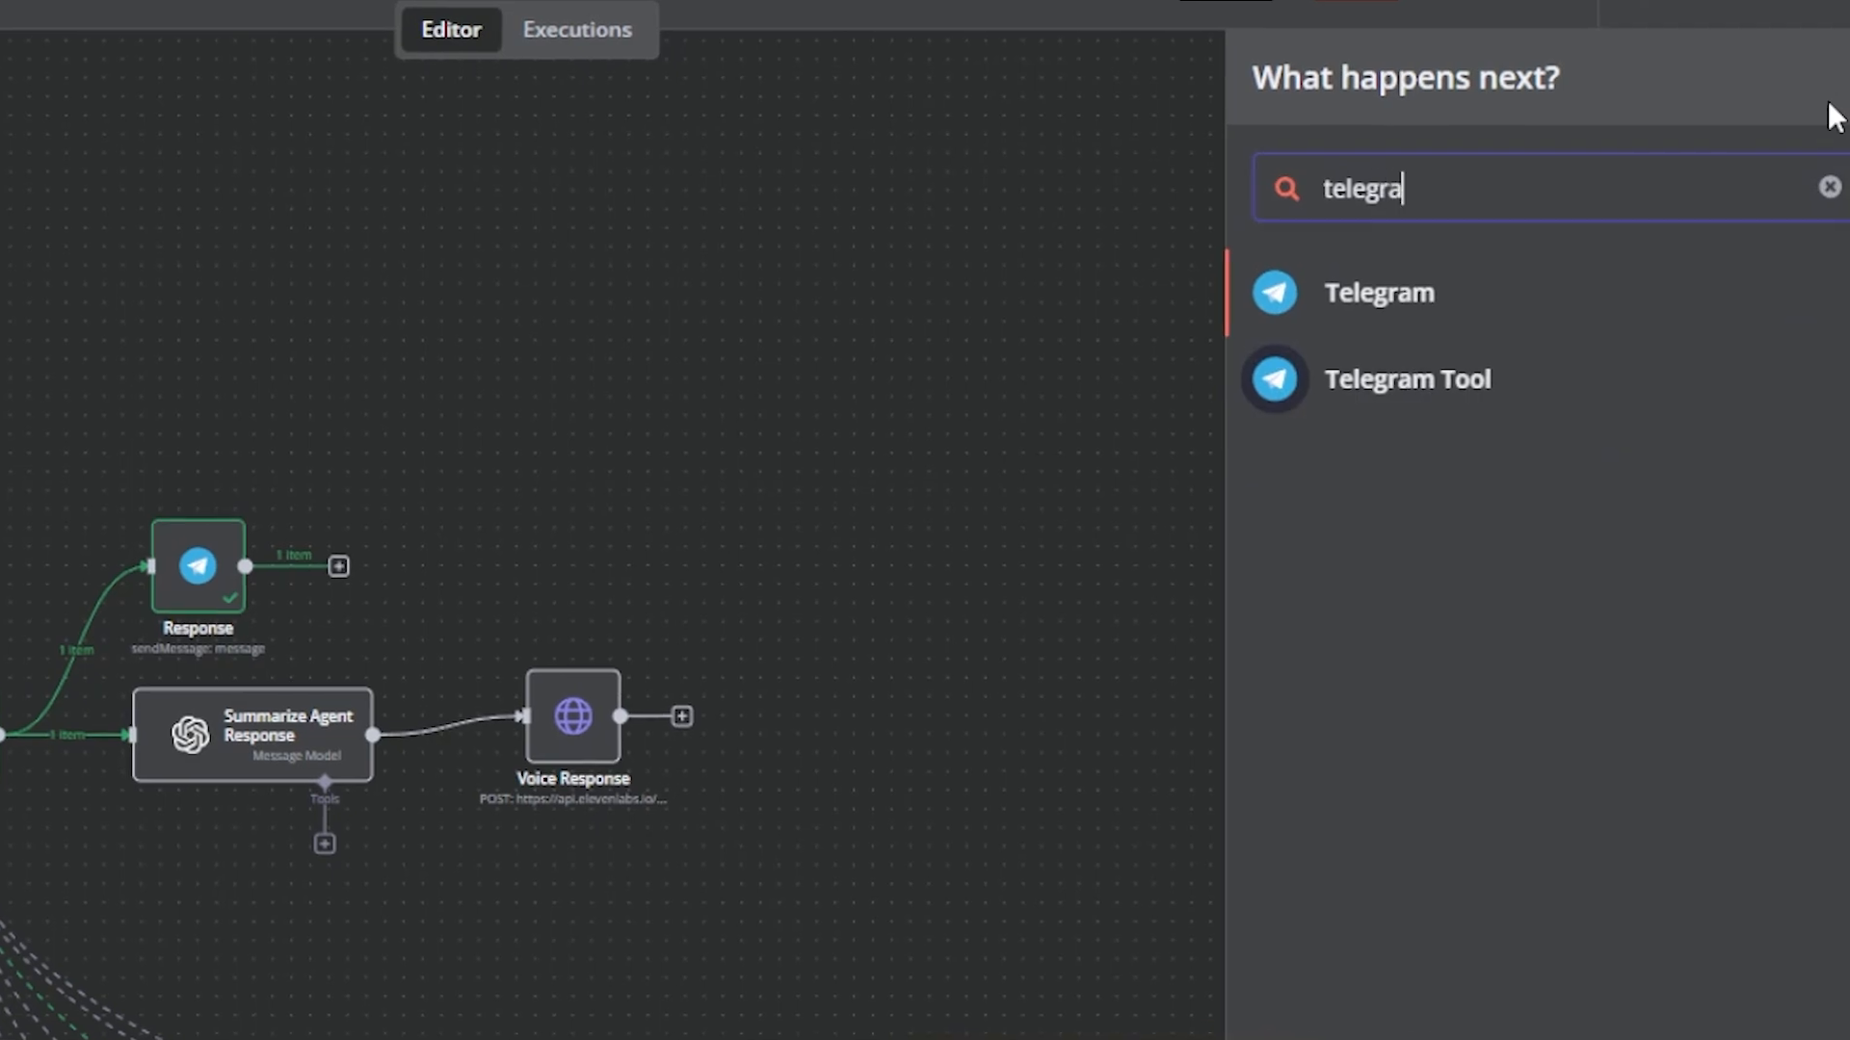
pyautogui.click(1445, 327)
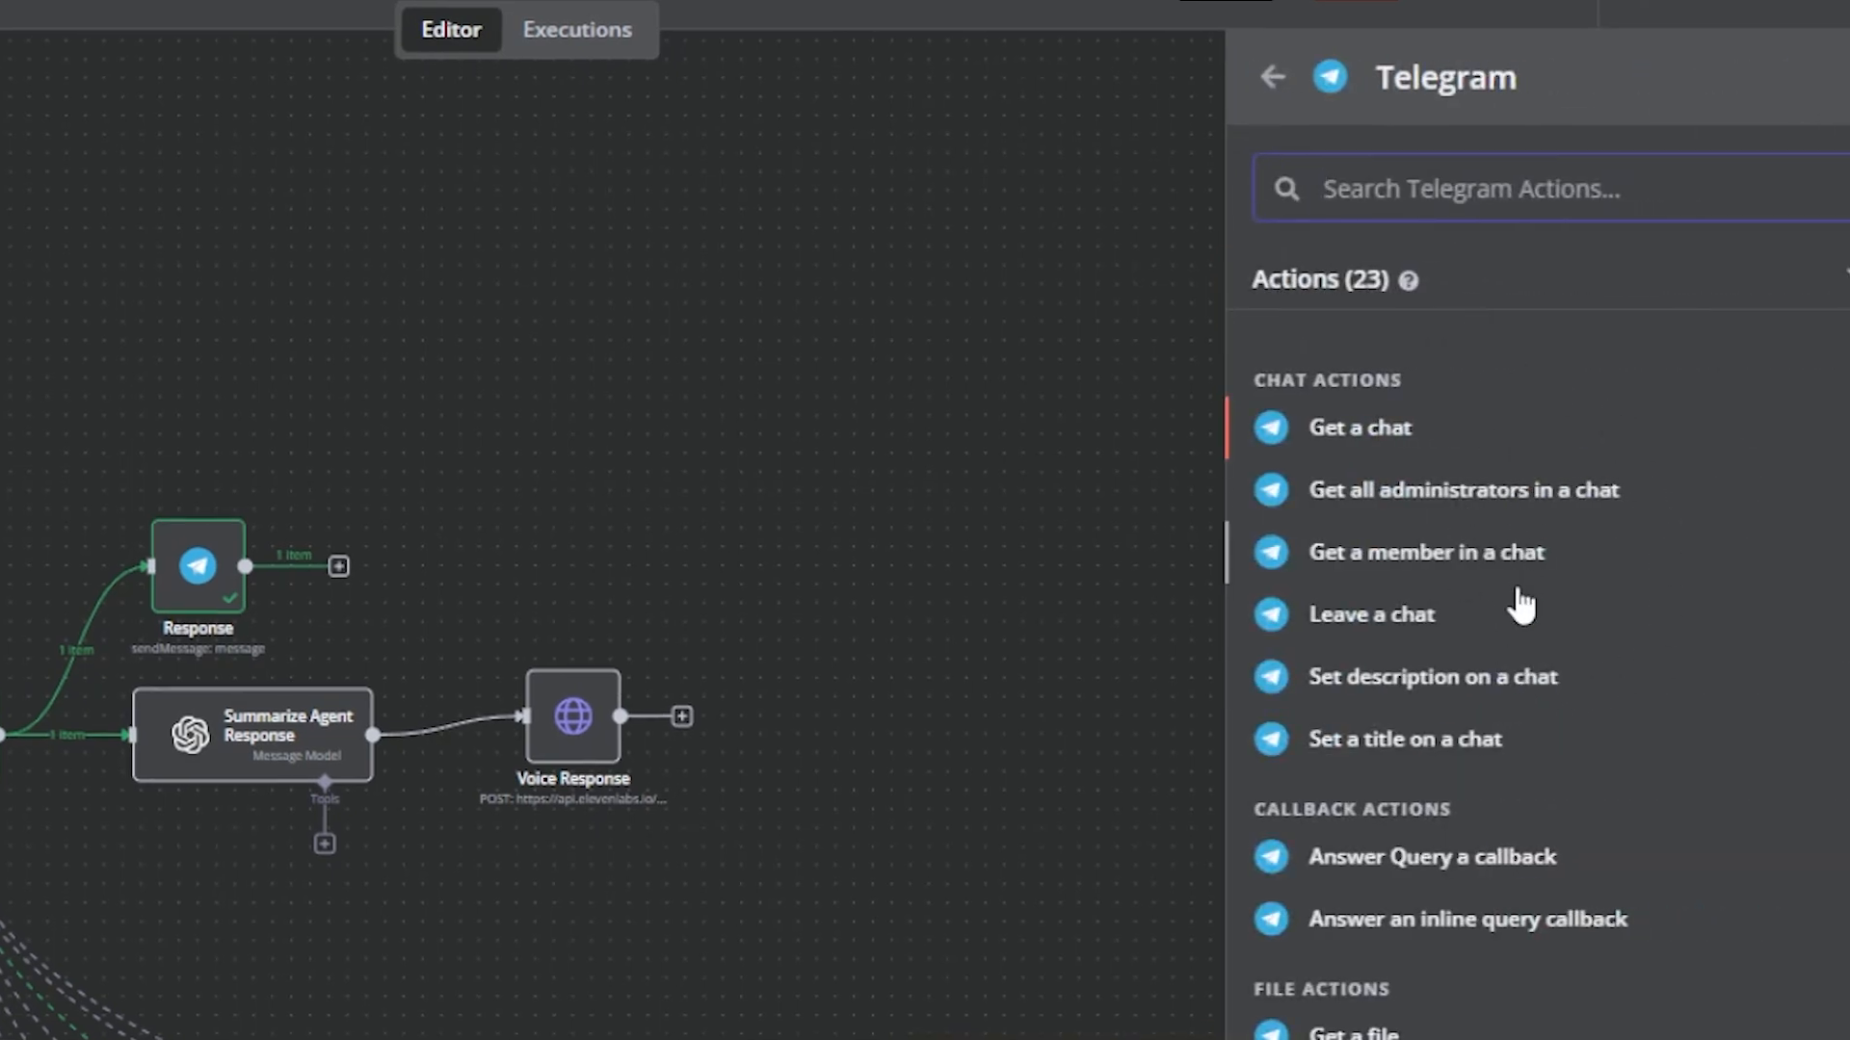
pyautogui.scroll(-3, 1479, 1002)
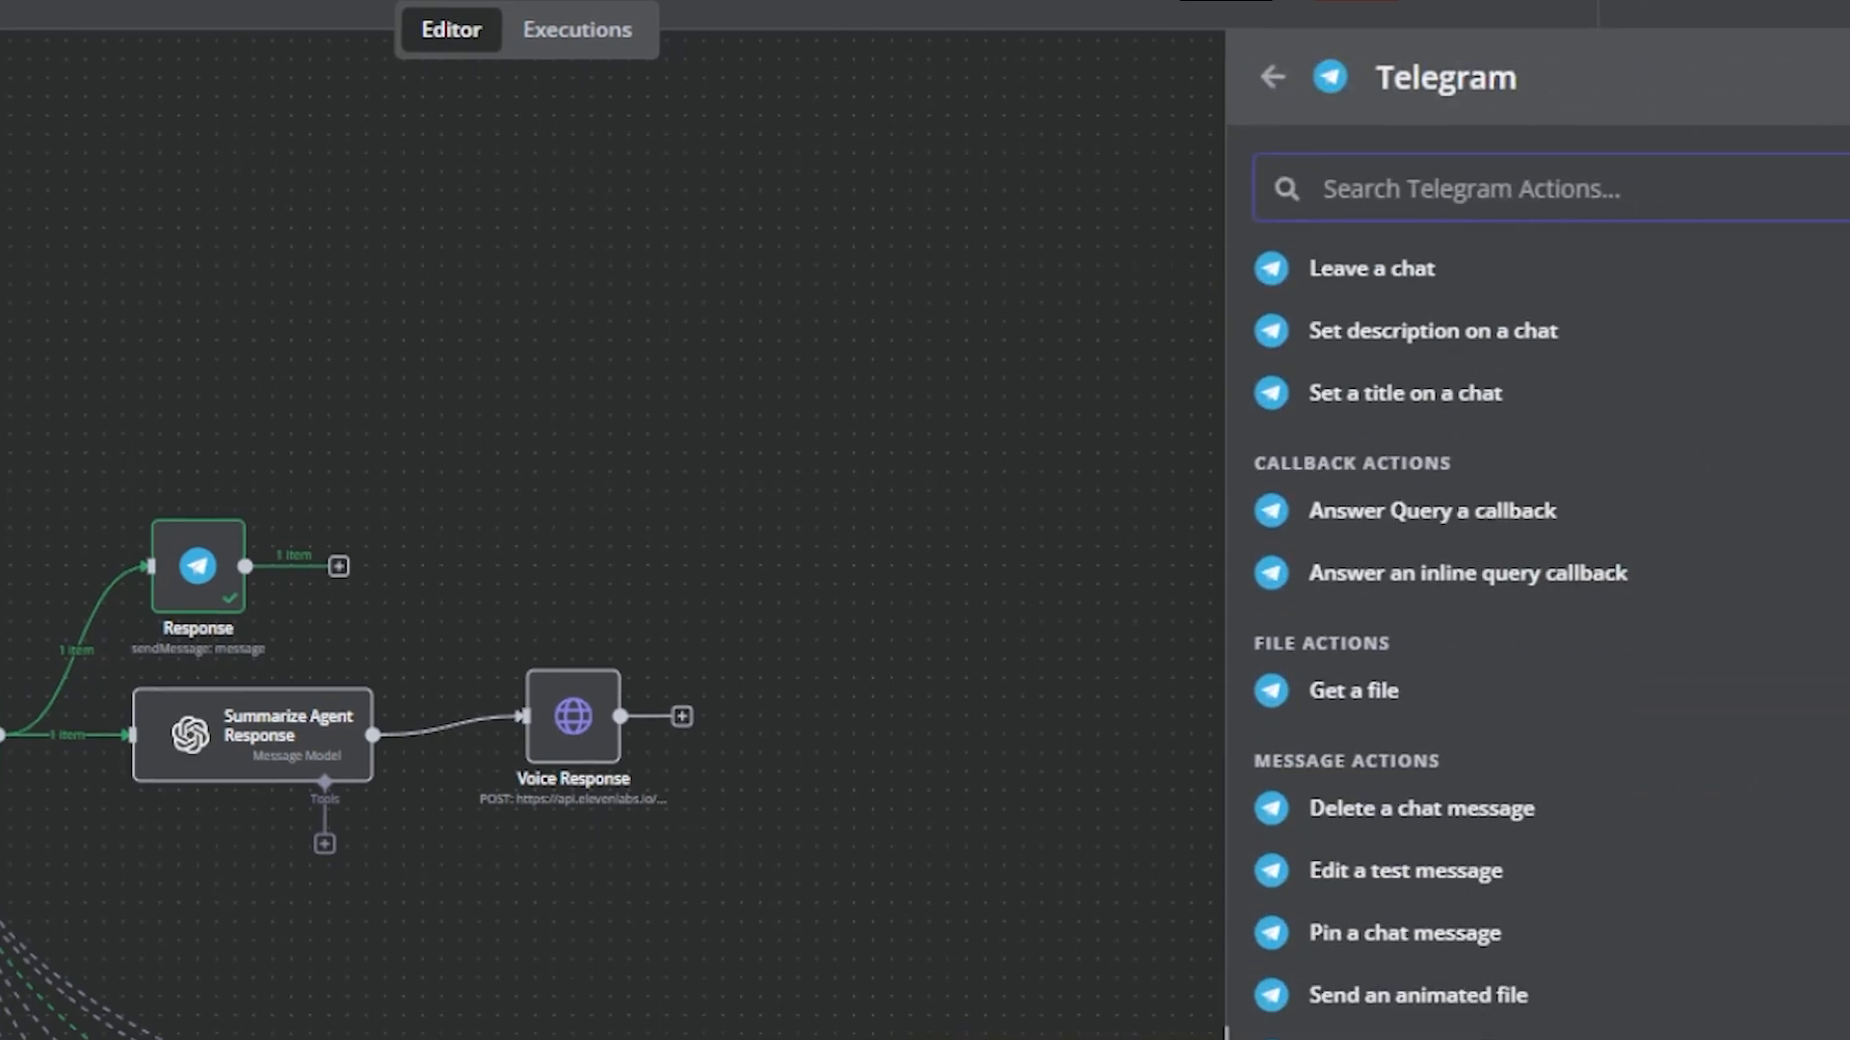
pyautogui.click(1416, 1030)
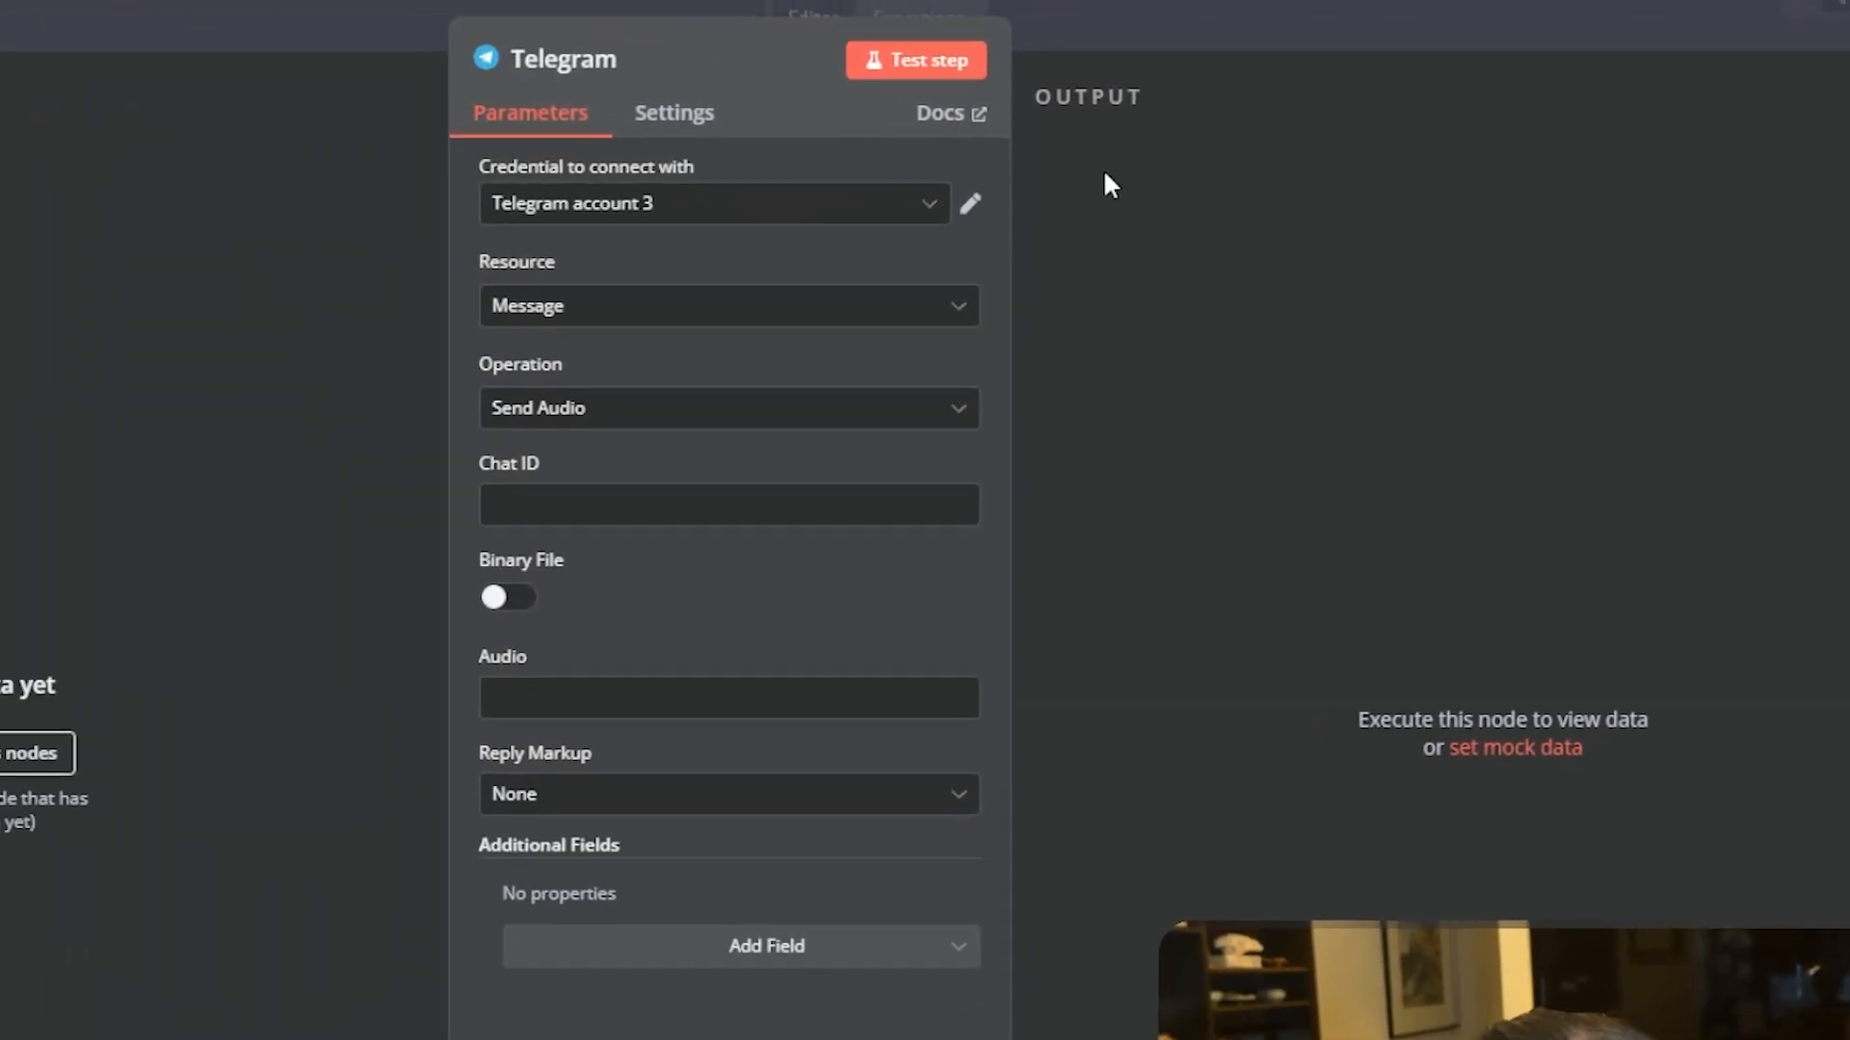
# - Select the James Version 2.0 credential for the Telegram node
pyautogui.click(973, 220)
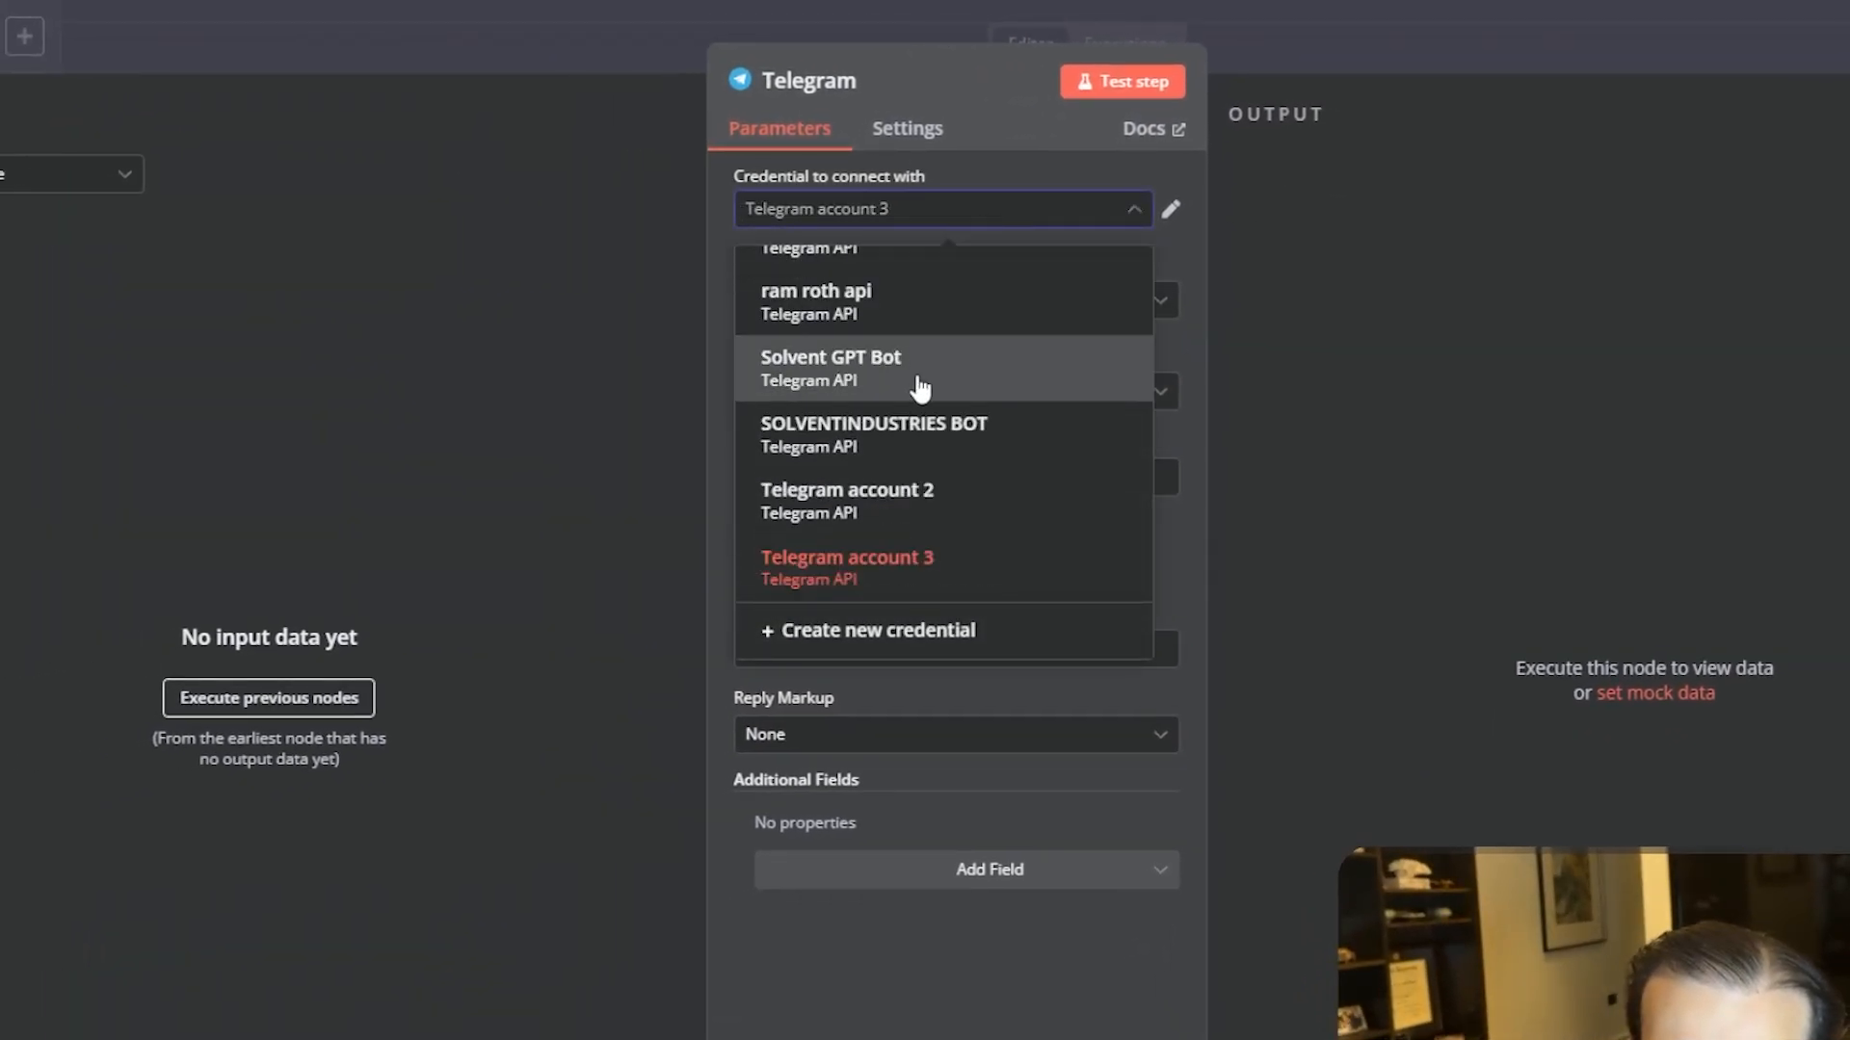
pyautogui.scroll(3, 906, 433)
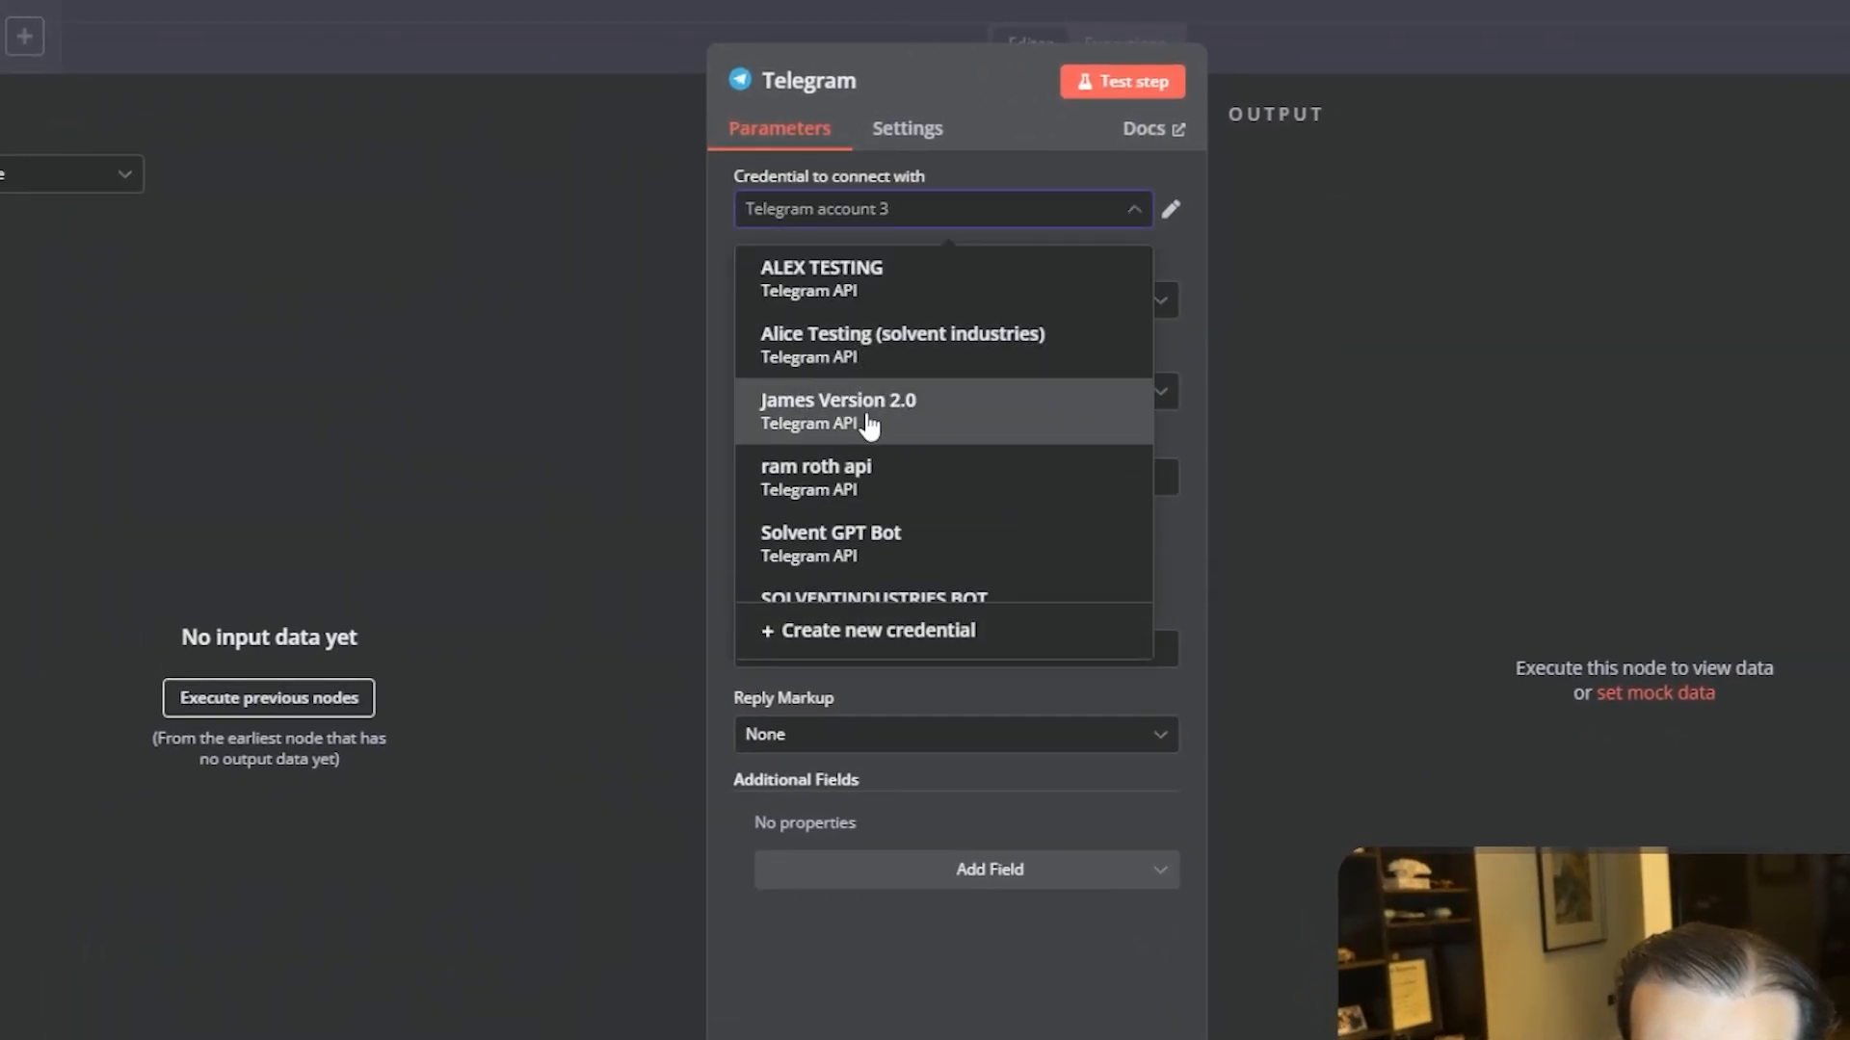
pyautogui.click(865, 413)
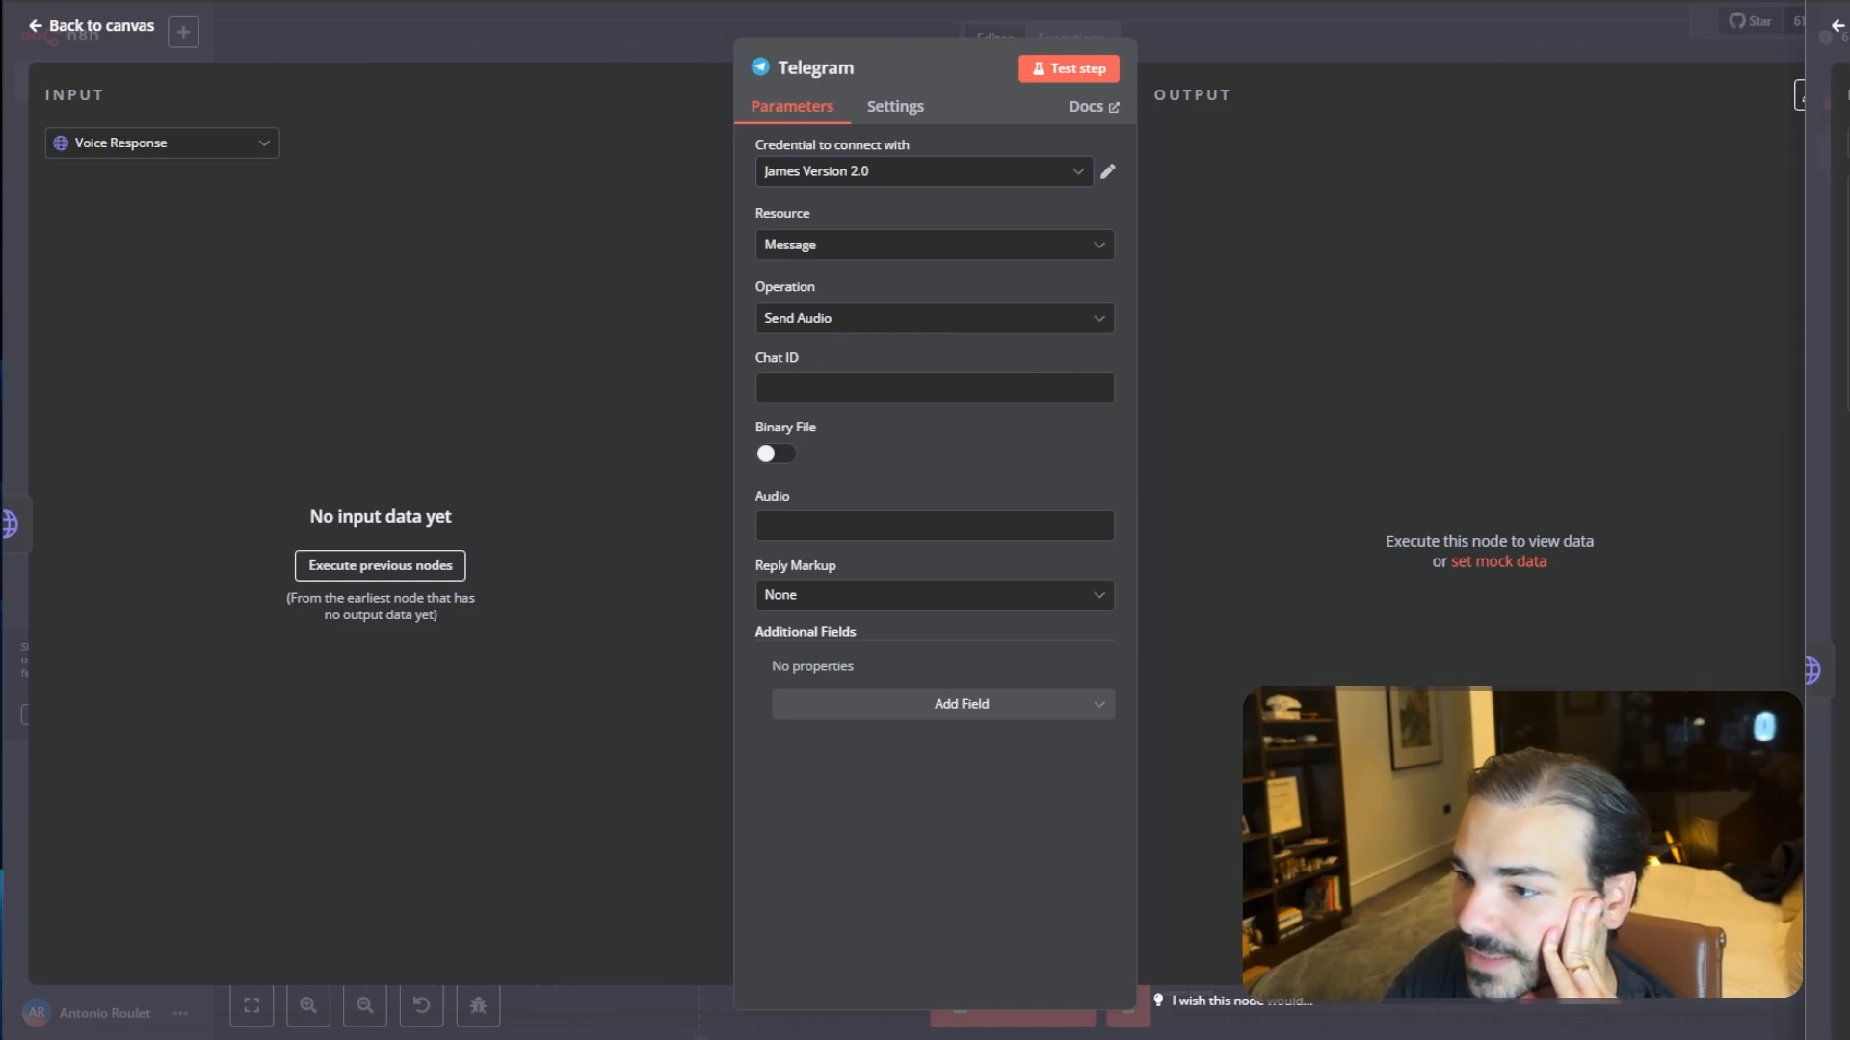
# - Set the Chat ID to the expression {{ $('Telegram Trigger').item.json.message.chat.id }}
pyautogui.click(973, 387)
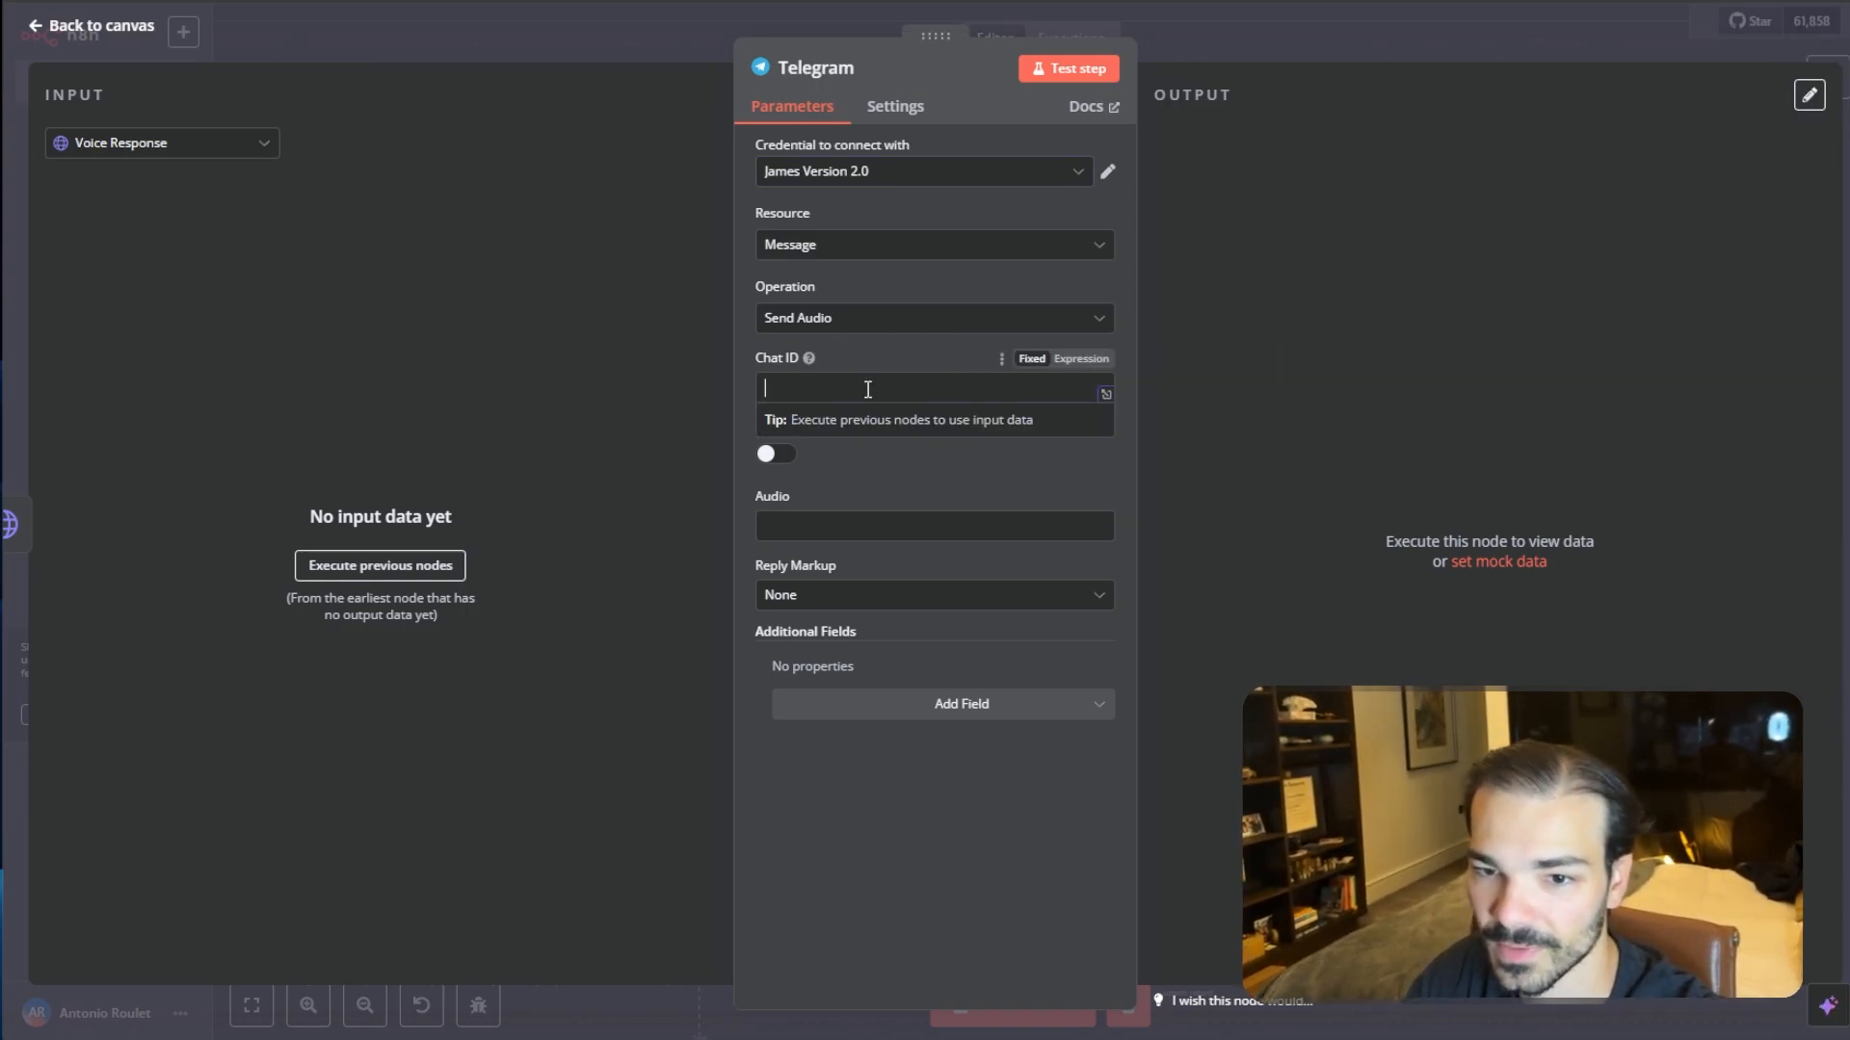
pyautogui.write("{{ $('Telegram Trigger').item.json.message.chat.id }}")
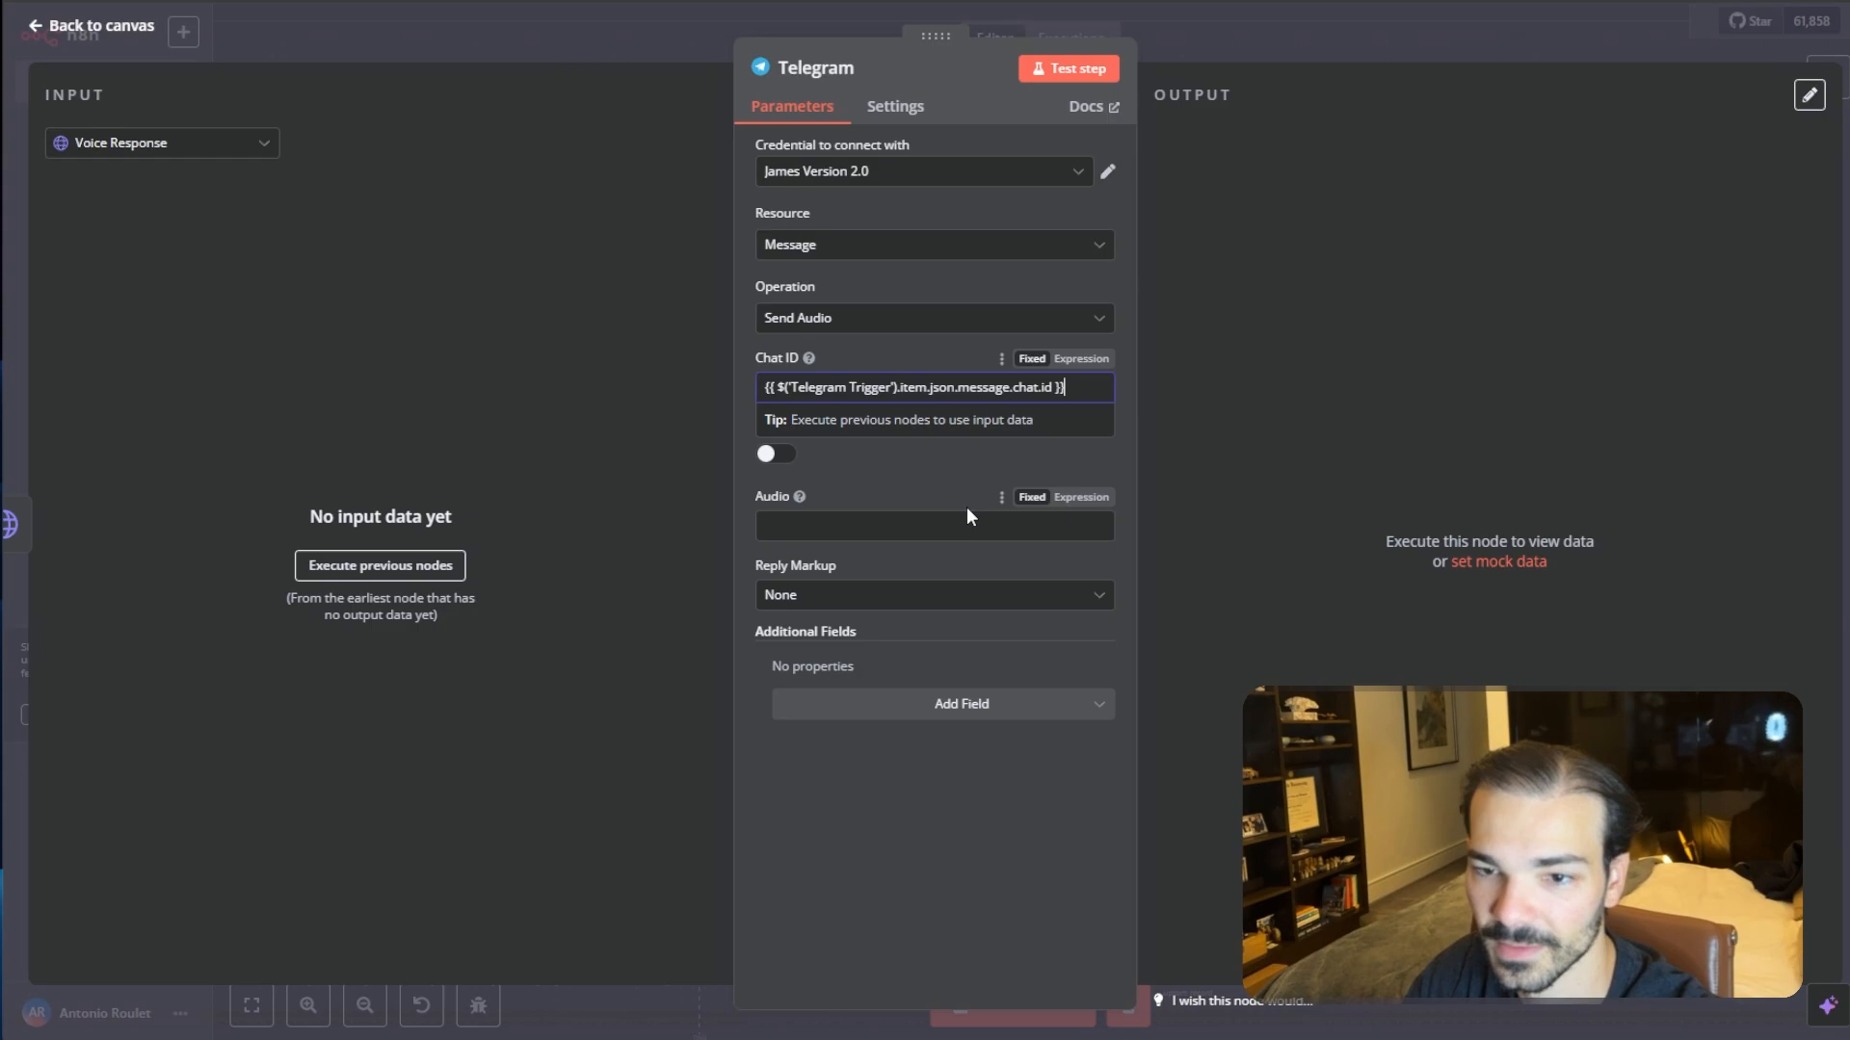
pyautogui.click(1081, 359)
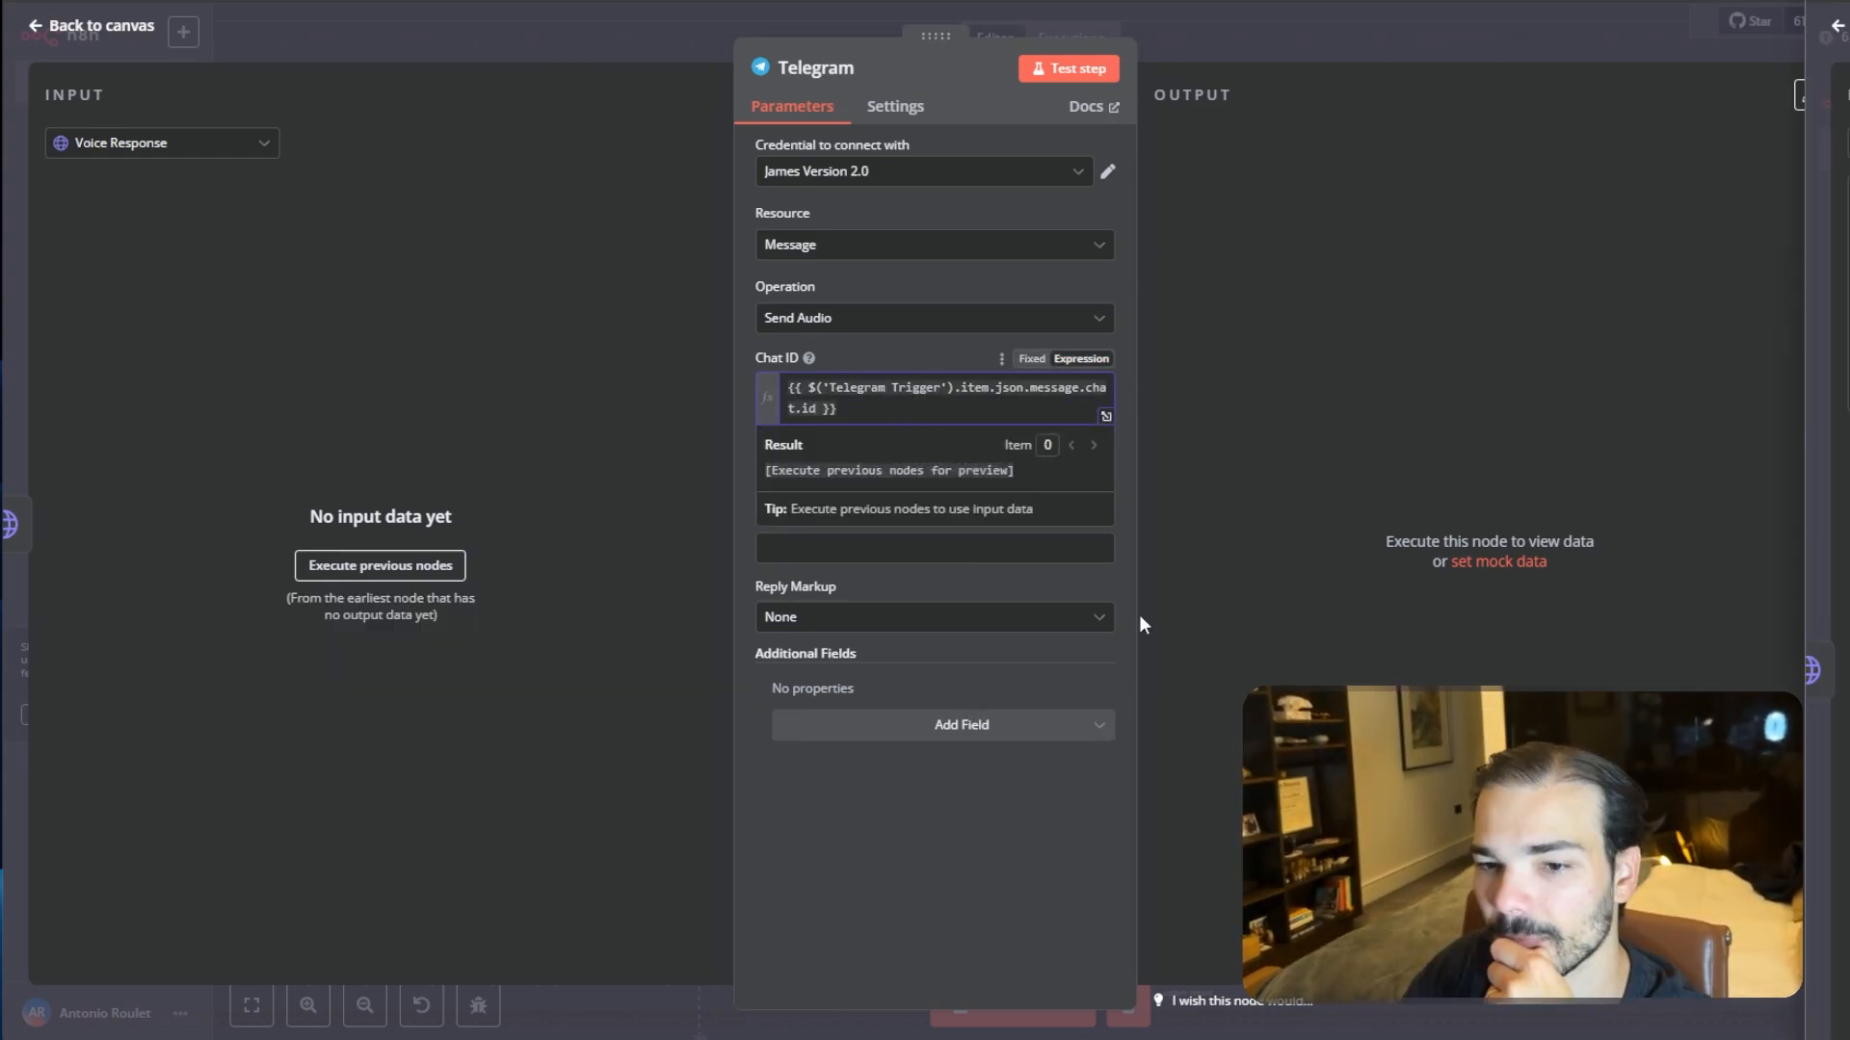
# - Turn on Binary File so the audio is sent from the input binary field data
pyautogui.click(818, 549)
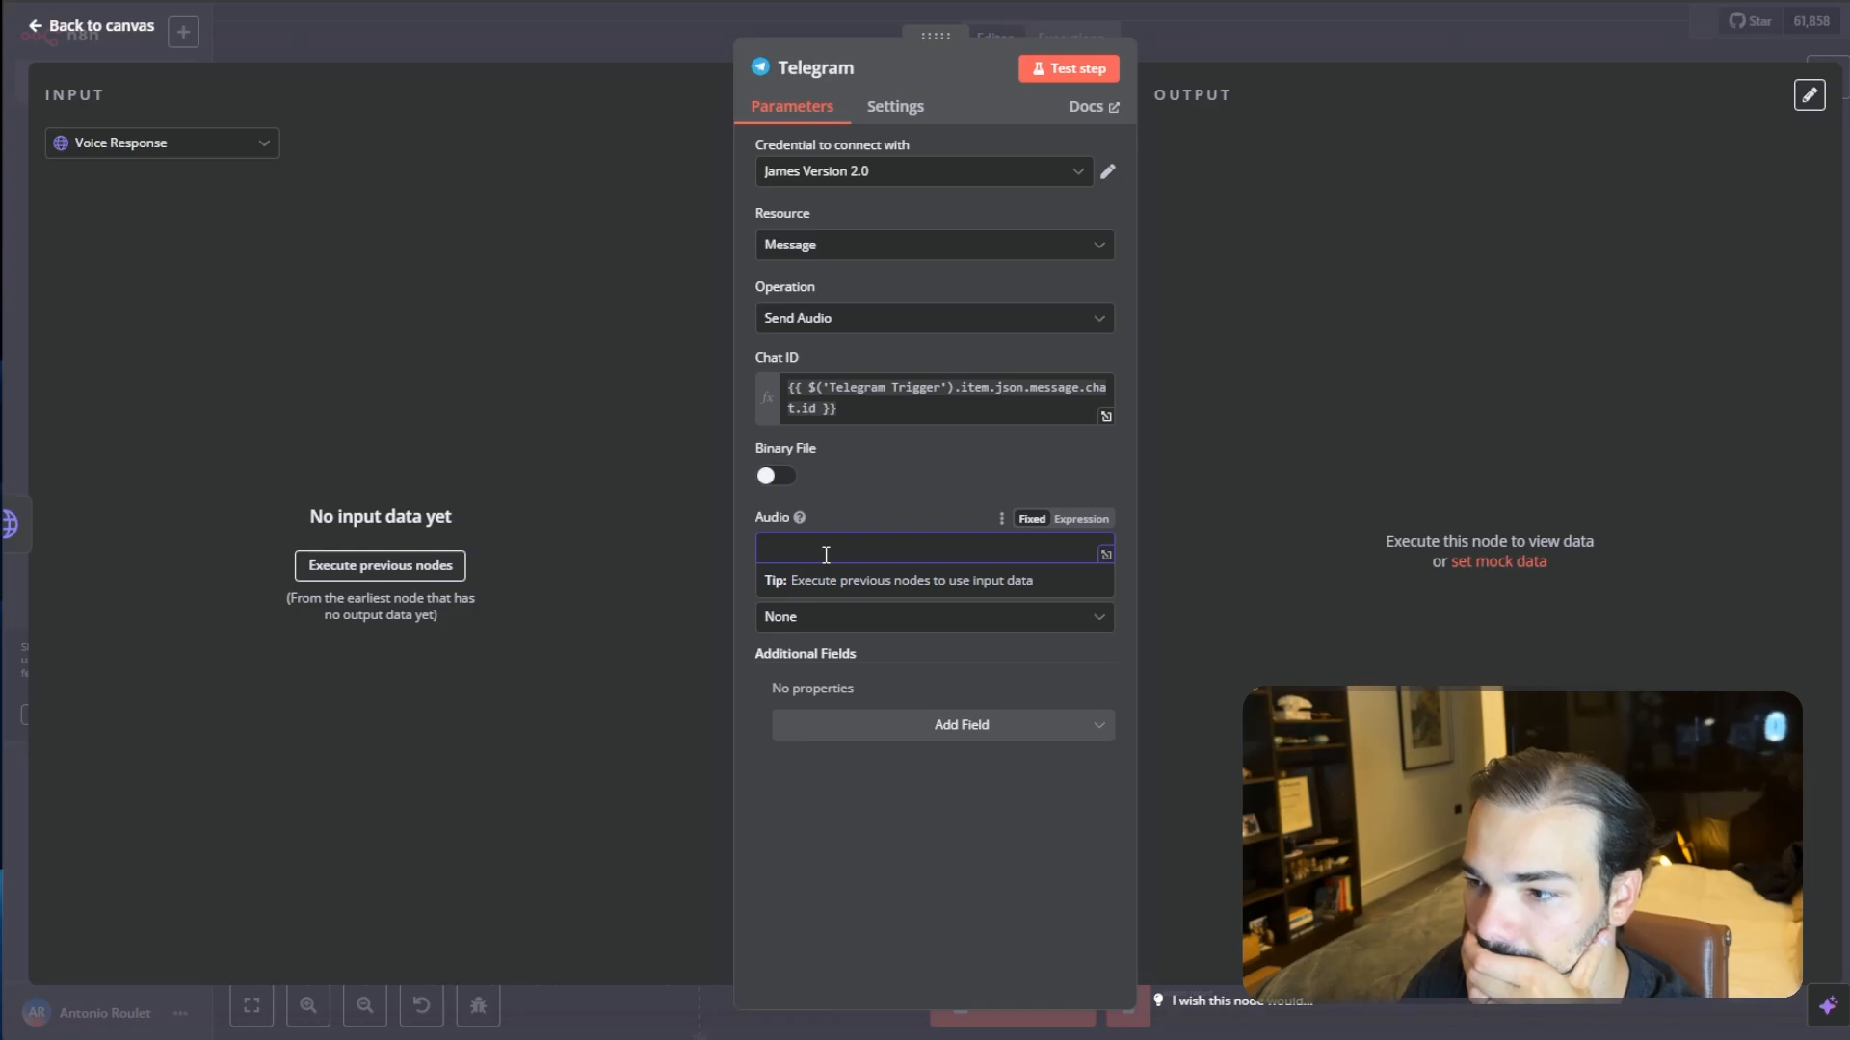
pyautogui.click(775, 475)
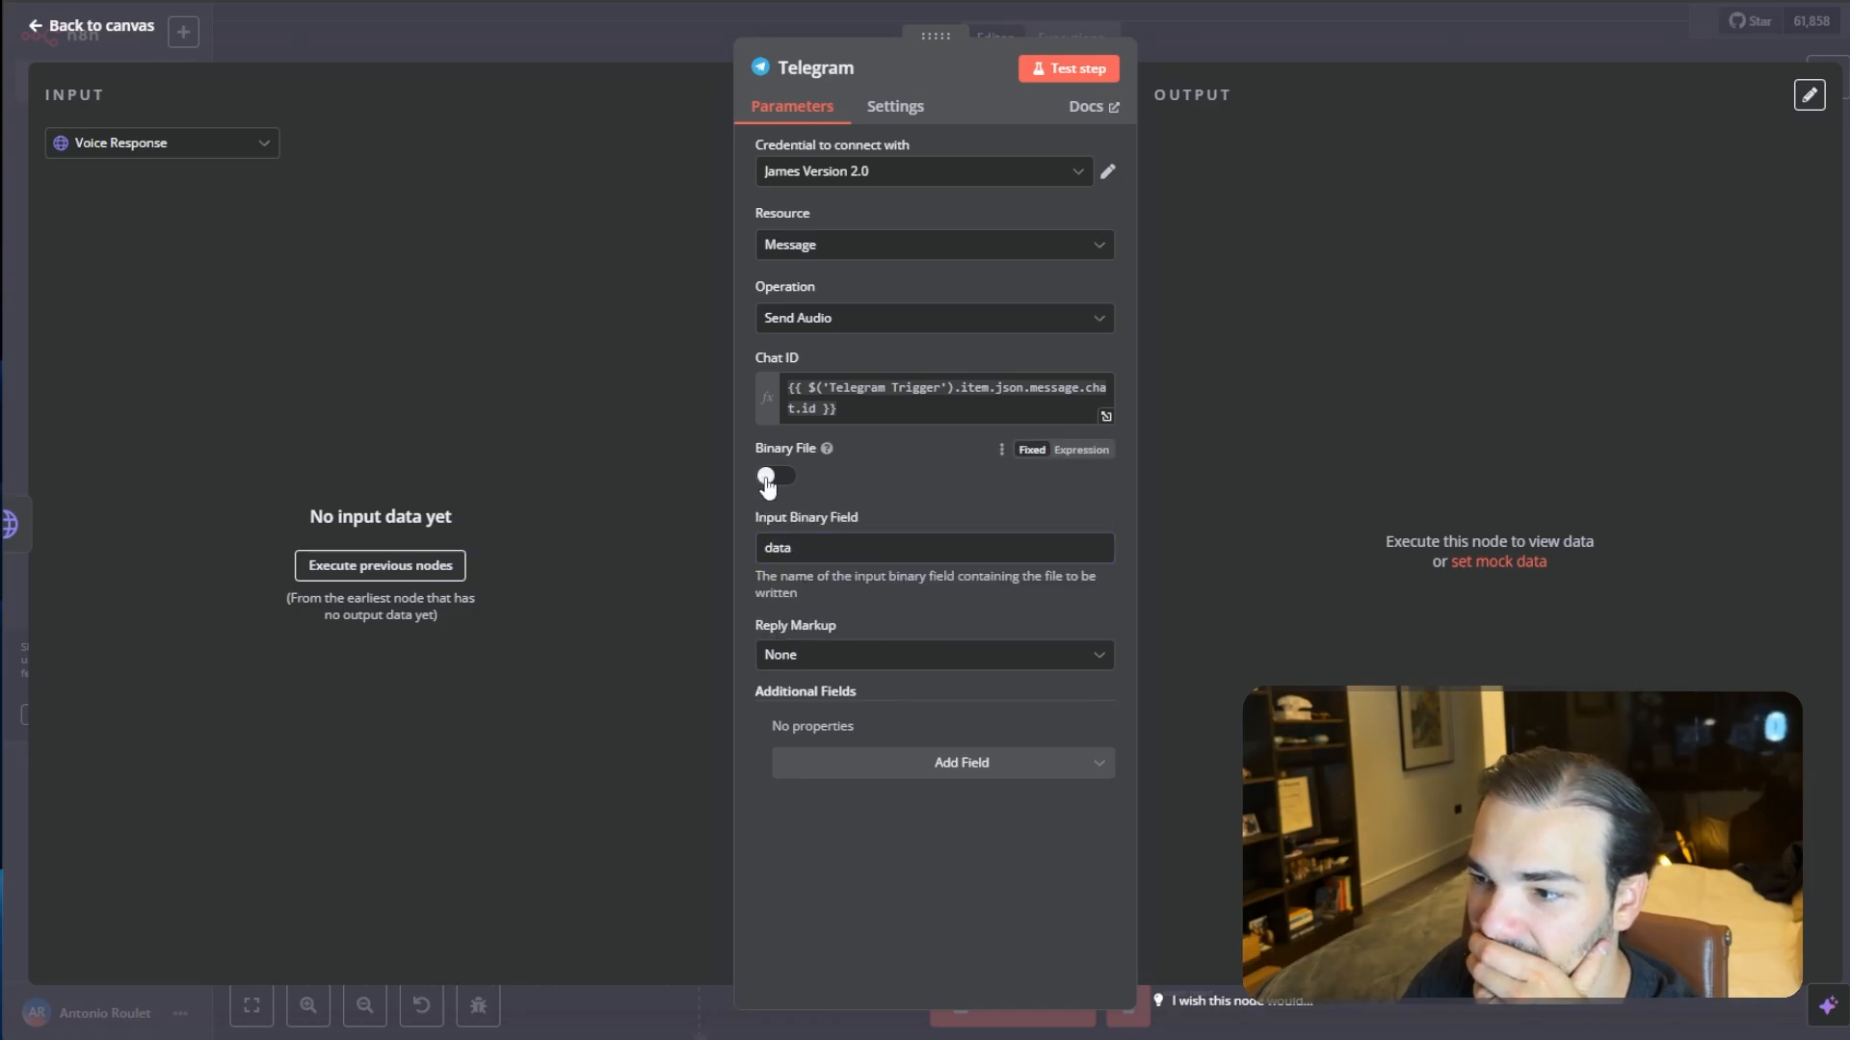
pyautogui.click(820, 551)
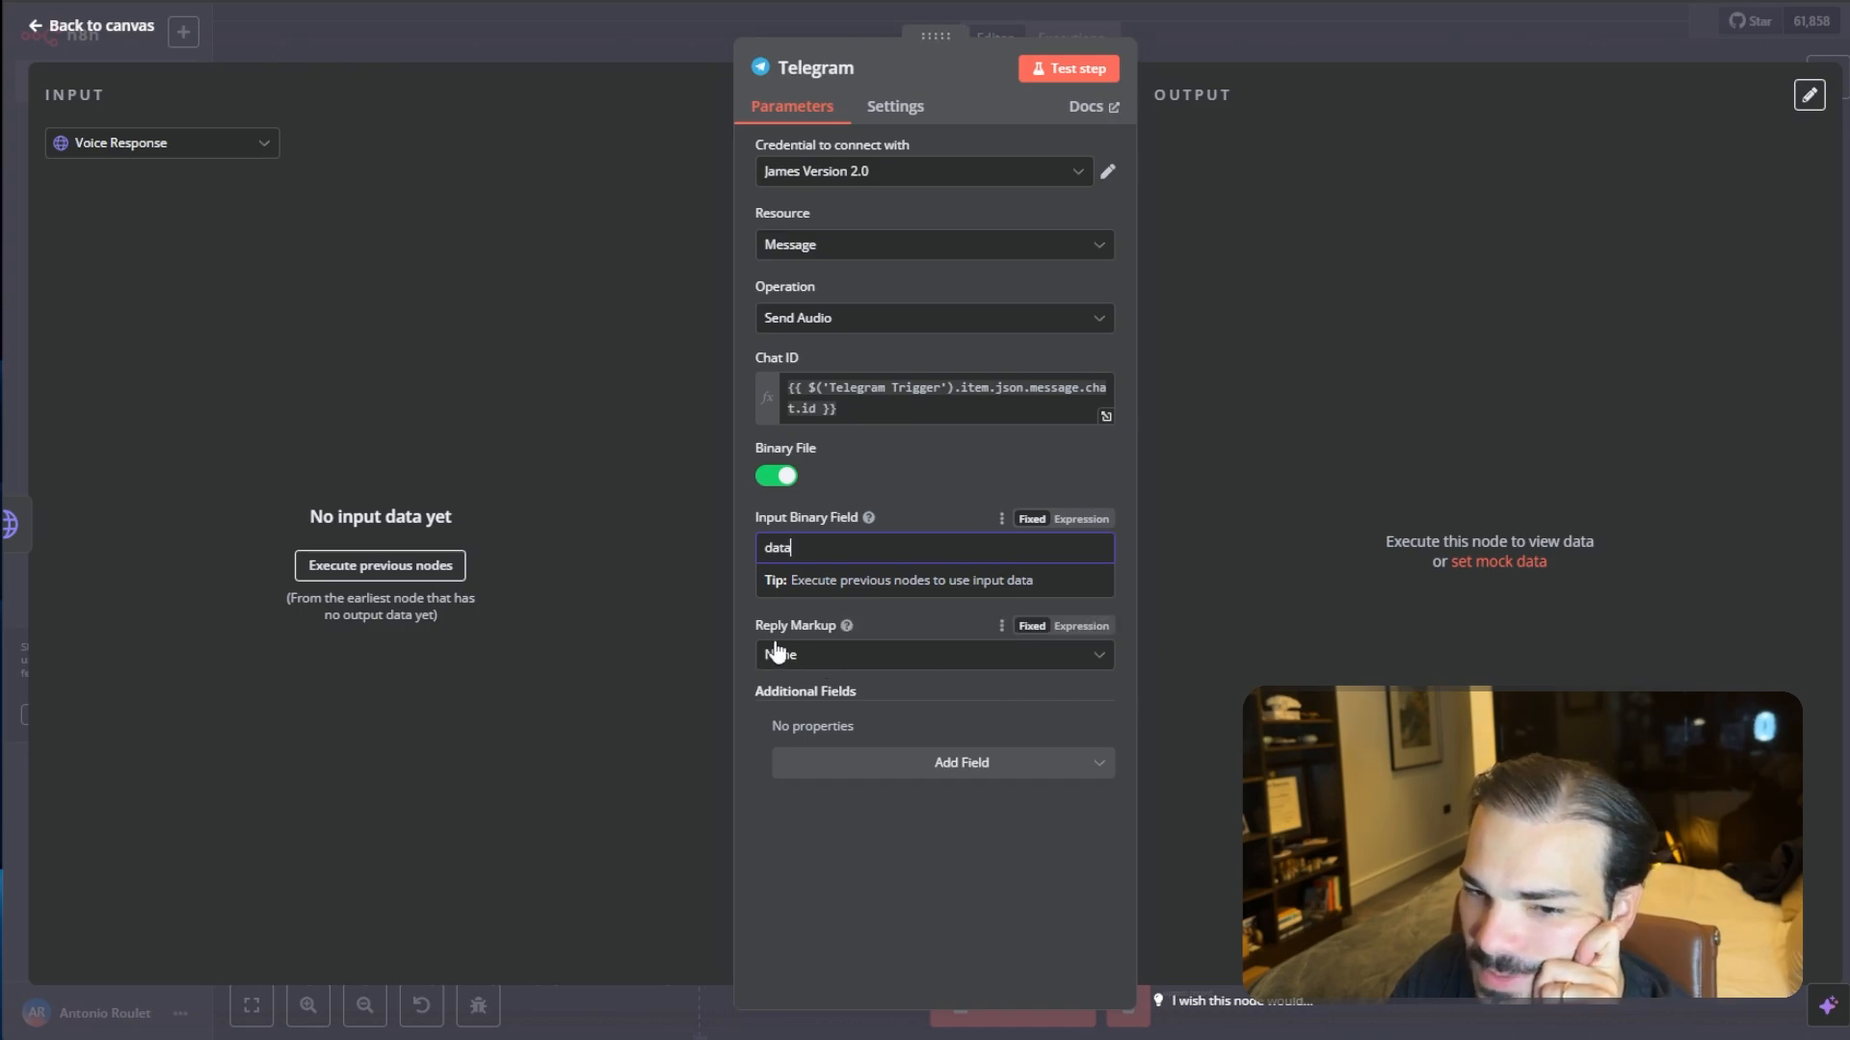
# - Add a File Name additional field and set it to James.mpeg
pyautogui.click(878, 774)
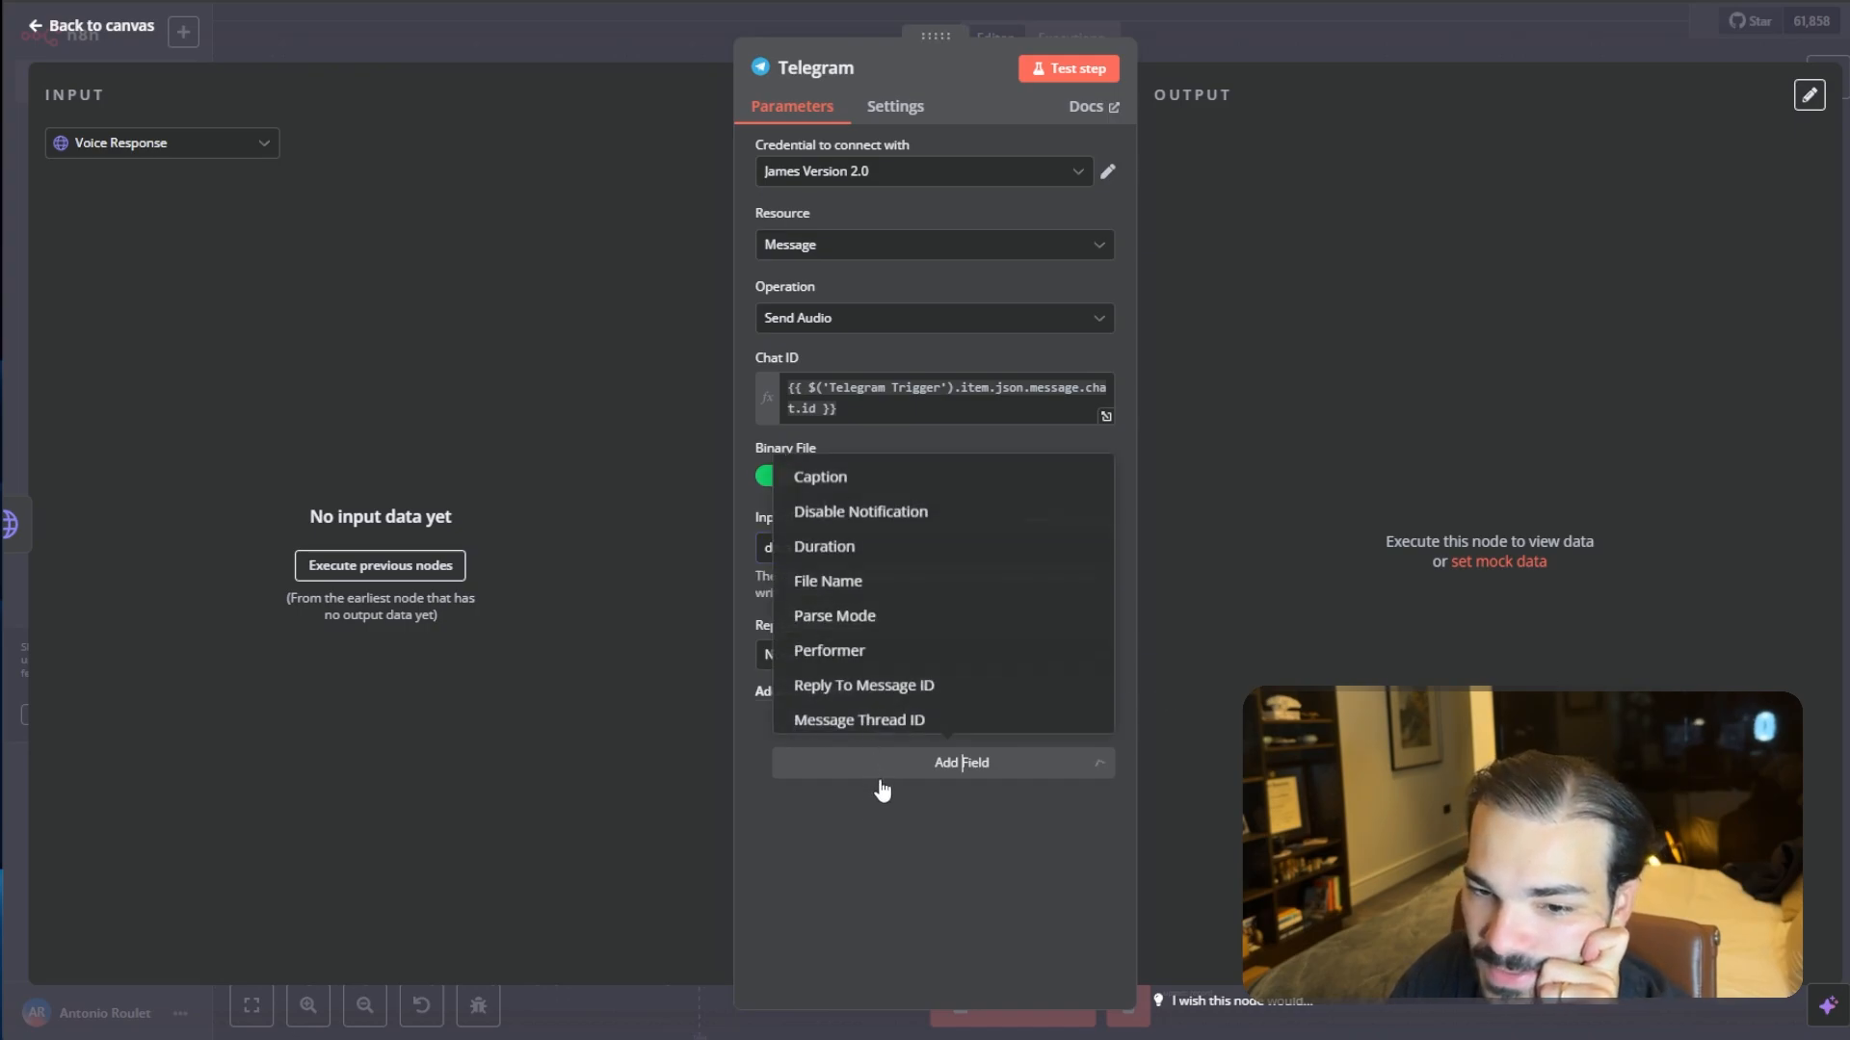
pyautogui.click(846, 578)
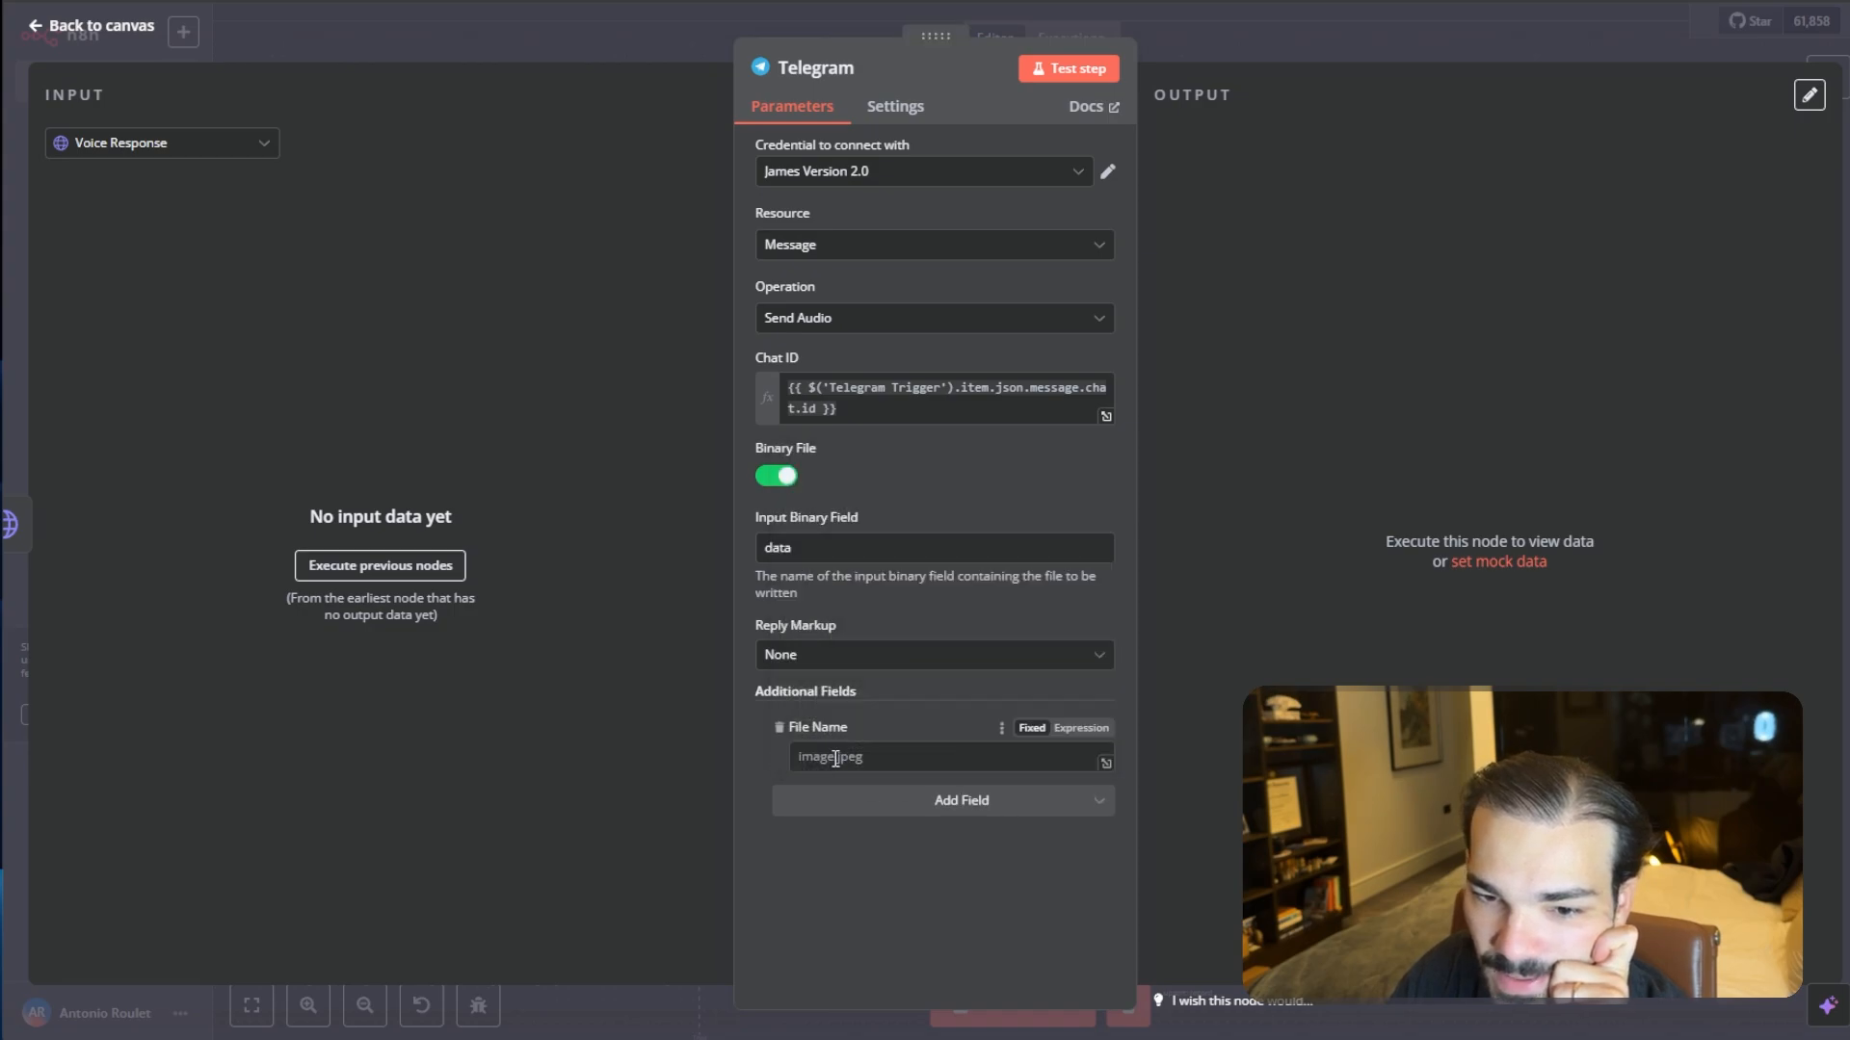
pyautogui.click(848, 757)
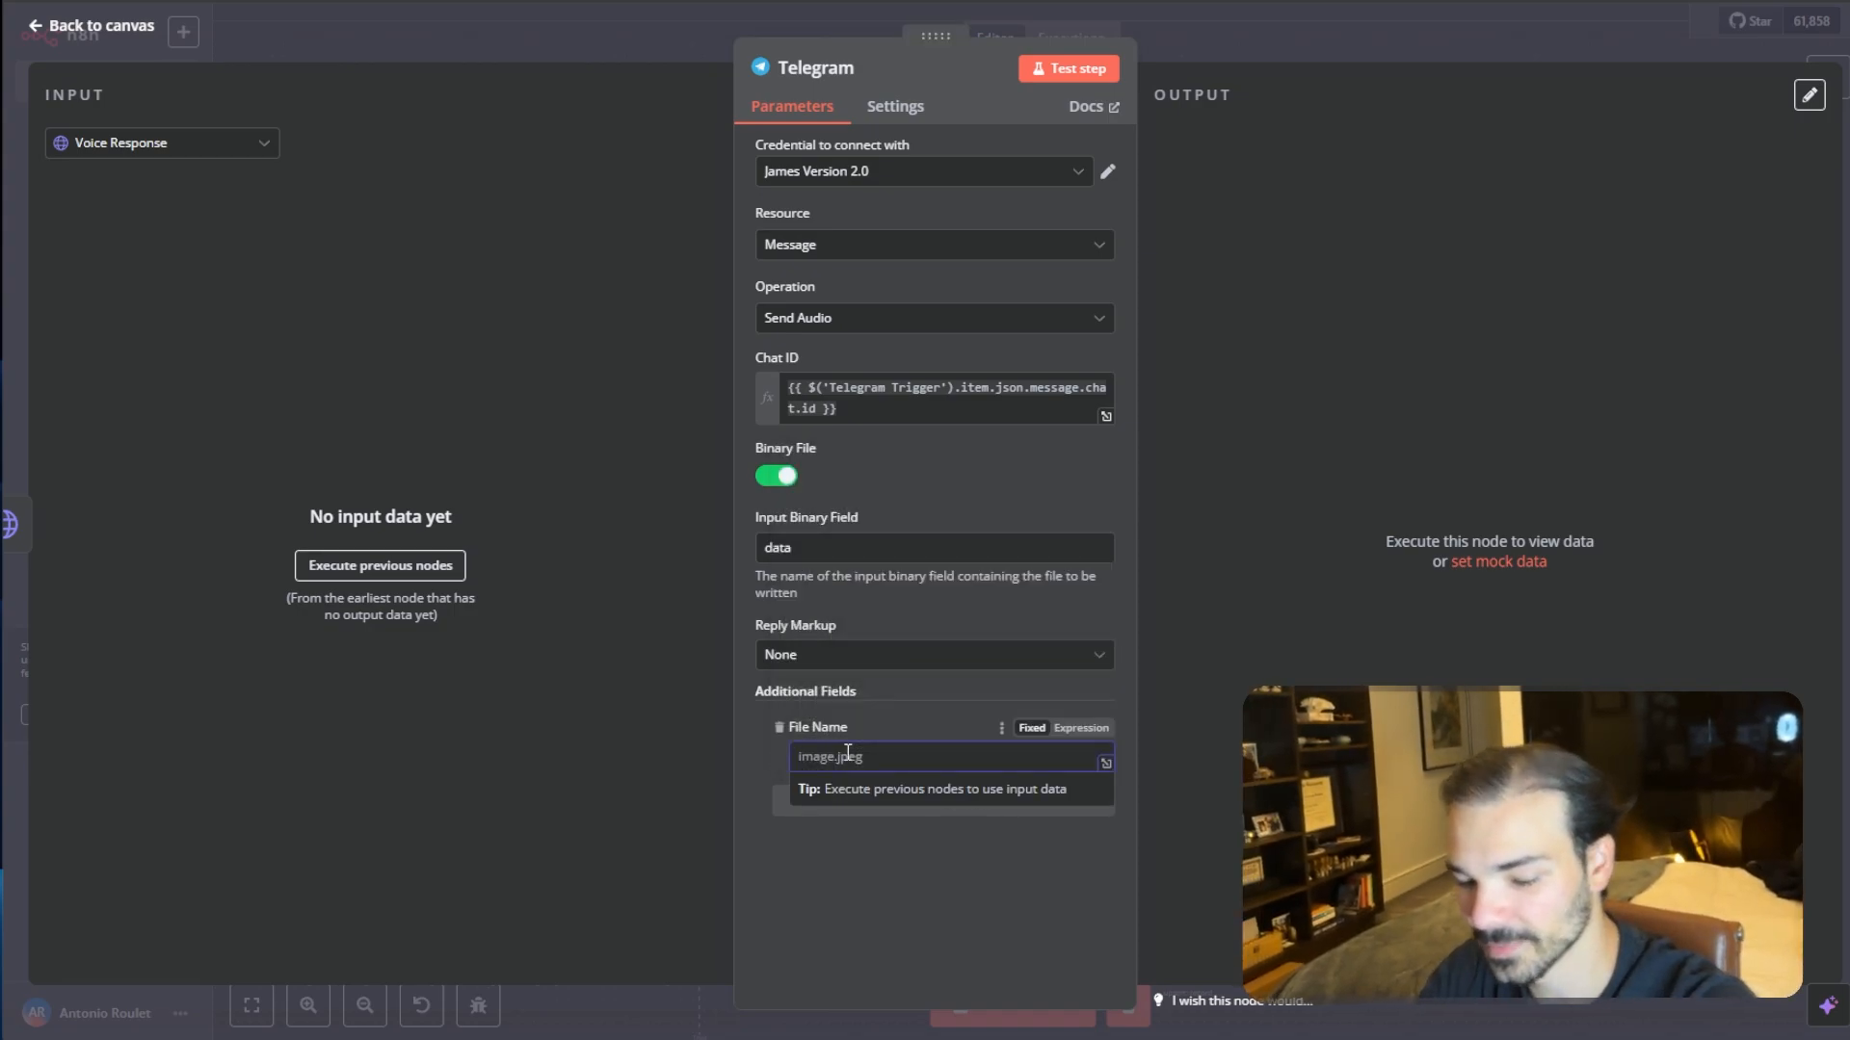
pyautogui.write('James')
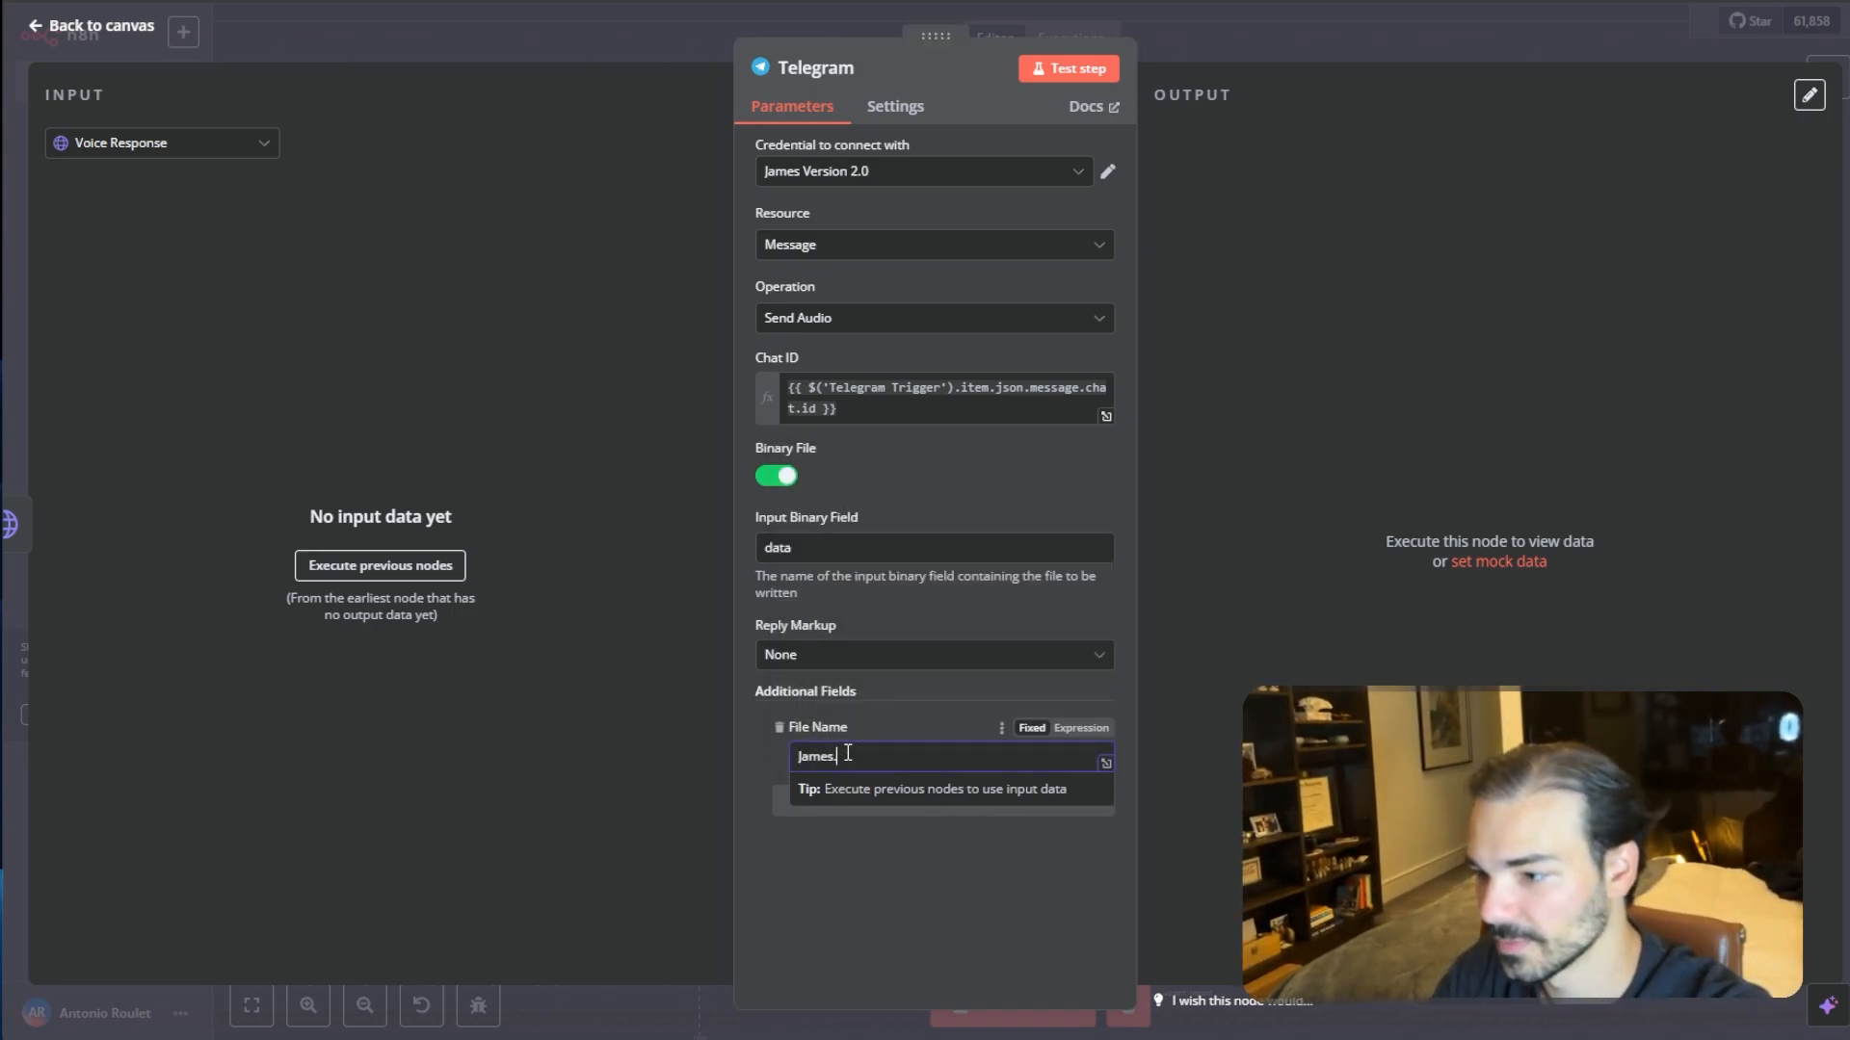
pyautogui.write('.')
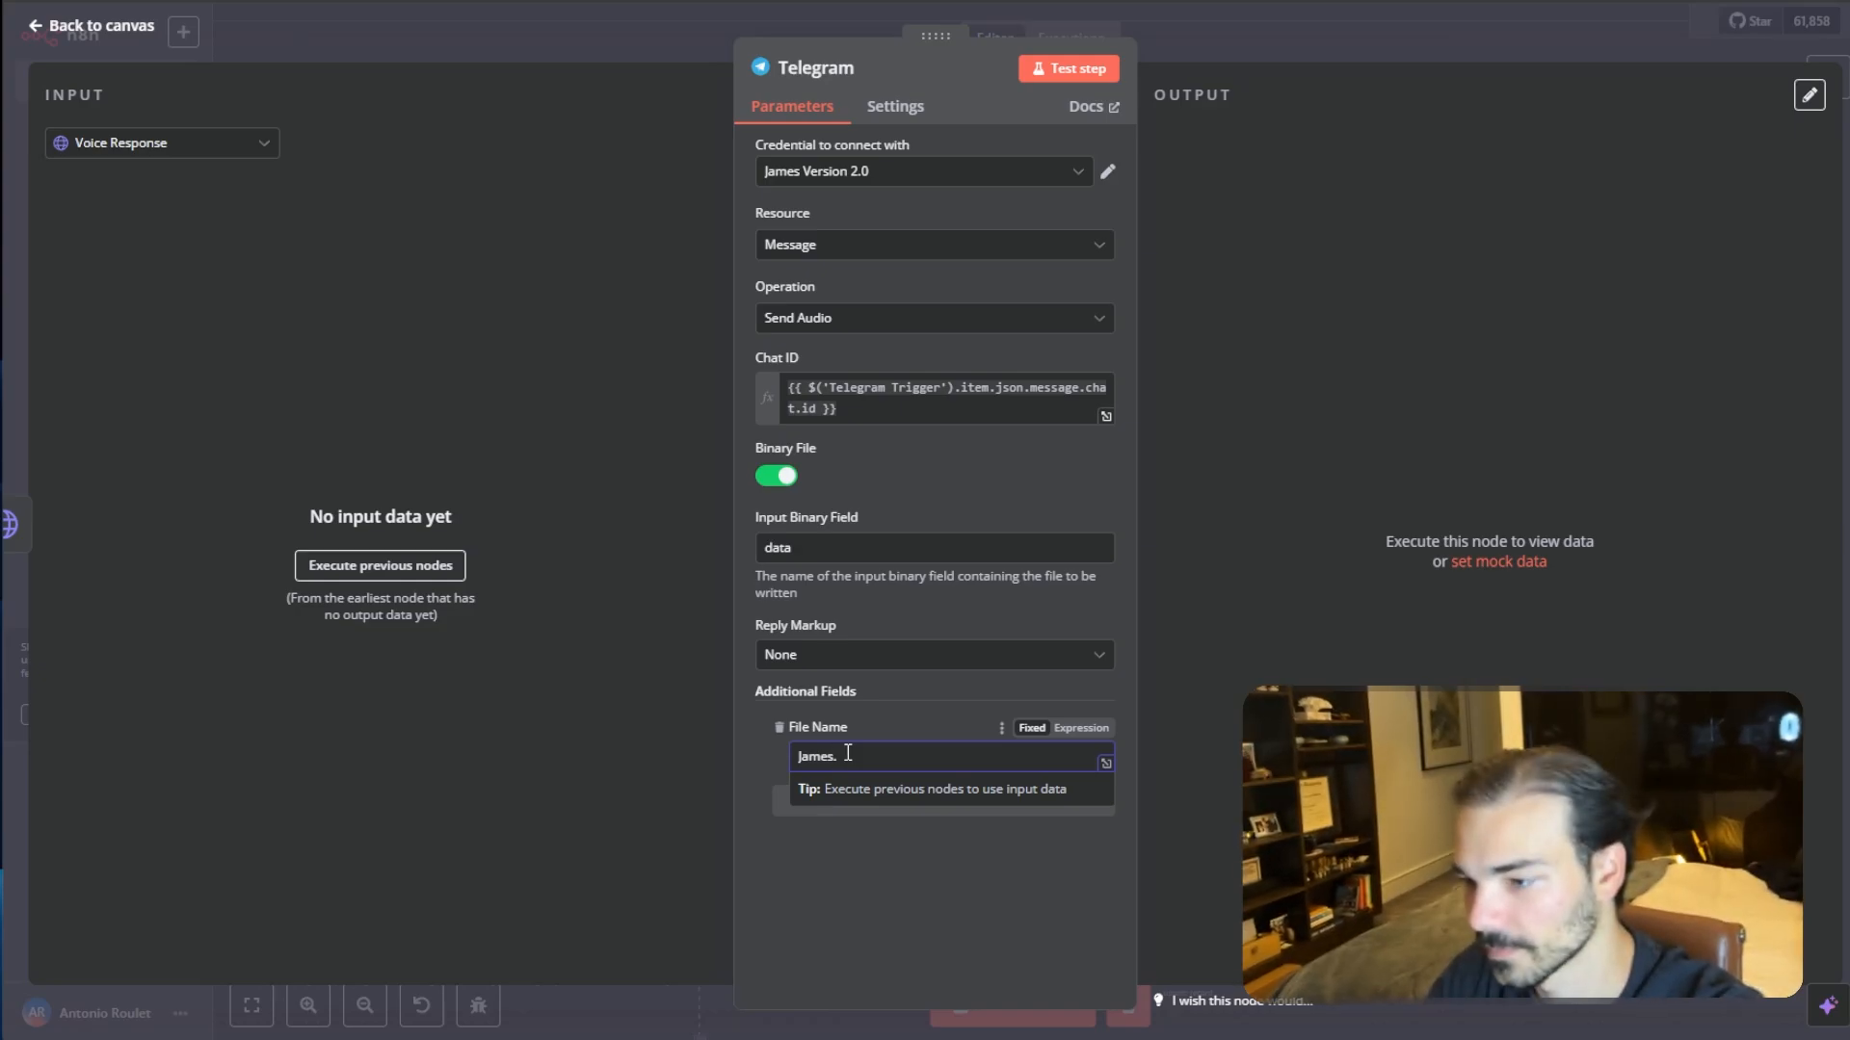
pyautogui.write('mp')
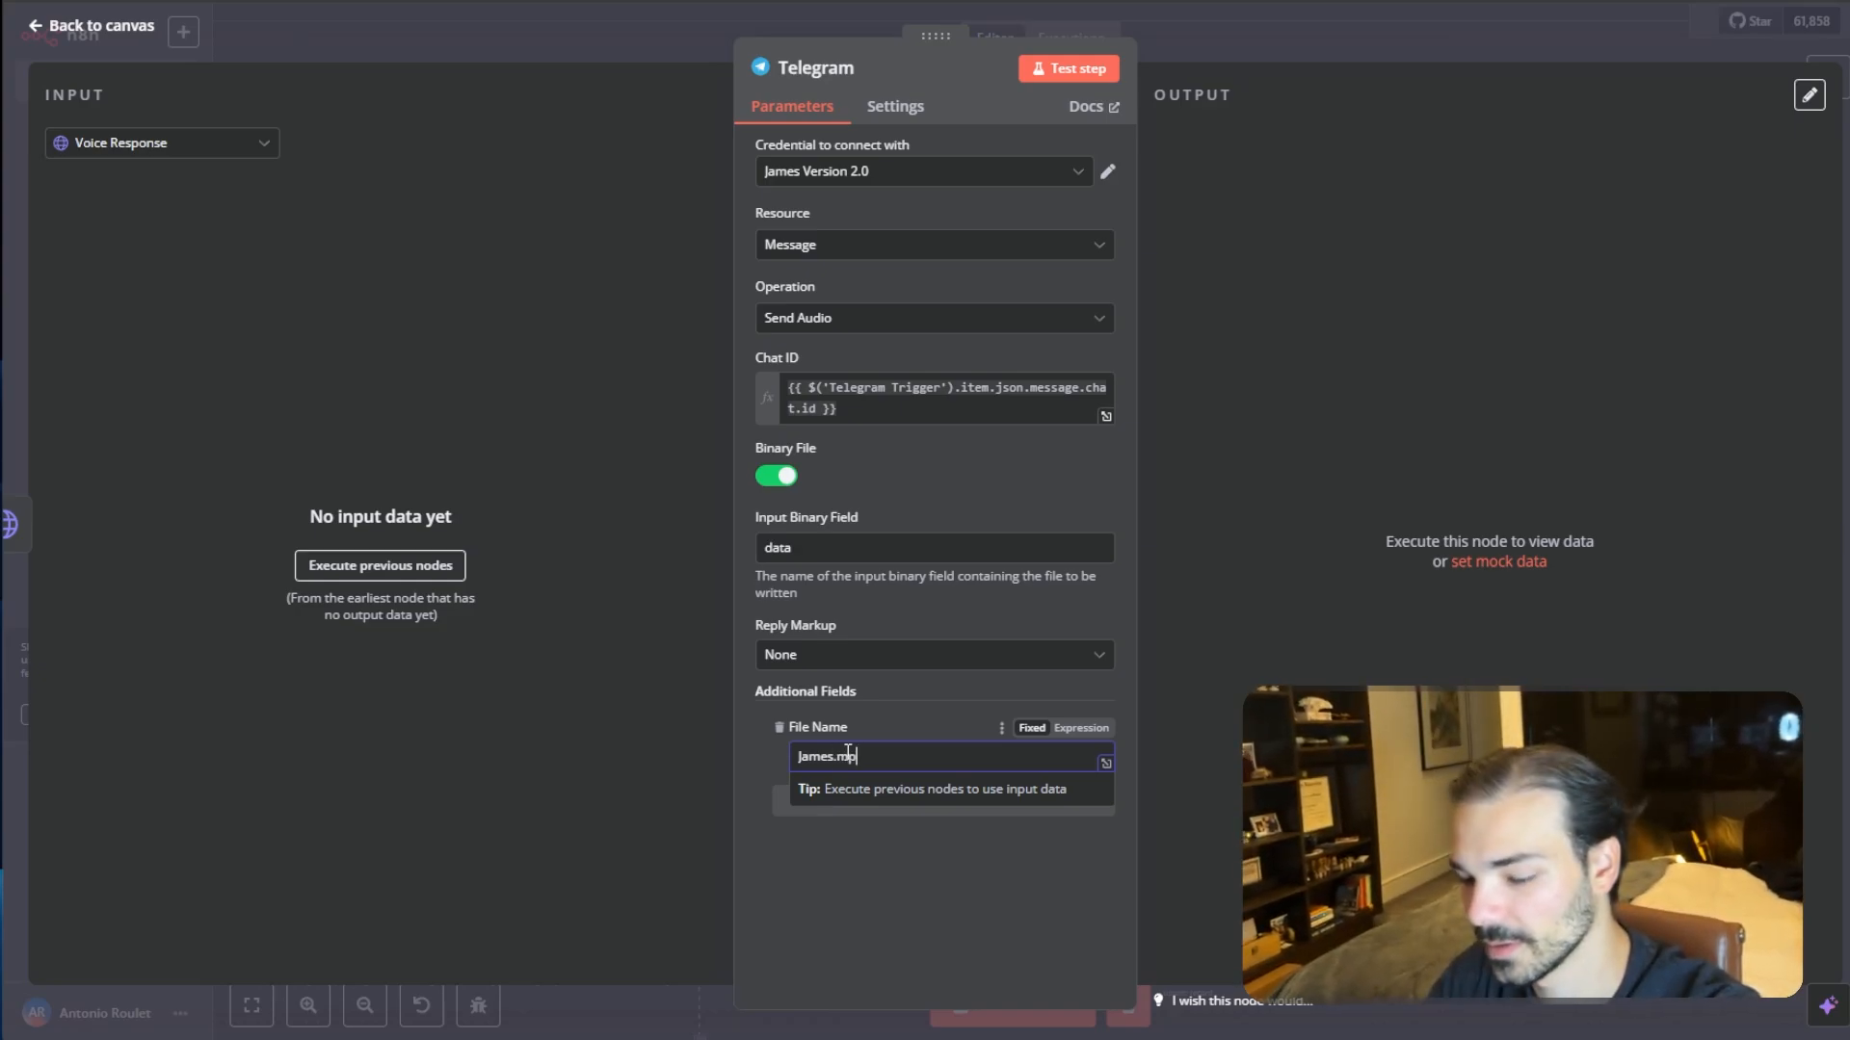
pyautogui.write('eg')
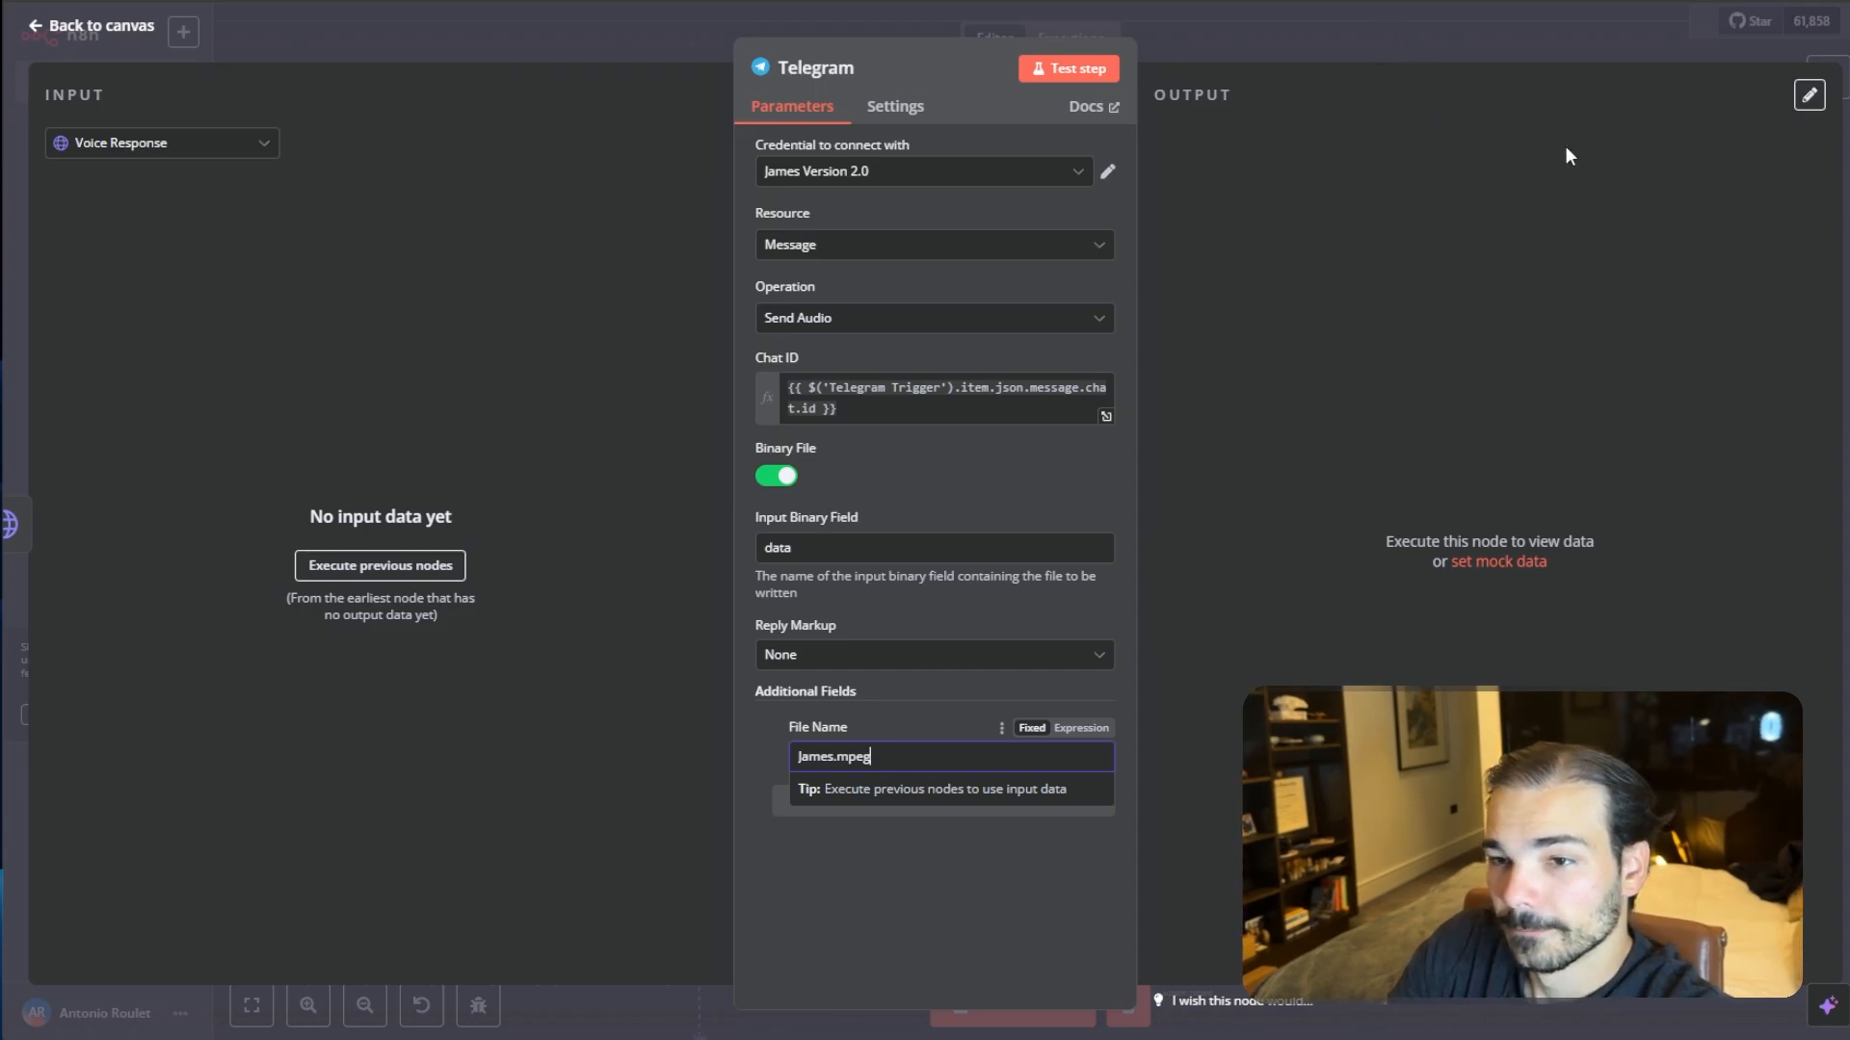
# - Return to the canvas, record and send a voice message to the bot in Telegram, and run the workflow test
pyautogui.click(1372, 37)
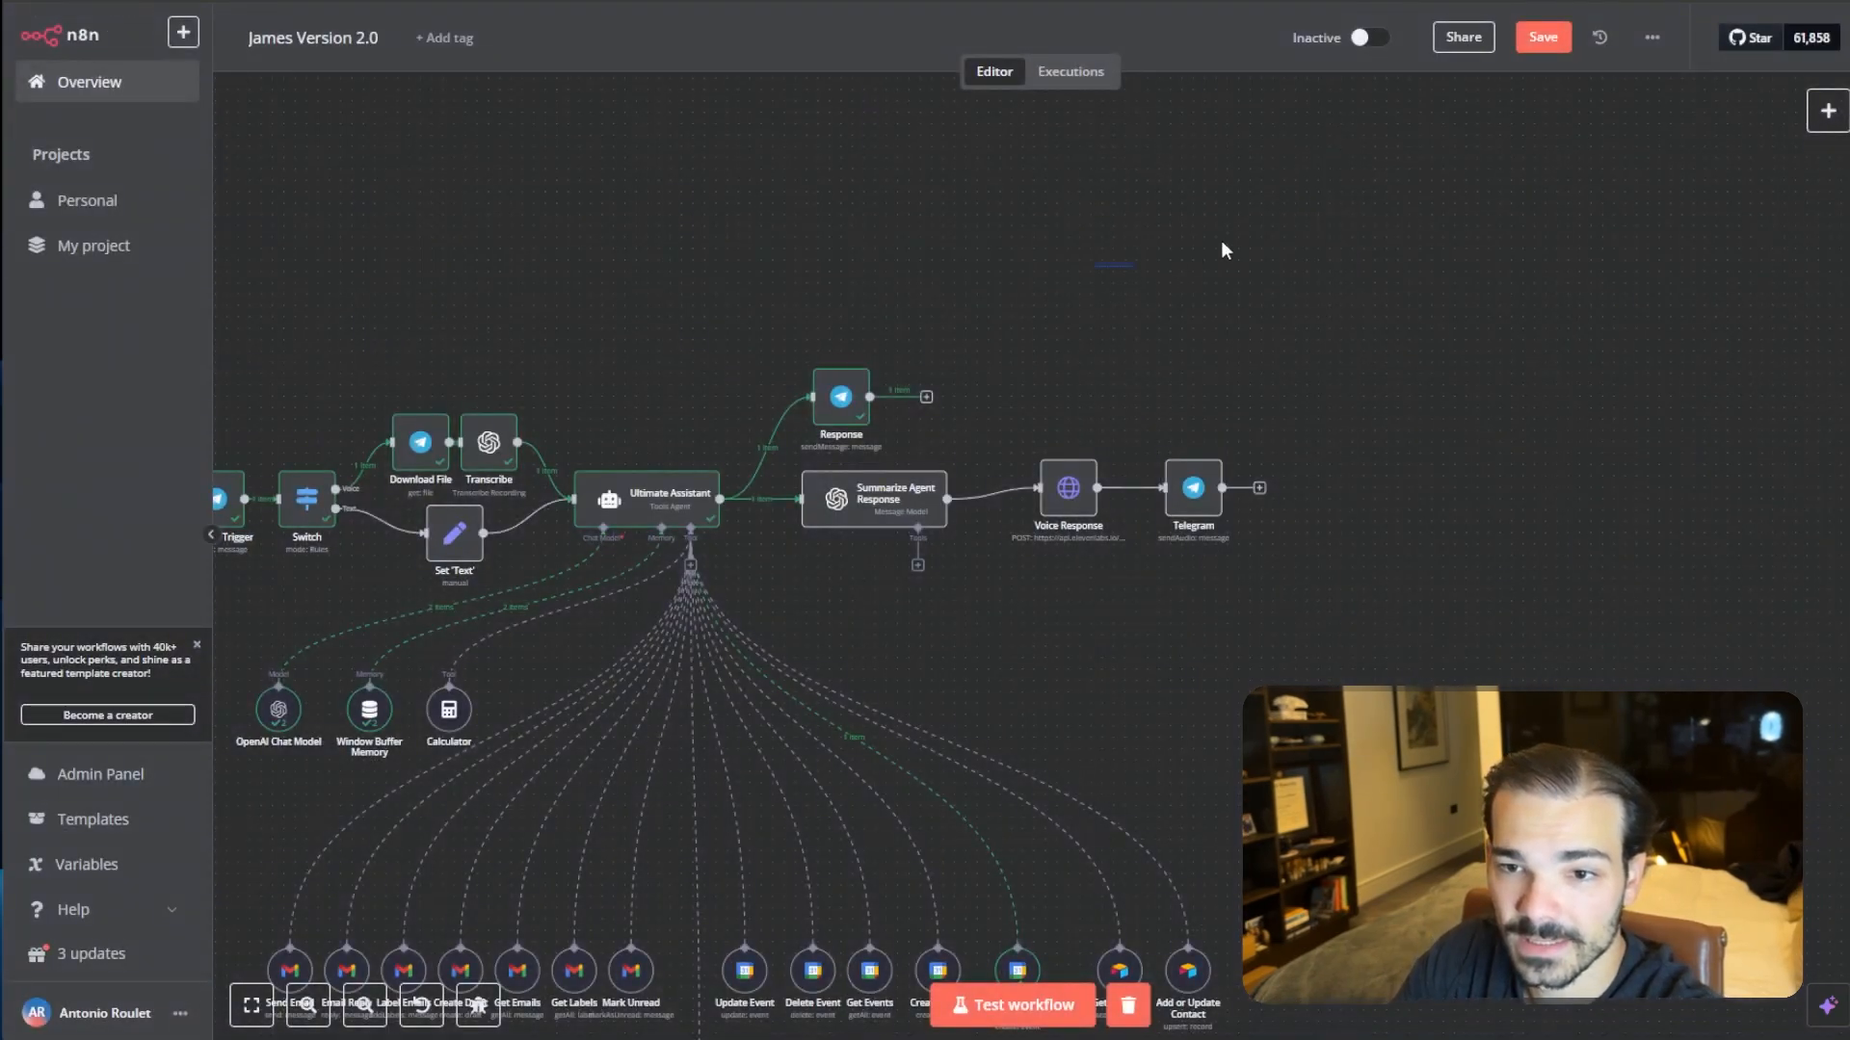
pyautogui.hotkey('alt', 'Tab')
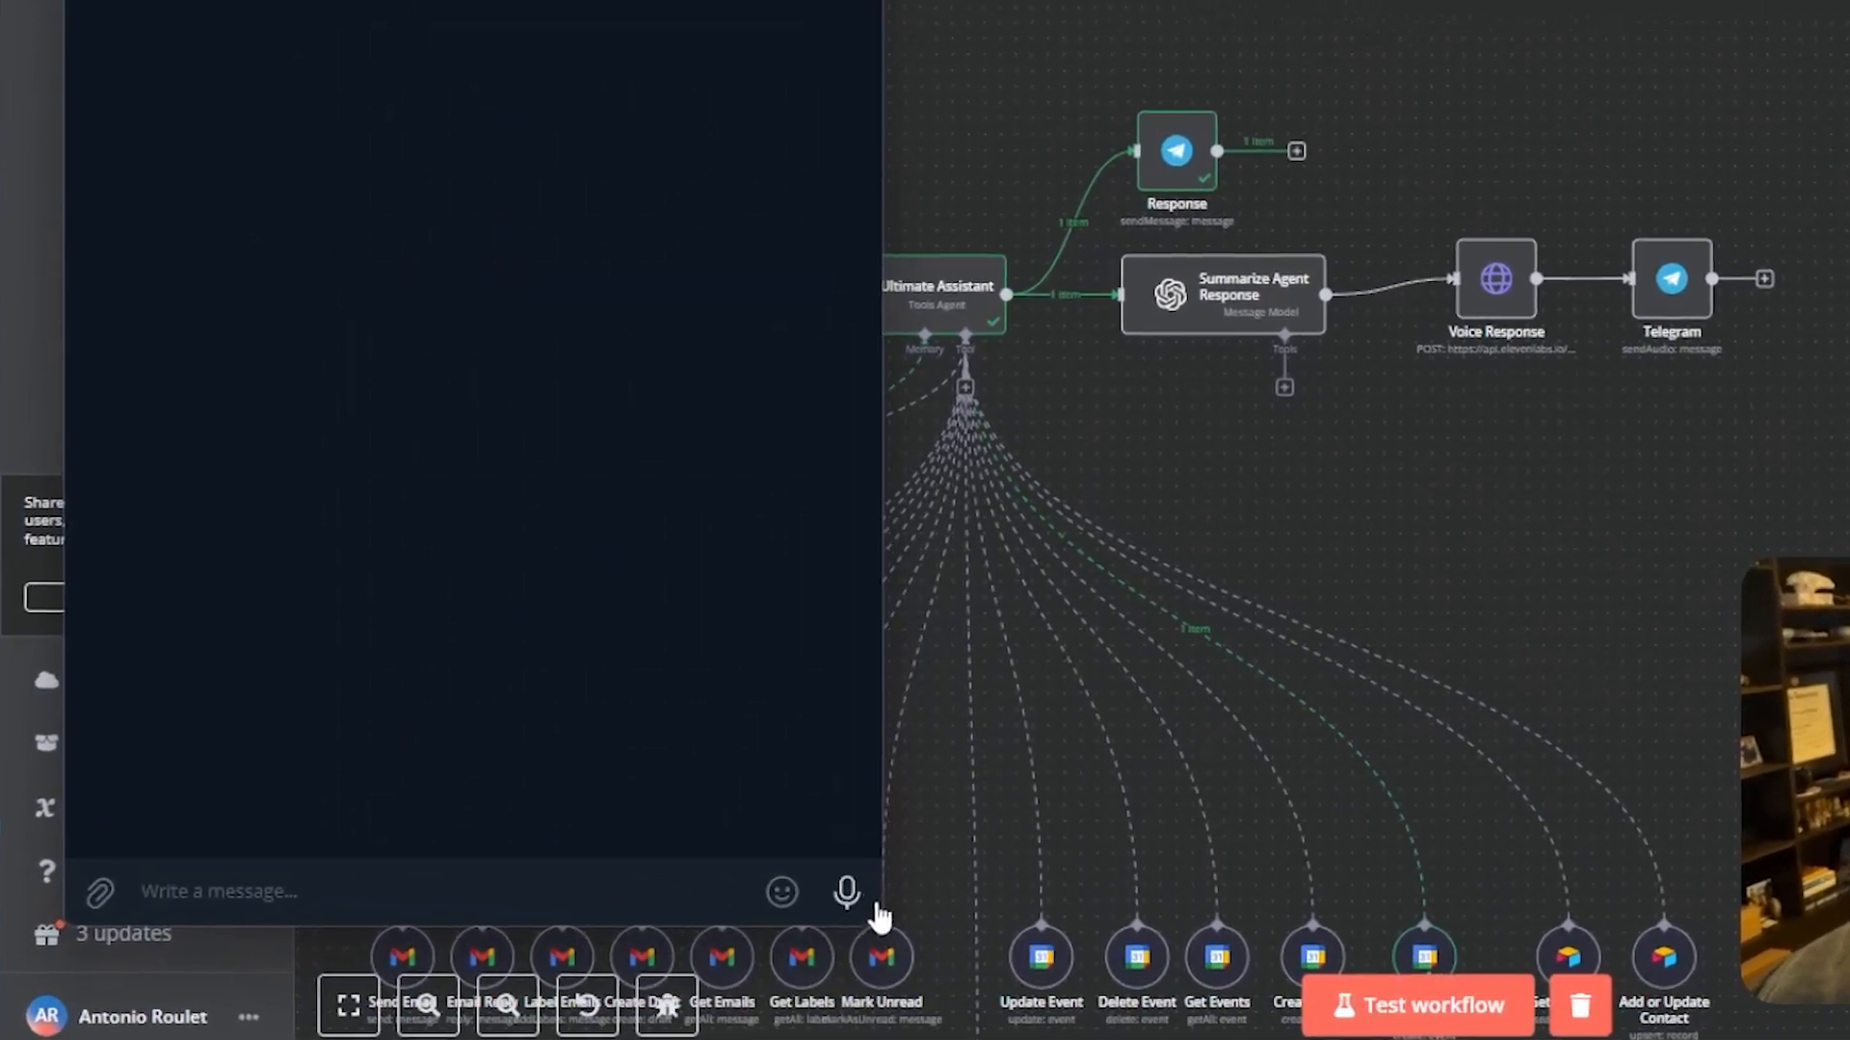
pyautogui.click(849, 899)
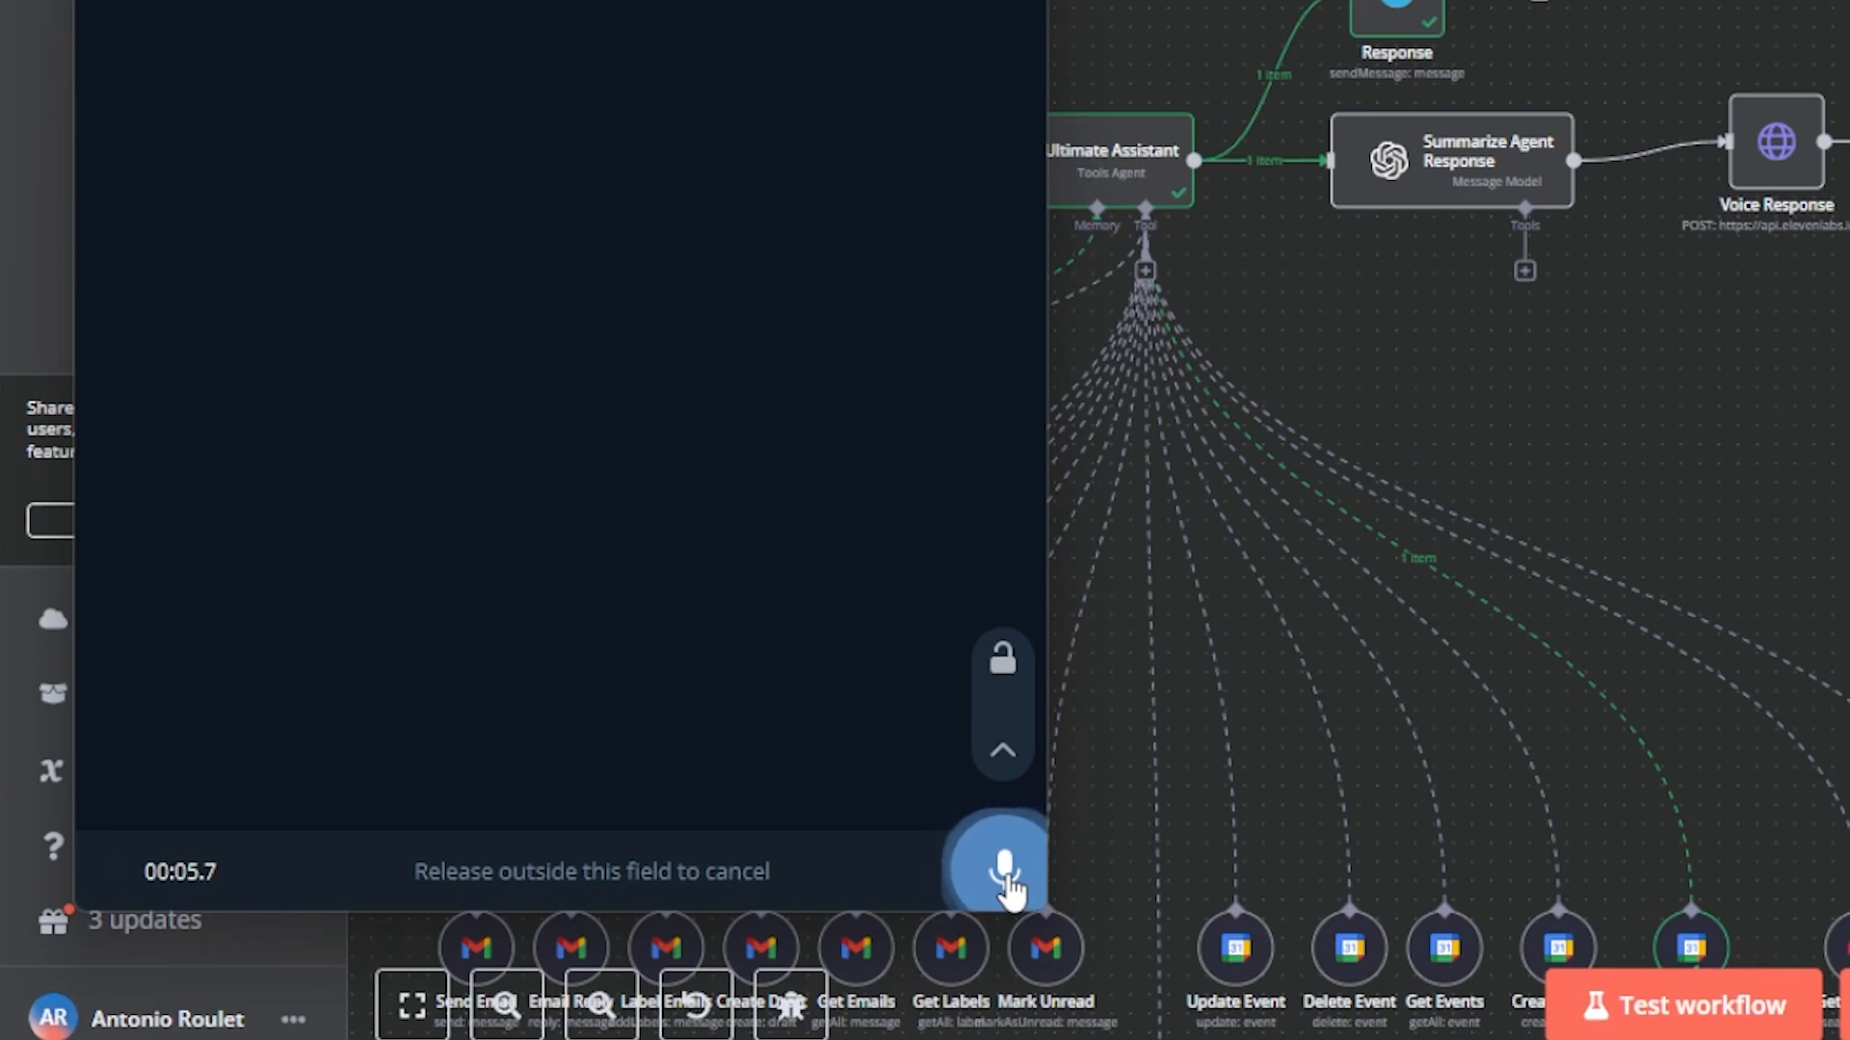
pyautogui.moveTo(1007, 881); pyautogui.dragTo(1007, 882)
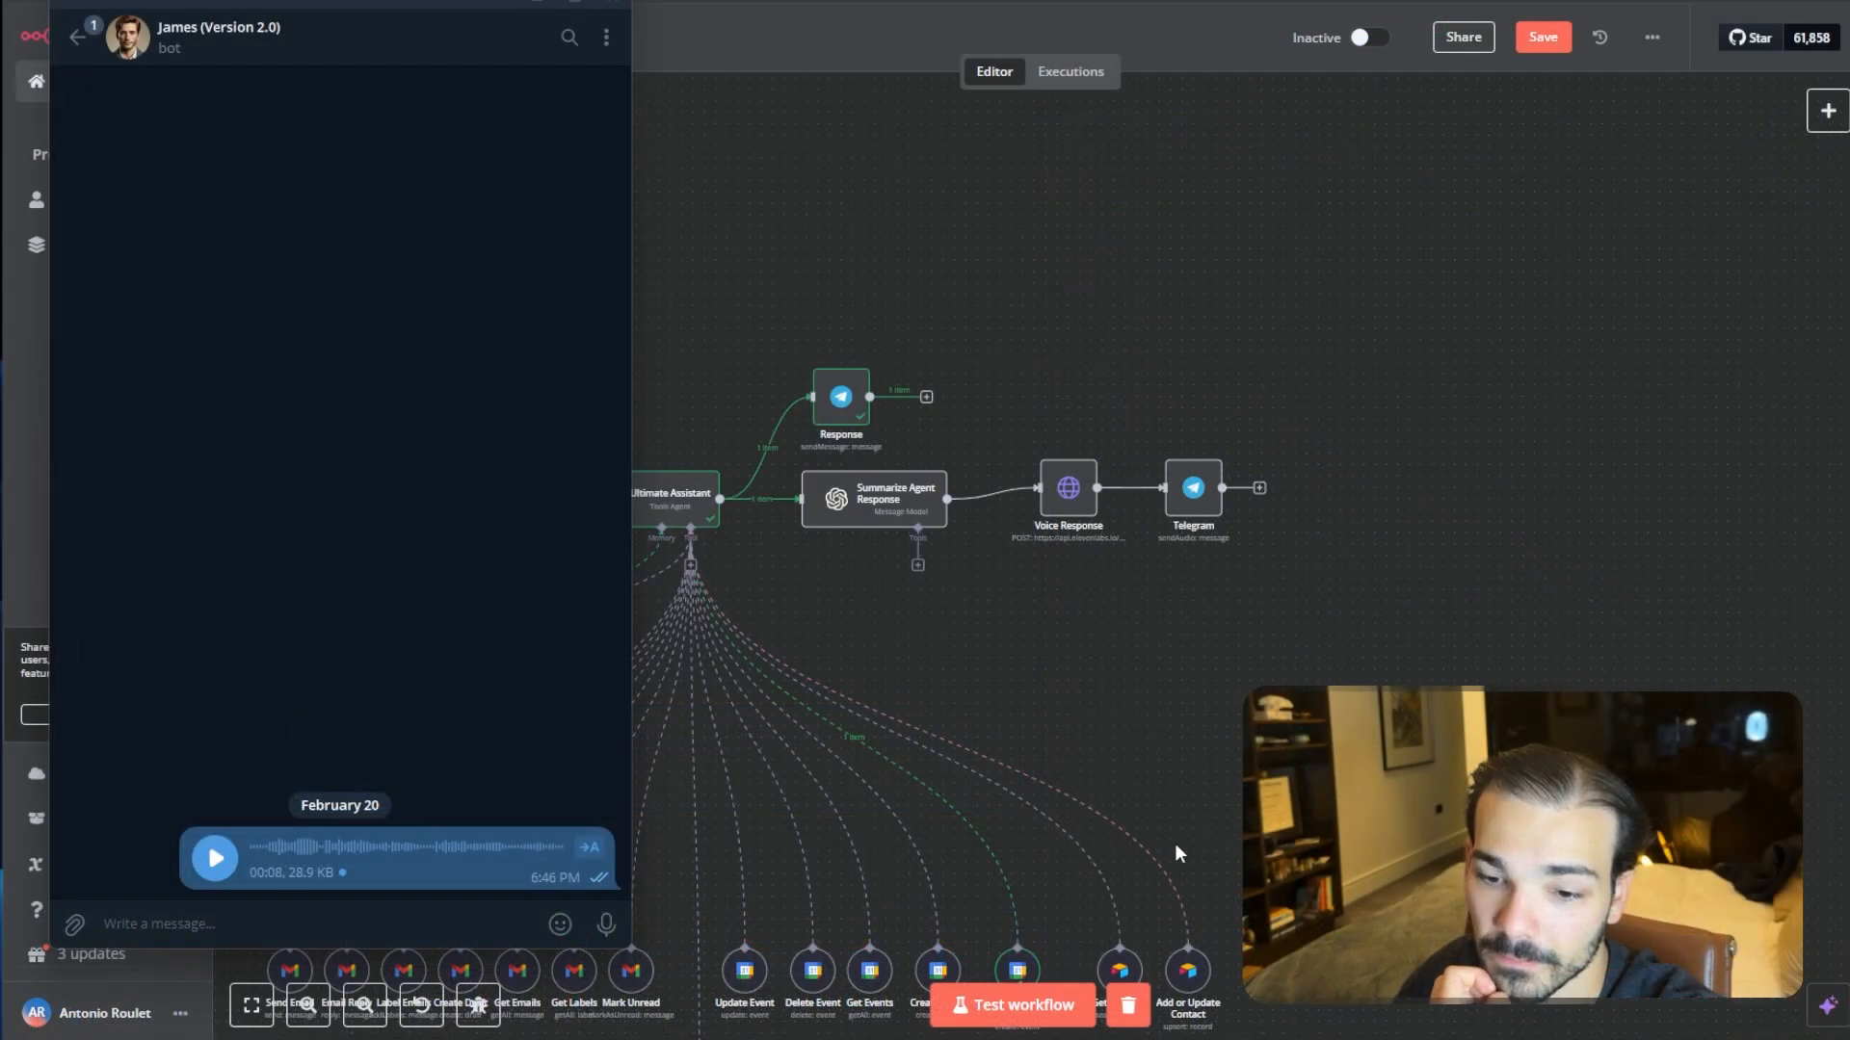
pyautogui.click(1023, 1005)
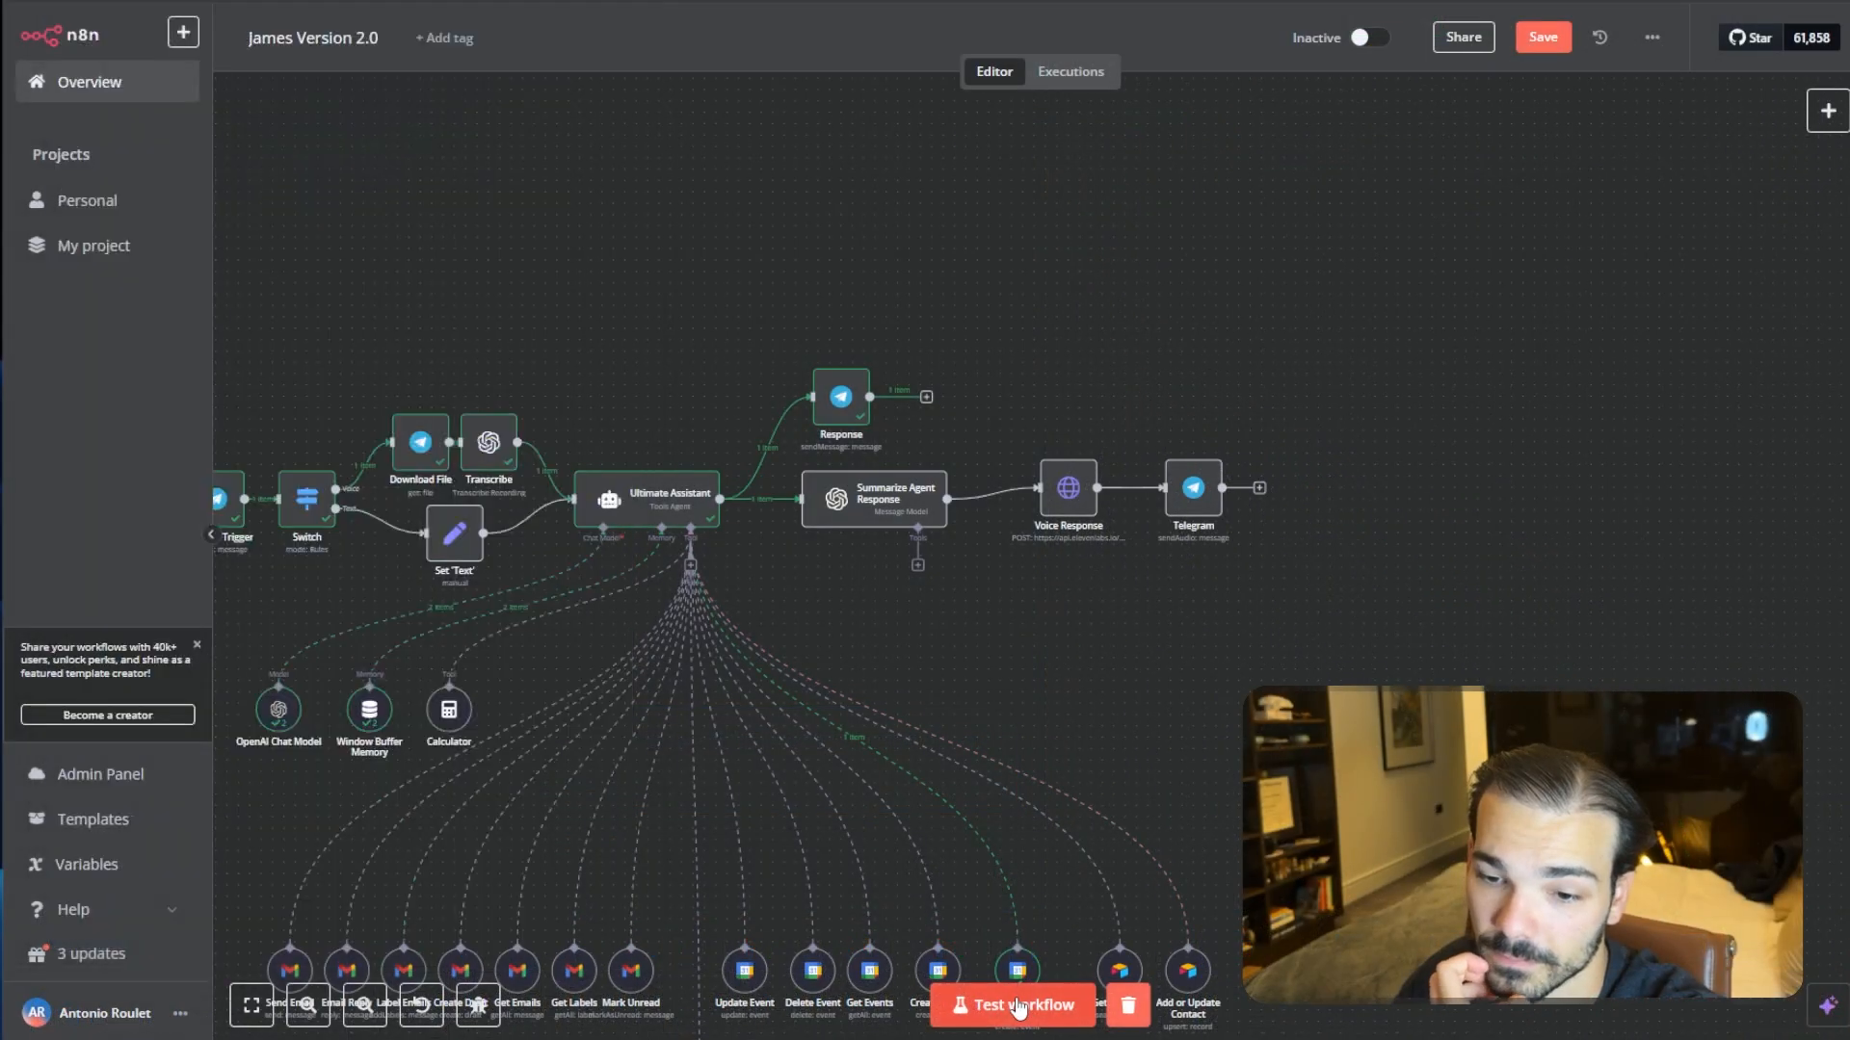
# - Review the bot's weather reply in the Telegram chat and play the attached James.mpeg audio file
pyautogui.moveTo(1185, 661); pyautogui.dragTo(1455, 580)
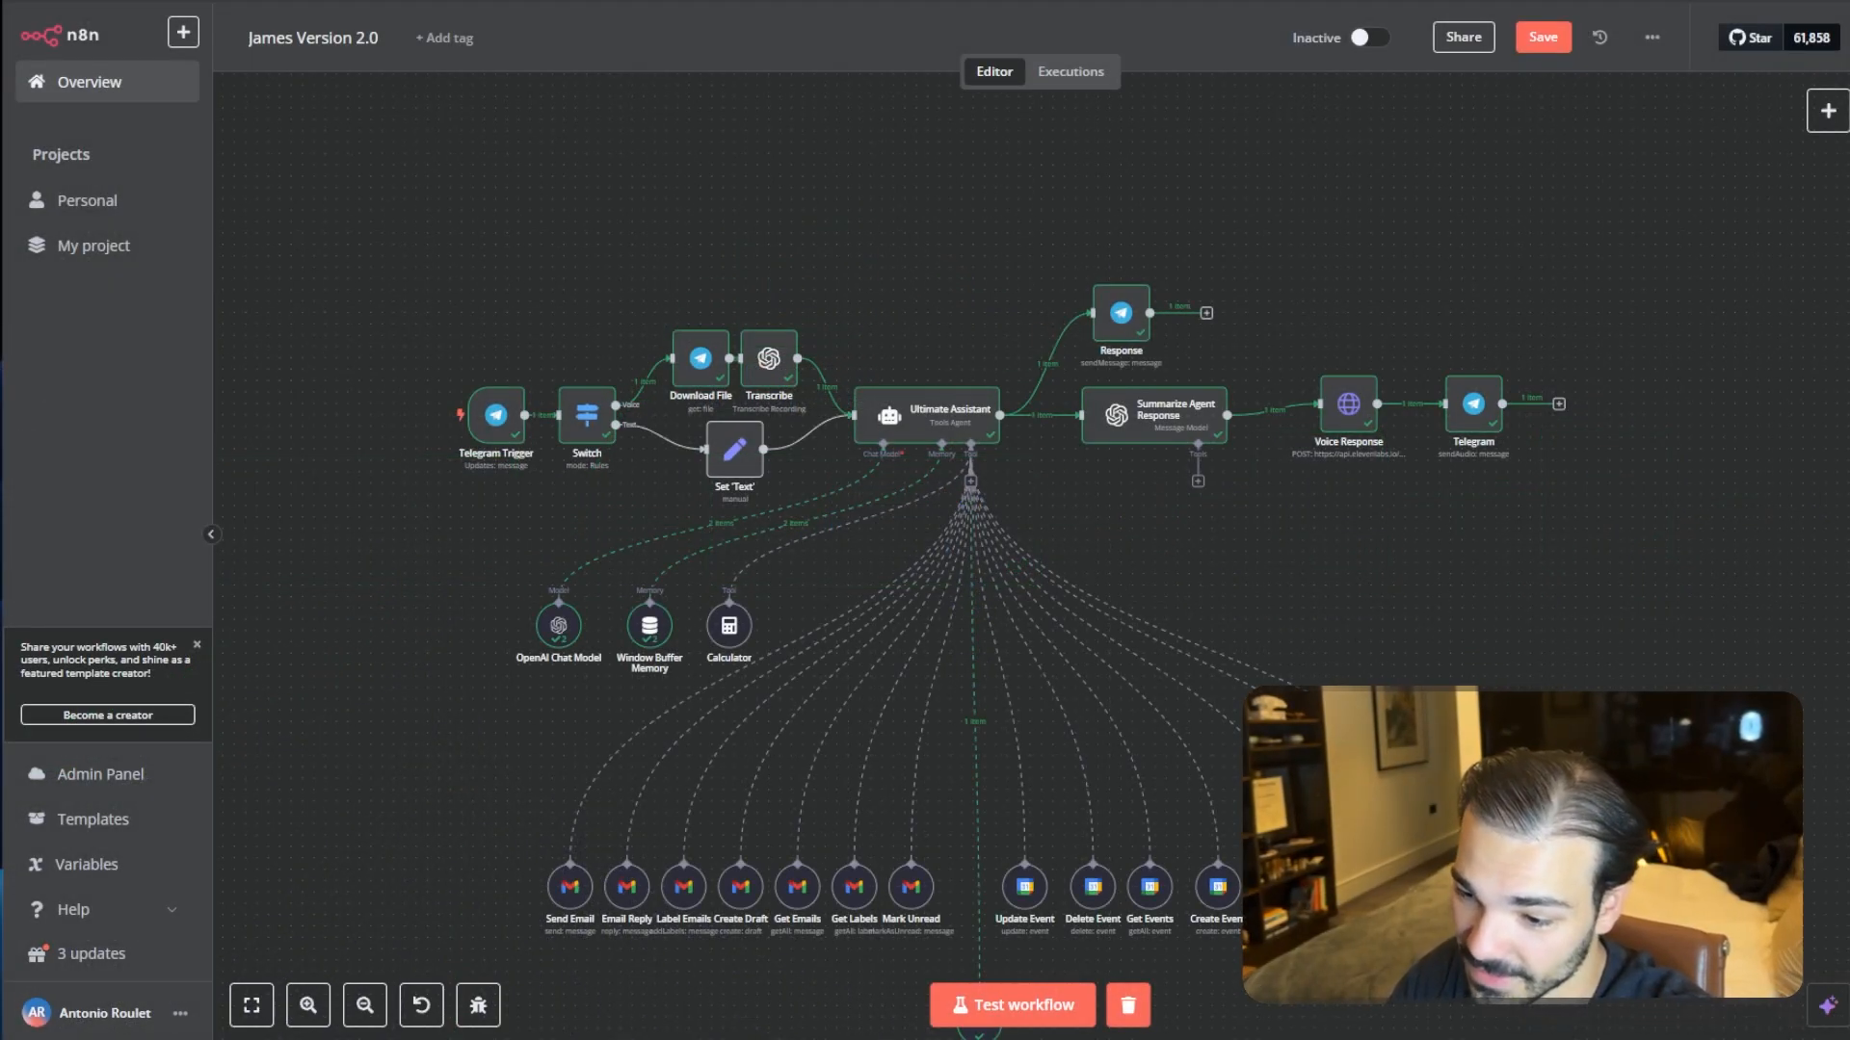
pyautogui.hotkey('alt', 'Tab')
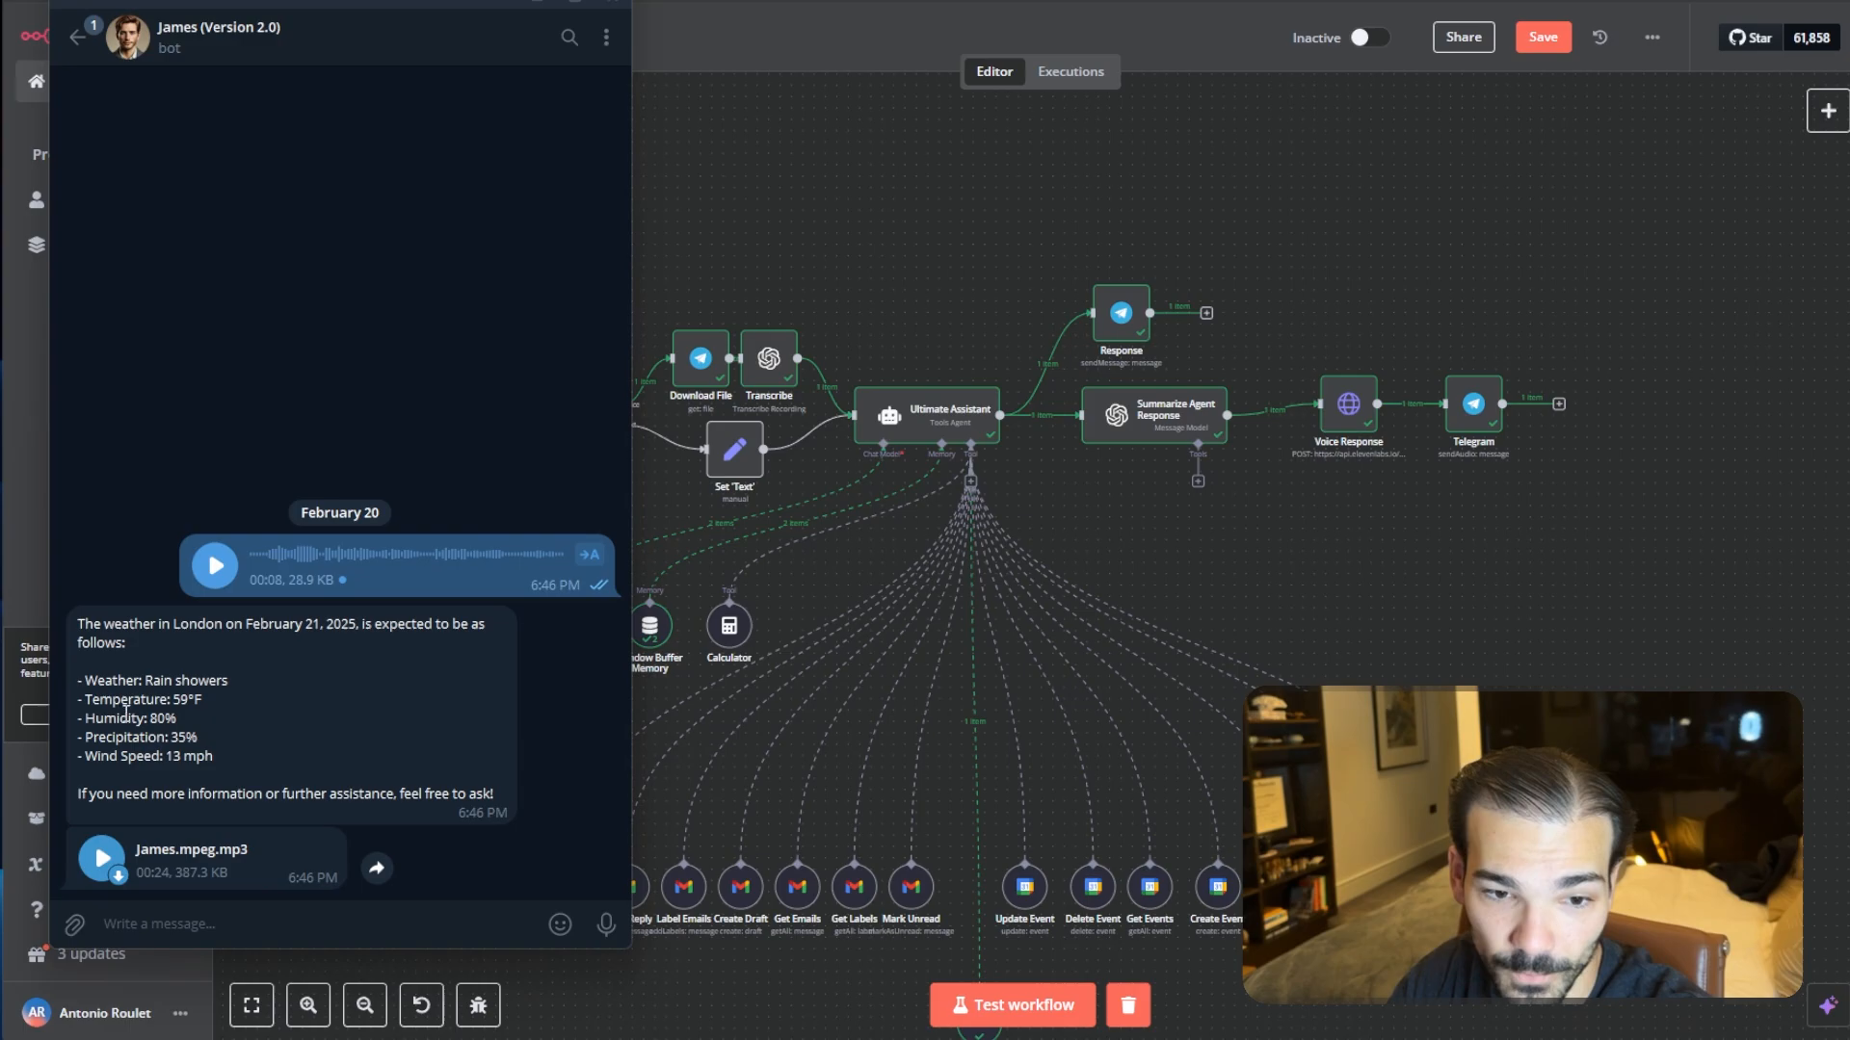
pyautogui.doubleClick(326, 623)
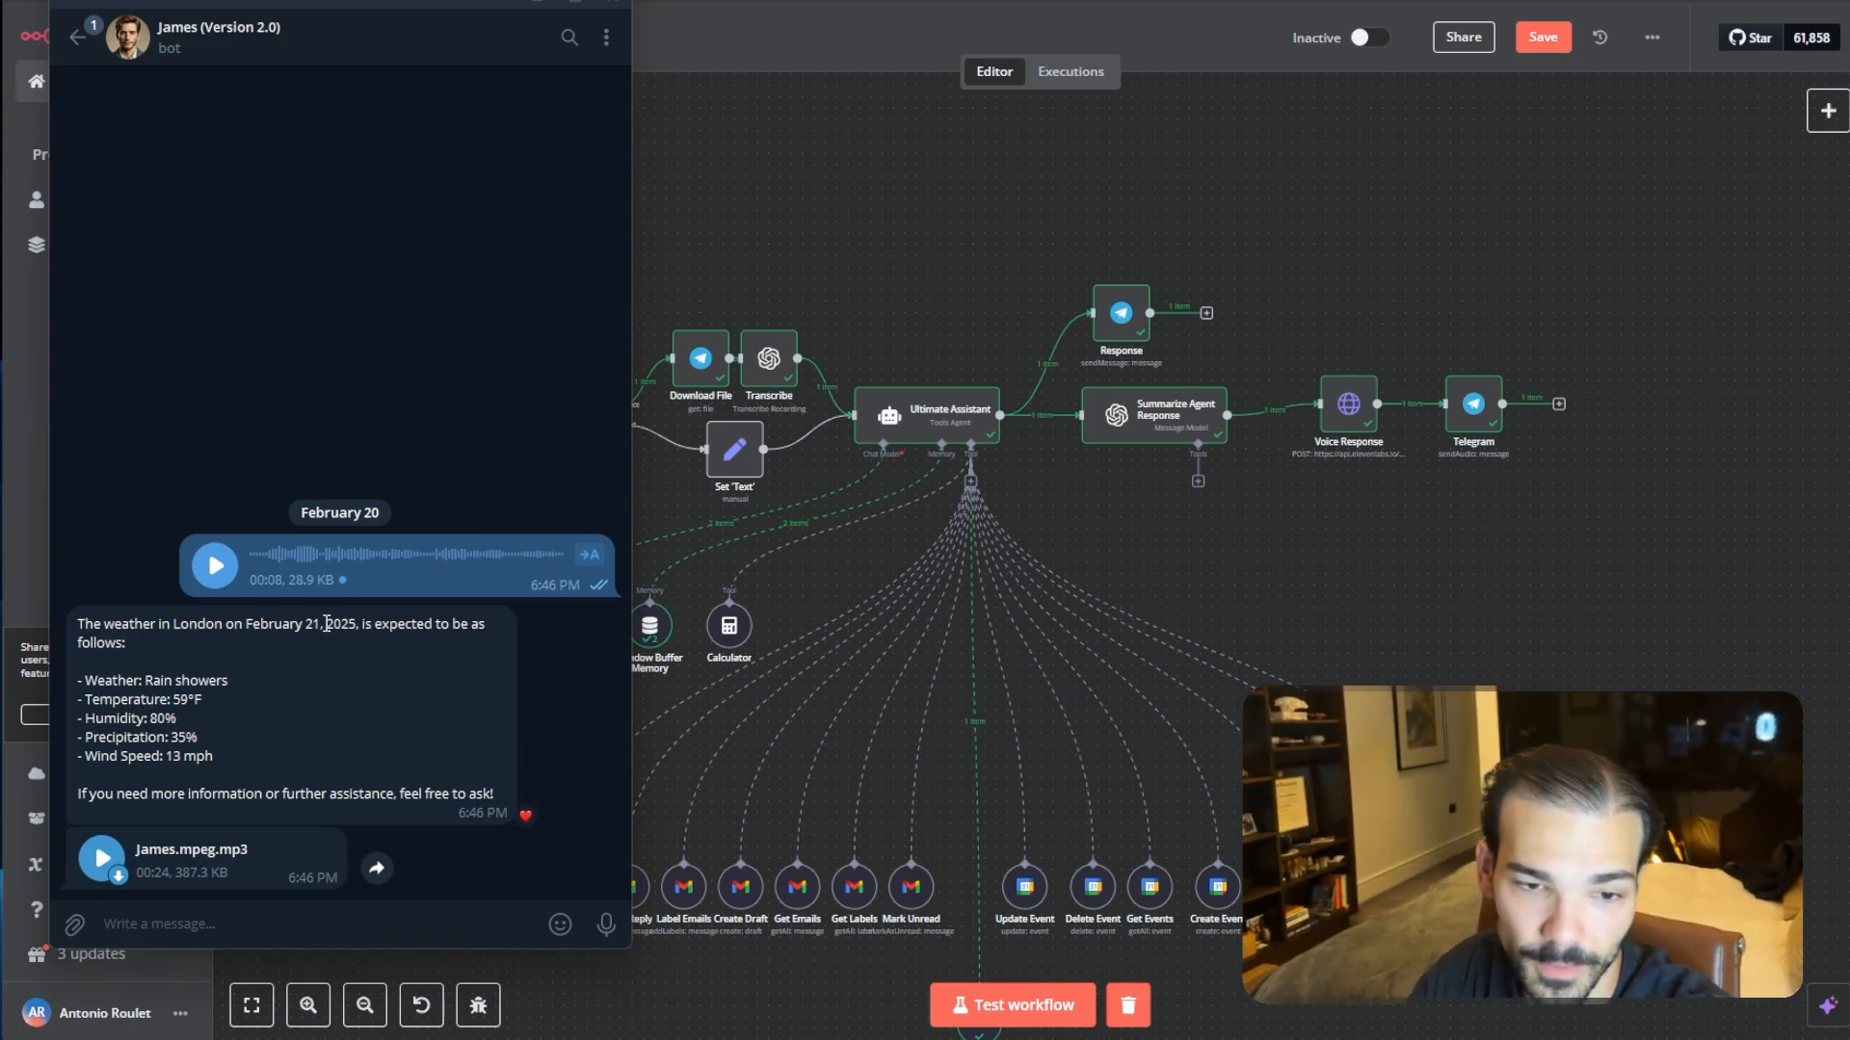
pyautogui.moveTo(154, 700); pyautogui.dragTo(254, 697)
pyautogui.click(166, 745)
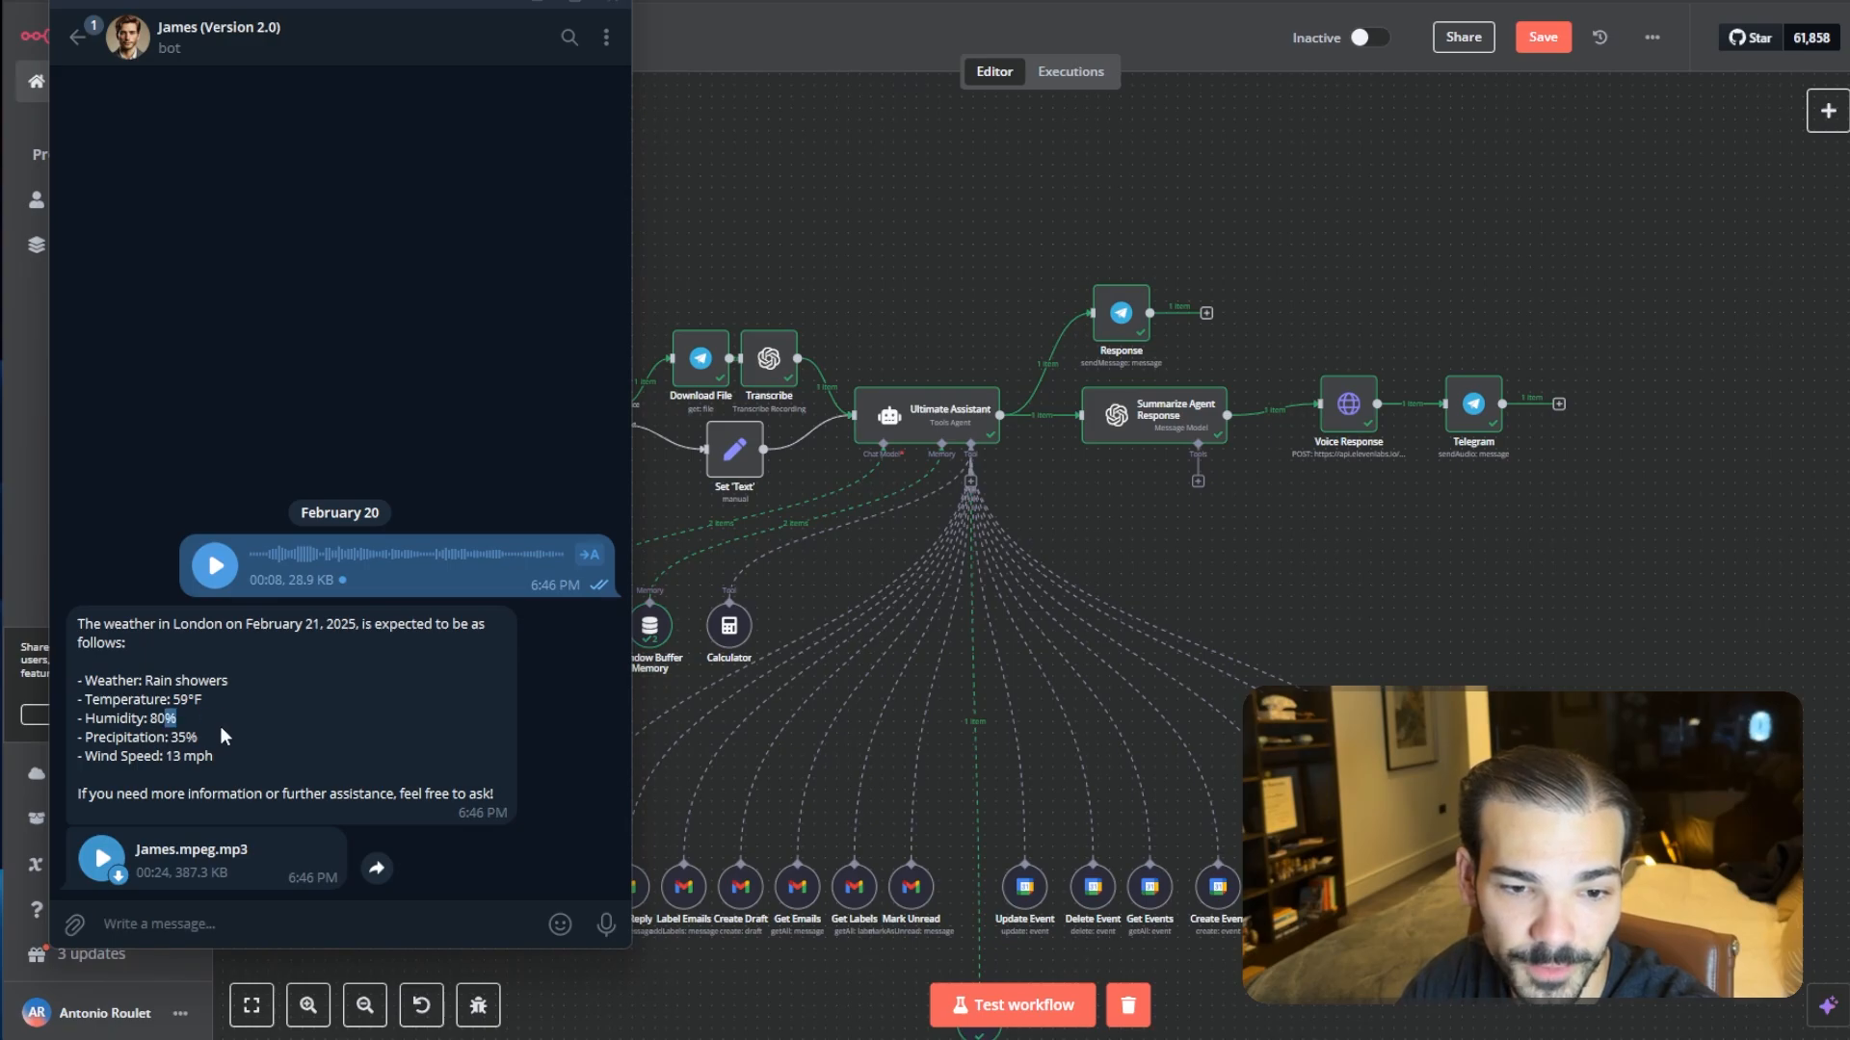
pyautogui.moveTo(169, 771); pyautogui.dragTo(248, 754)
pyautogui.click(221, 701)
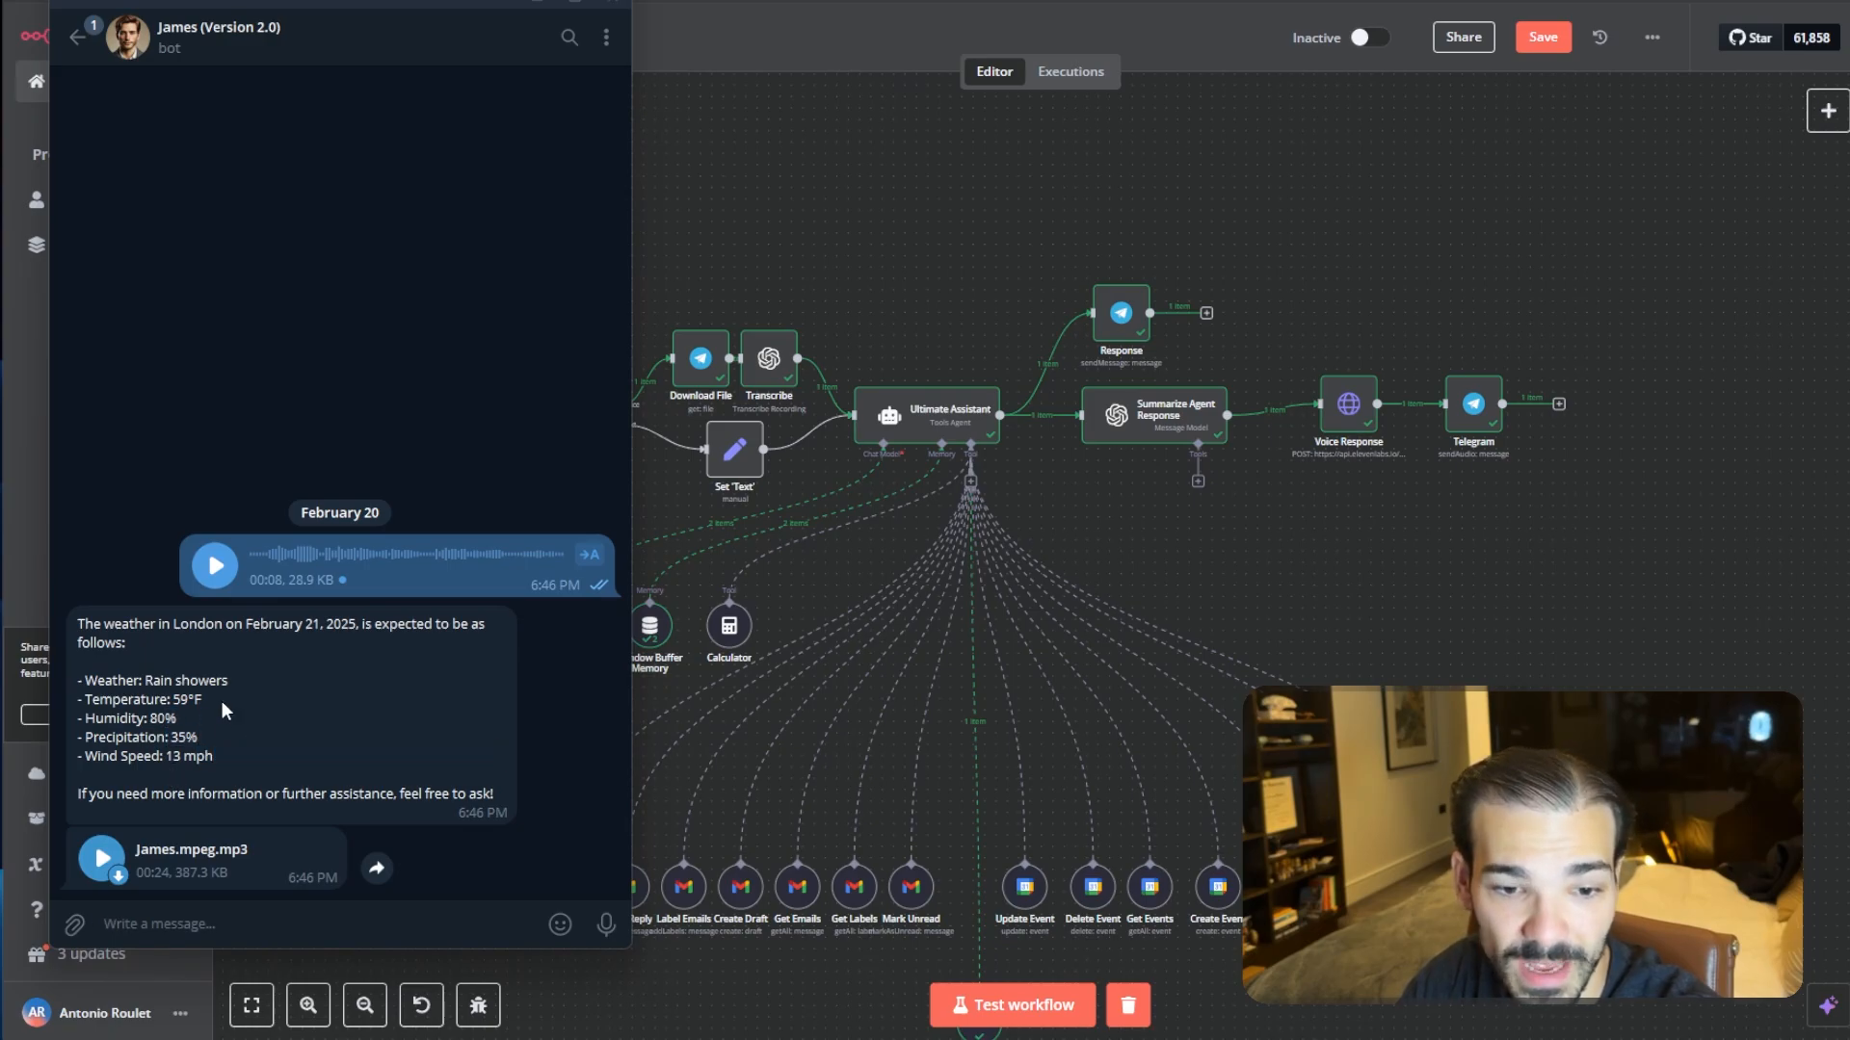
pyautogui.click(102, 852)
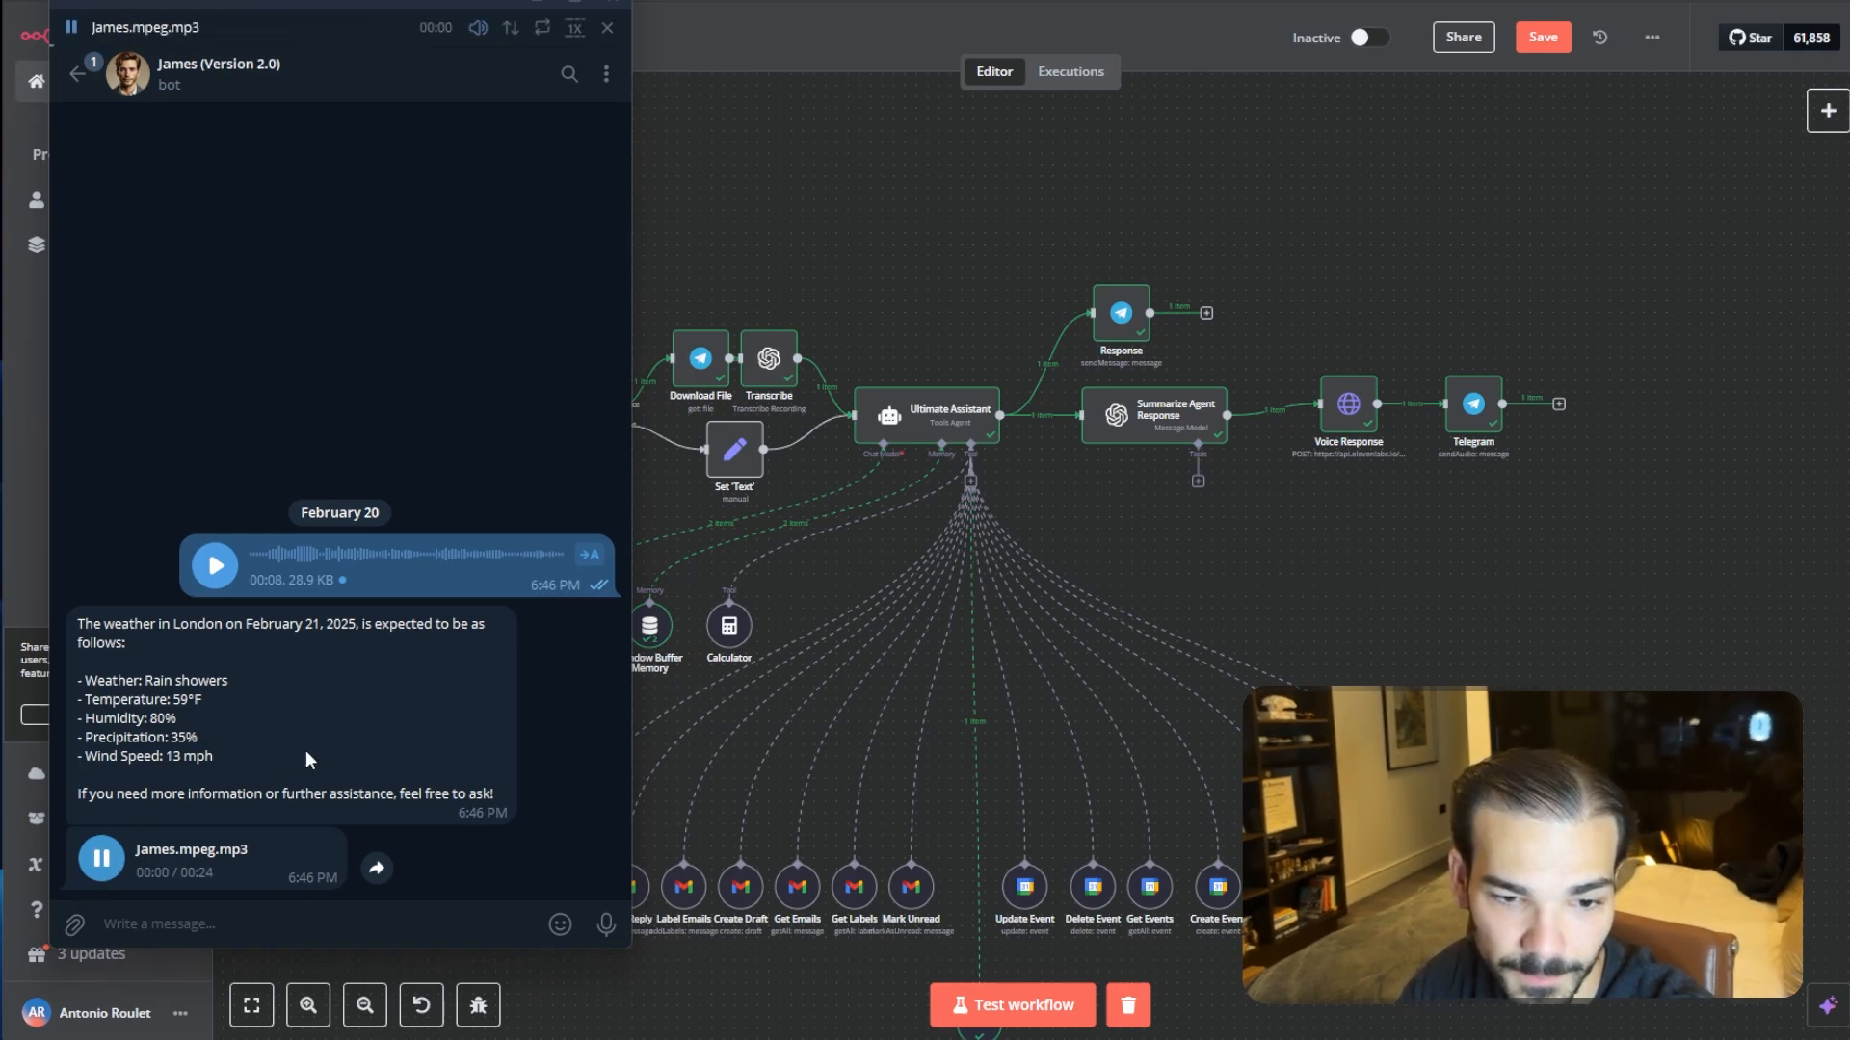
pyautogui.doubleClick(318, 788)
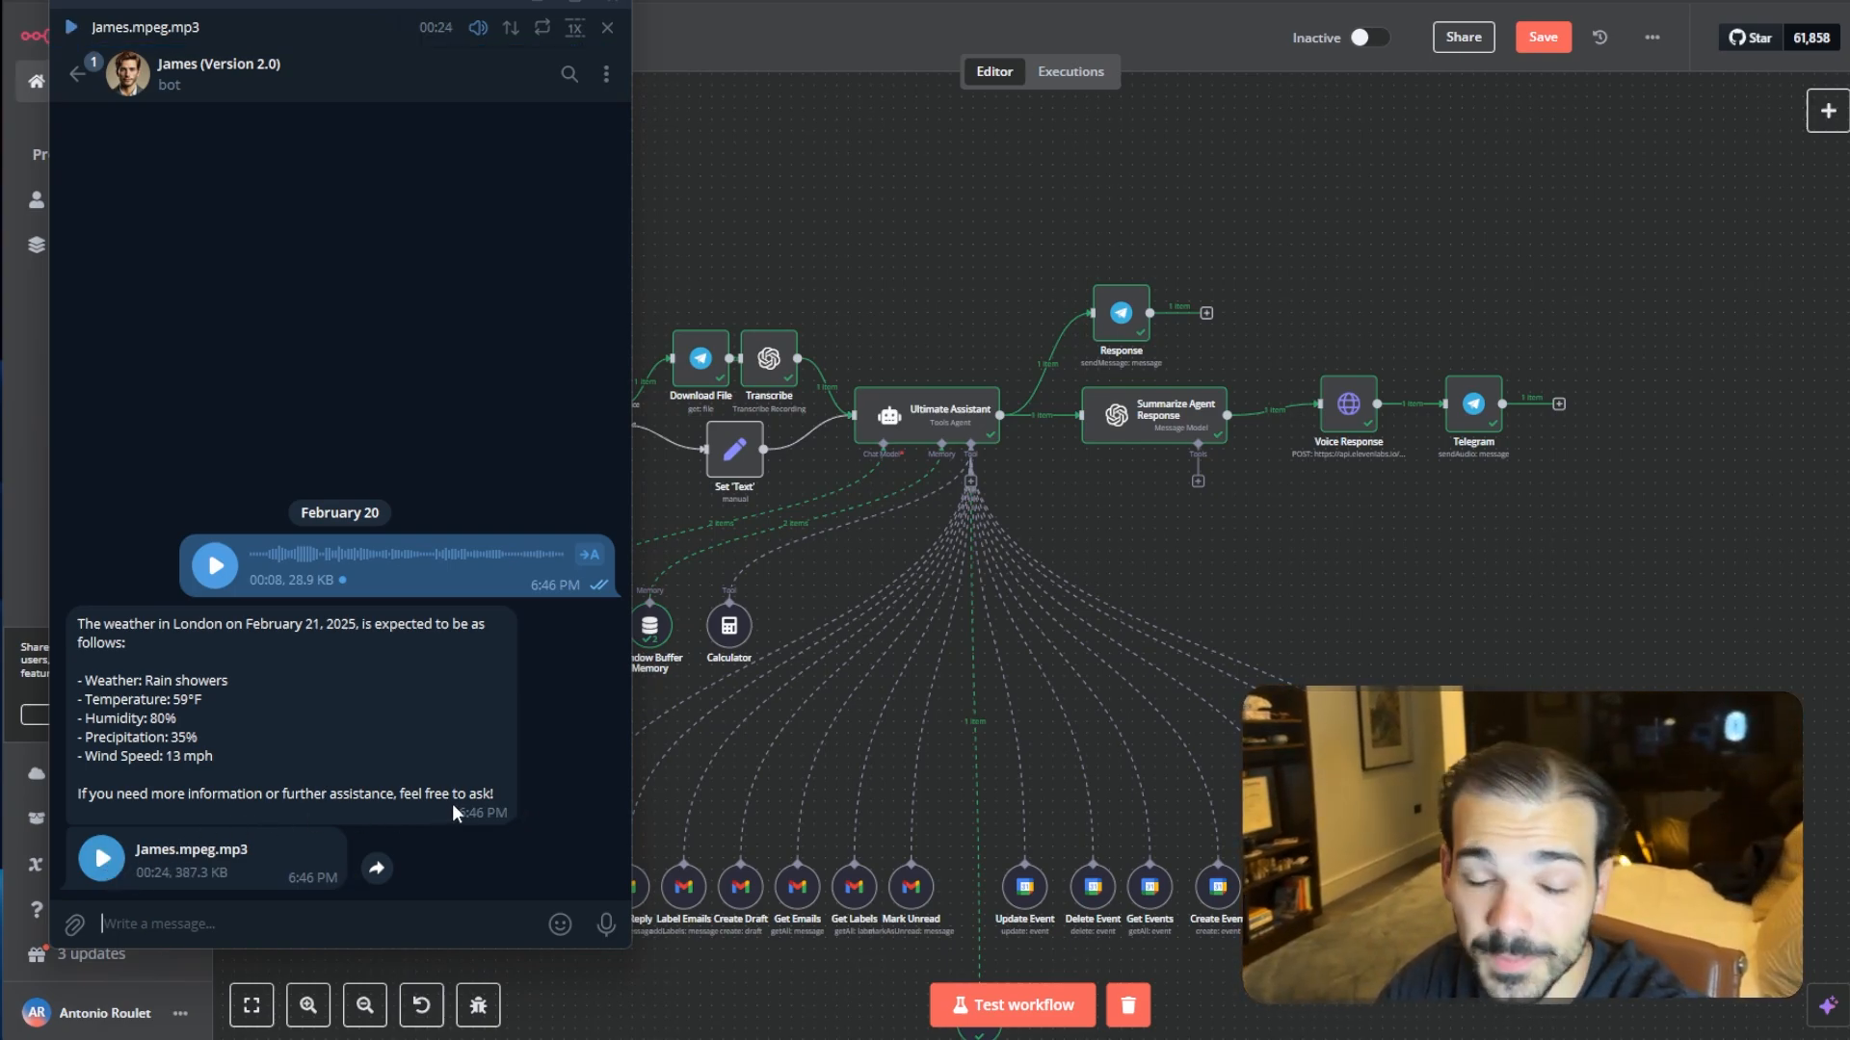
# - Reposition the Voice Response and Telegram nodes closer to the Summarize Agent Response node on the canvas
pyautogui.click(1341, 613)
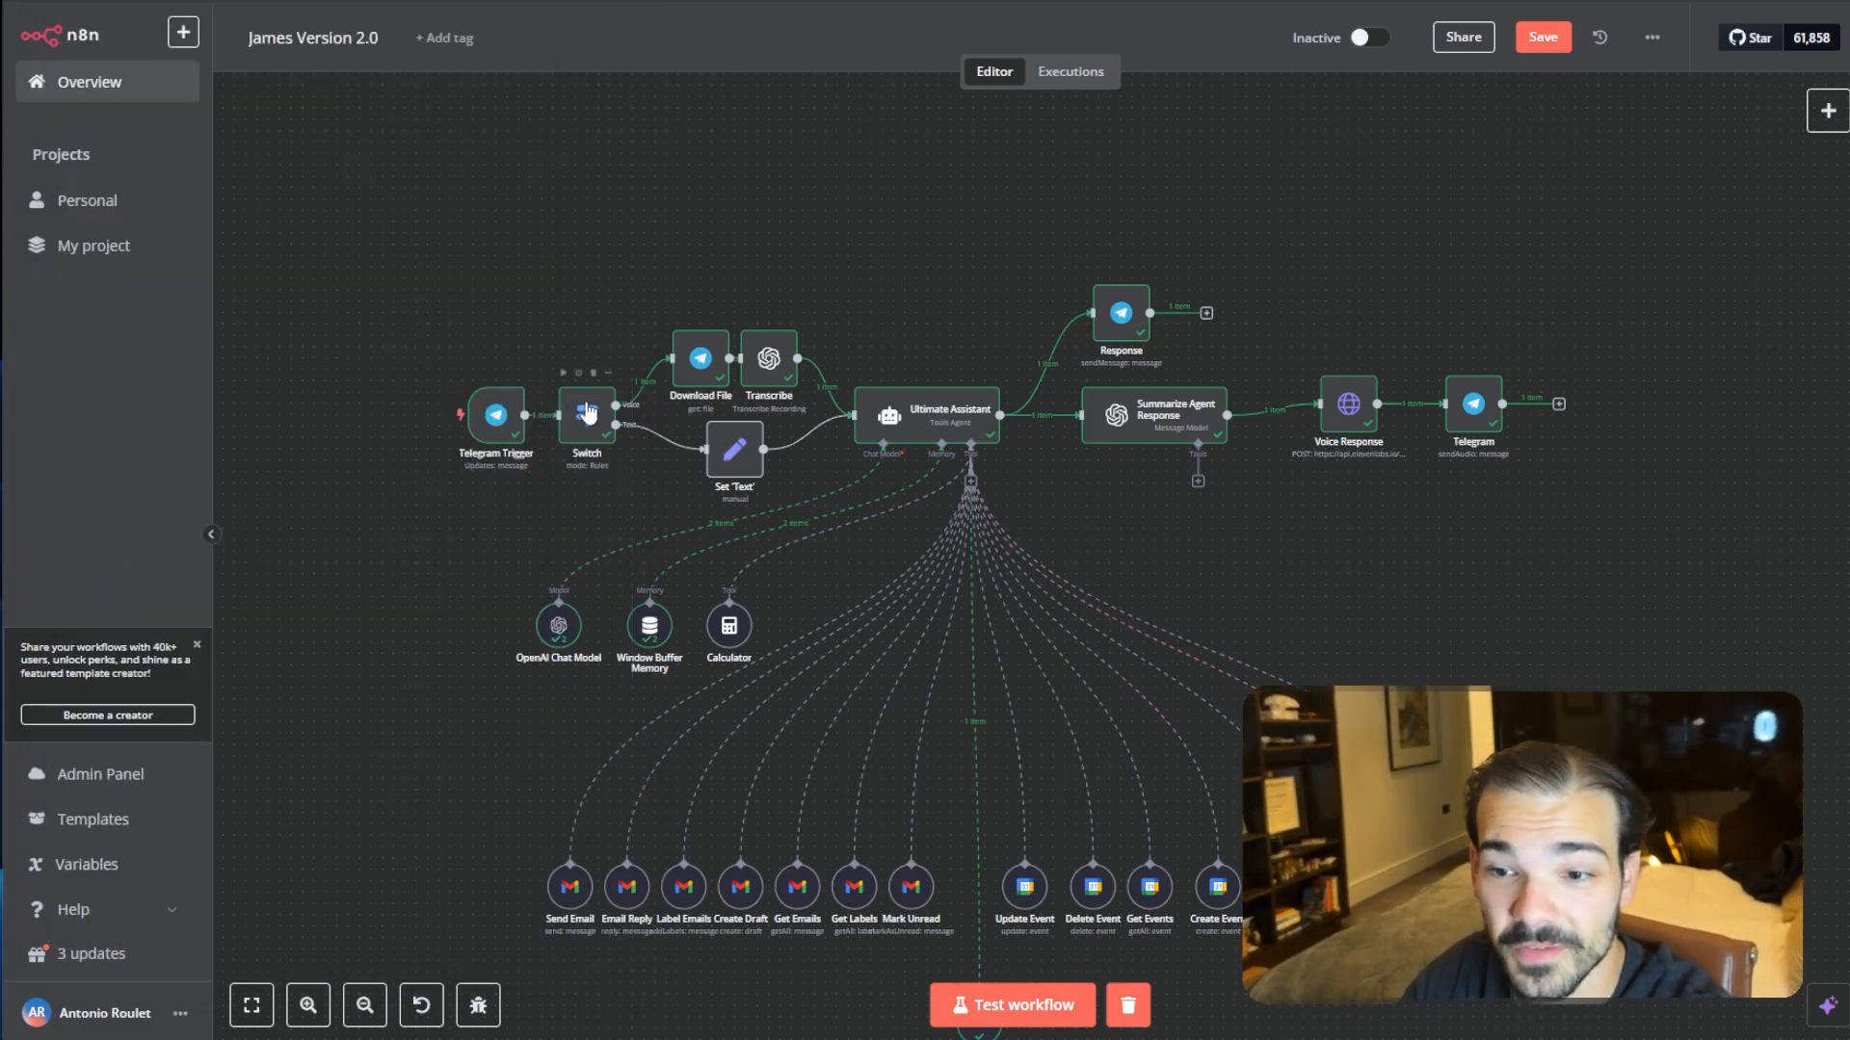
pyautogui.moveTo(632, 289); pyautogui.dragTo(1569, 516)
pyautogui.click(1590, 687)
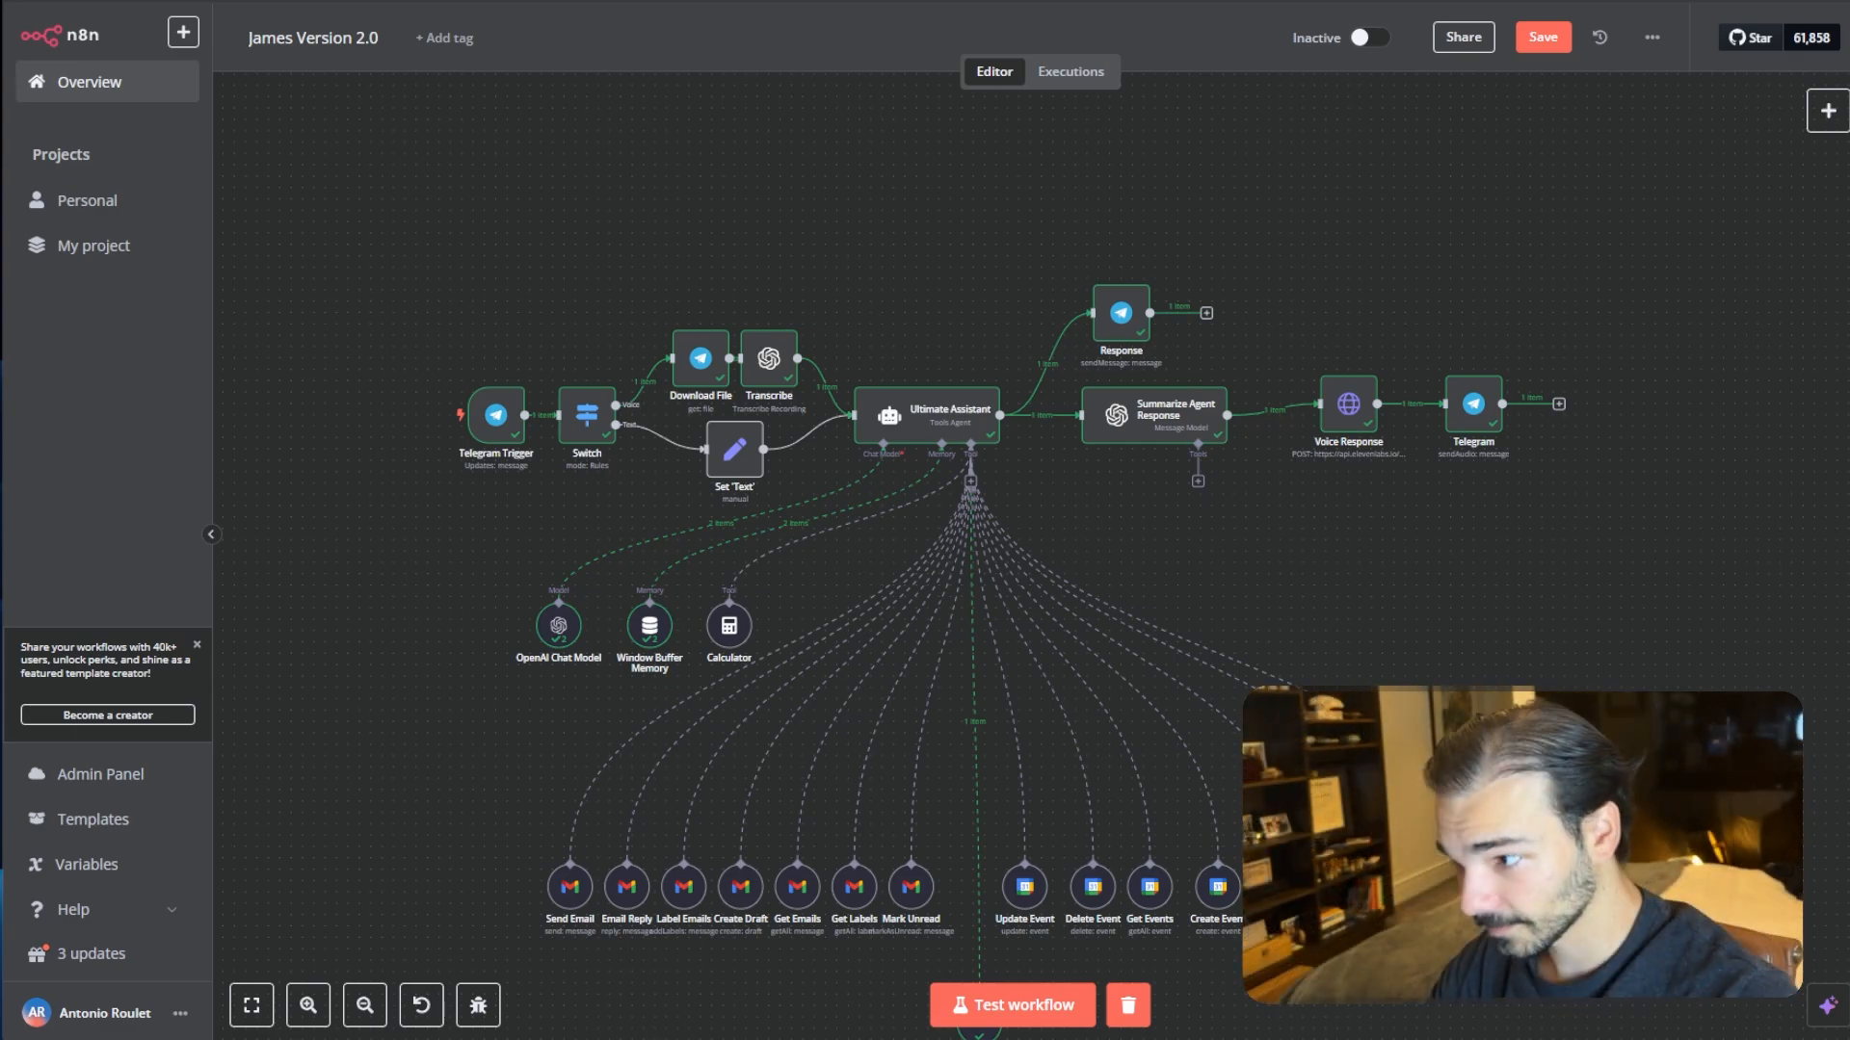
pyautogui.moveTo(1266, 534); pyautogui.dragTo(1033, 483)
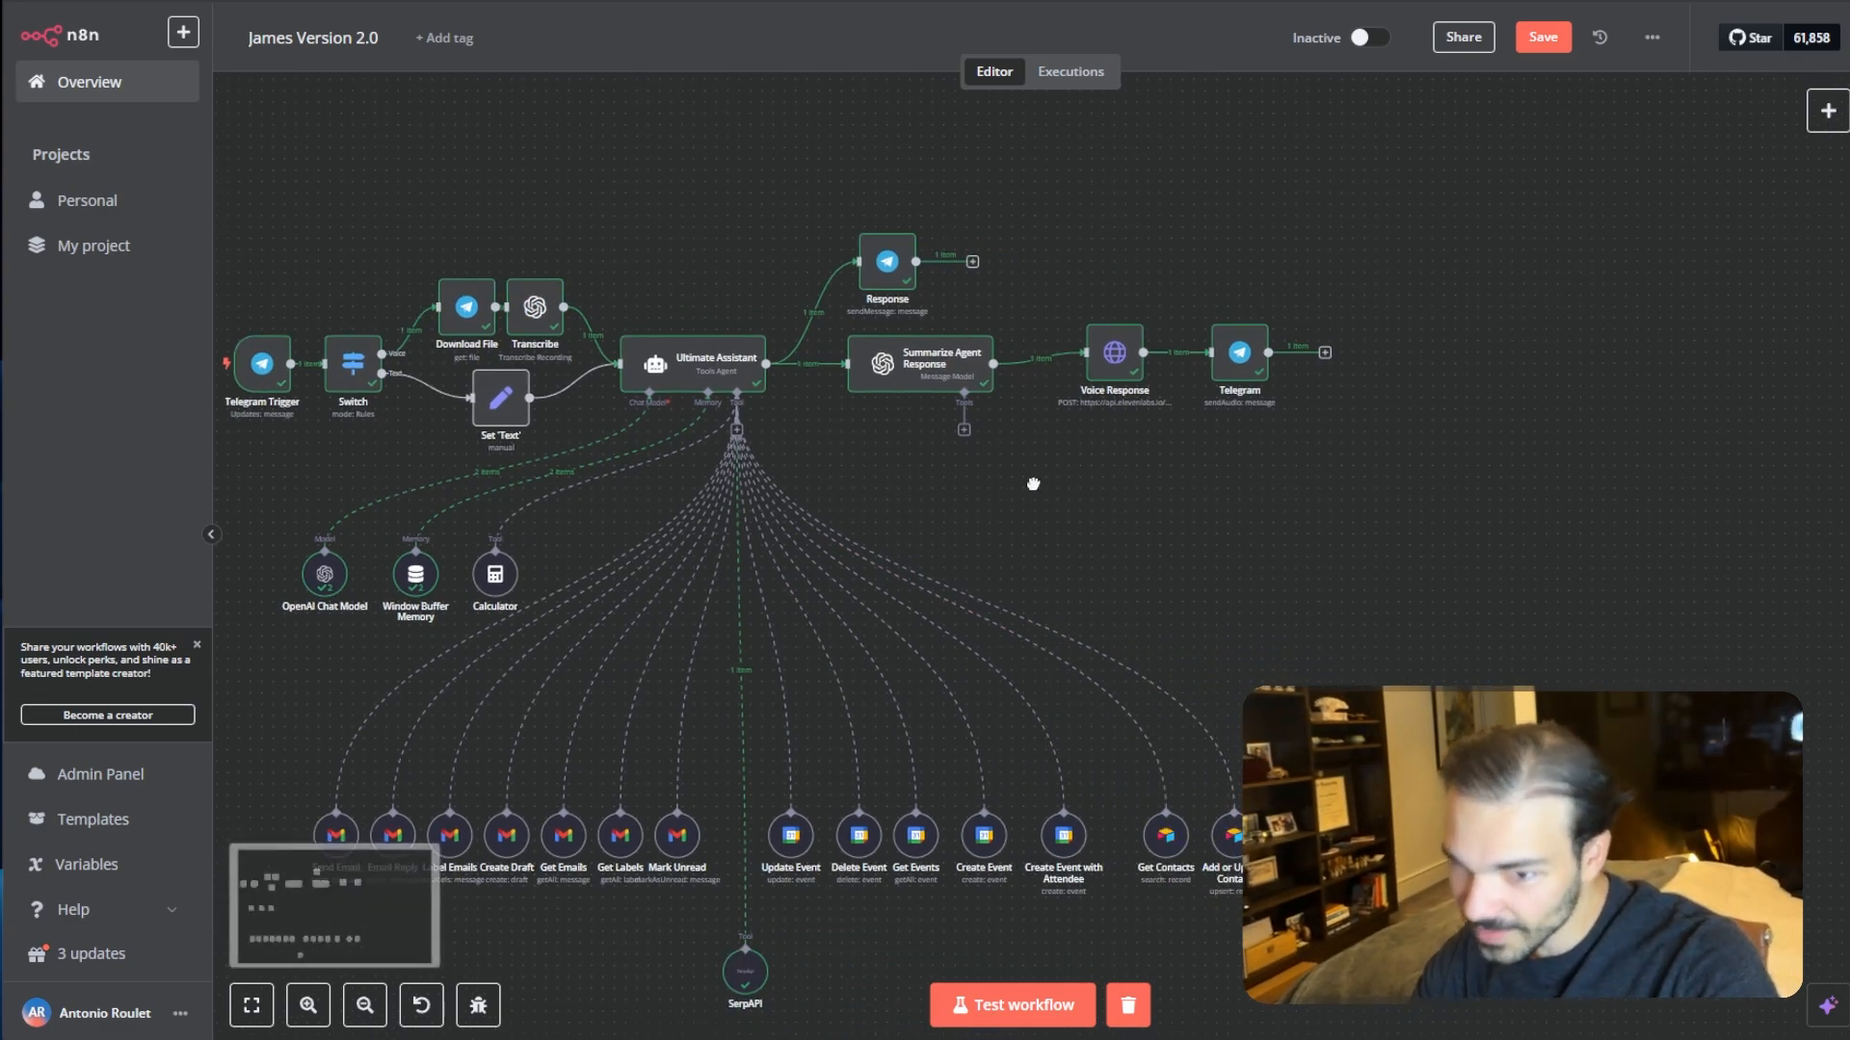
pyautogui.scroll(5, 1206, 605)
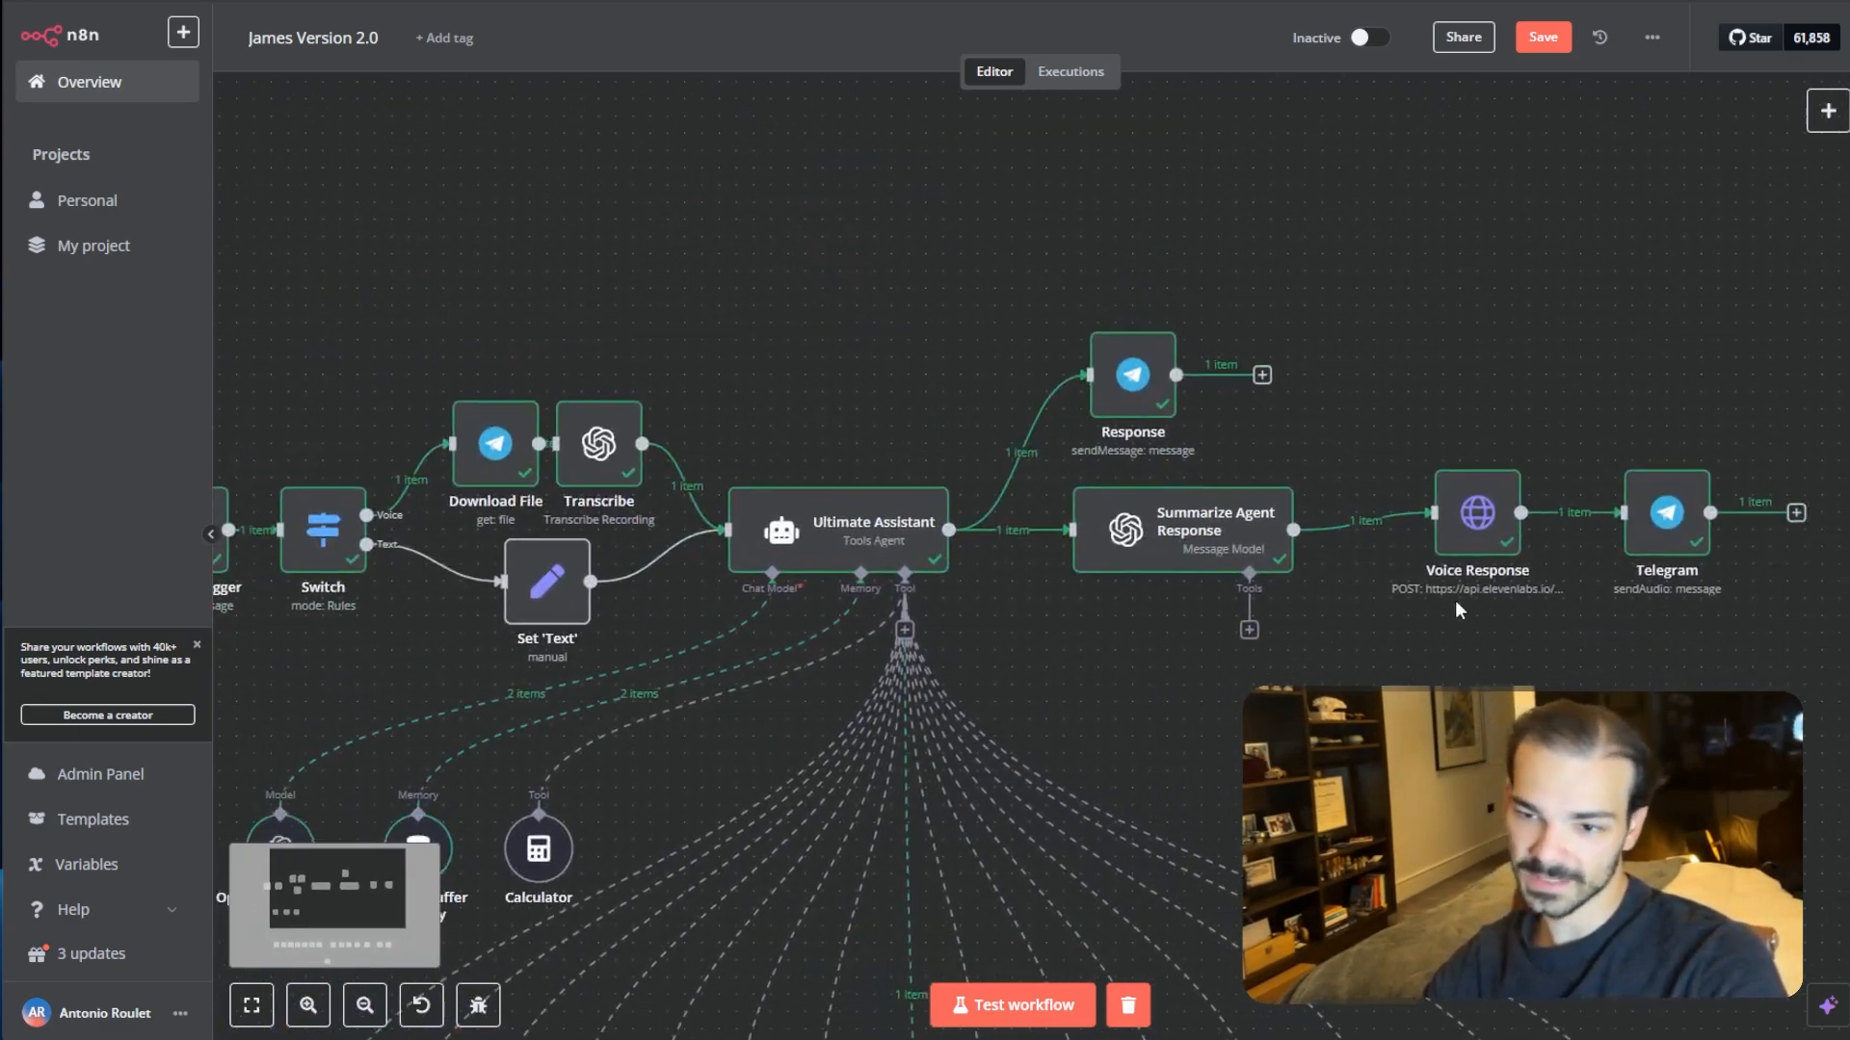
pyautogui.moveTo(1474, 540); pyautogui.dragTo(1439, 557)
pyautogui.moveTo(1702, 538); pyautogui.dragTo(1650, 555)
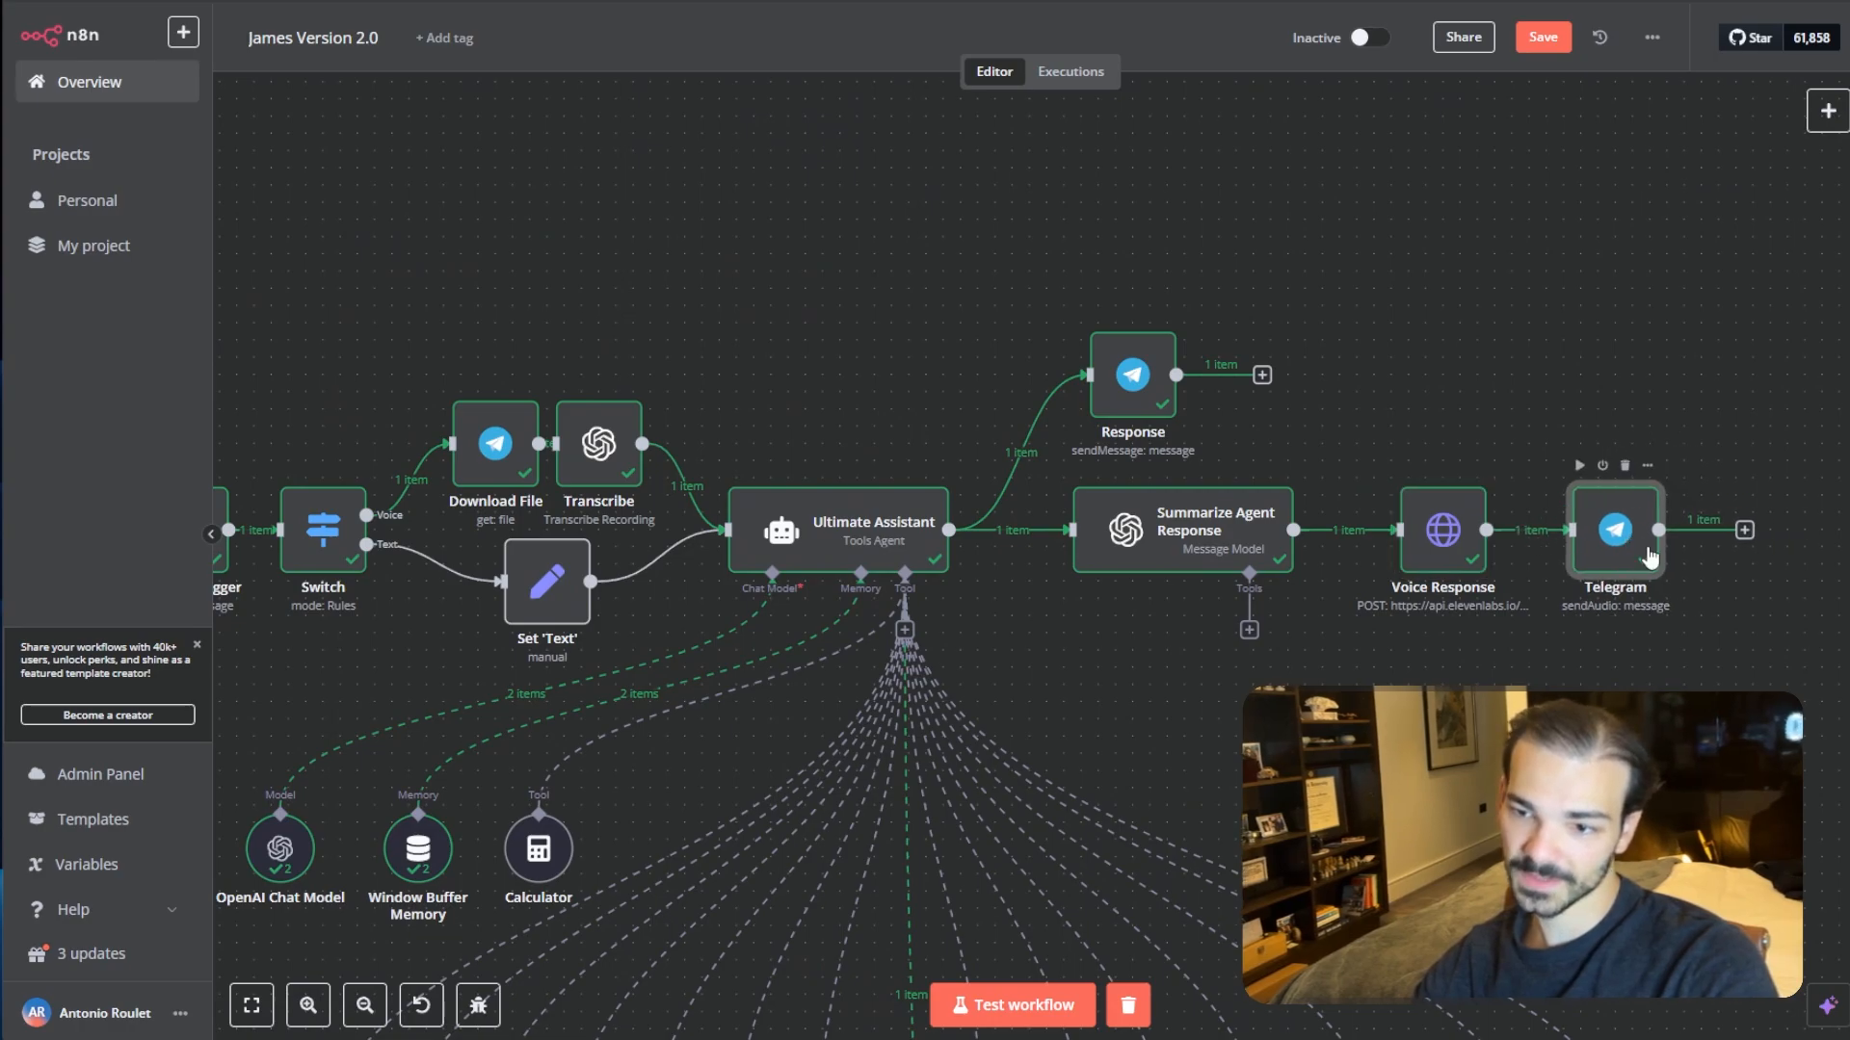
pyautogui.scroll(-5, 1125, 723)
pyautogui.scroll(4, 1125, 722)
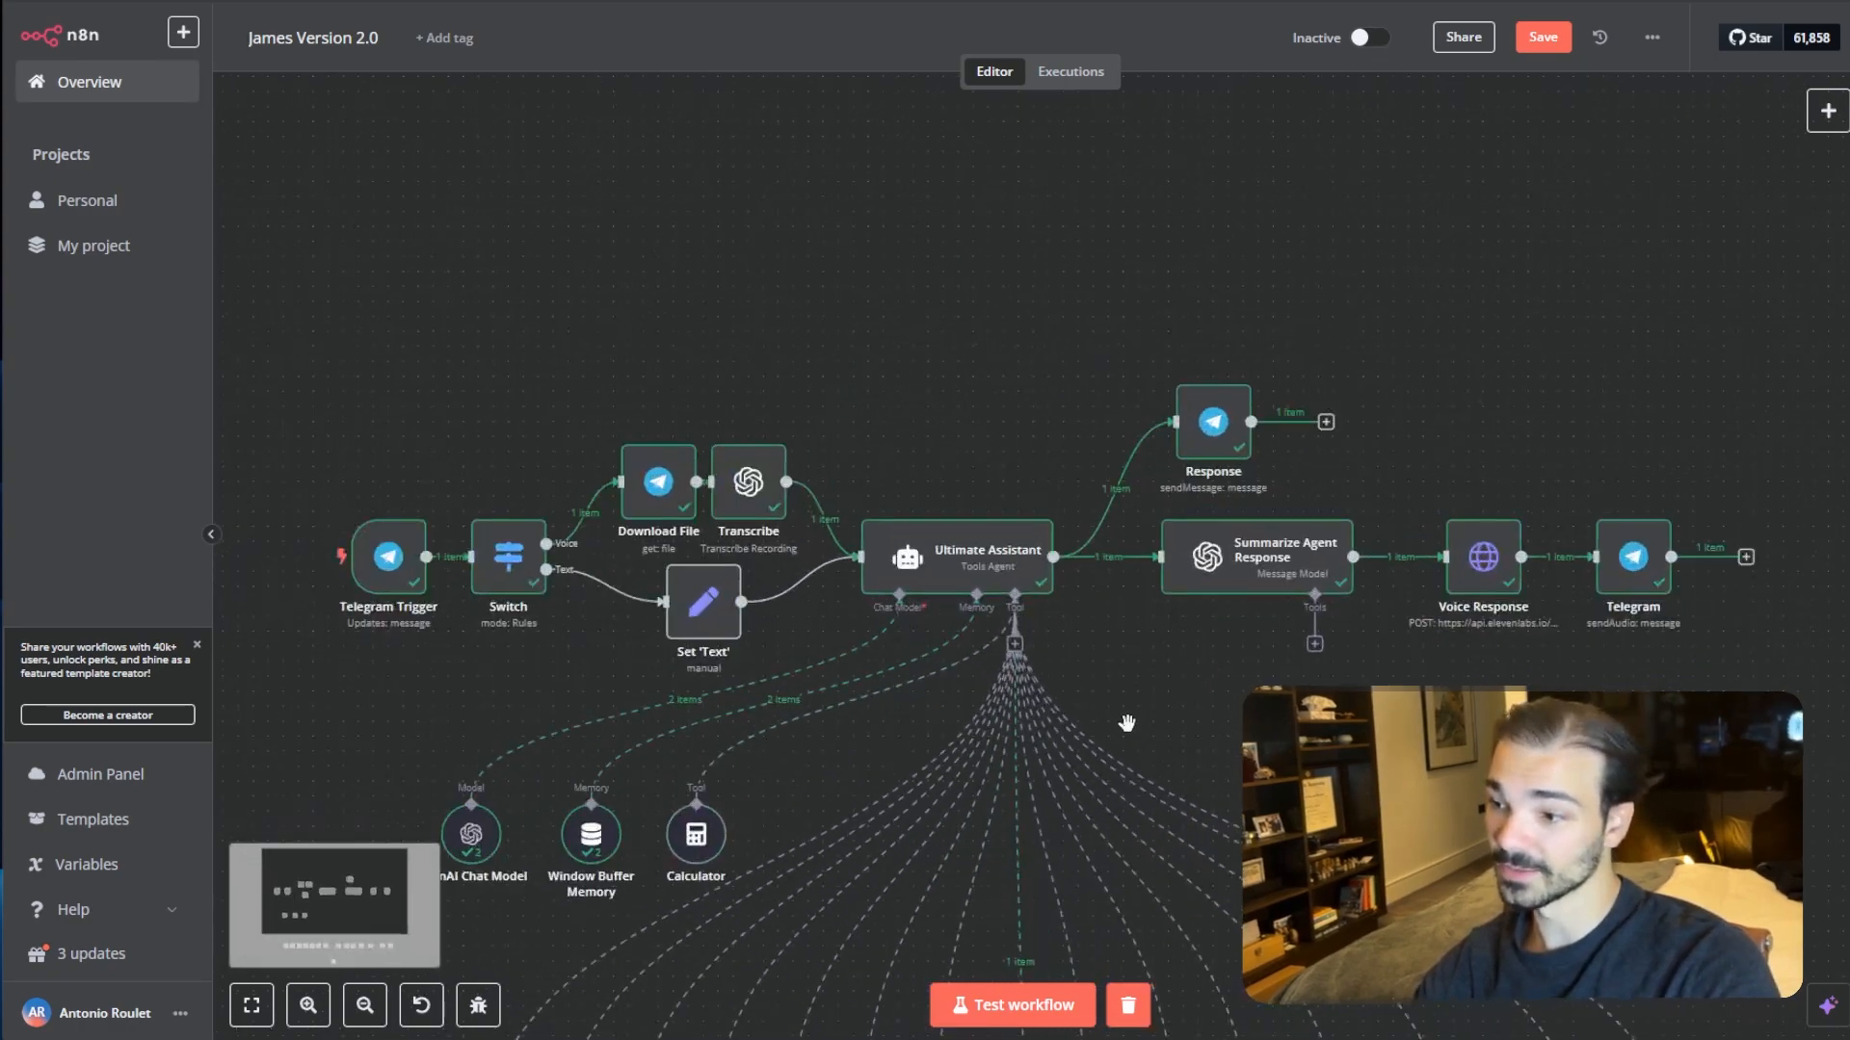
pyautogui.scroll(2, 1127, 724)
pyautogui.scroll(-1, 1127, 724)
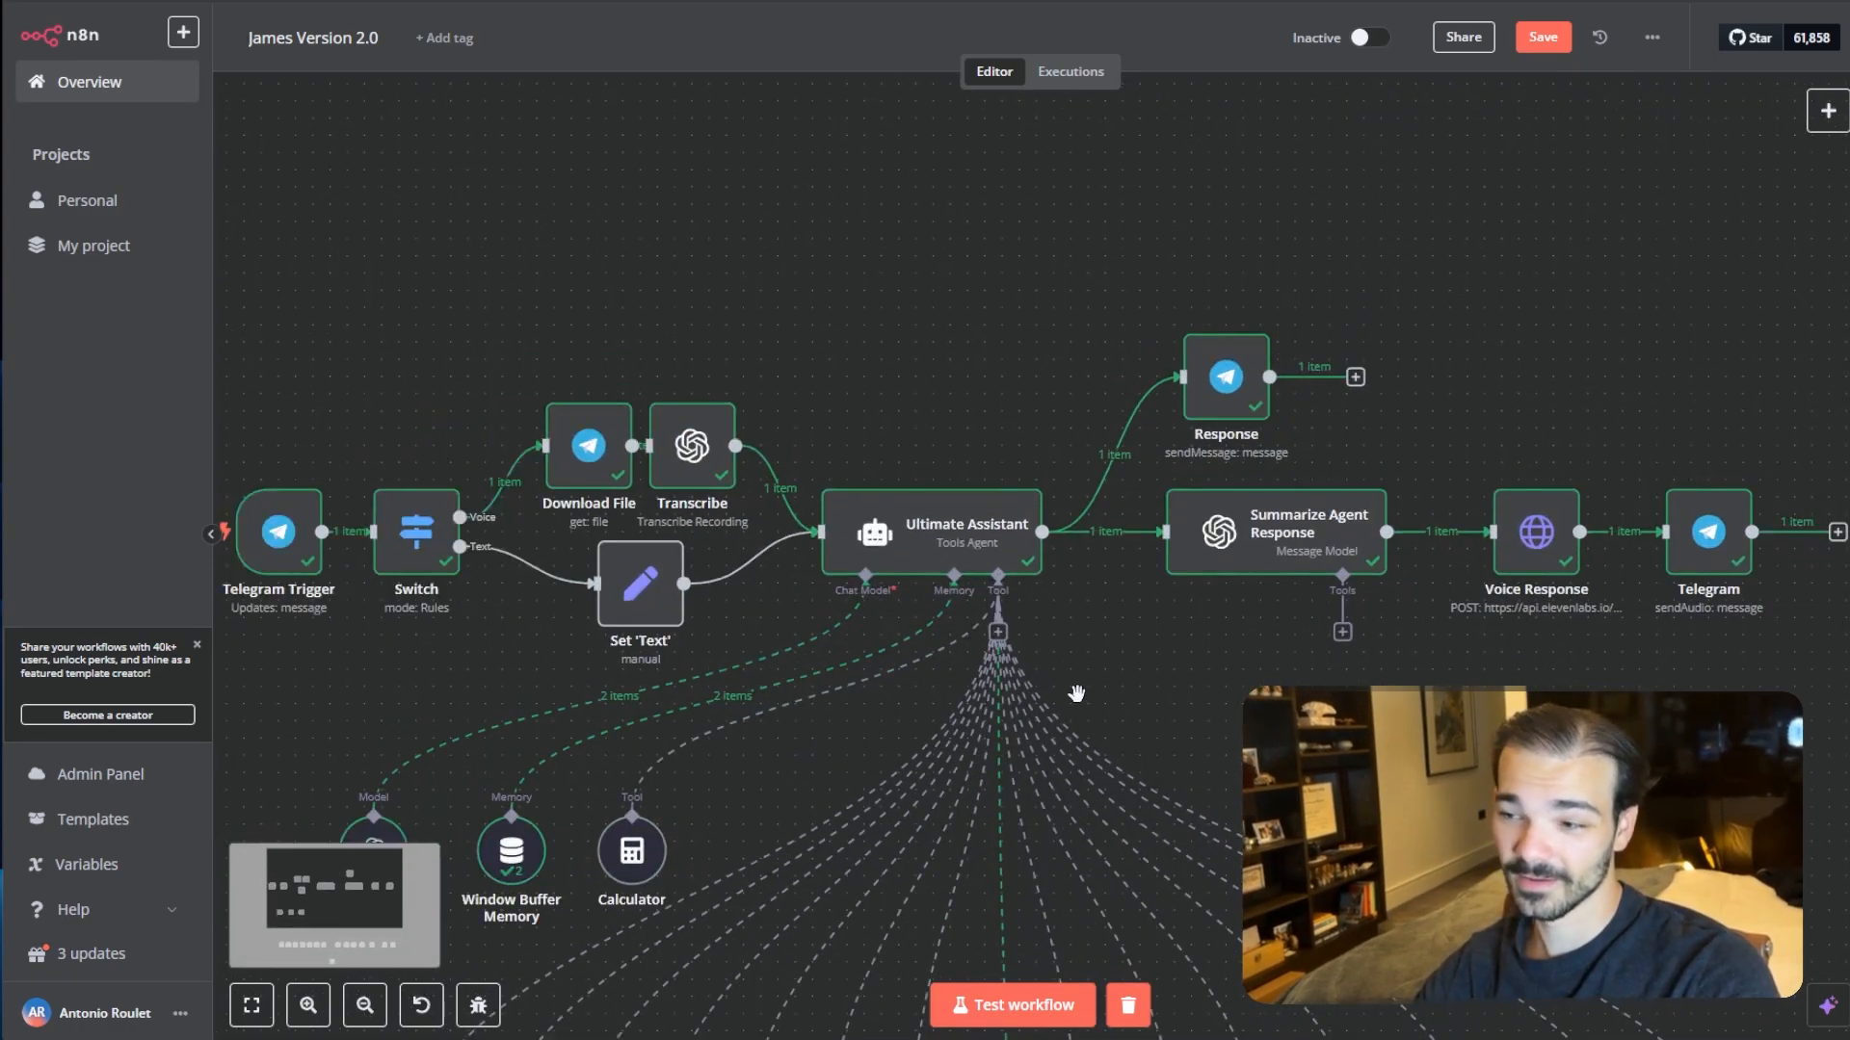
pyautogui.moveTo(1259, 709); pyautogui.dragTo(1135, 688)
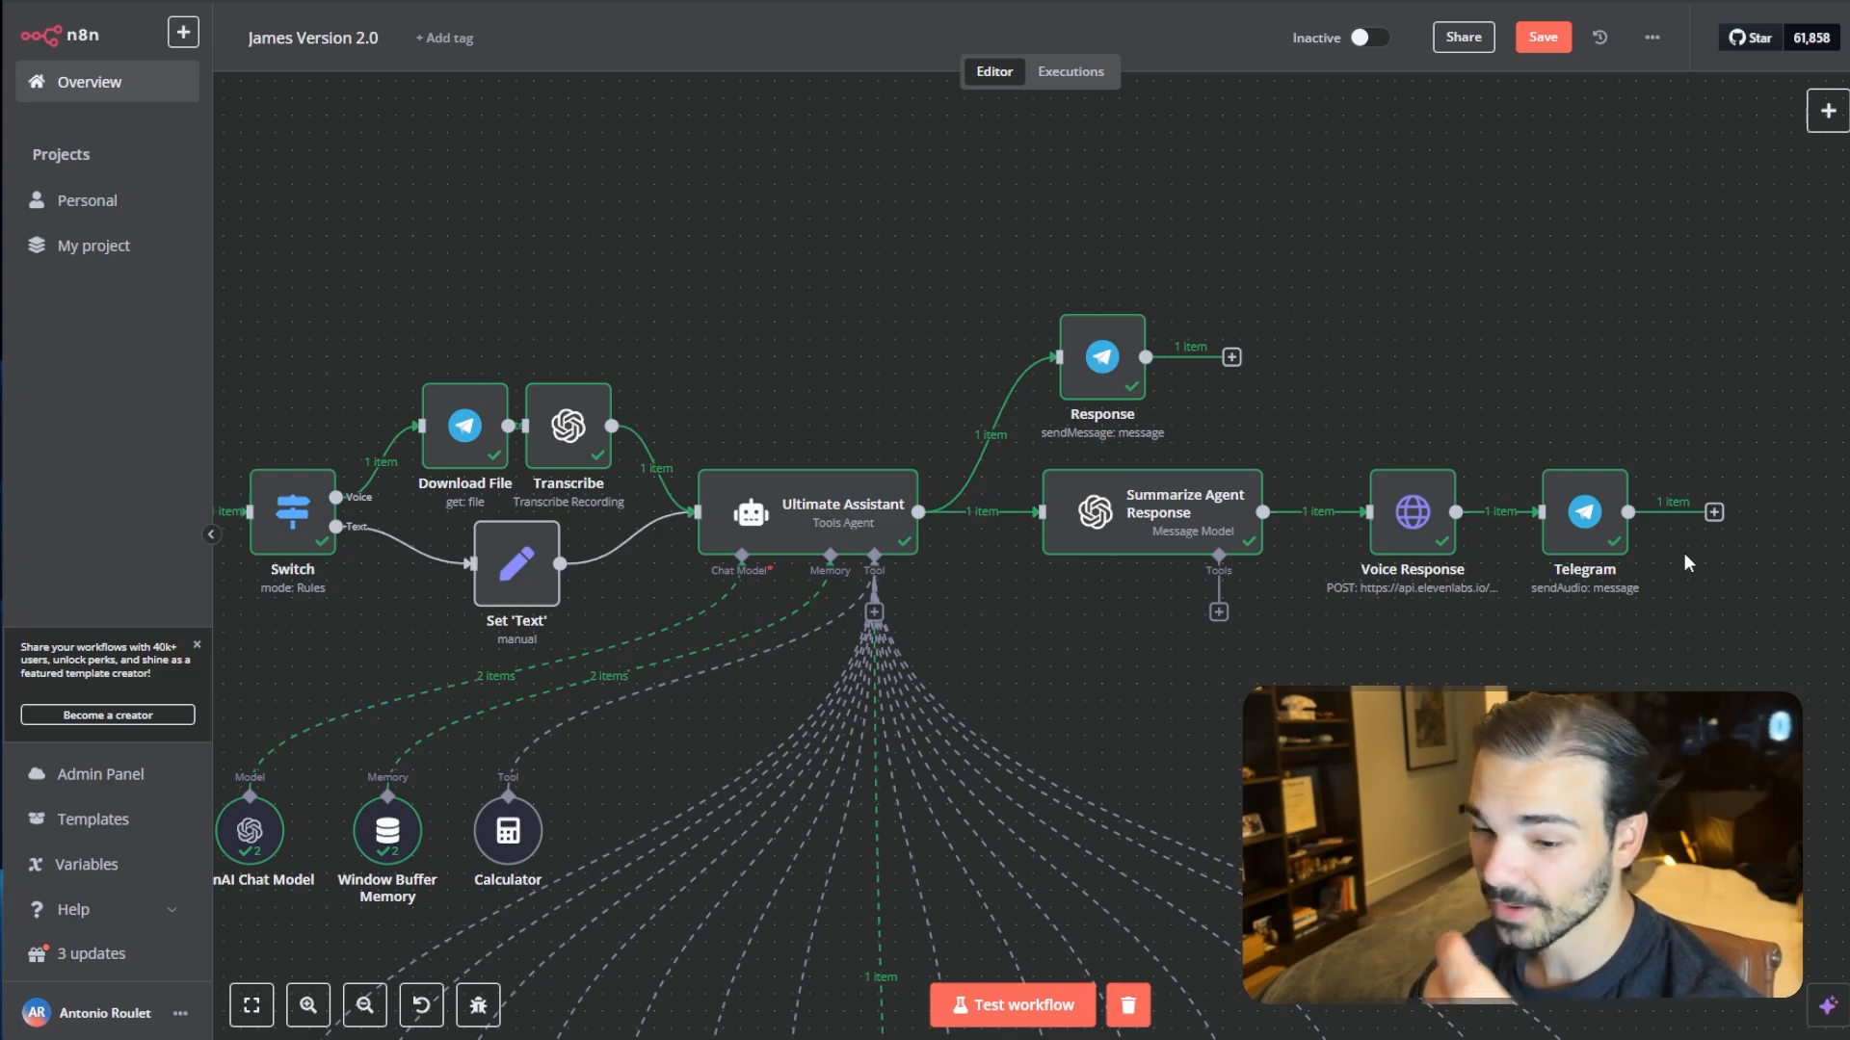
pyautogui.hotkey('alt', 'Tab')
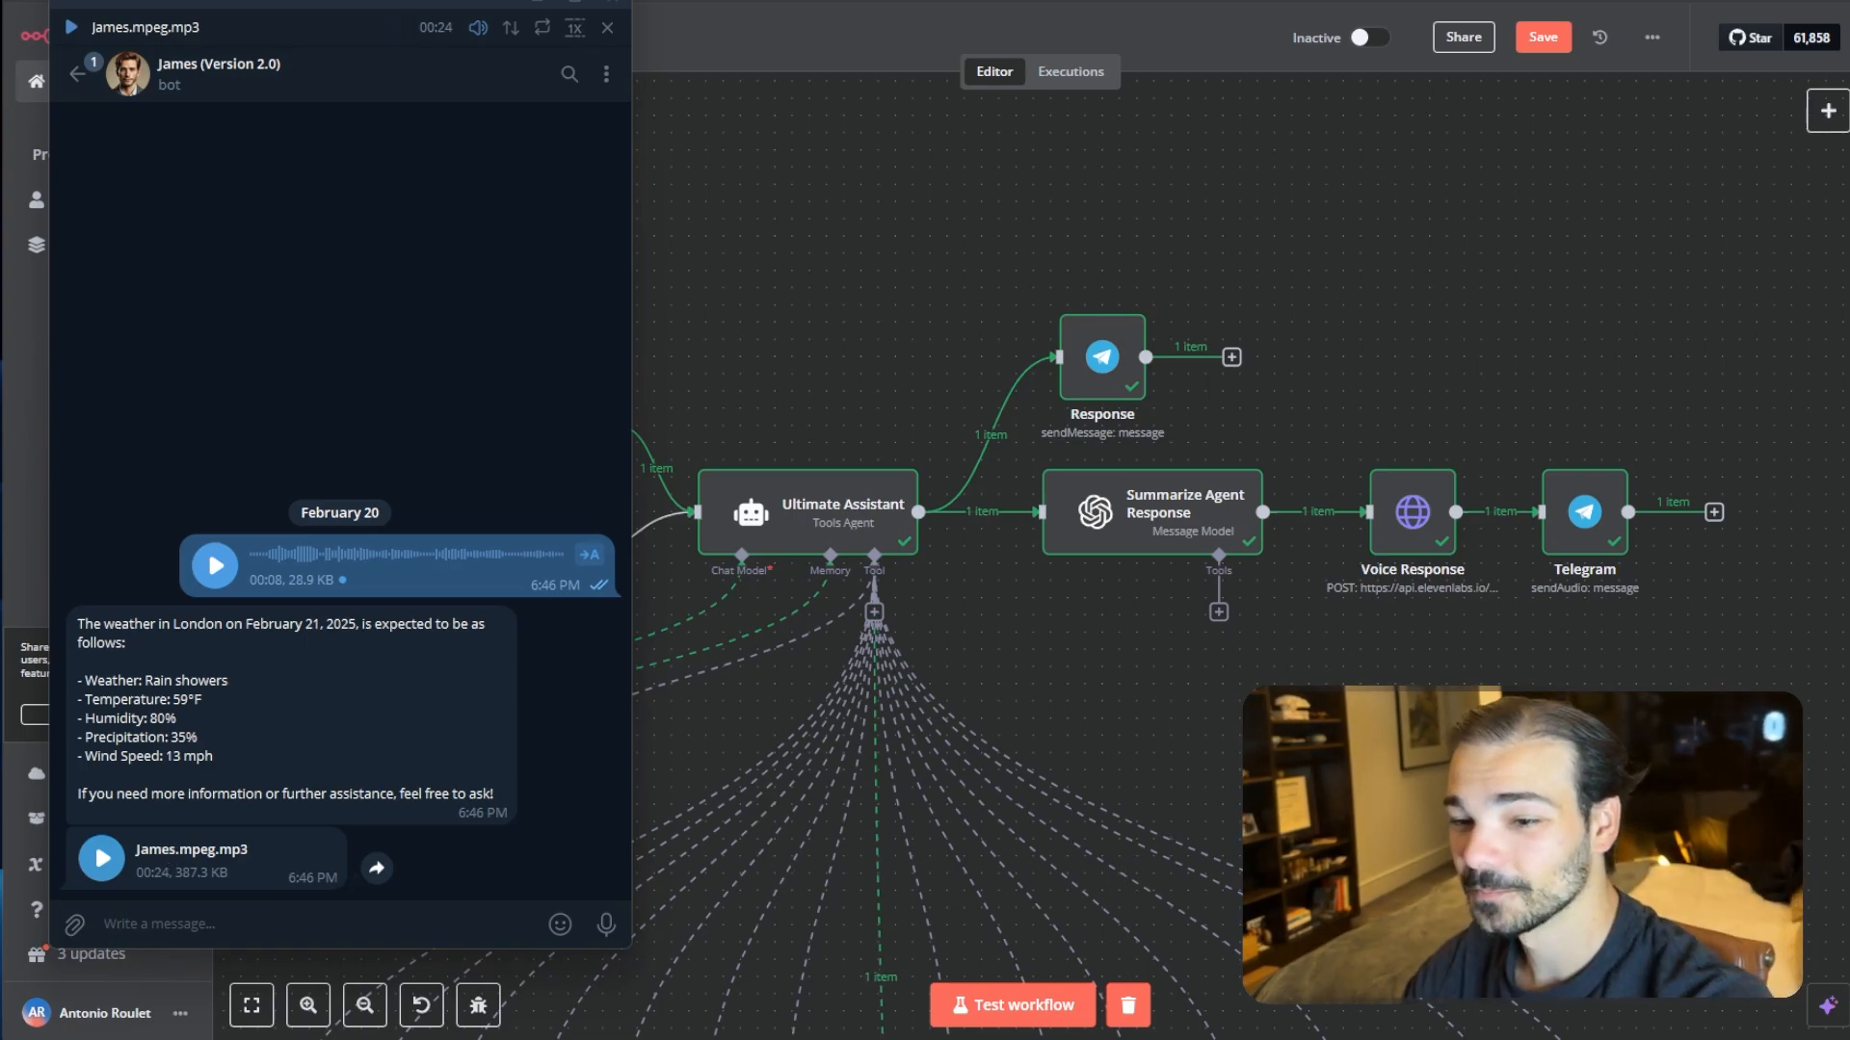
pyautogui.hotkey('alt', 'Tab')
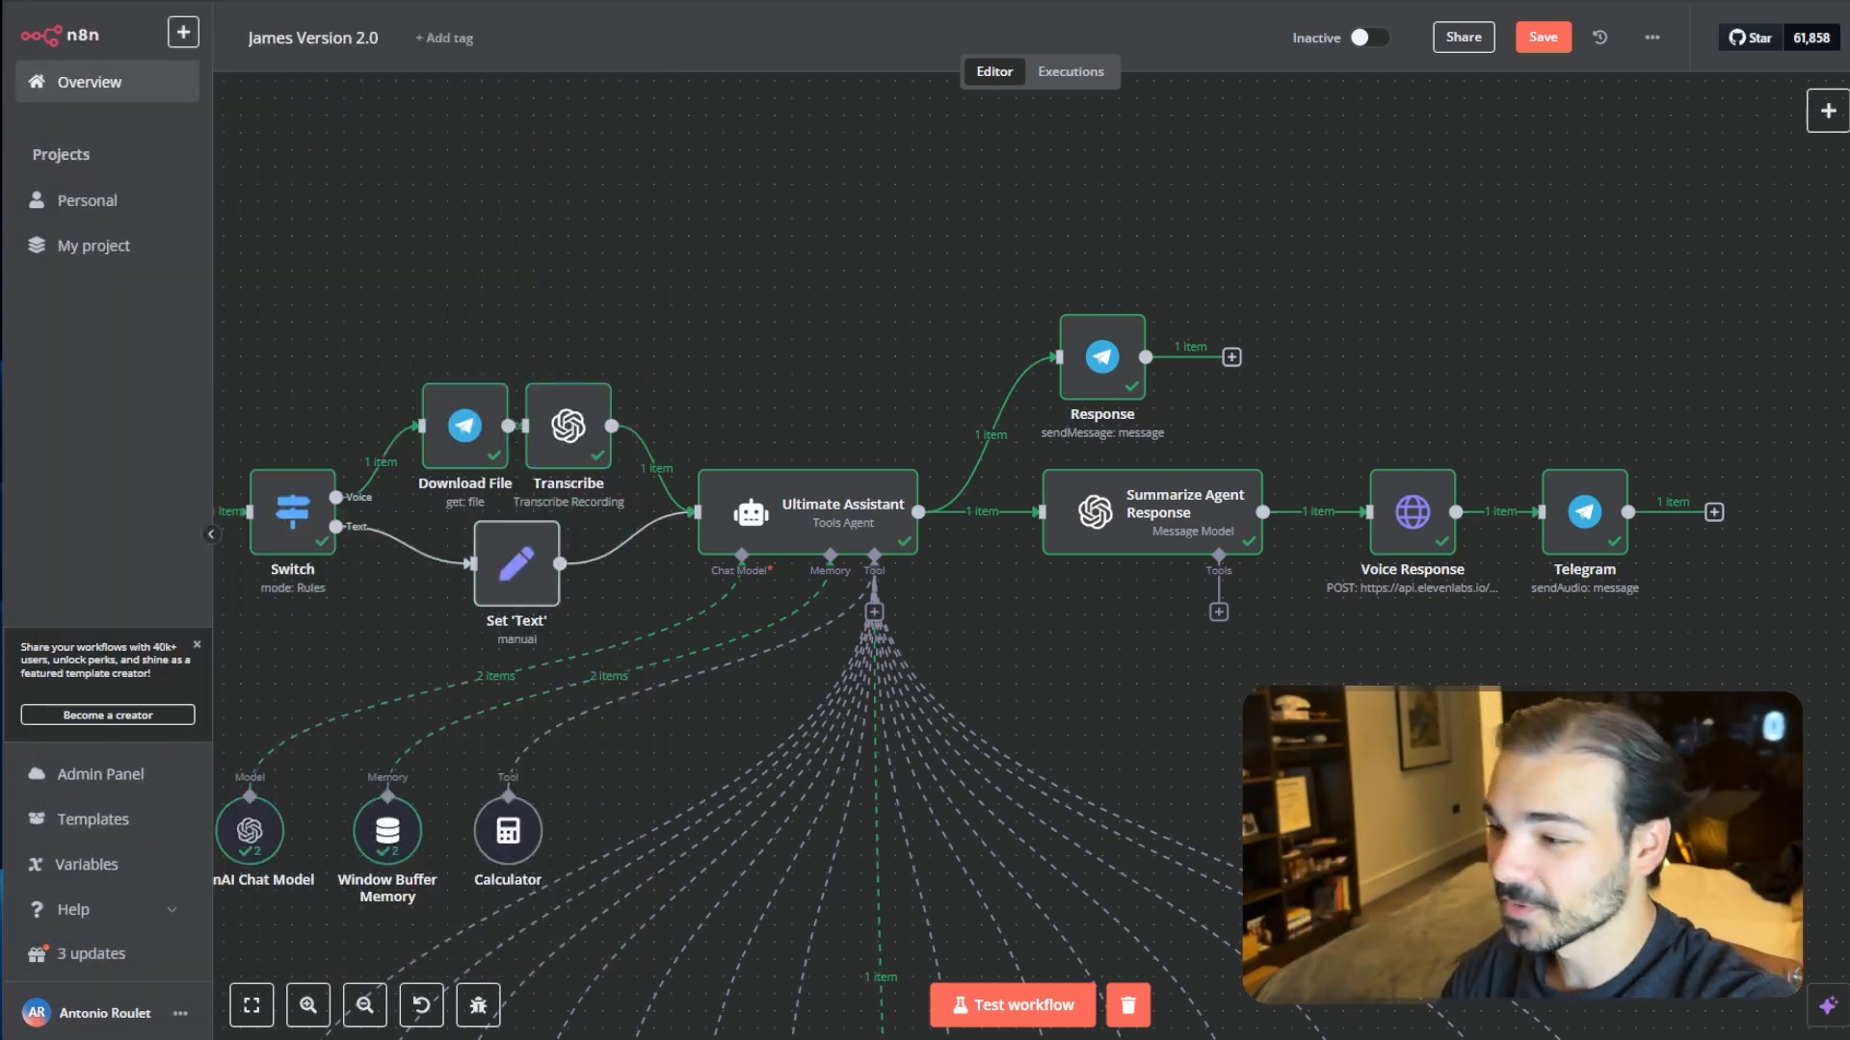